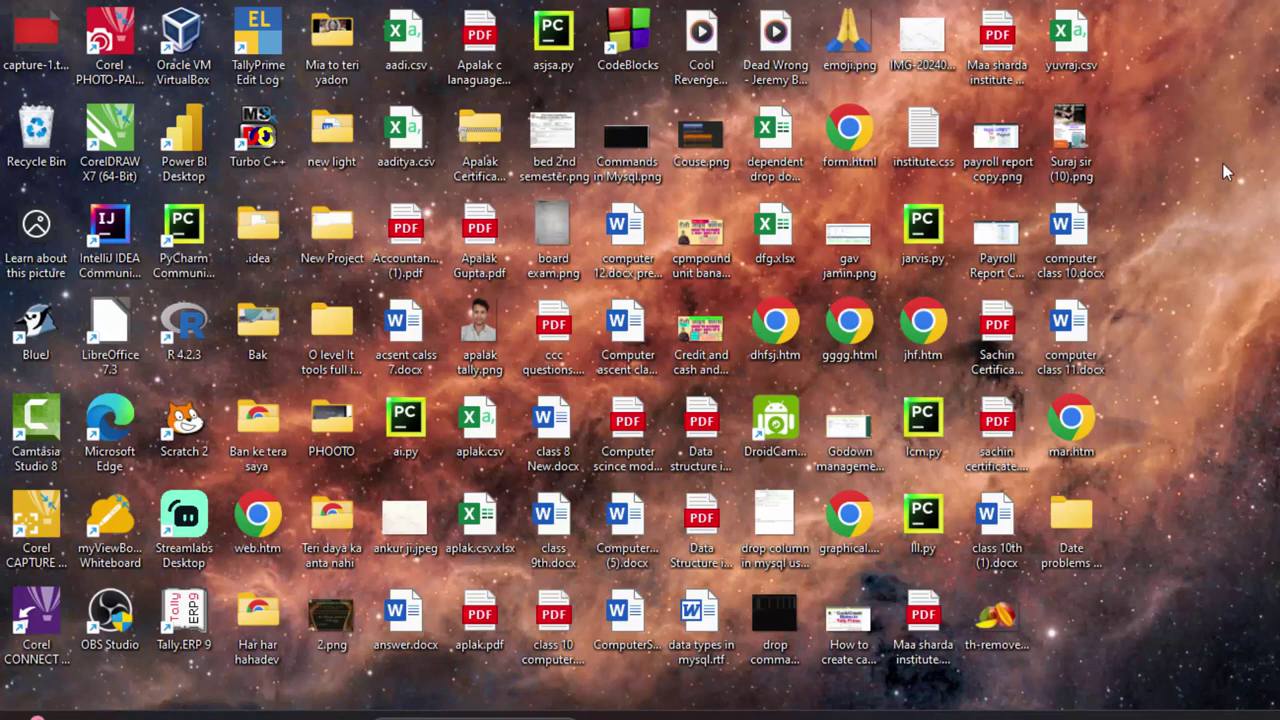
- Launch Microsoft Access from a Start menu search for 'access'
{"action": "right_click", "coordinate": [1220, 132]}
{"action": "left_click", "coordinate": [1190, 208]}
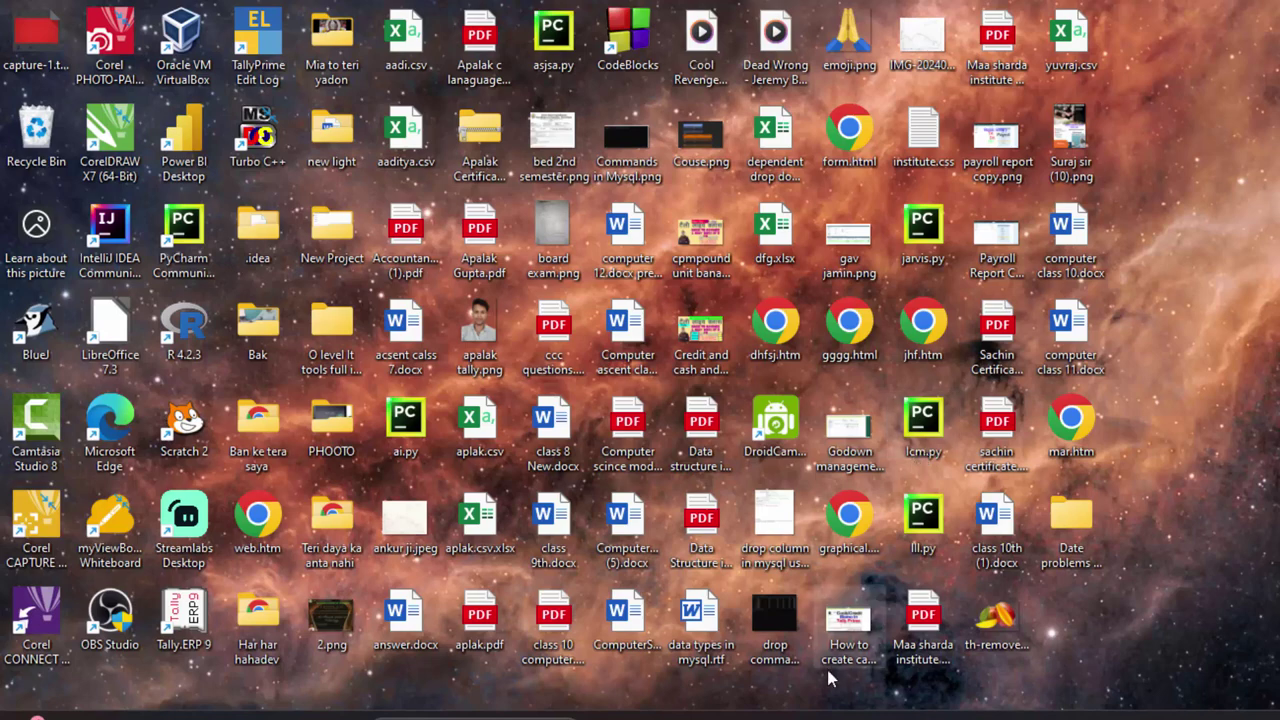
{"action": "left_click", "coordinate": [343, 717]}
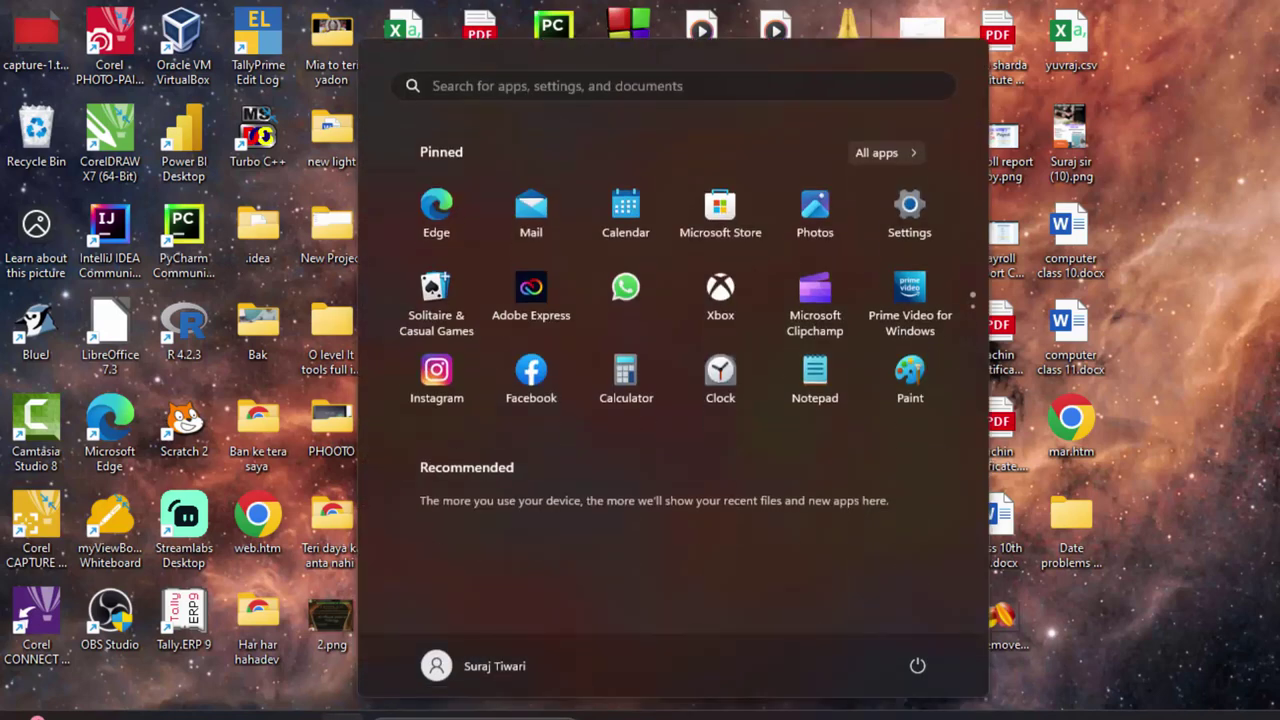
{"action": "type", "text": "access"}
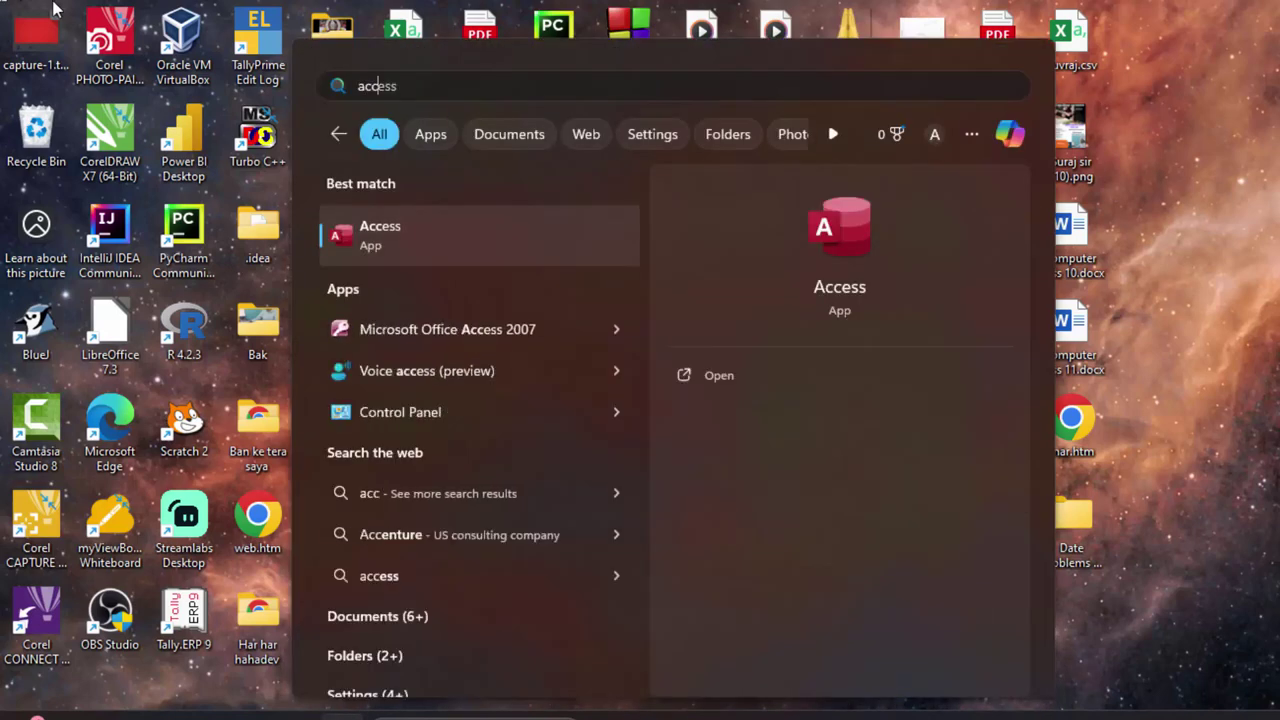
{"action": "left_click", "coordinate": [479, 244]}
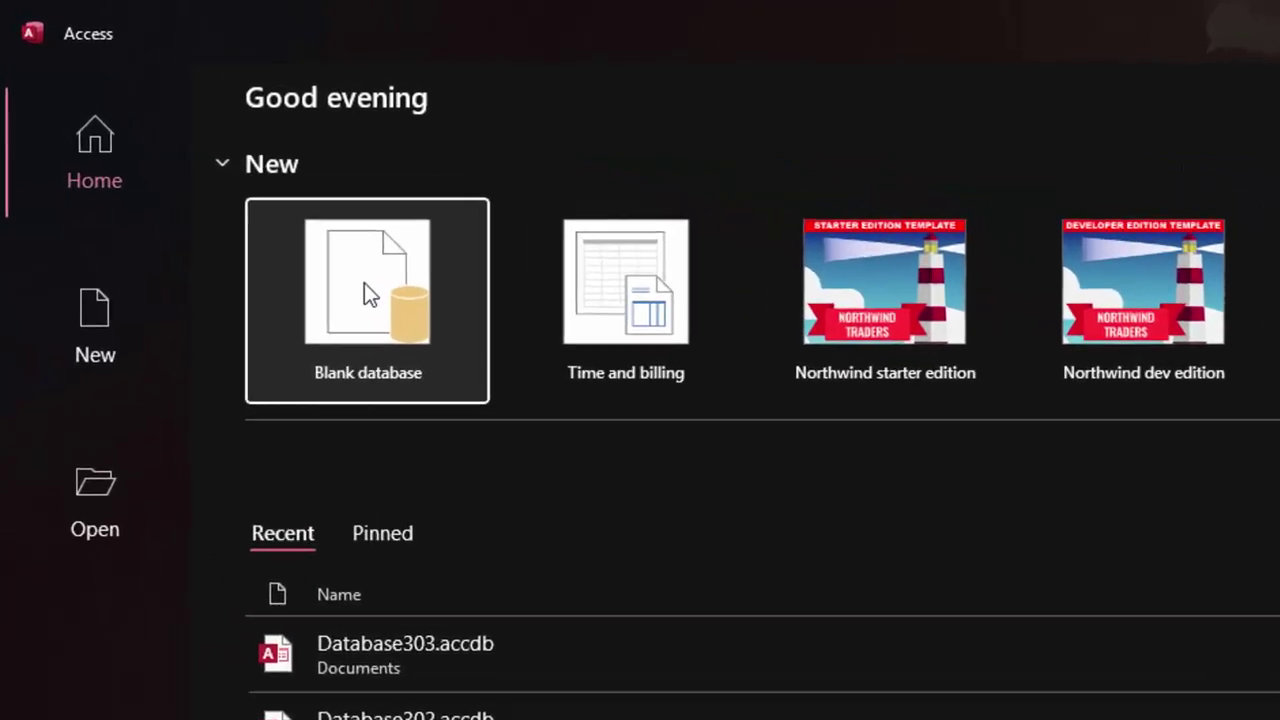
- Create a blank database and name its first table ProductT when switching to Design view
{"action": "left_click", "coordinate": [266, 213]}
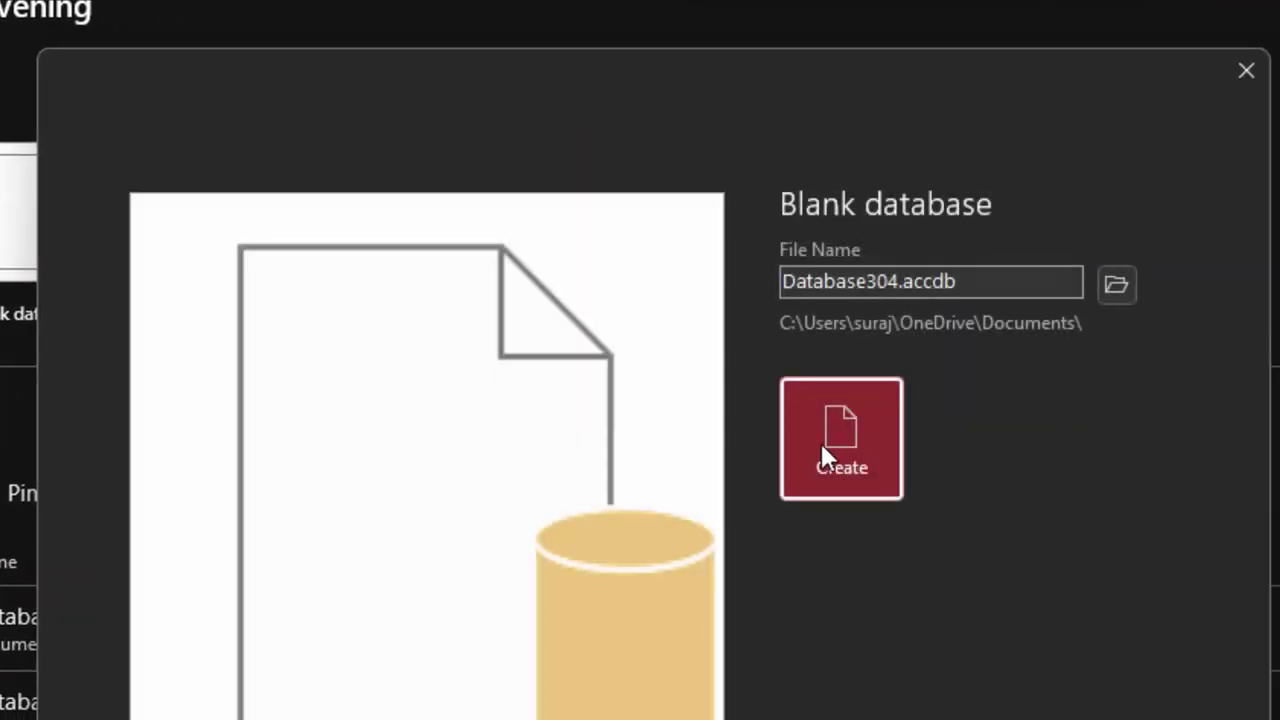
{"action": "left_click", "coordinate": [844, 432]}
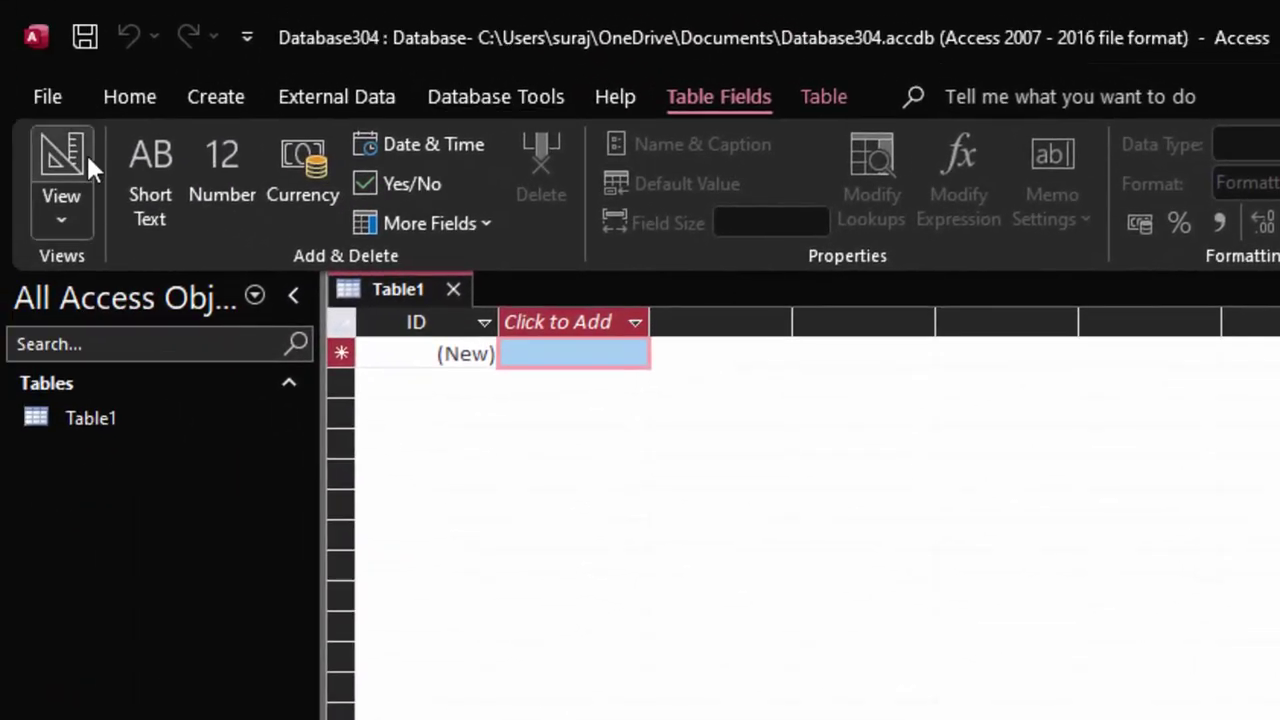
{"action": "left_click", "coordinate": [86, 152]}
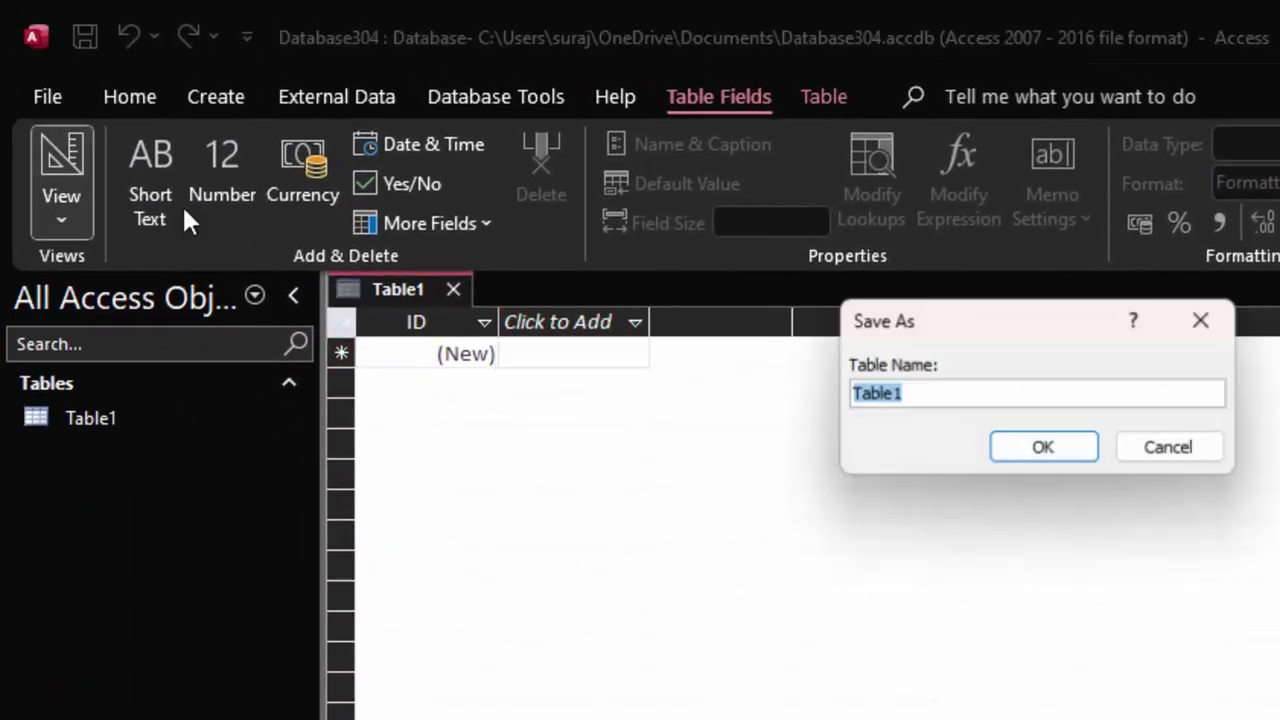
{"action": "key", "text": "BackSpace"}
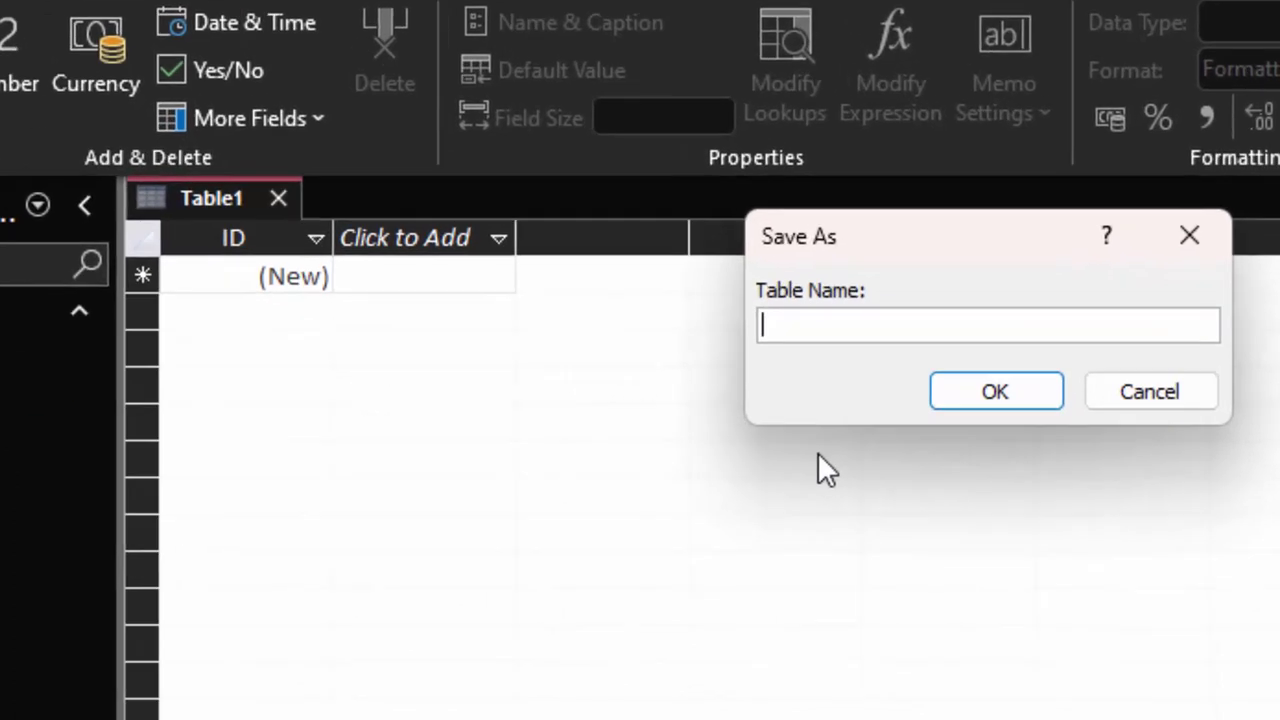
{"action": "type", "text": "Empl"}
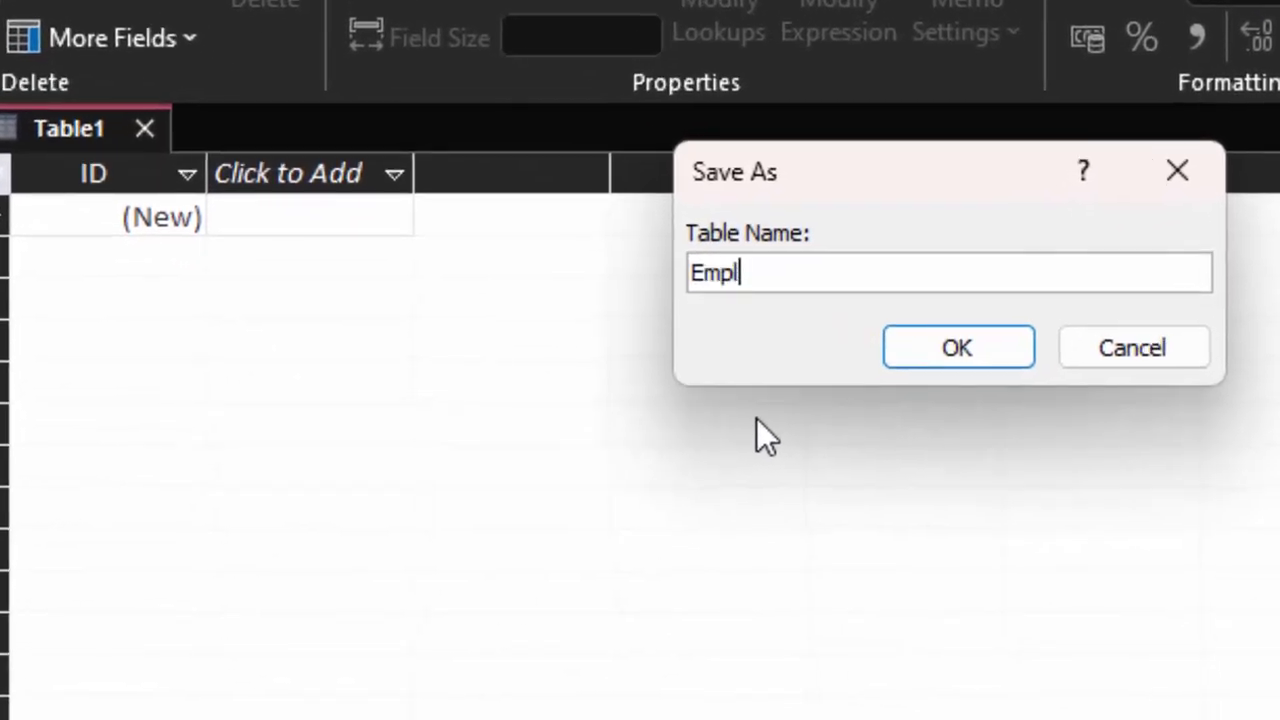
{"action": "key", "text": "BackSpace"}
{"action": "key", "text": "BackSpace"}
{"action": "key", "text": "BackSpace"}
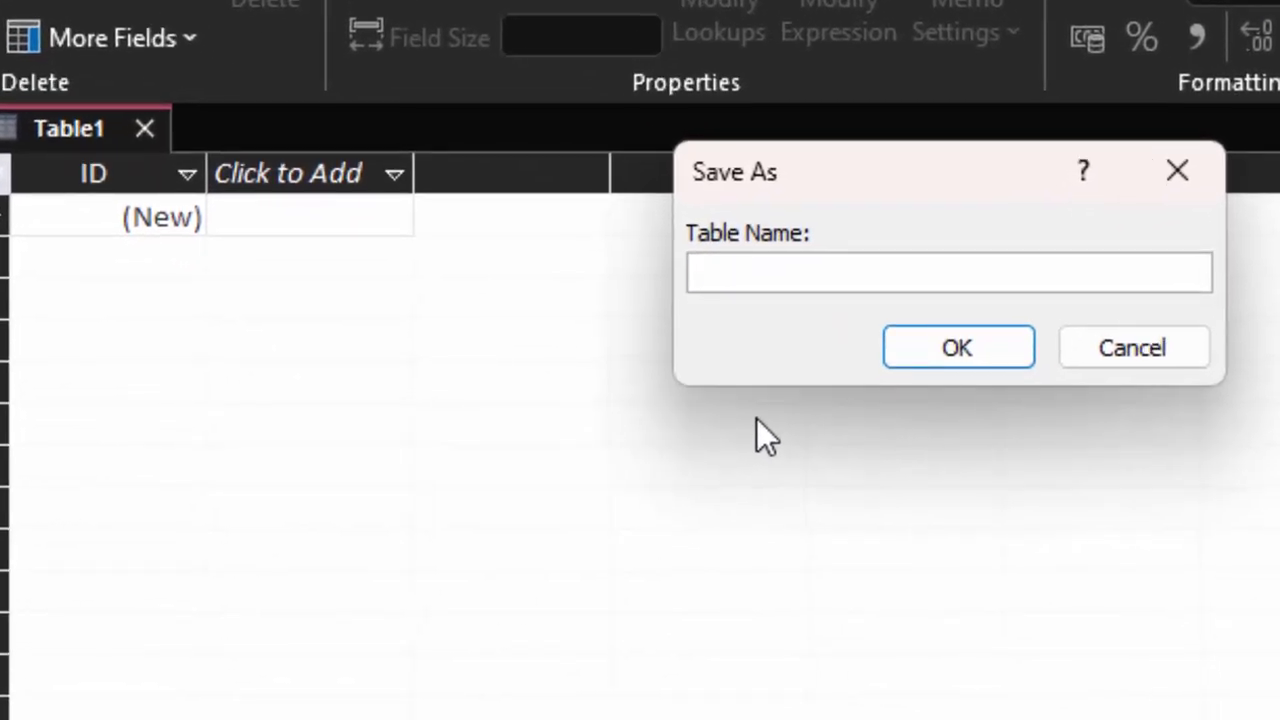
{"action": "type", "text": "Produc"}
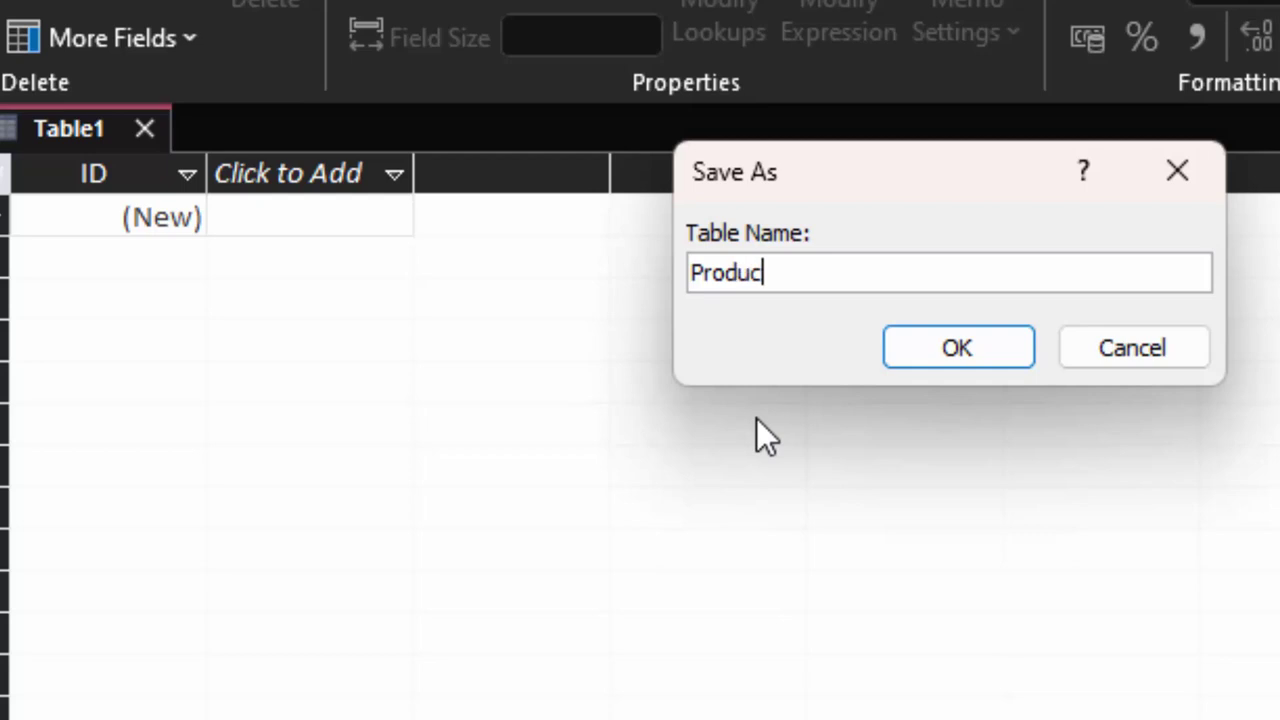
{"action": "type", "text": "tT"}
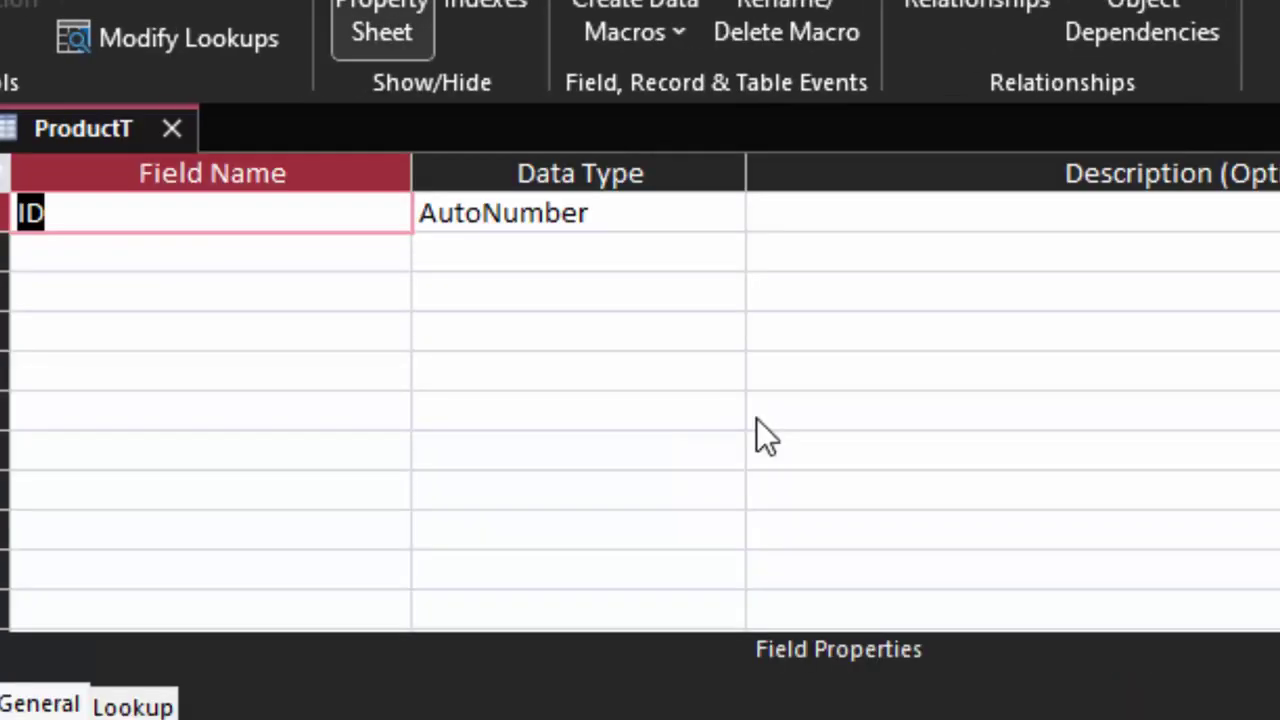
- Rename the ID field to Product_id, keeping its AutoNumber data type
{"action": "left_click", "coordinate": [89, 253]}
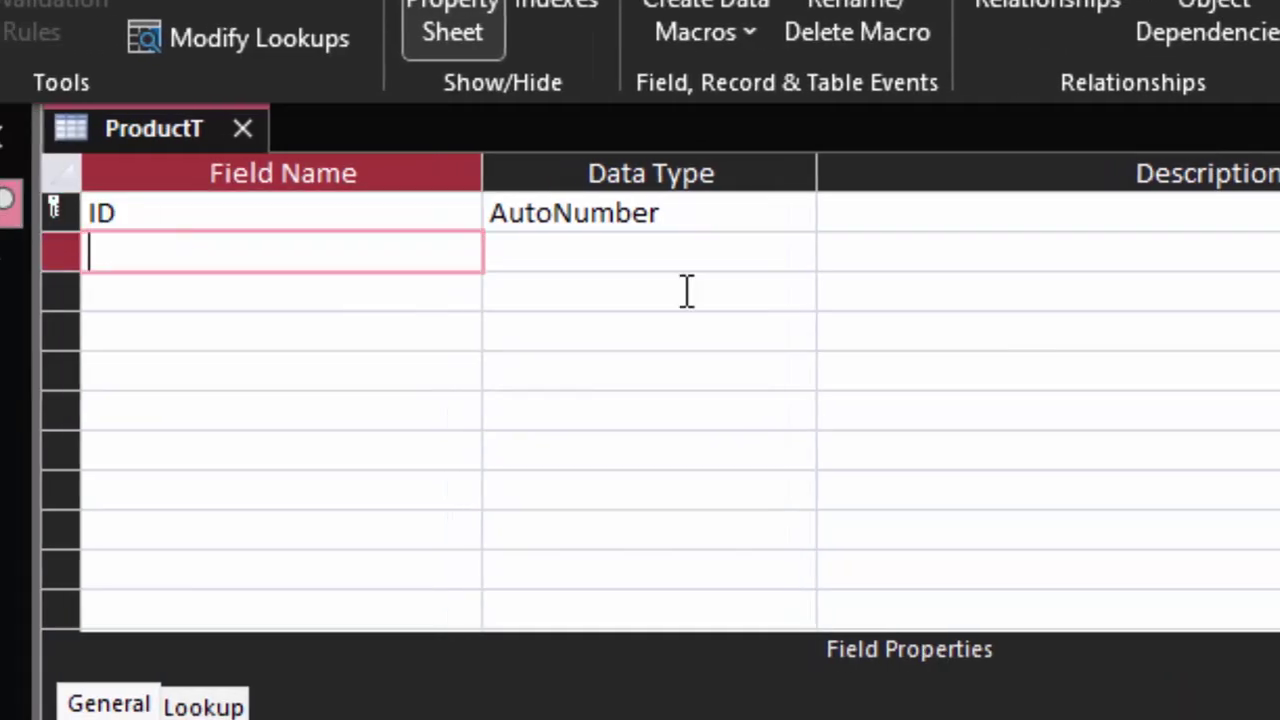
{"action": "left_click", "coordinate": [177, 211]}
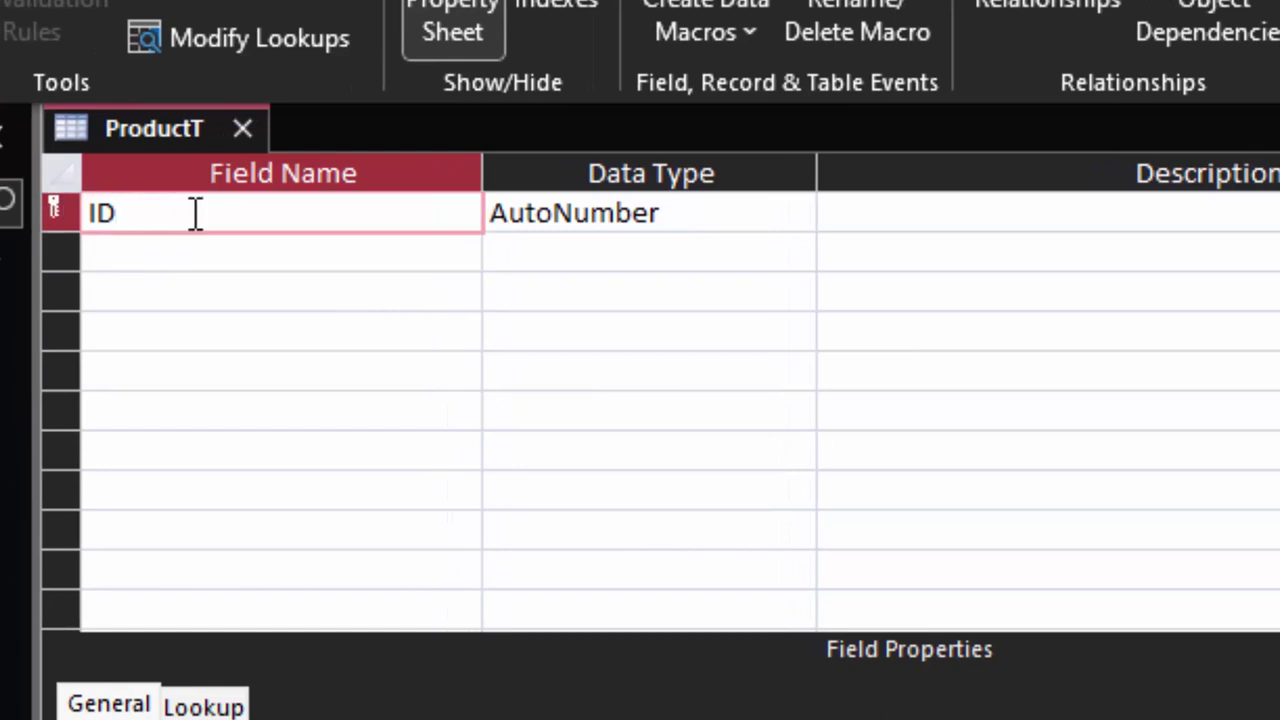
{"action": "key", "text": "BackSpace"}
{"action": "key", "text": "BackSpace"}
{"action": "type", "text": "Pr"}
{"action": "type", "text": "oduc"}
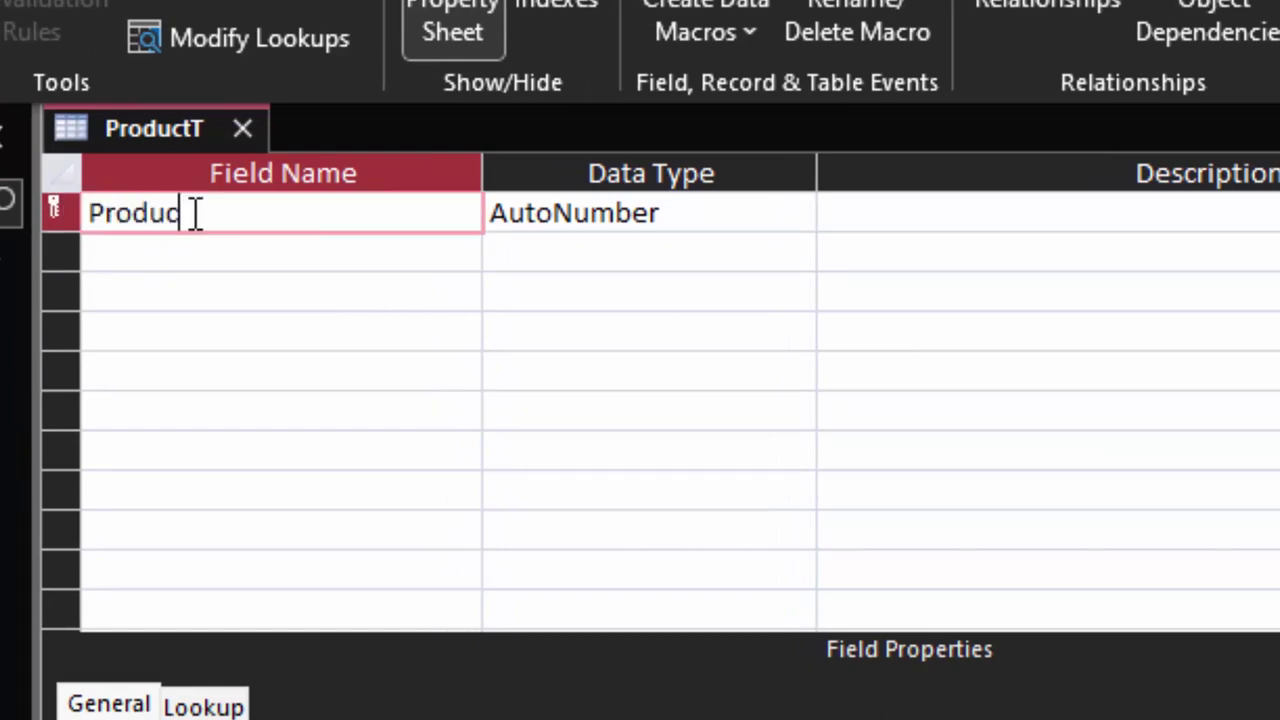
{"action": "type", "text": "t_"}
{"action": "type", "text": " id"}
{"action": "left_click", "coordinate": [664, 224]}
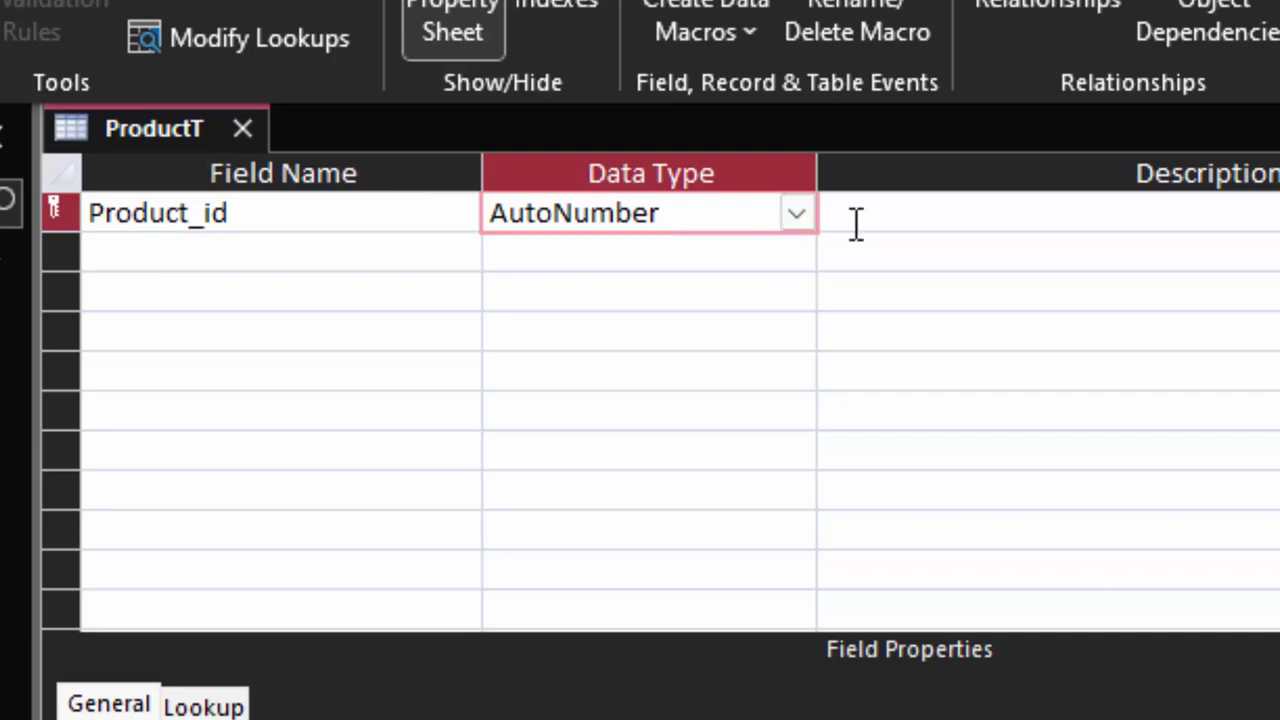
{"action": "left_click", "coordinate": [797, 215]}
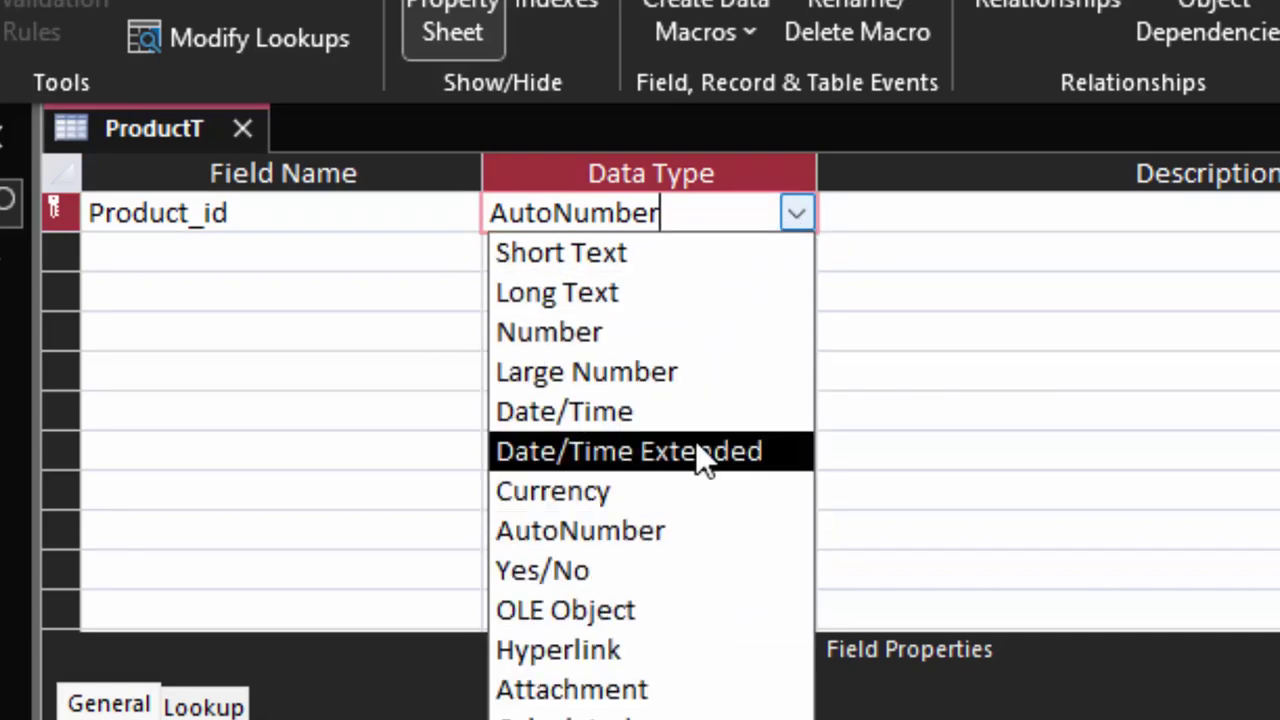
{"action": "left_click", "coordinate": [1025, 266]}
- Add Name_of_Product as Short Text and Price as a Currency field
{"action": "left_click", "coordinate": [334, 247]}
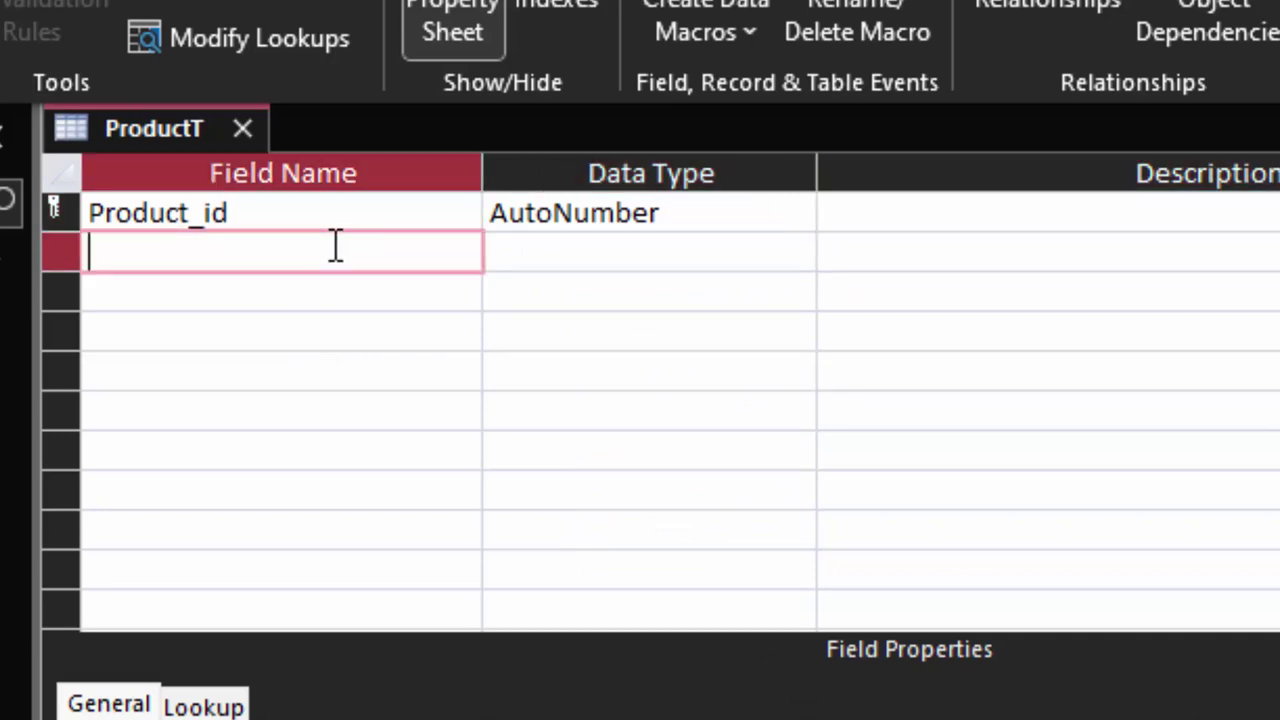
{"action": "type", "text": "Name_"}
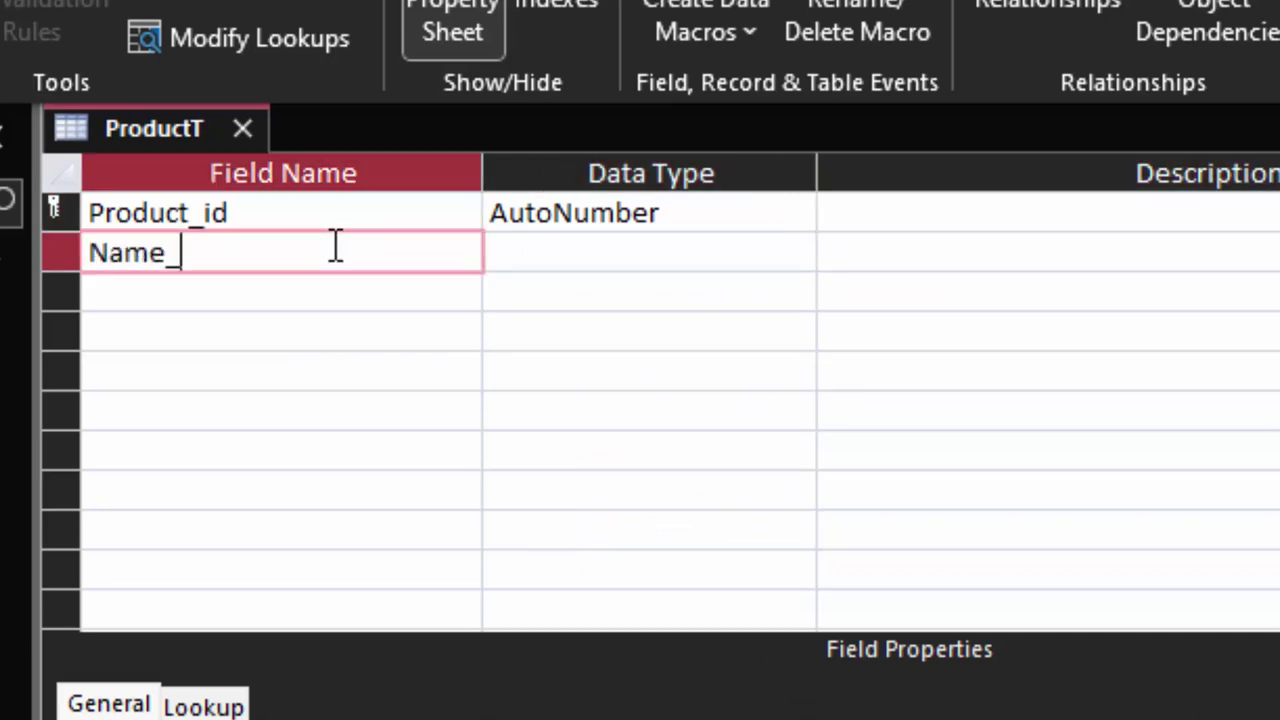
{"action": "type", "text": "of_Pro"}
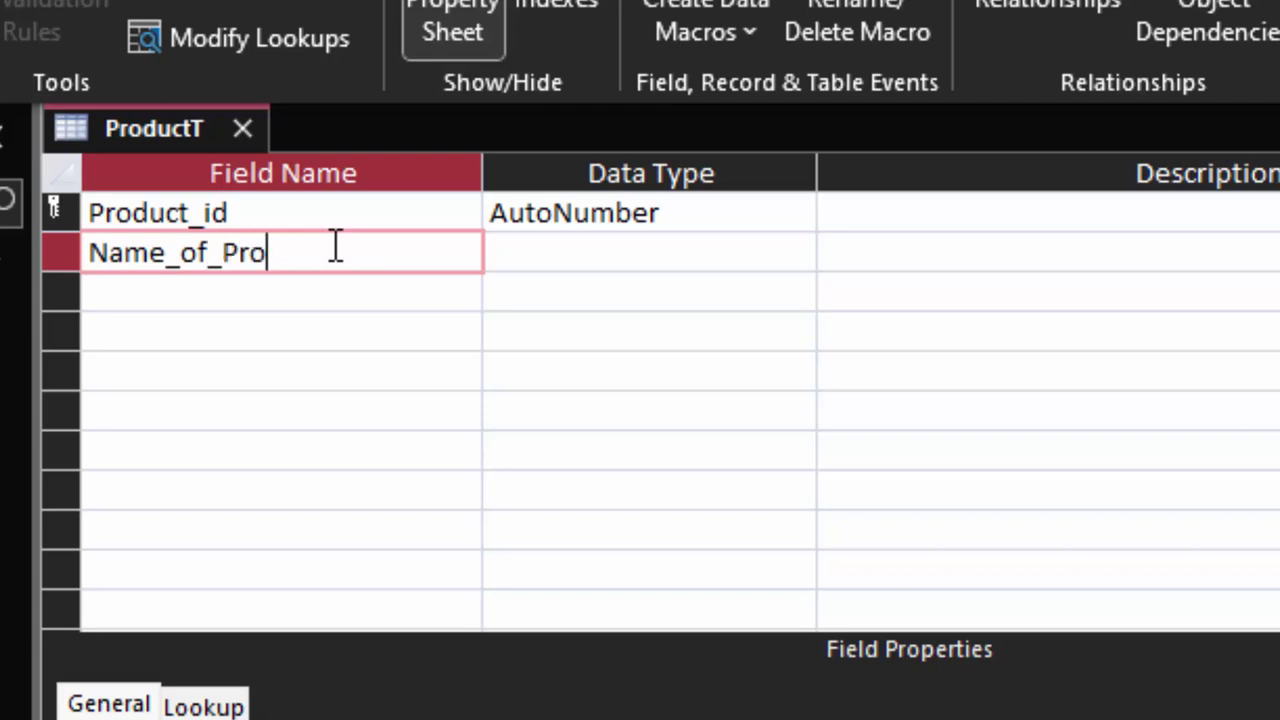
{"action": "type", "text": "duct"}
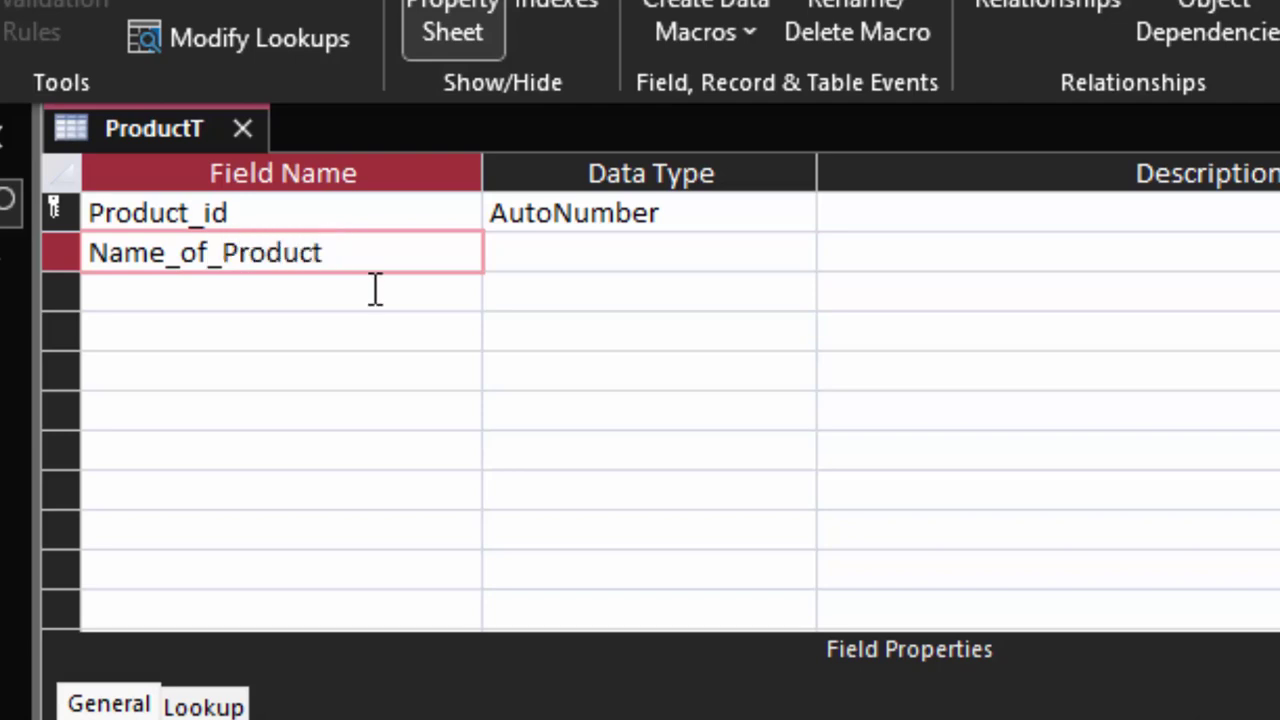
{"action": "left_click", "coordinate": [711, 256]}
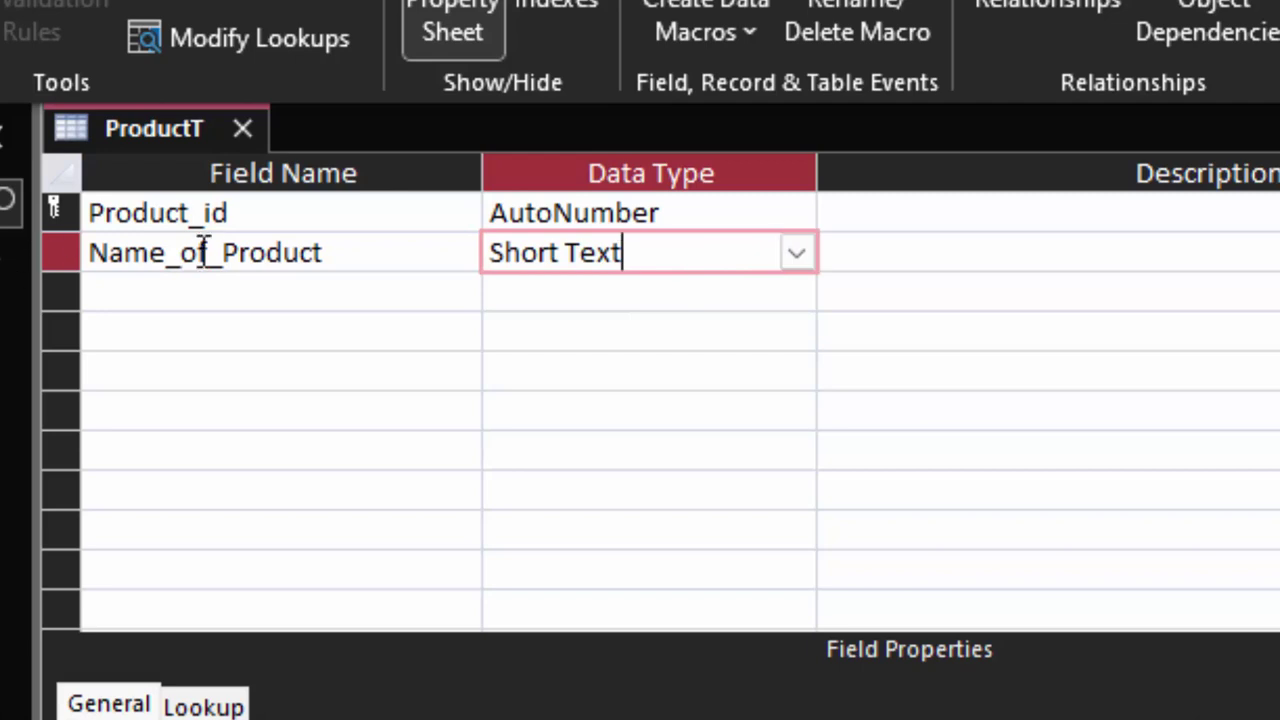
{"action": "left_click", "coordinate": [199, 299]}
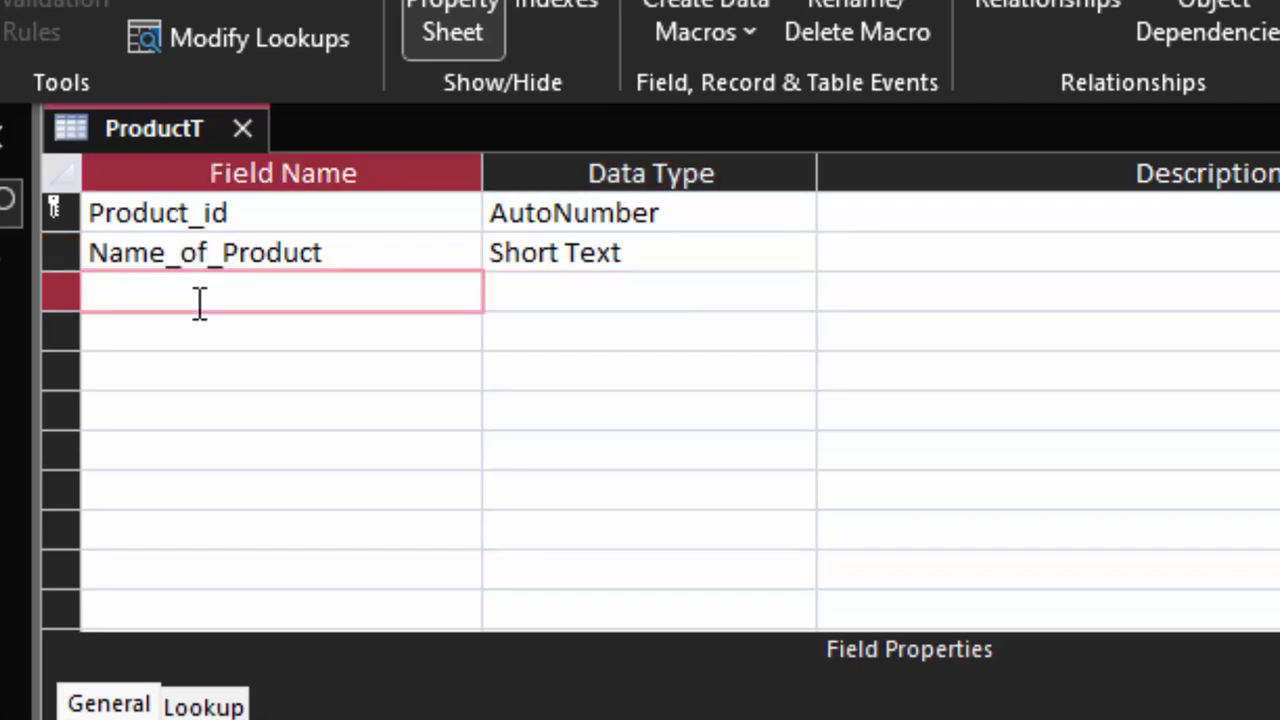
{"action": "type", "text": "Price"}
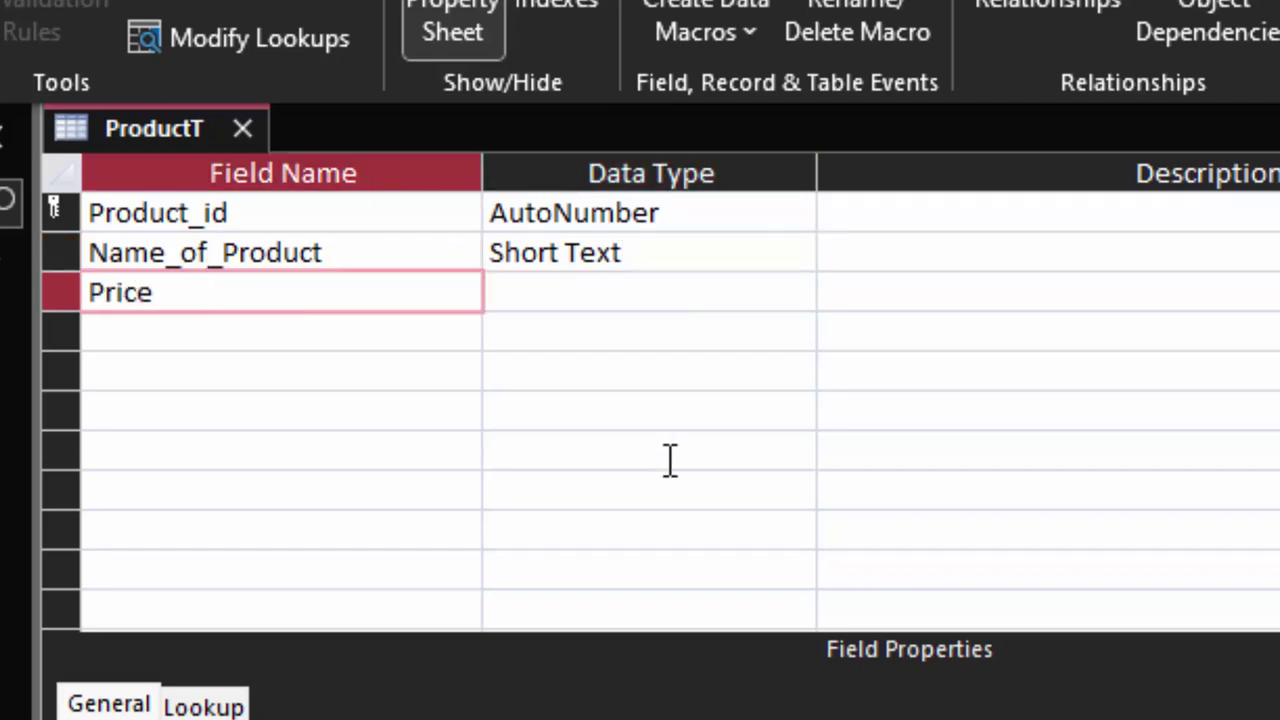
{"action": "left_click", "coordinate": [711, 283]}
{"action": "left_click", "coordinate": [796, 285]}
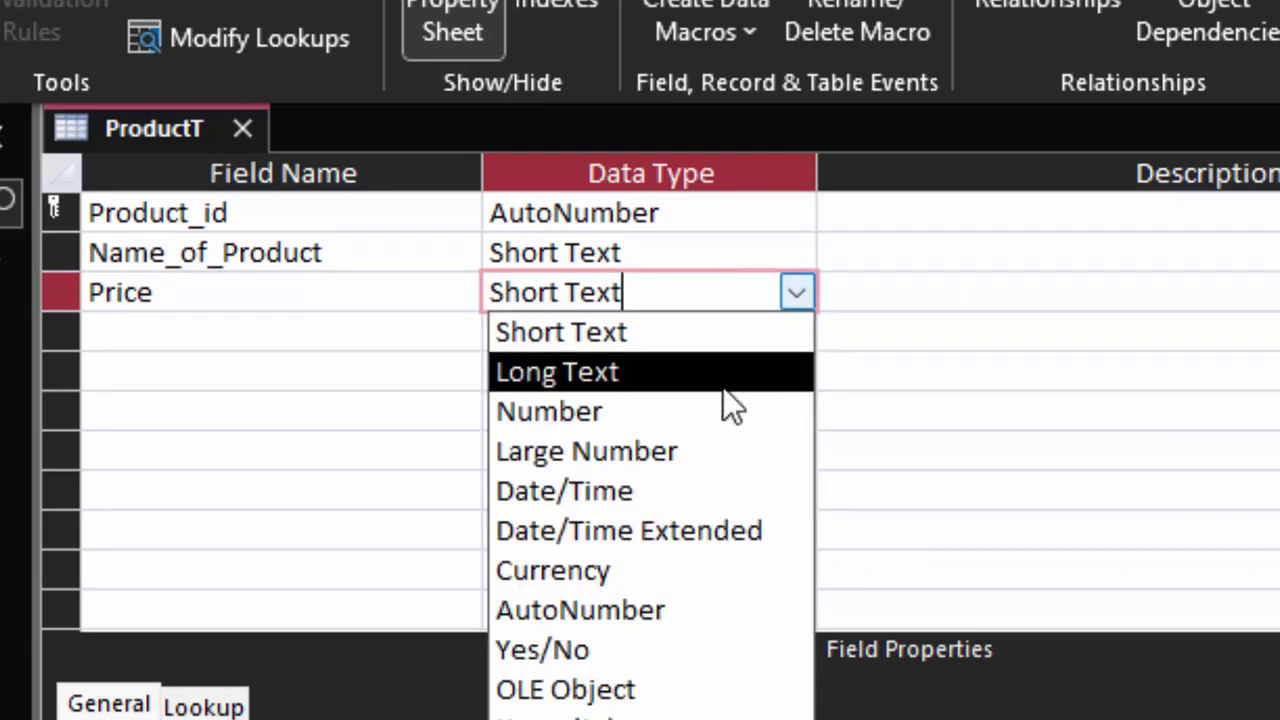
{"action": "left_click", "coordinate": [660, 575]}
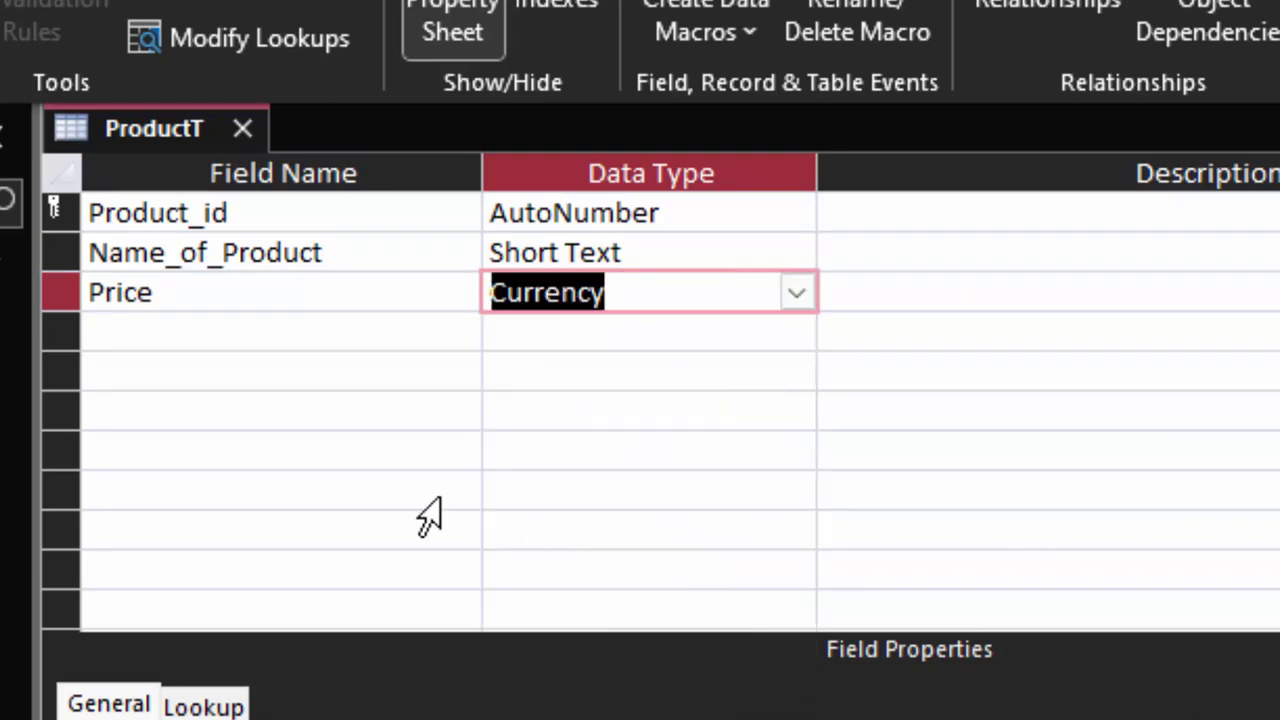
- Add Qty as a Number field and name a fifth field Total_Price
{"action": "left_click", "coordinate": [241, 337]}
{"action": "type", "text": "Q"}
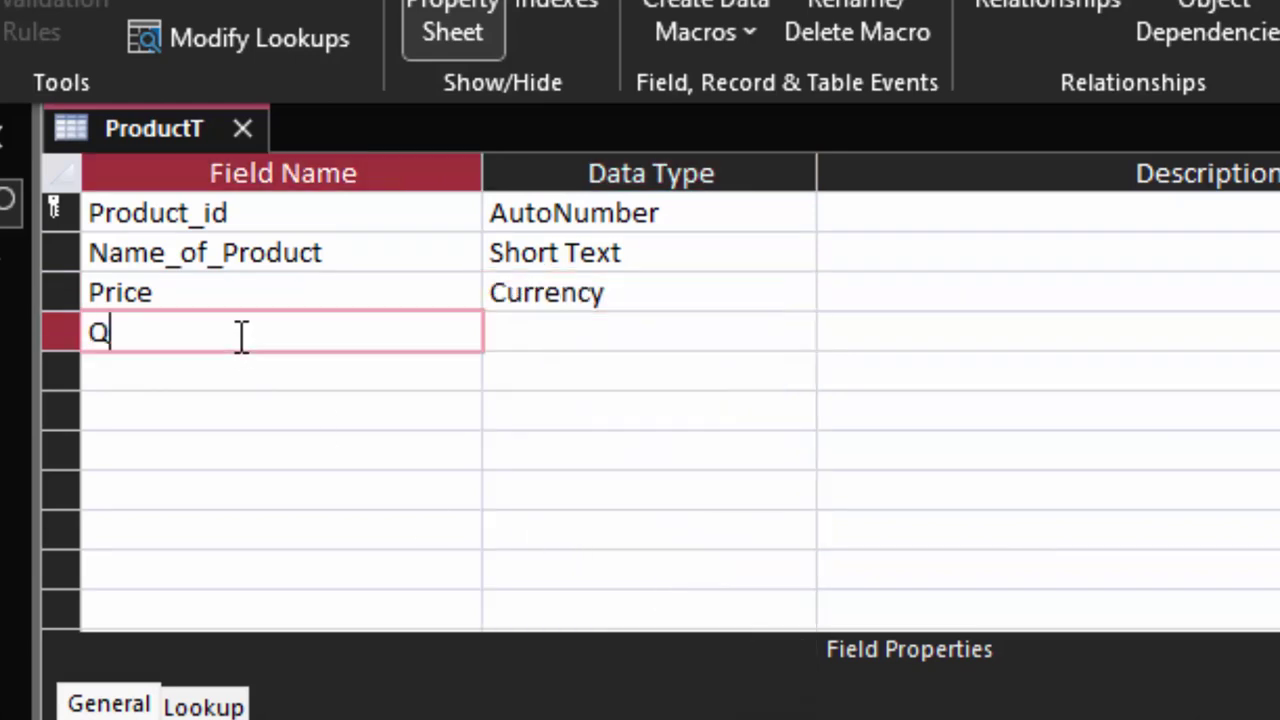
{"action": "type", "text": "ty"}
{"action": "left_click", "coordinate": [715, 331]}
{"action": "left_click", "coordinate": [797, 332]}
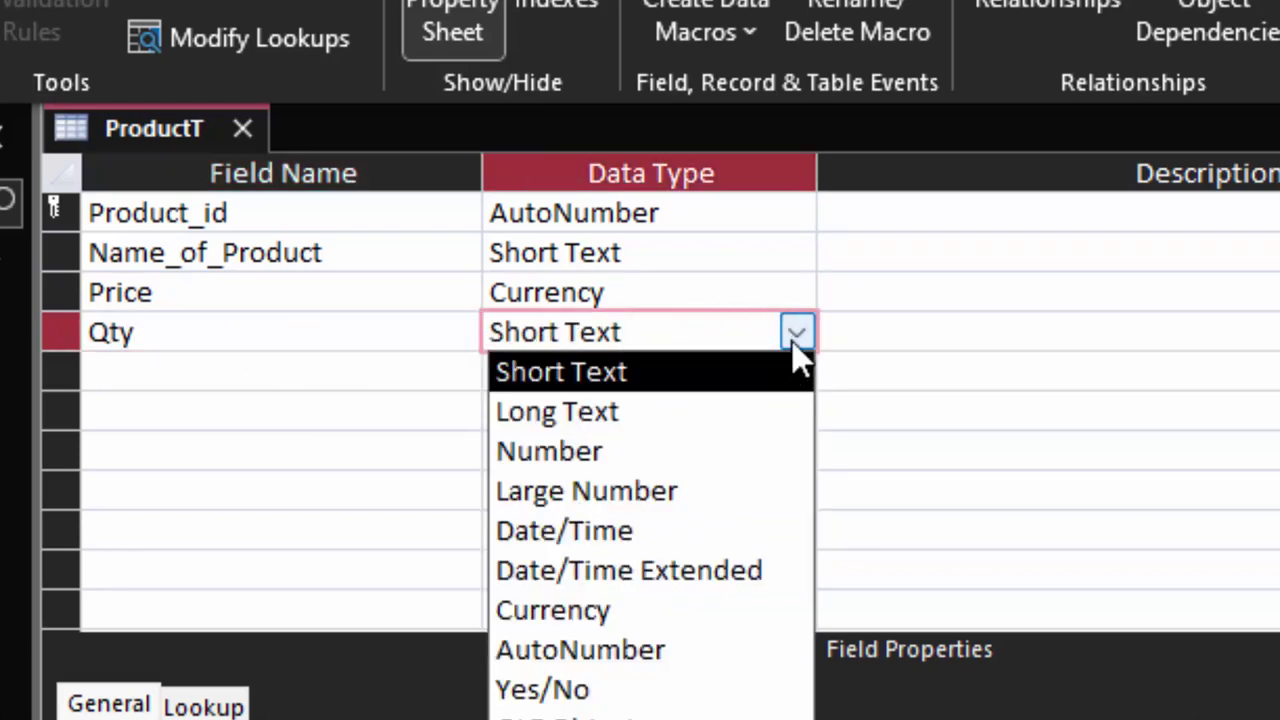
{"action": "left_click", "coordinate": [645, 452]}
{"action": "left_click", "coordinate": [51, 703]}
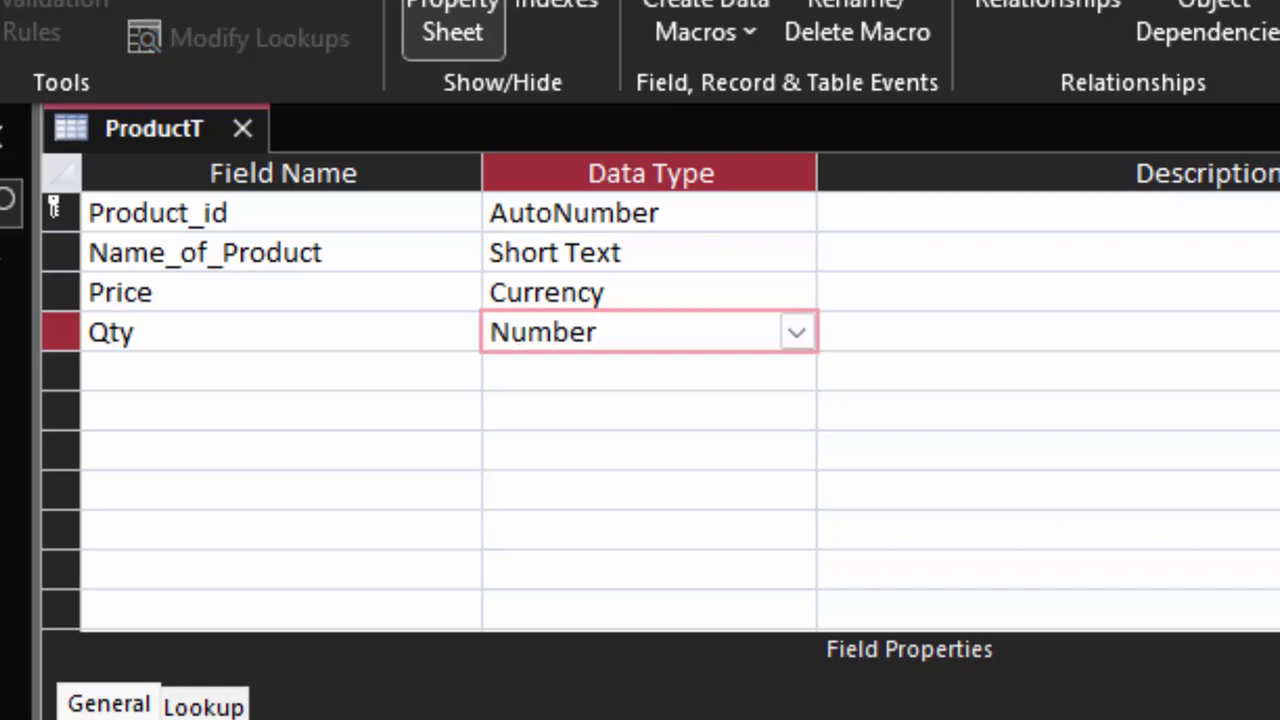
{"action": "left_click", "coordinate": [157, 372]}
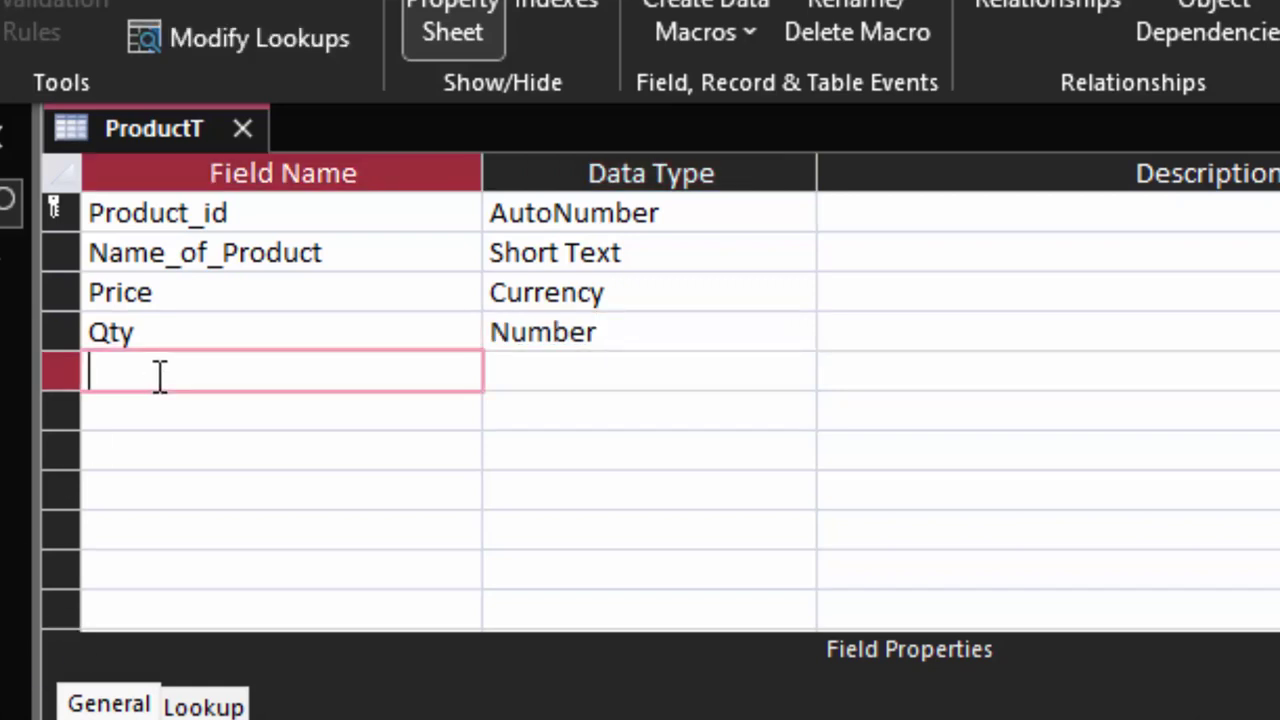
{"action": "type", "text": "T"}
{"action": "type", "text": "otal"}
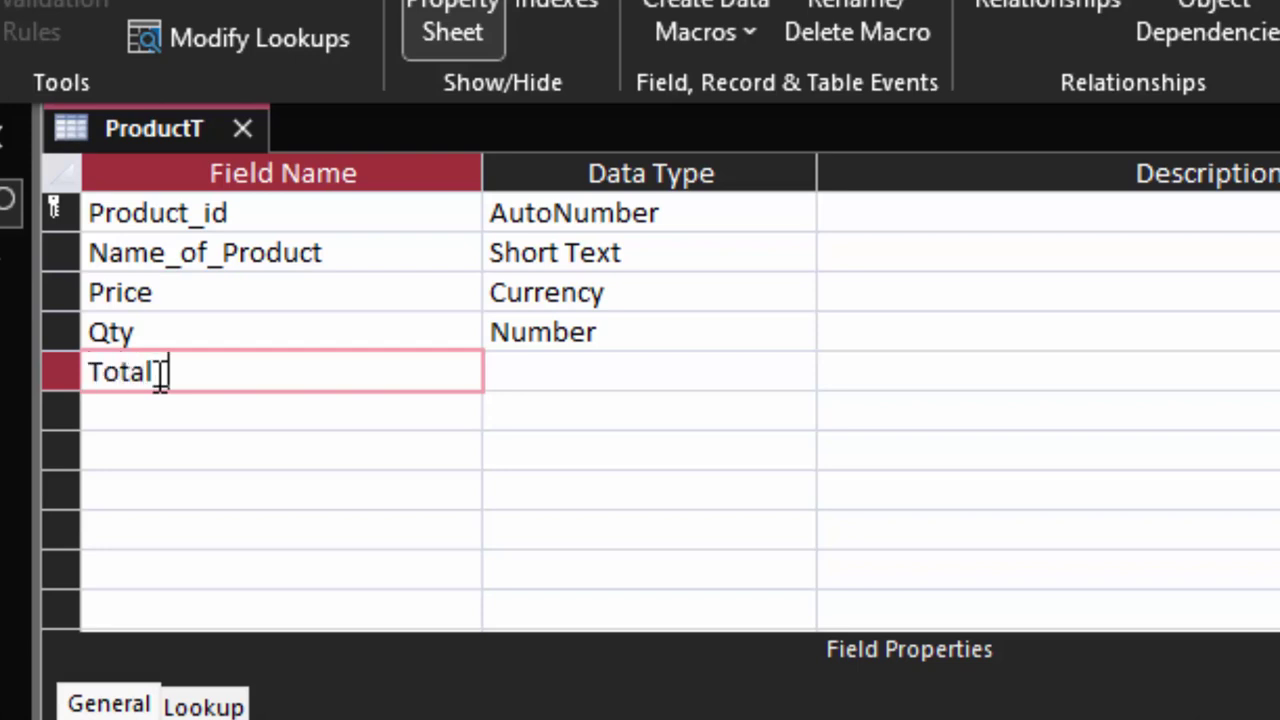
{"action": "type", "text": "_Price"}
- Make Total_Price a Calculated field with expression [Price]*[Qty], then save and open Datasheet view
{"action": "left_click", "coordinate": [630, 365]}
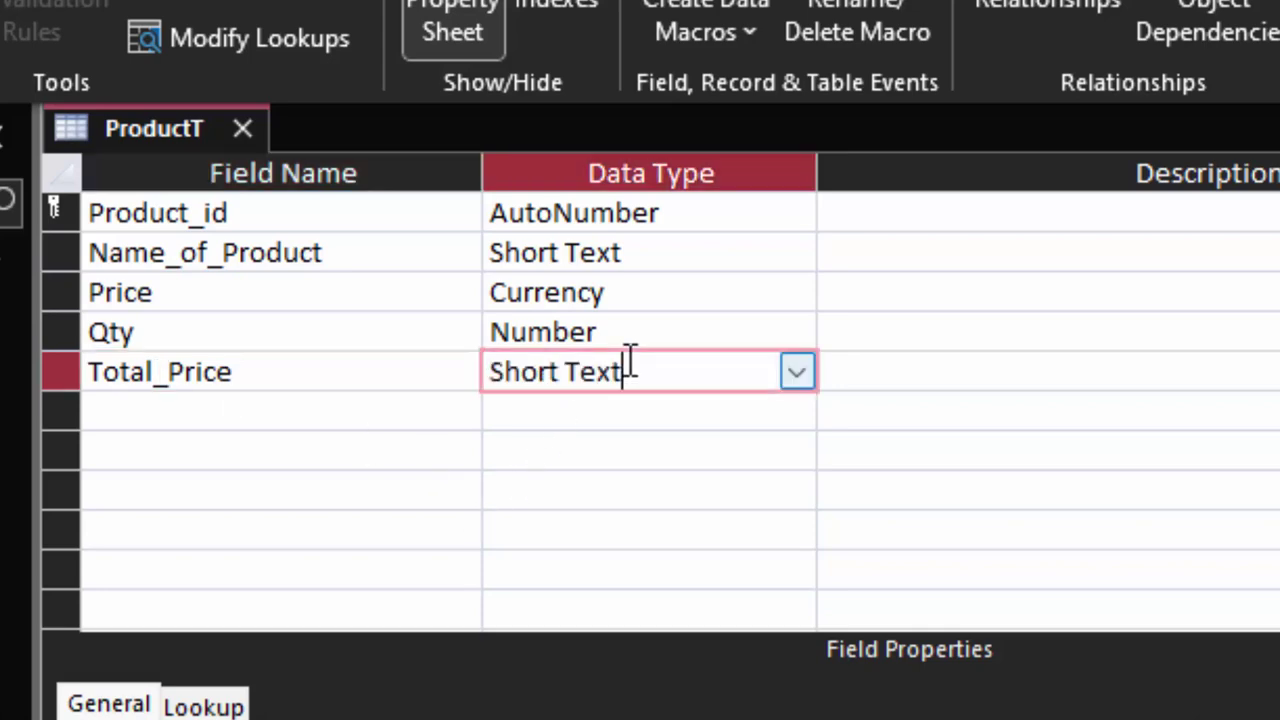
{"action": "left_click", "coordinate": [783, 388]}
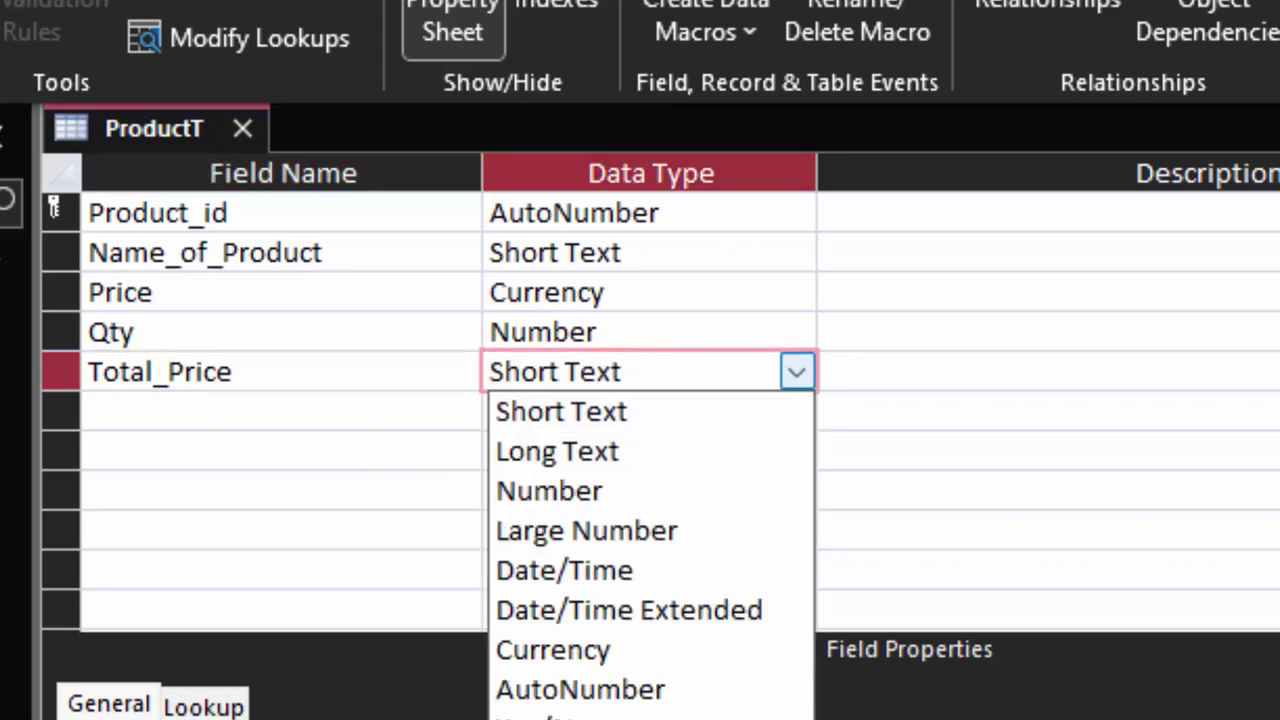
{"action": "left_click", "coordinate": [560, 719]}
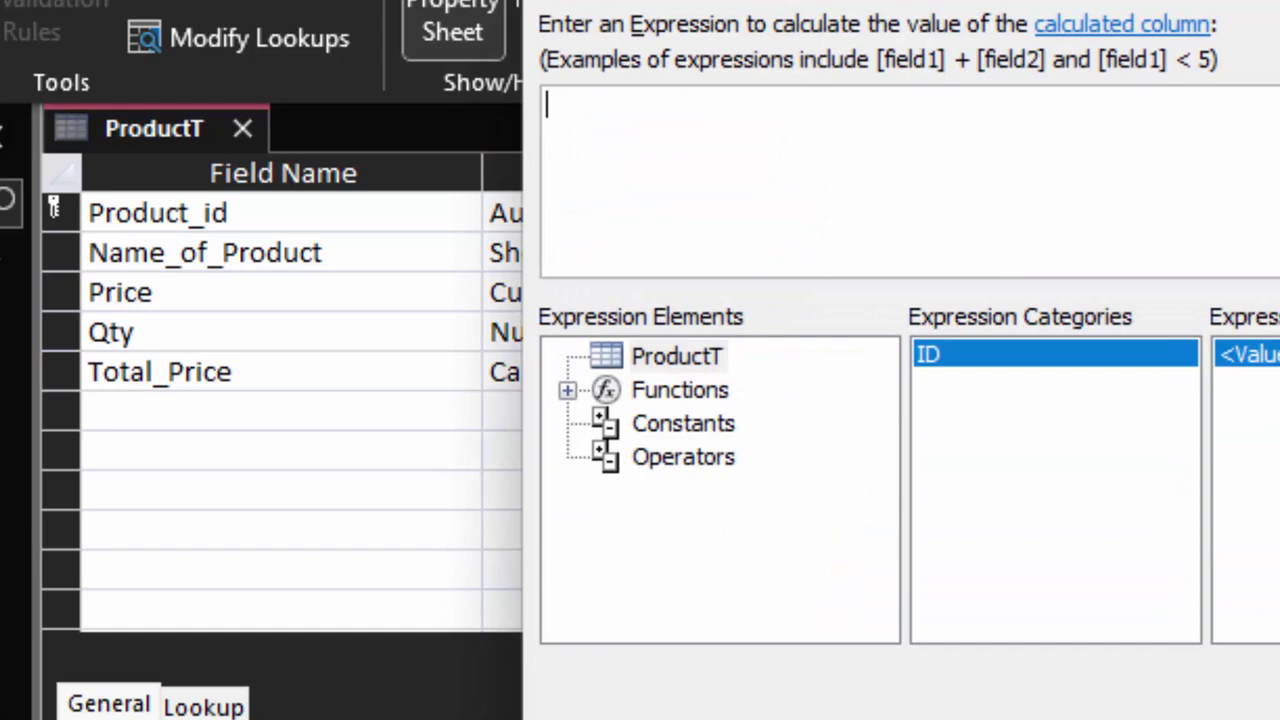
{"action": "left_click_drag", "start_coordinate": [945, 2], "coordinate": [1237, 60]}
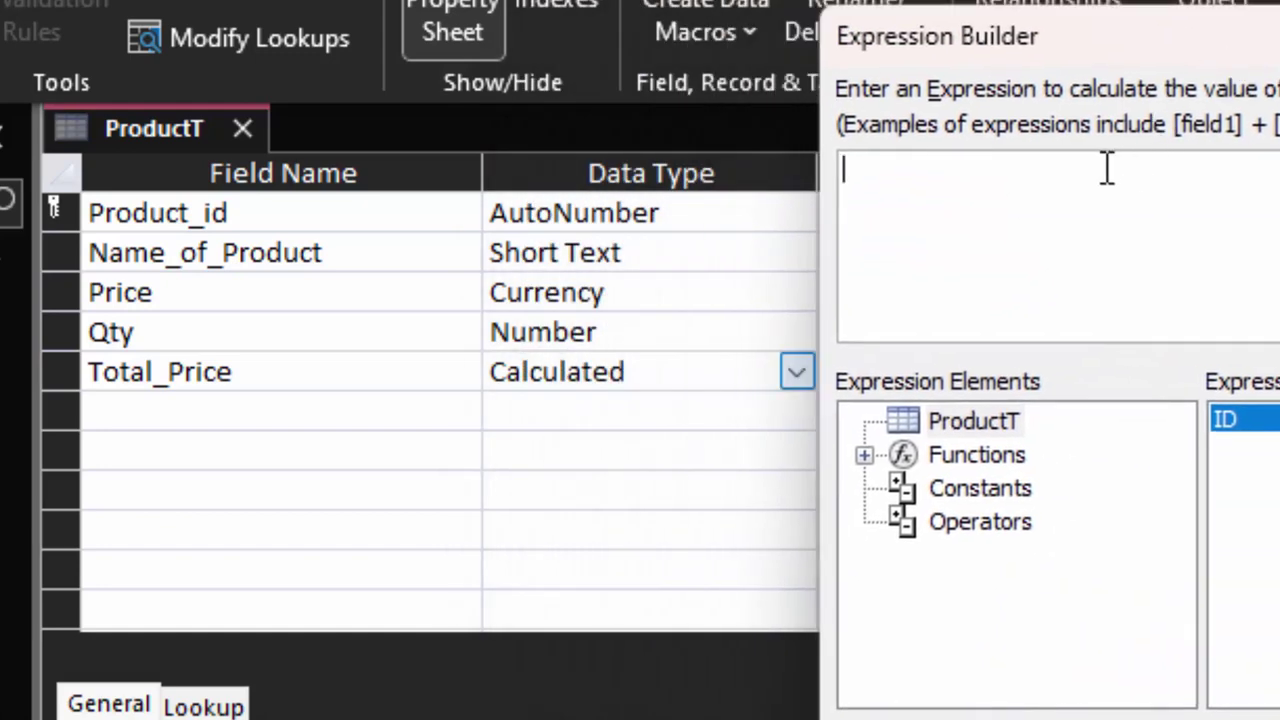
{"action": "type", "text": "["}
{"action": "type", "text": "Pric"}
{"action": "type", "text": "e]*"}
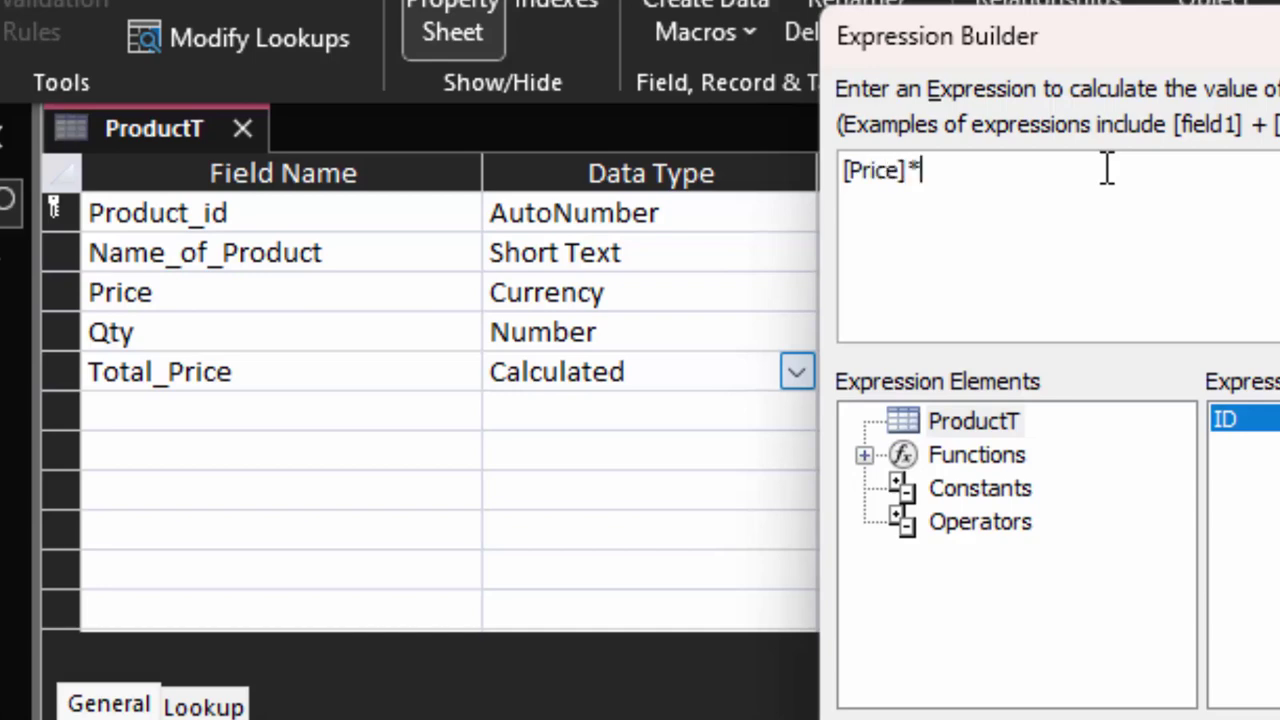
{"action": "type", "text": "[Qty"}
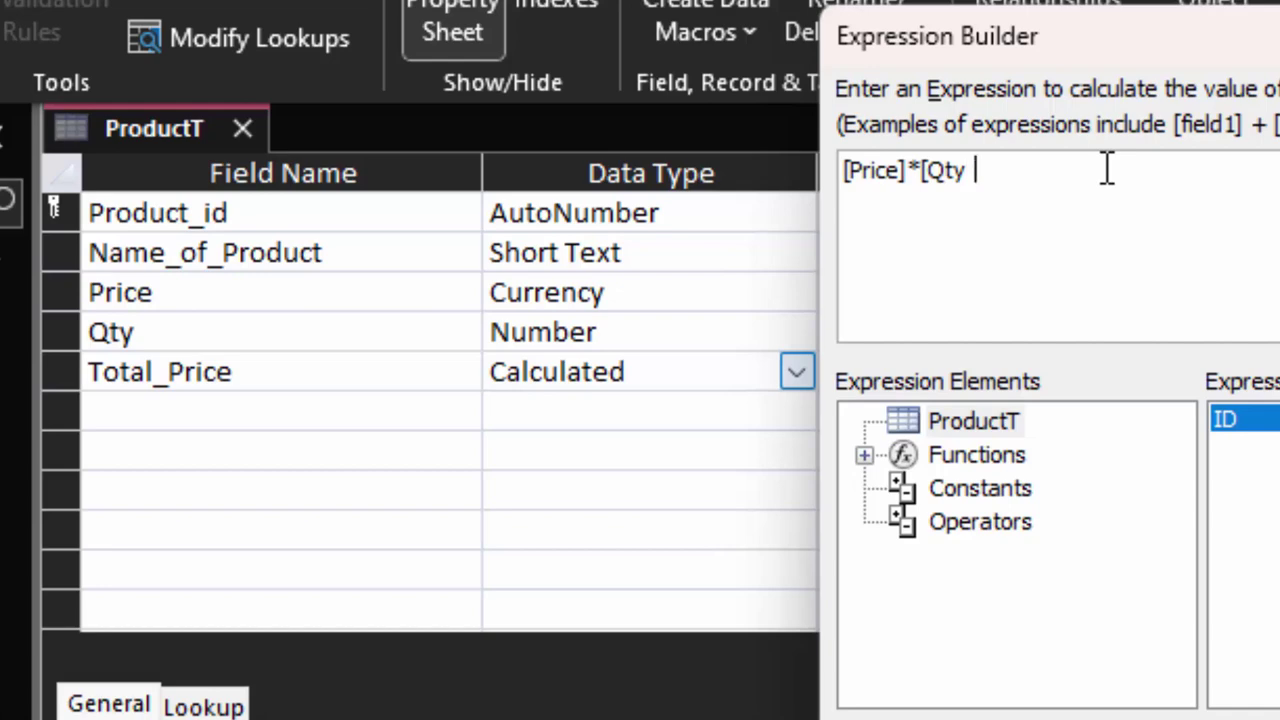
{"action": "key", "text": "Return"}
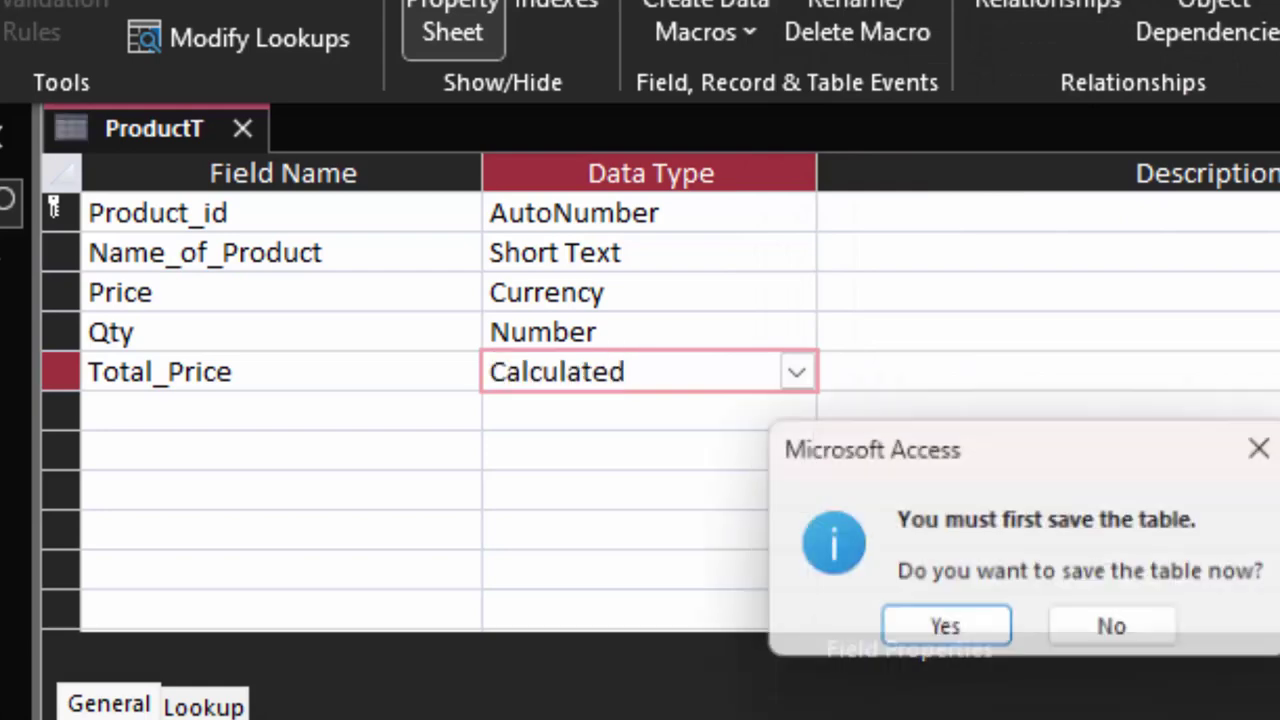
{"action": "left_click", "coordinate": [940, 641]}
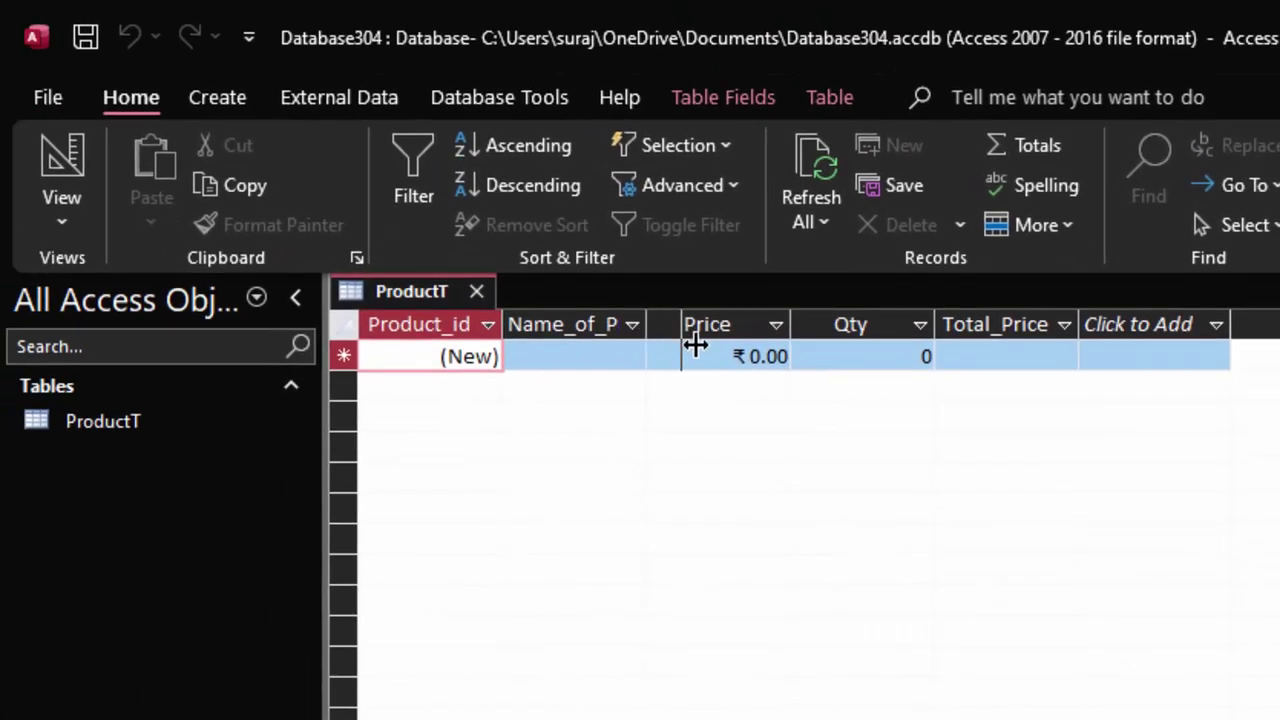
- Add a Keyboard record with Price 200 and Qty 50
{"action": "left_click_drag", "start_coordinate": [528, 225], "coordinate": [607, 230]}
{"action": "left_click", "coordinate": [511, 264]}
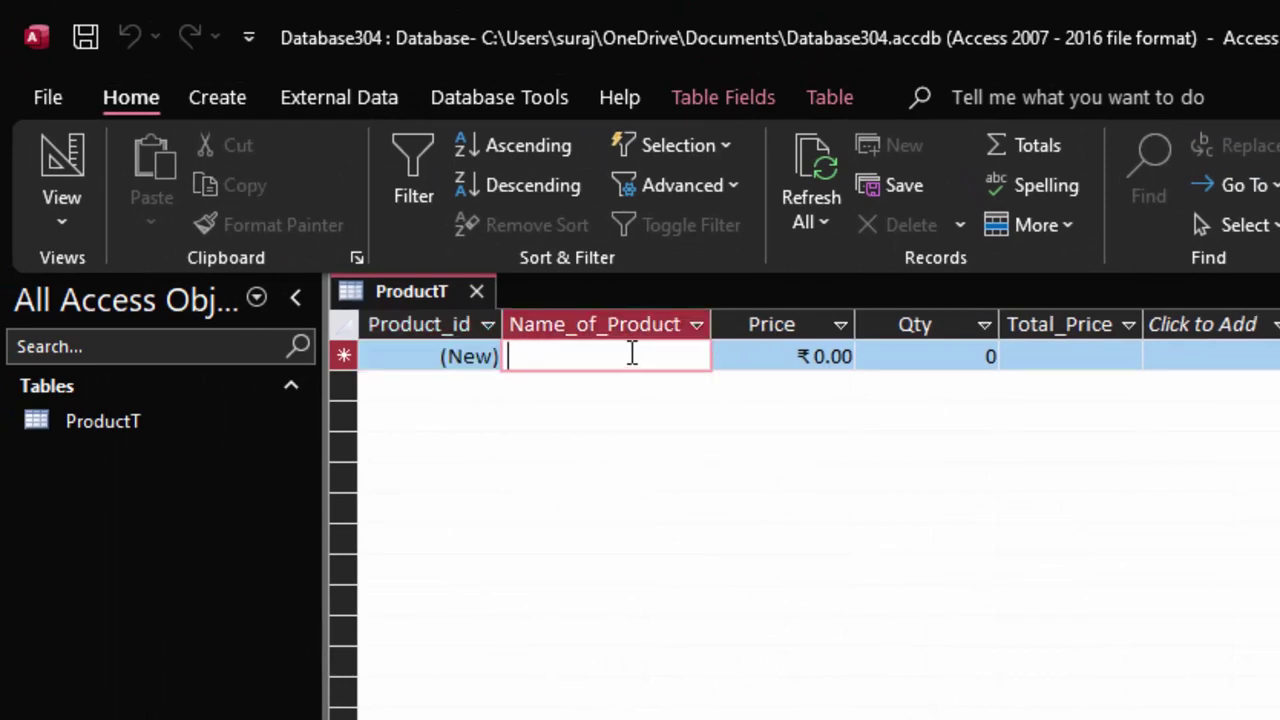
{"action": "type", "text": "Keybaor"}
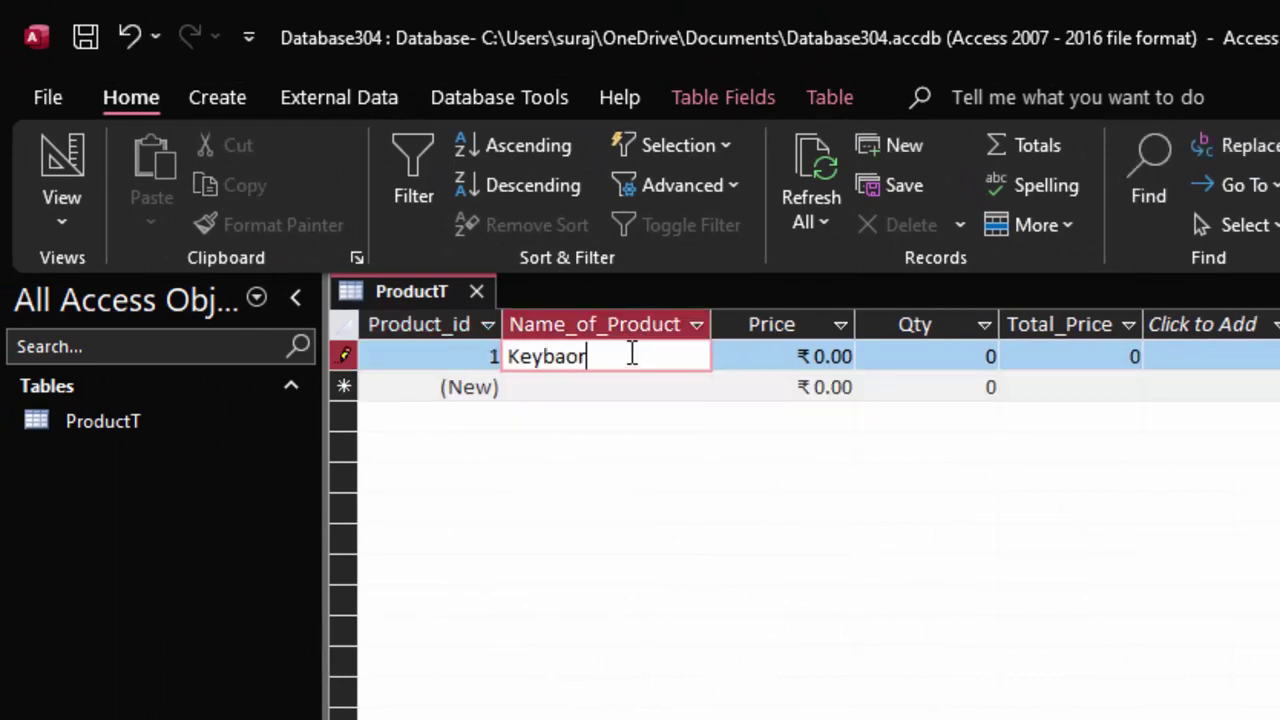
{"action": "type", "text": "d"}
{"action": "key", "text": "ctrl+BackSpace"}
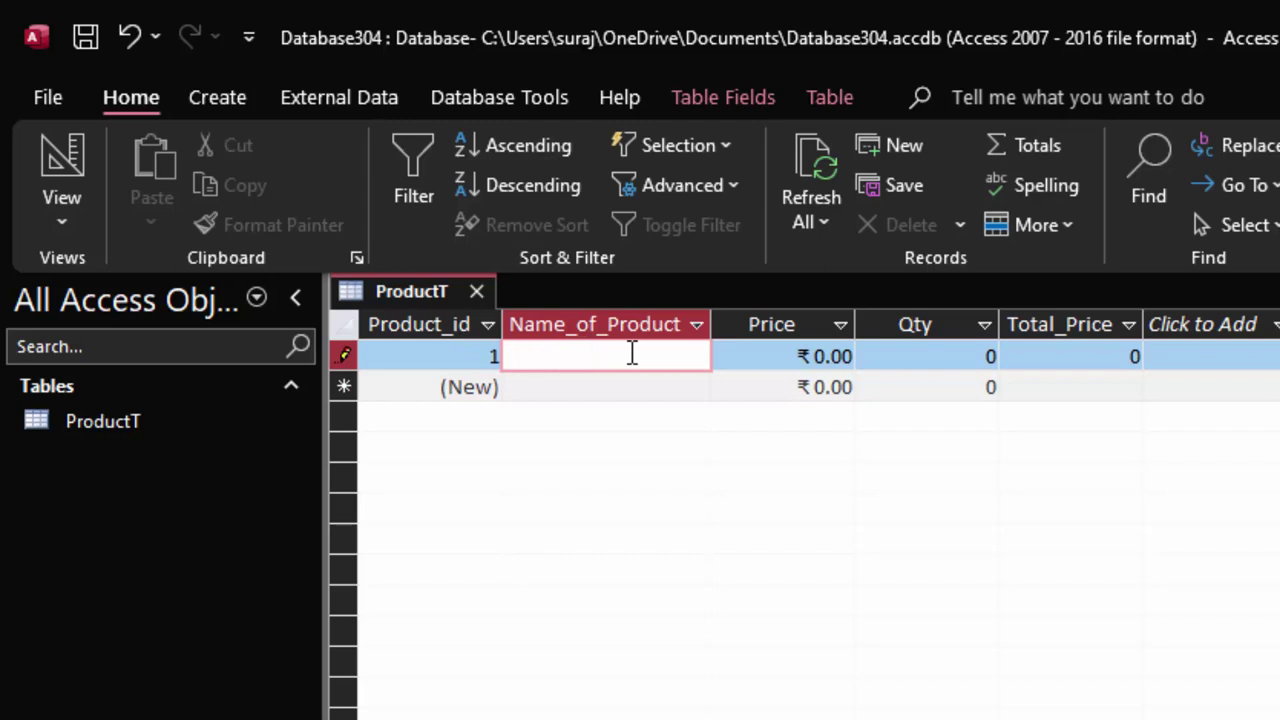
{"action": "type", "text": "Keyba"}
{"action": "key", "text": "BackSpace"}
{"action": "type", "text": "ar"}
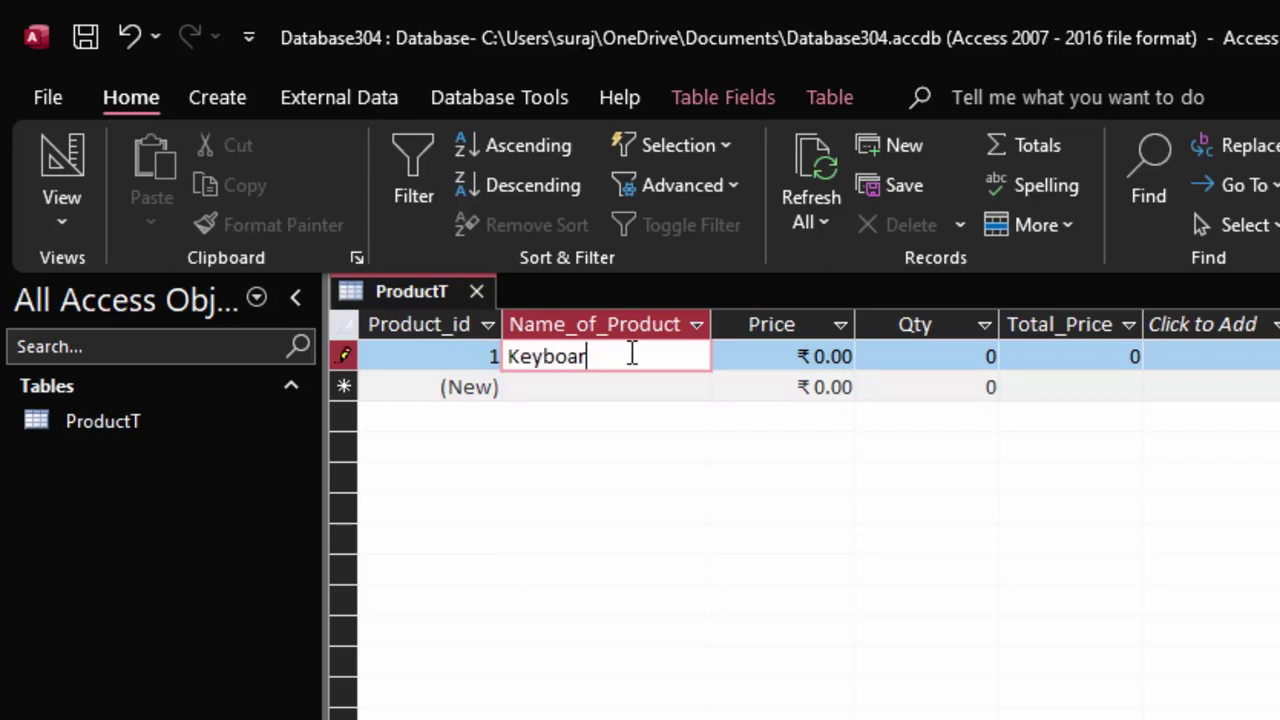
{"action": "type", "text": "d"}
{"action": "key", "text": "Tab"}
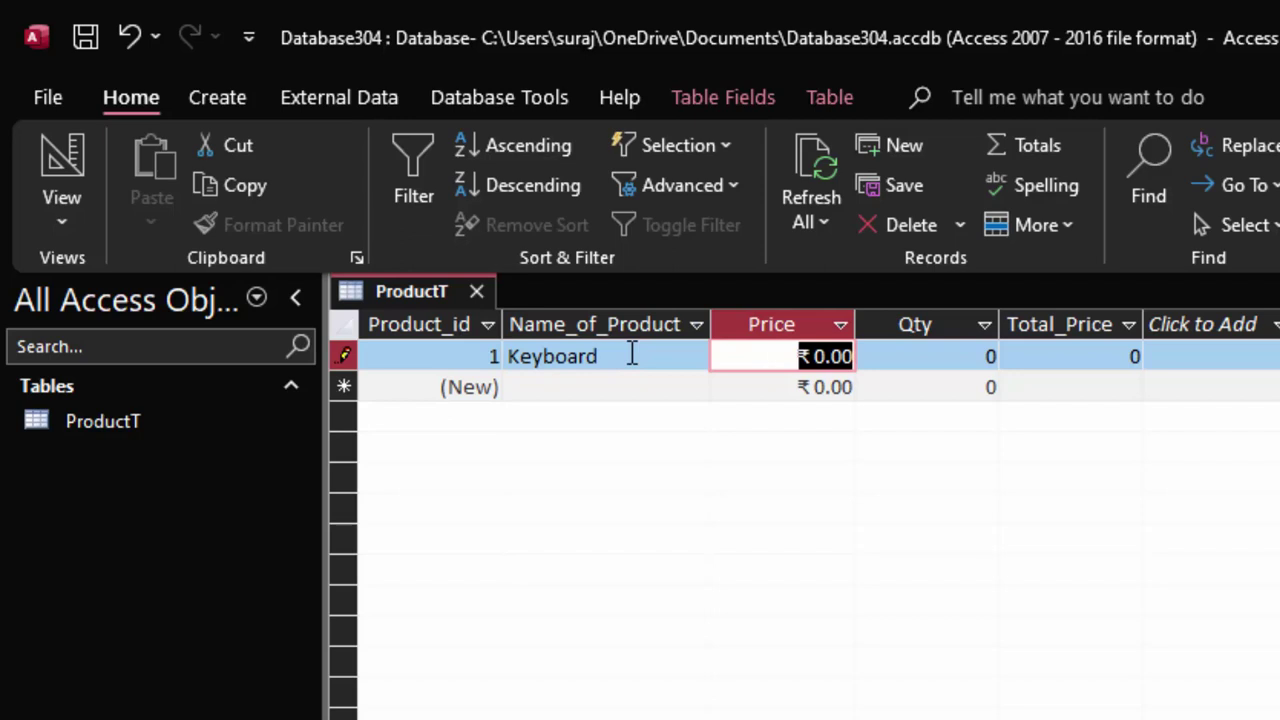
{"action": "type", "text": "200"}
{"action": "key", "text": "Tab"}
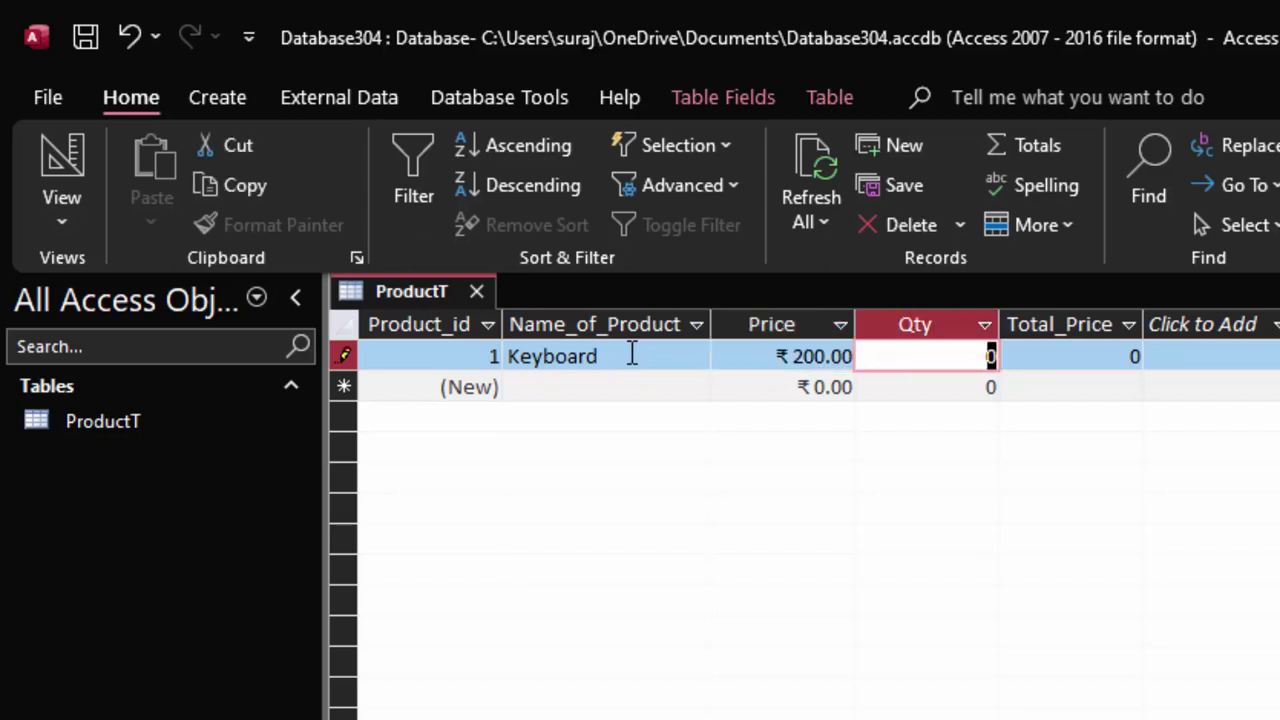
{"action": "type", "text": "50"}
{"action": "key", "text": "Tab"}
{"action": "key", "text": "Tab"}
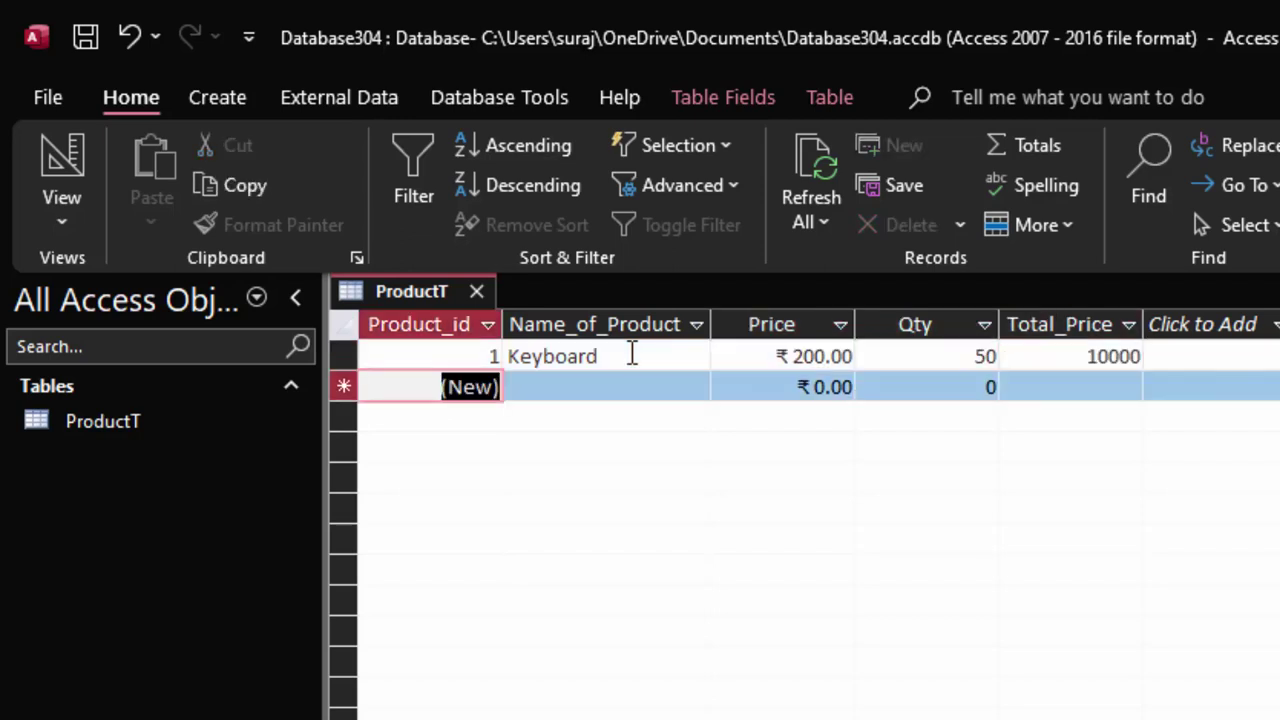
{"action": "key", "text": "Tab"}
- Add Monitor at Price 5000, Qty 5 and CPU at Price 4000, Qty 60
{"action": "type", "text": "M"}
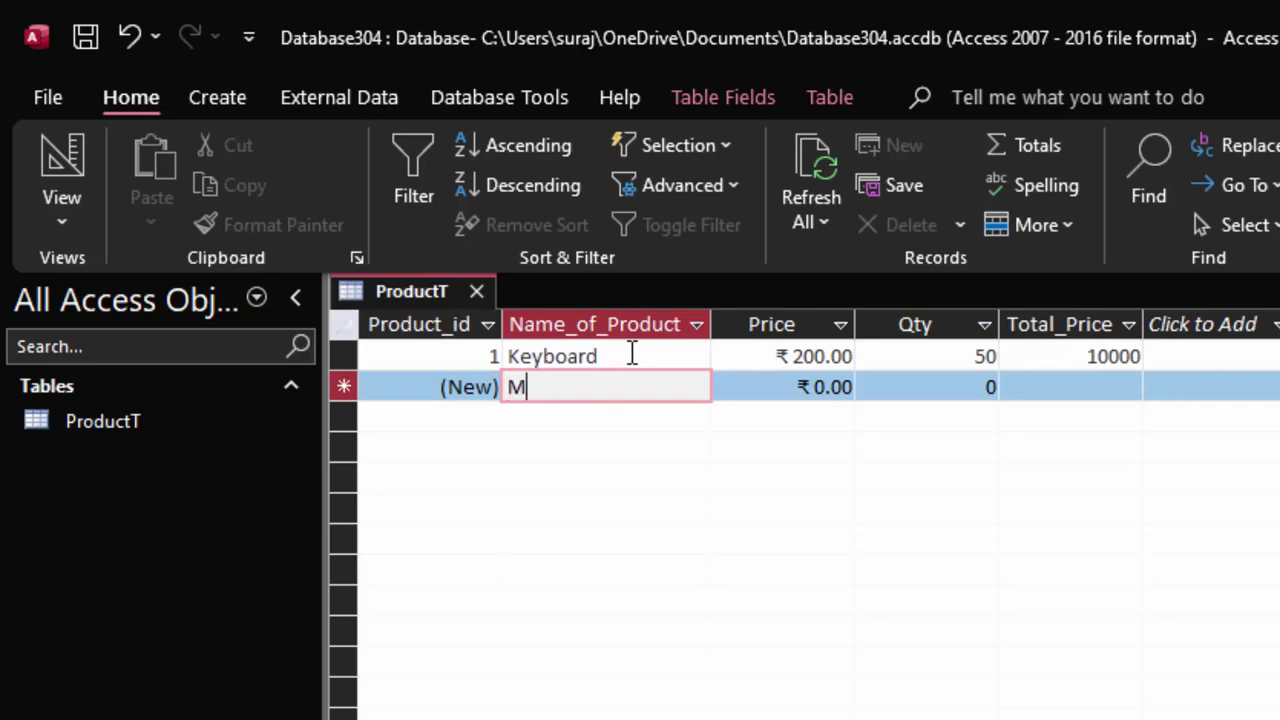
{"action": "type", "text": "onitor"}
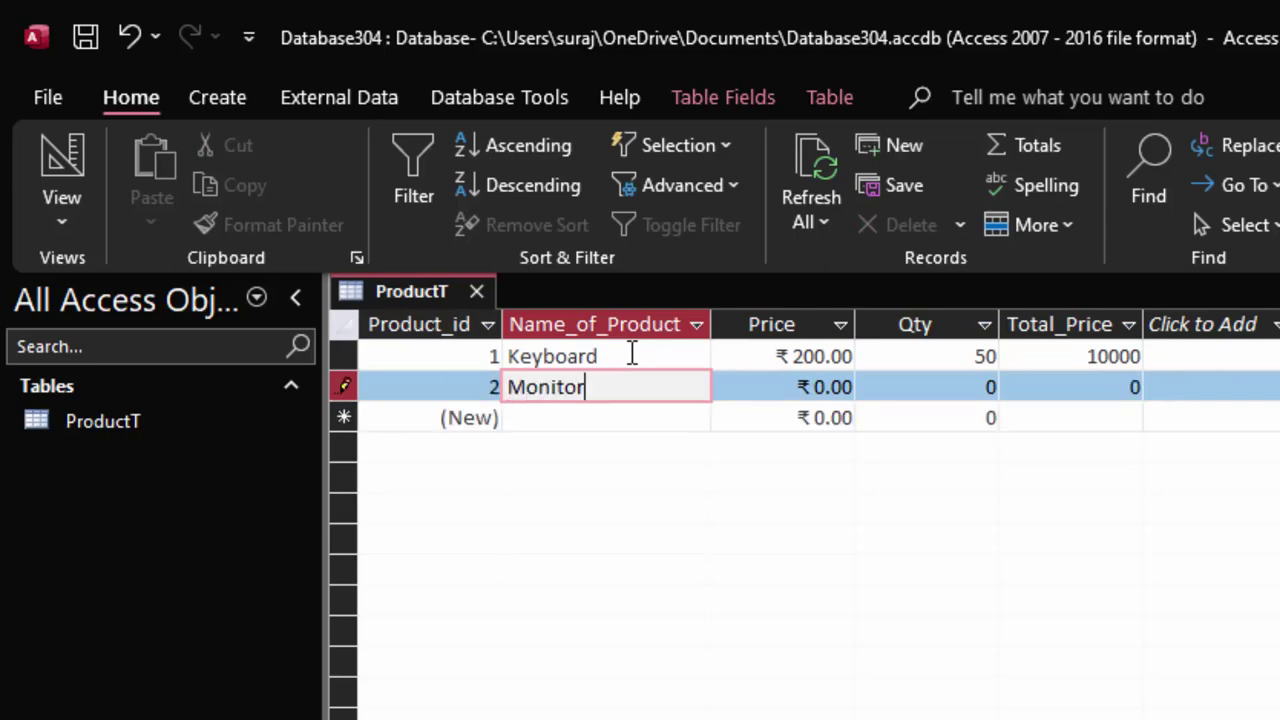
{"action": "key", "text": "Tab"}
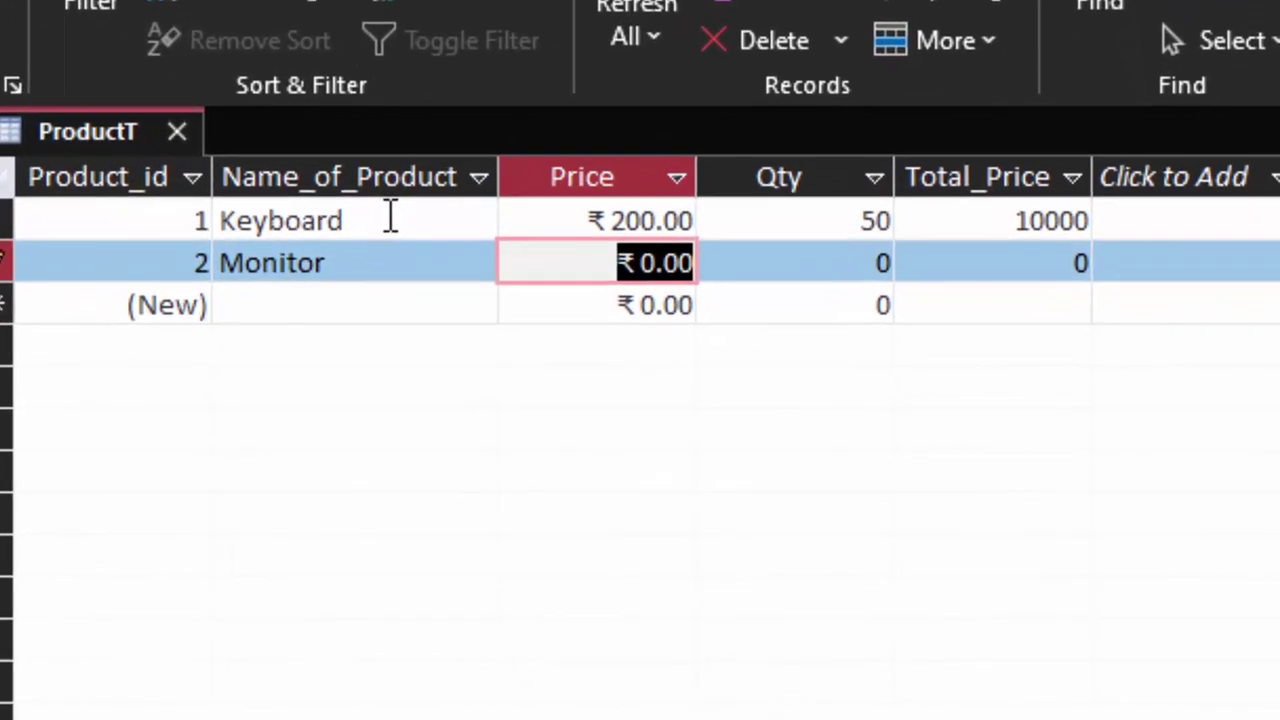
{"action": "type", "text": "5"}
{"action": "key", "text": "BackSpace"}
{"action": "type", "text": "5000"}
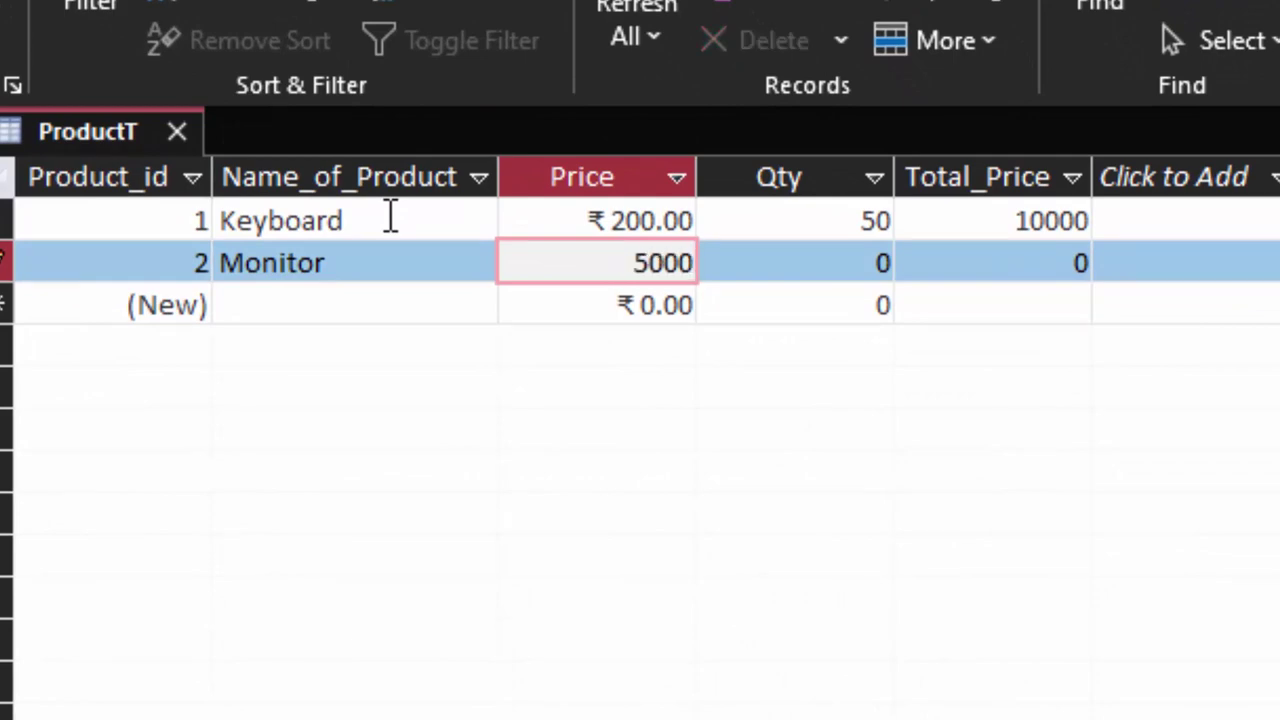
{"action": "key", "text": "Tab"}
{"action": "type", "text": "5"}
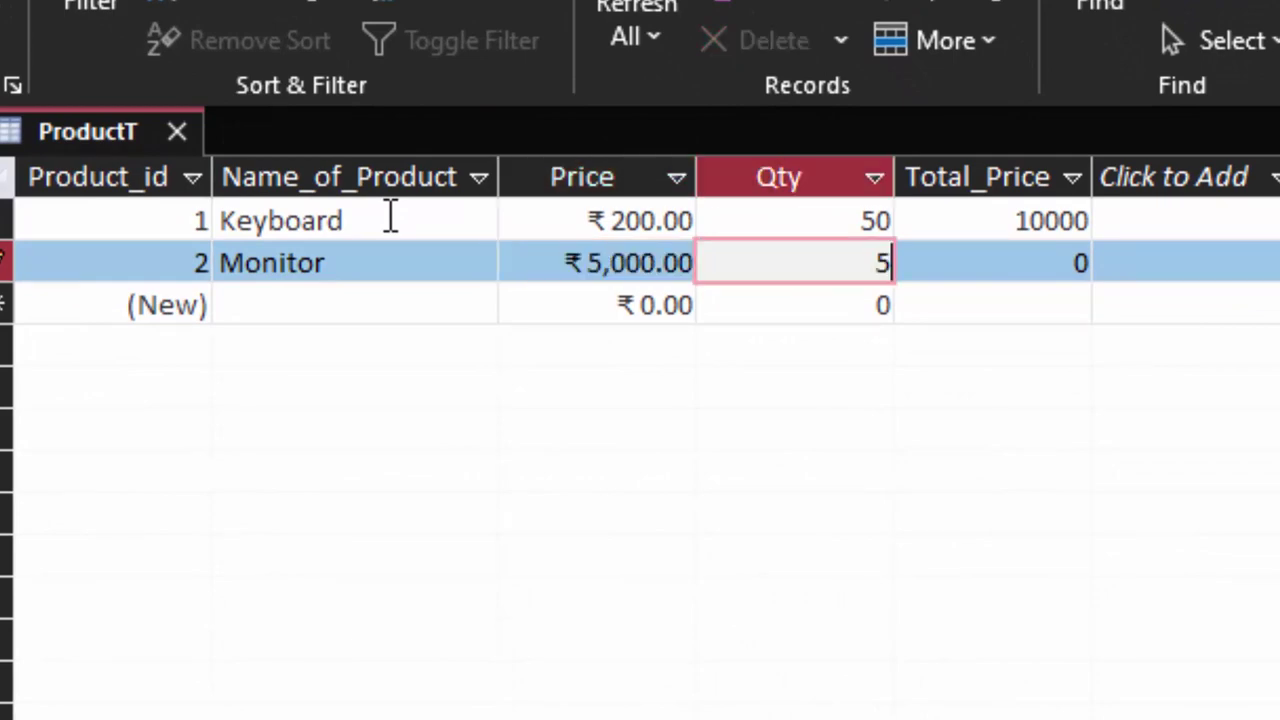
{"action": "key", "text": "Tab"}
{"action": "key", "text": "Tab"}
{"action": "key", "text": "Tab"}
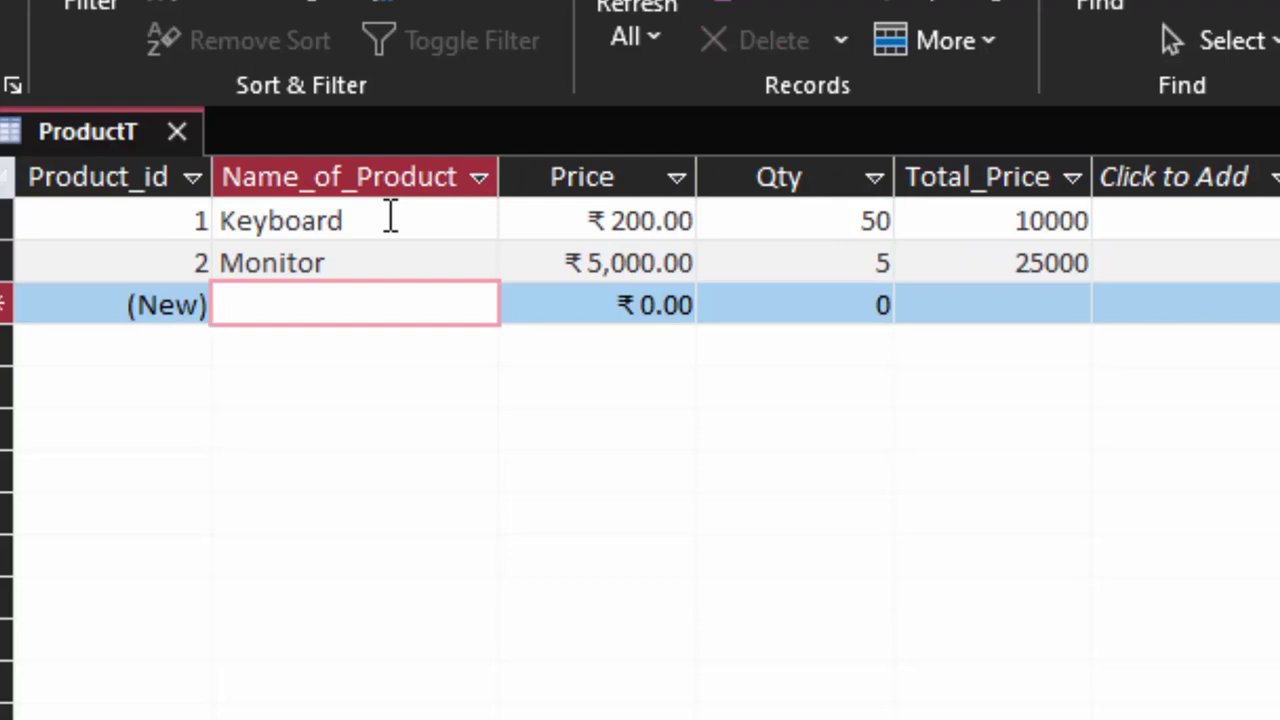
{"action": "type", "text": "CPU"}
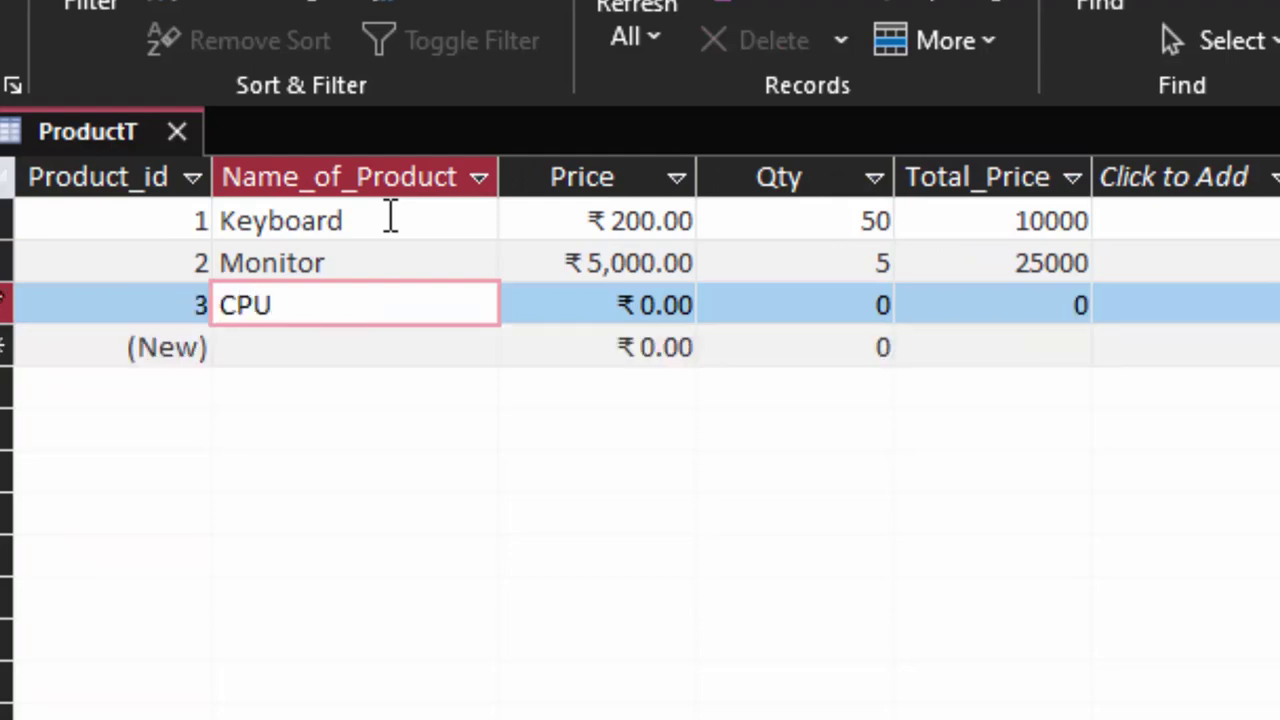
{"action": "key", "text": "Tab"}
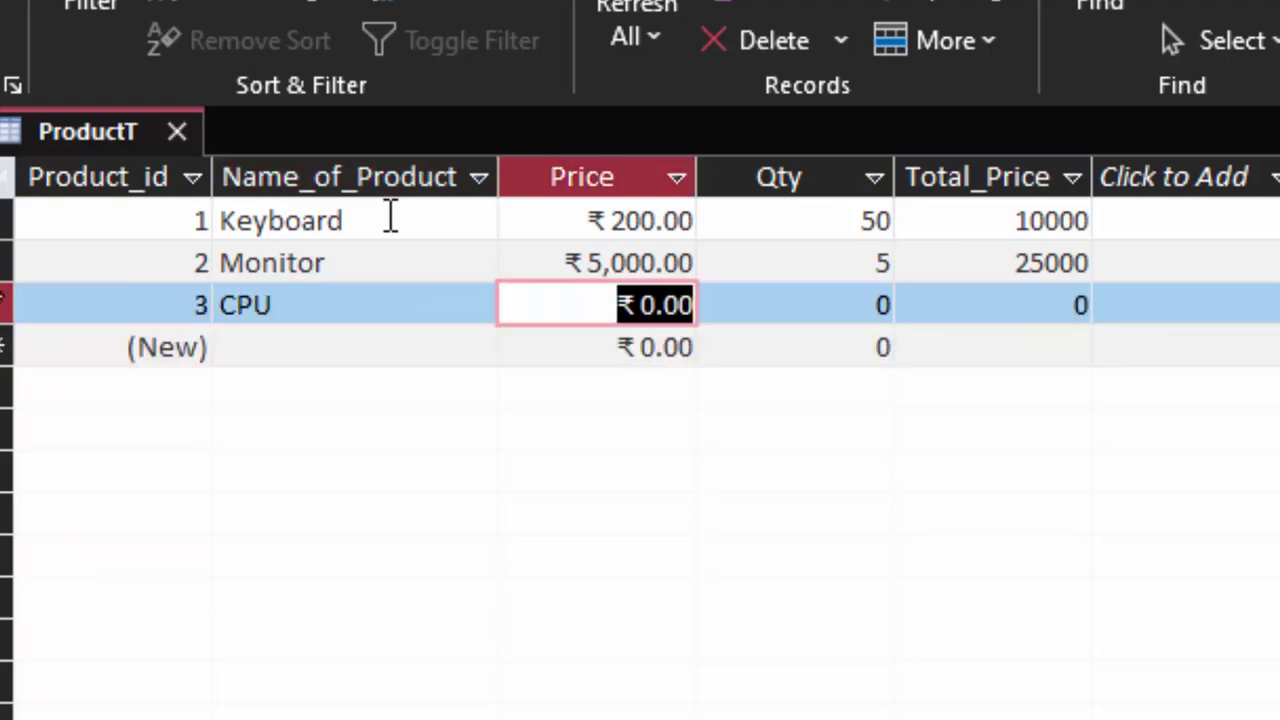
{"action": "key", "text": "BackSpace"}
{"action": "type", "text": "4"}
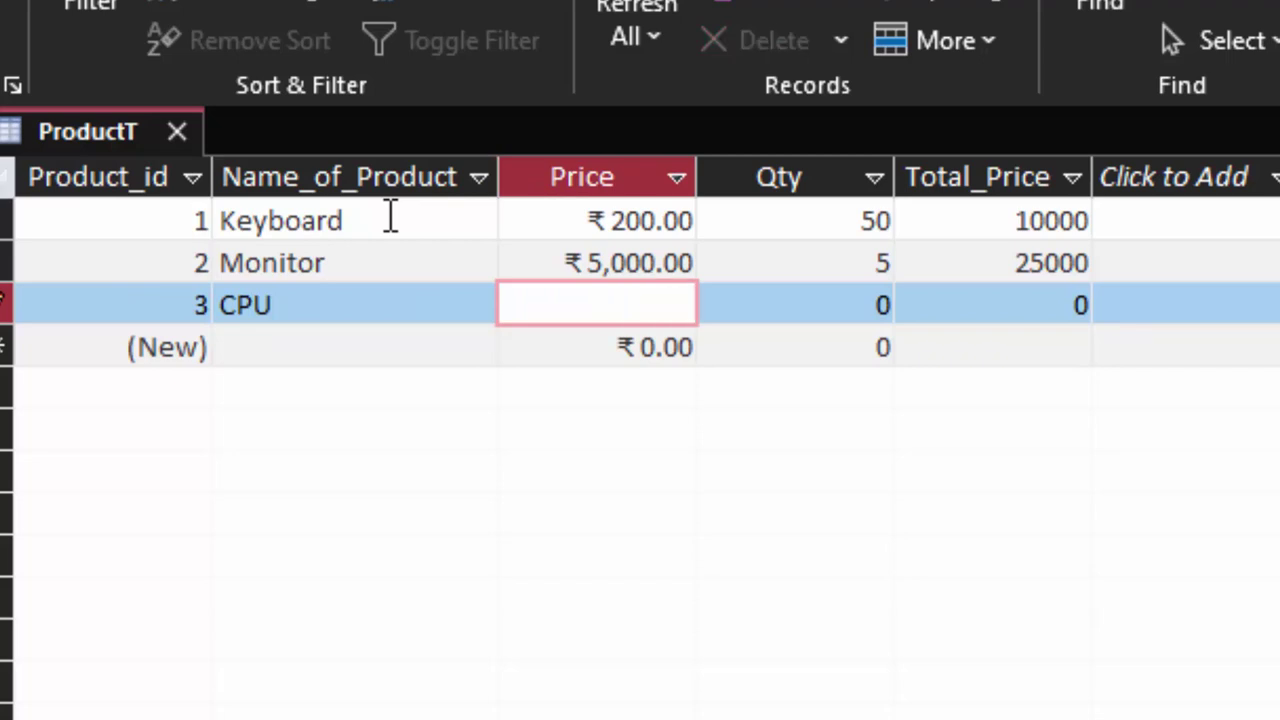
{"action": "type", "text": "000"}
{"action": "key", "text": "Tab"}
{"action": "type", "text": "6"}
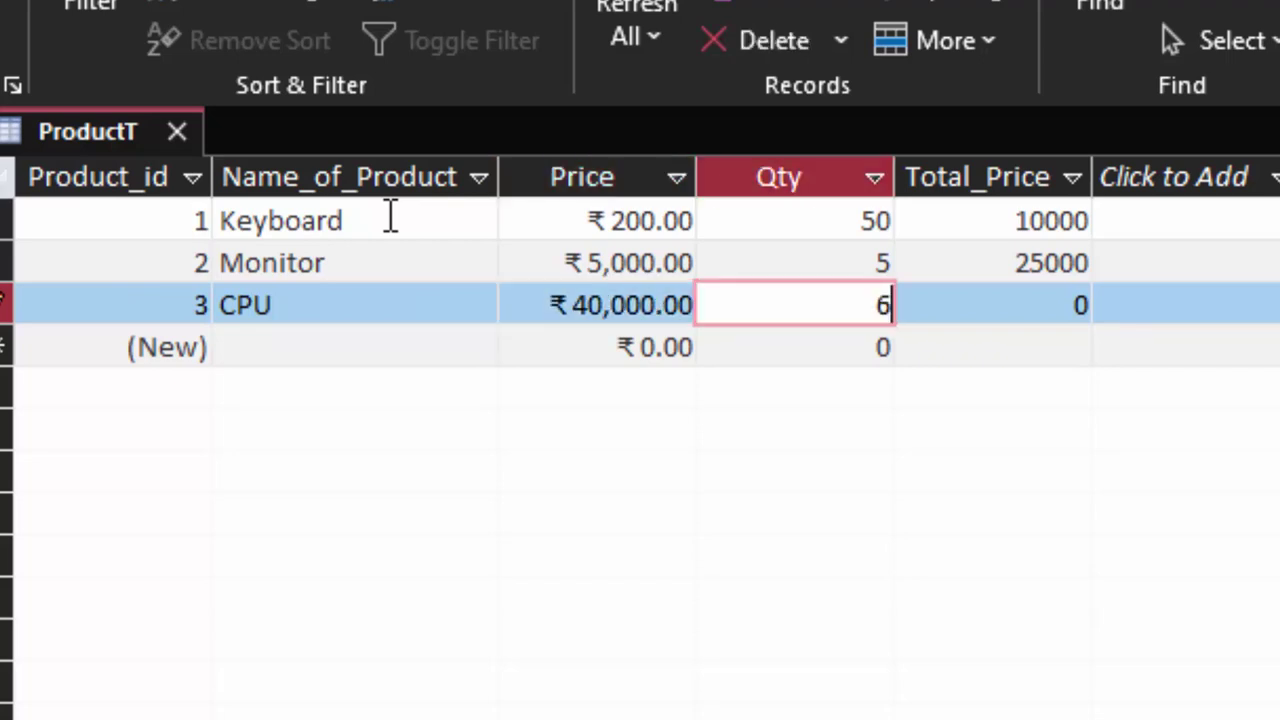
{"action": "type", "text": "0"}
{"action": "key", "text": "Tab"}
{"action": "key", "text": "Tab"}
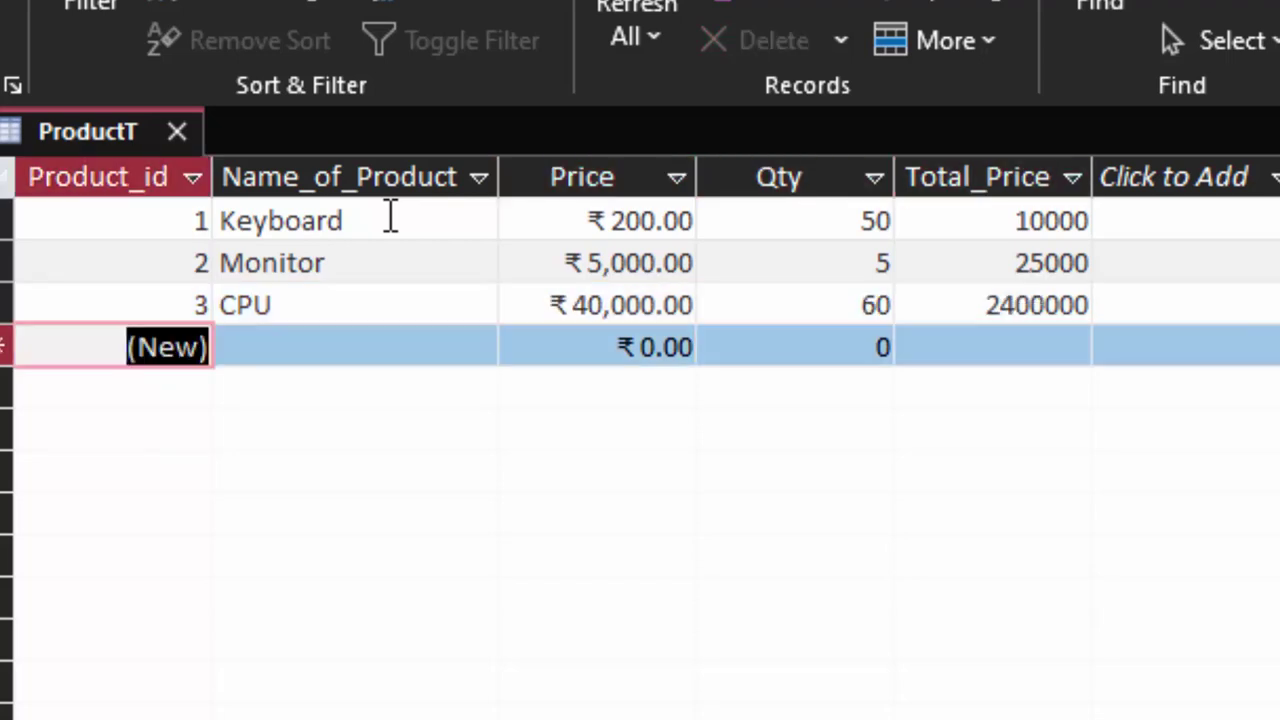
{"action": "key", "text": "Tab"}
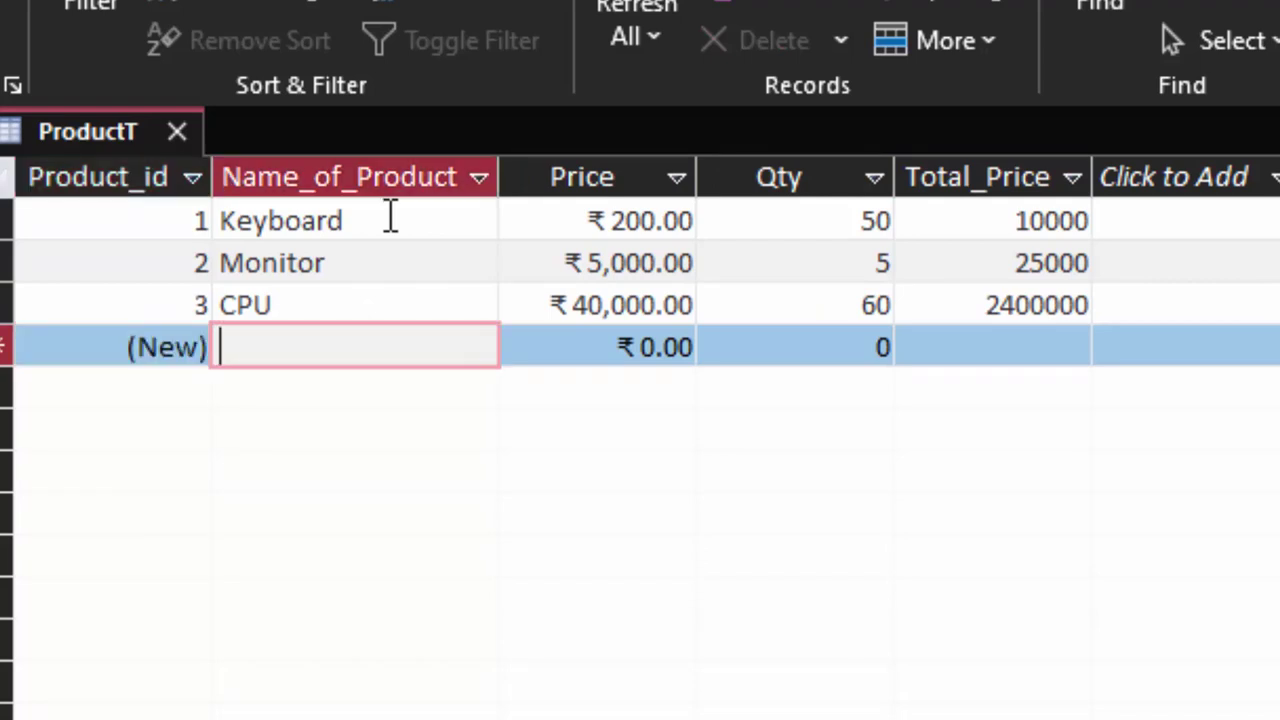
- Add Headphone at Price 760, Qty 70 and Earphone at Price 560, Qty 50
{"action": "type", "text": "H"}
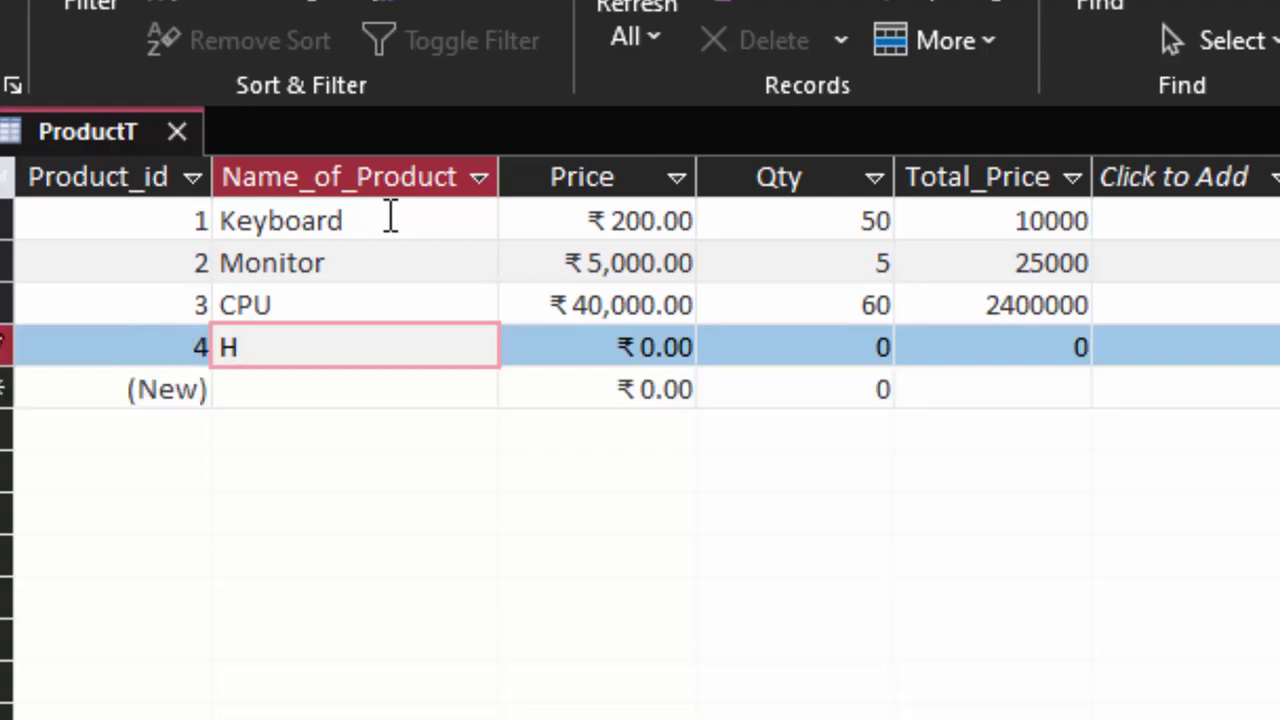
{"action": "type", "text": "eadpho"}
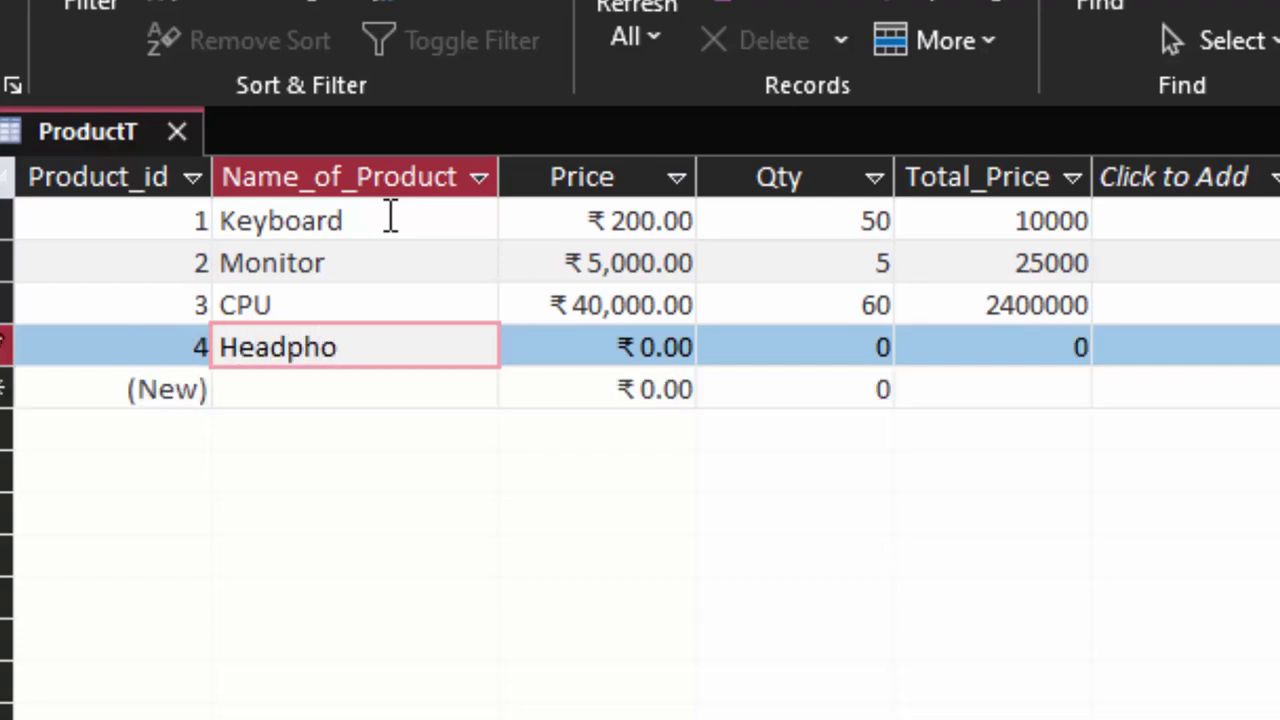
{"action": "type", "text": "nre"}
{"action": "key", "text": "ctrl+BackSpace"}
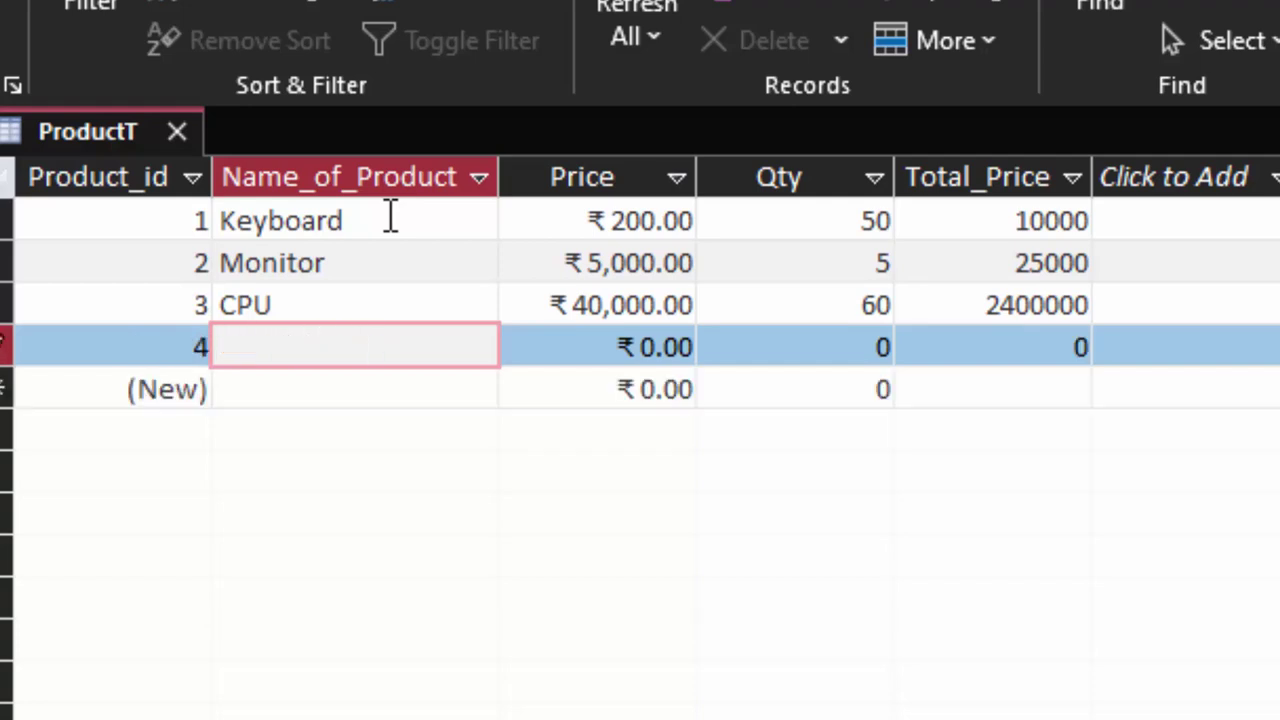
{"action": "type", "text": "Headphone"}
{"action": "key", "text": "Tab"}
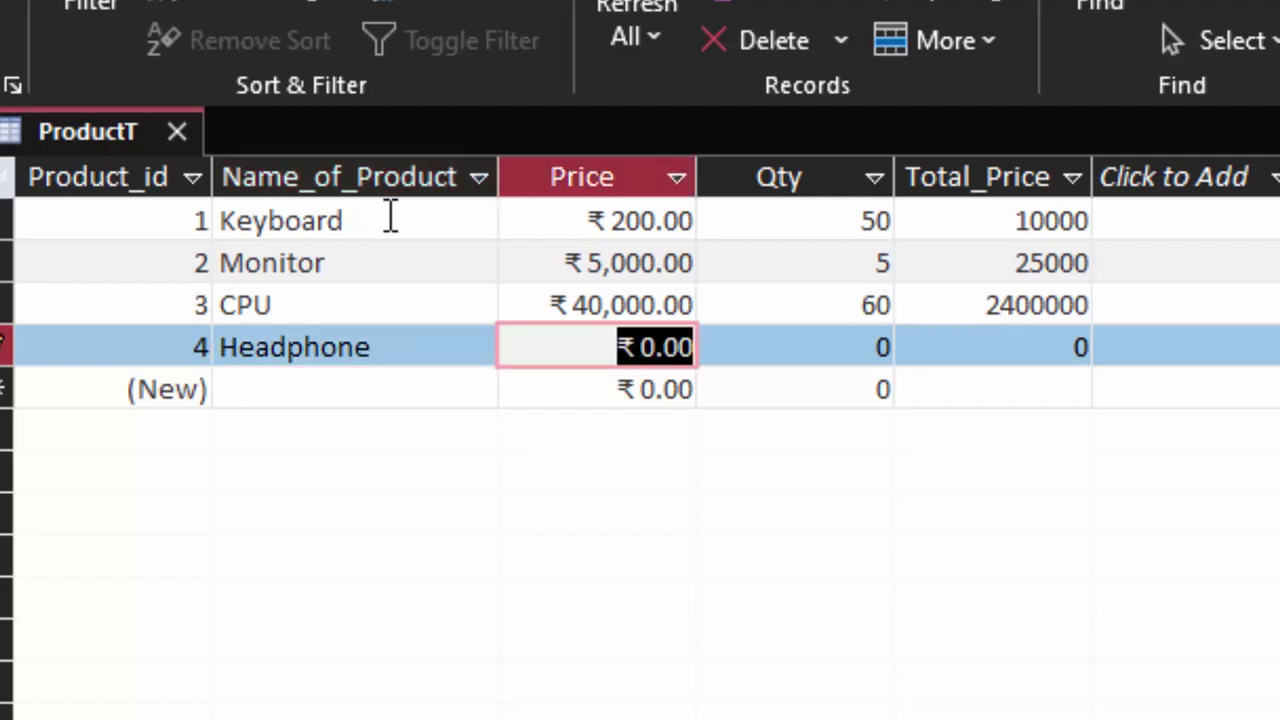
{"action": "type", "text": "760"}
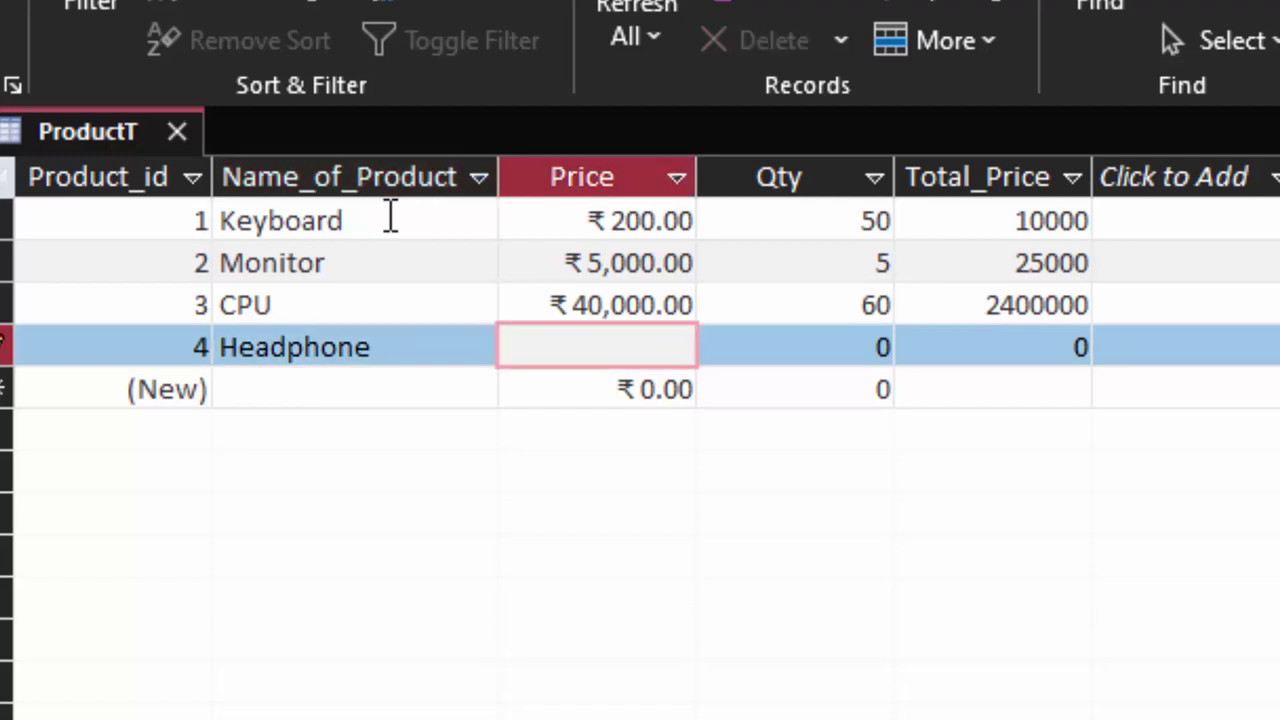
{"action": "key", "text": "Tab"}
{"action": "type", "text": "7"}
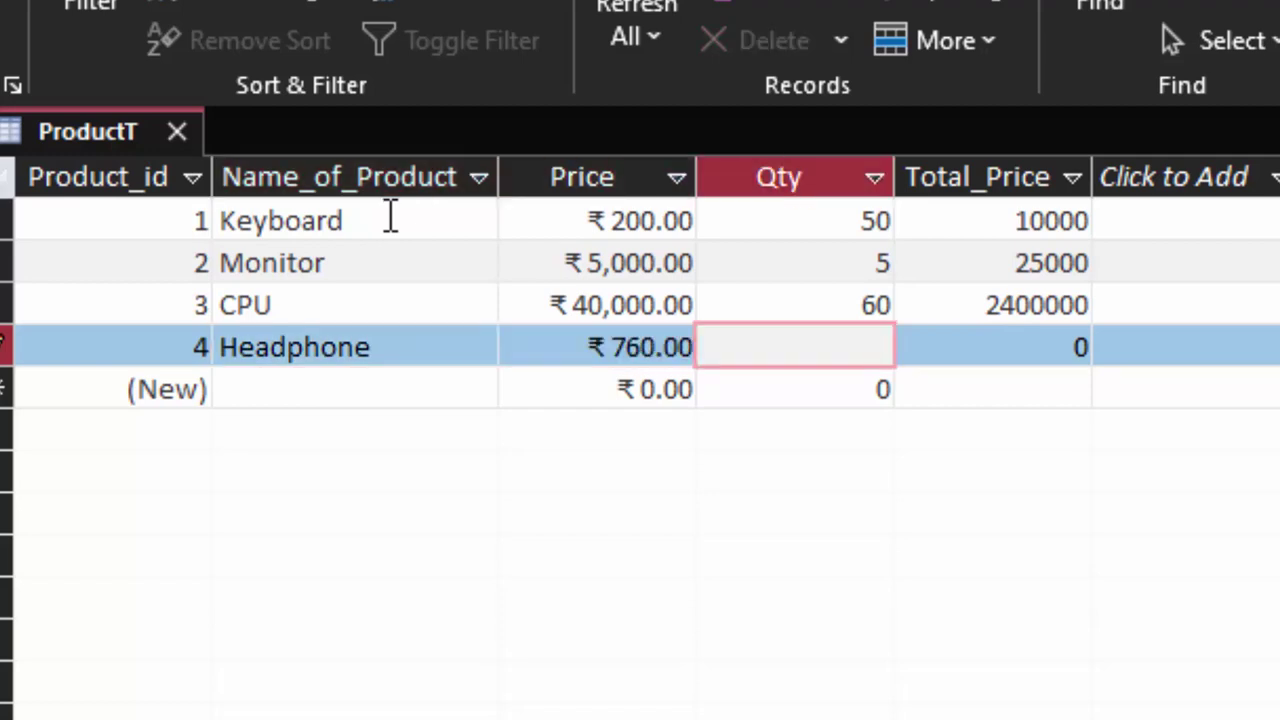
{"action": "type", "text": "0"}
{"action": "key", "text": "Tab"}
{"action": "key", "text": "Tab"}
{"action": "key", "text": "Tab"}
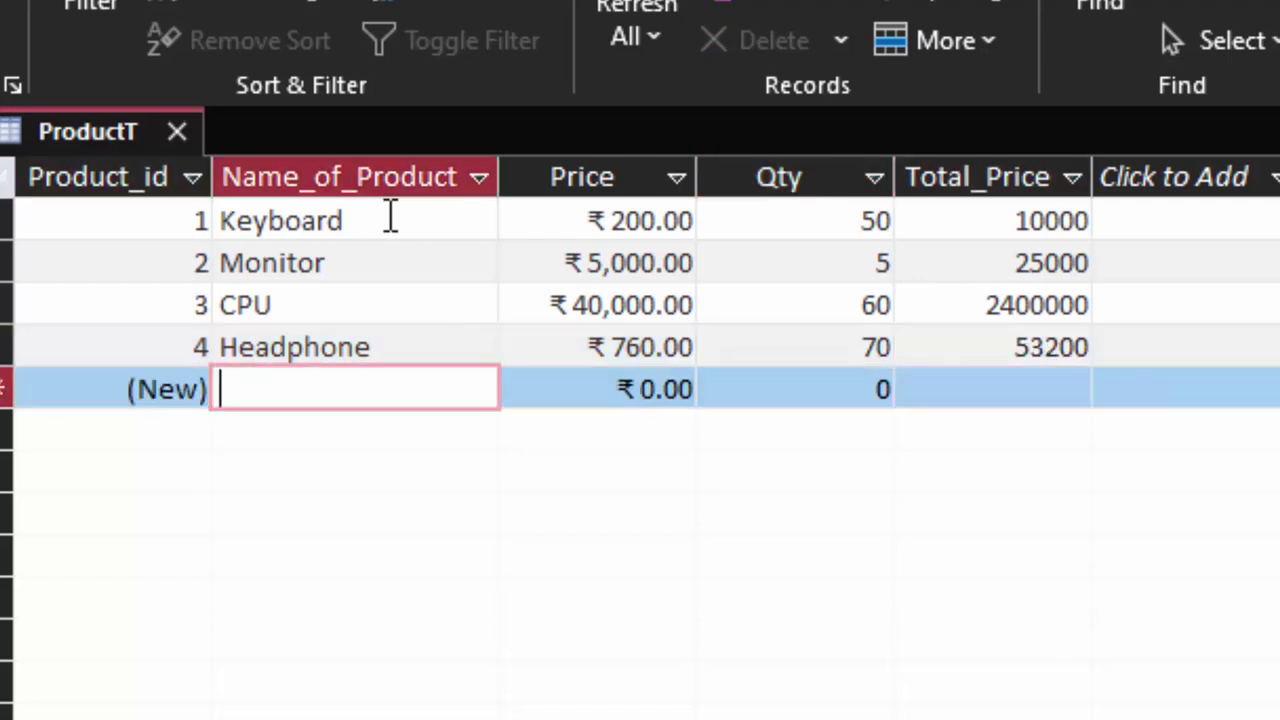
{"action": "type", "text": "Earp"}
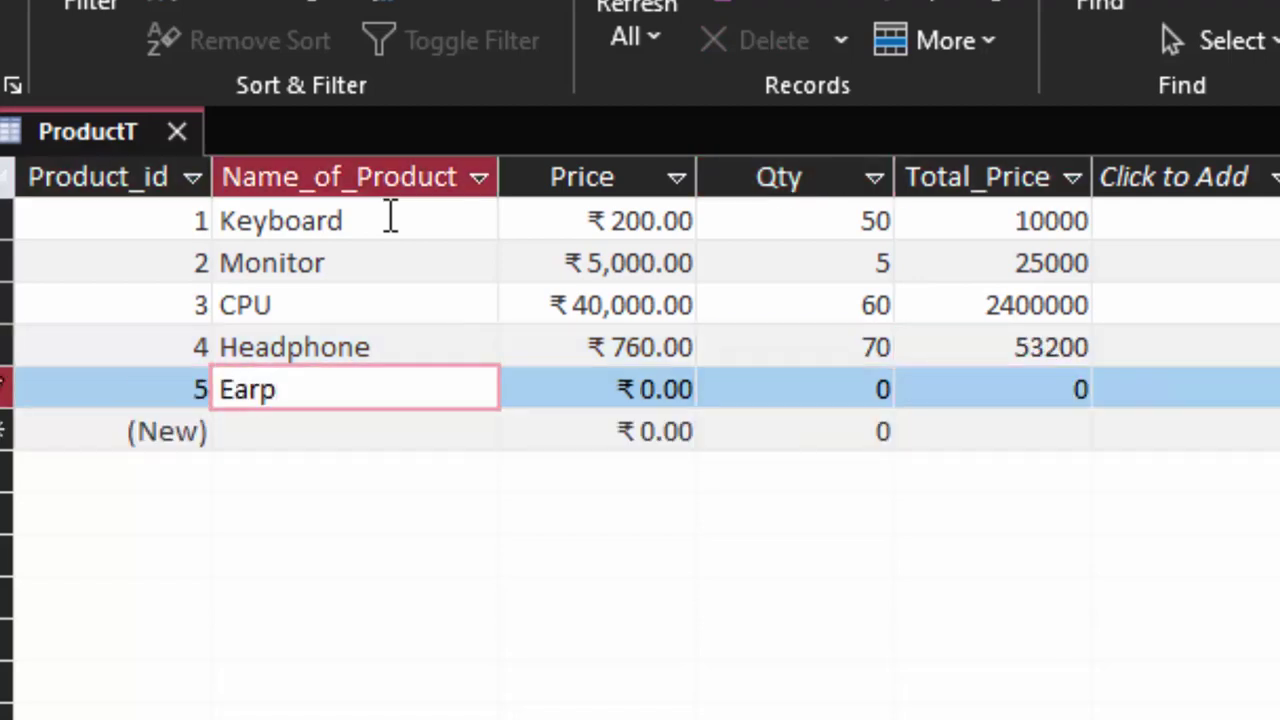
{"action": "type", "text": "hob"}
{"action": "type", "text": "e"}
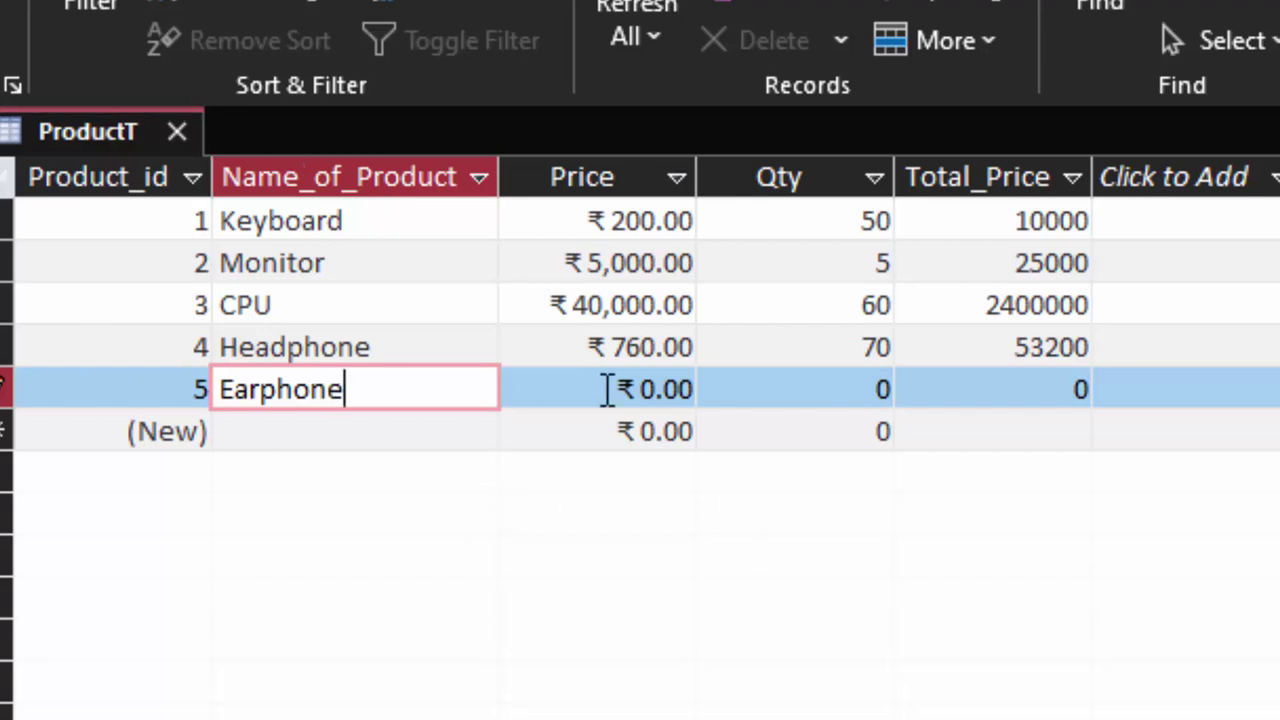
{"action": "left_click", "coordinate": [650, 390]}
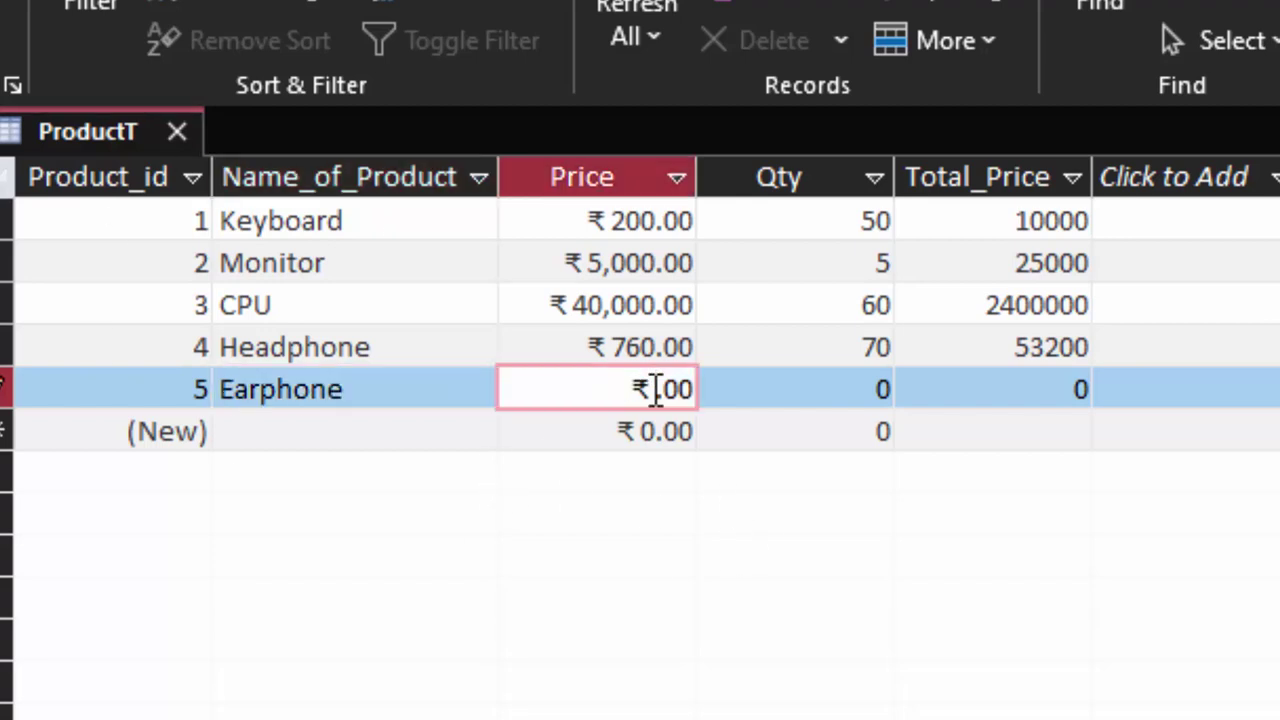
{"action": "type", "text": "560"}
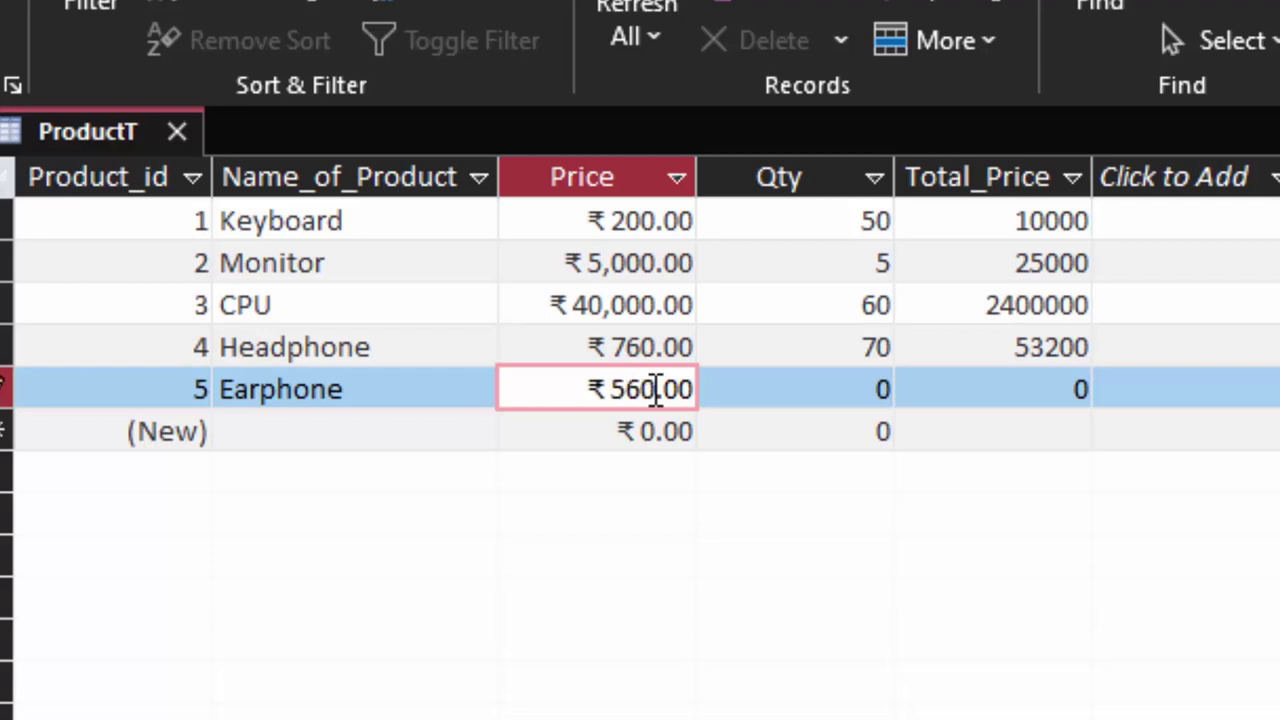
{"action": "key", "text": "Tab"}
{"action": "type", "text": "50"}
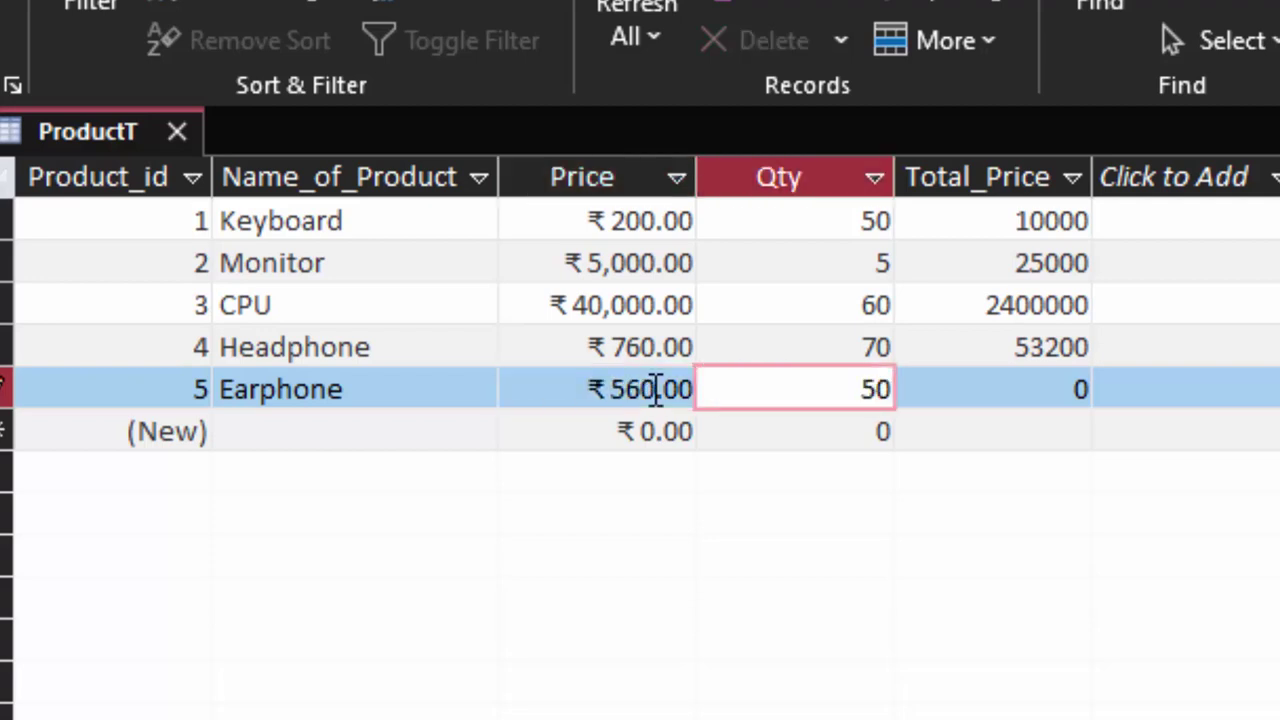
{"action": "key", "text": "Tab"}
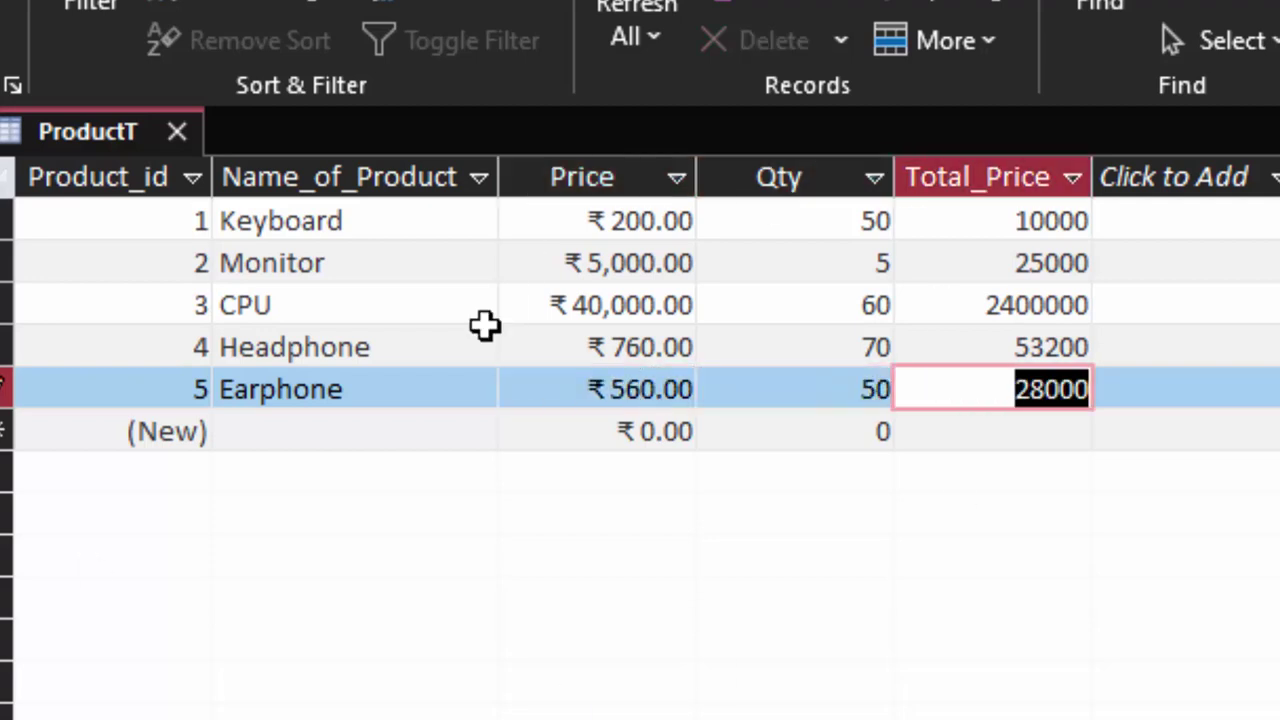
- Close ProductT keeping its layout, then create a new table named EmployeeT in Design view
{"action": "left_click", "coordinate": [176, 131]}
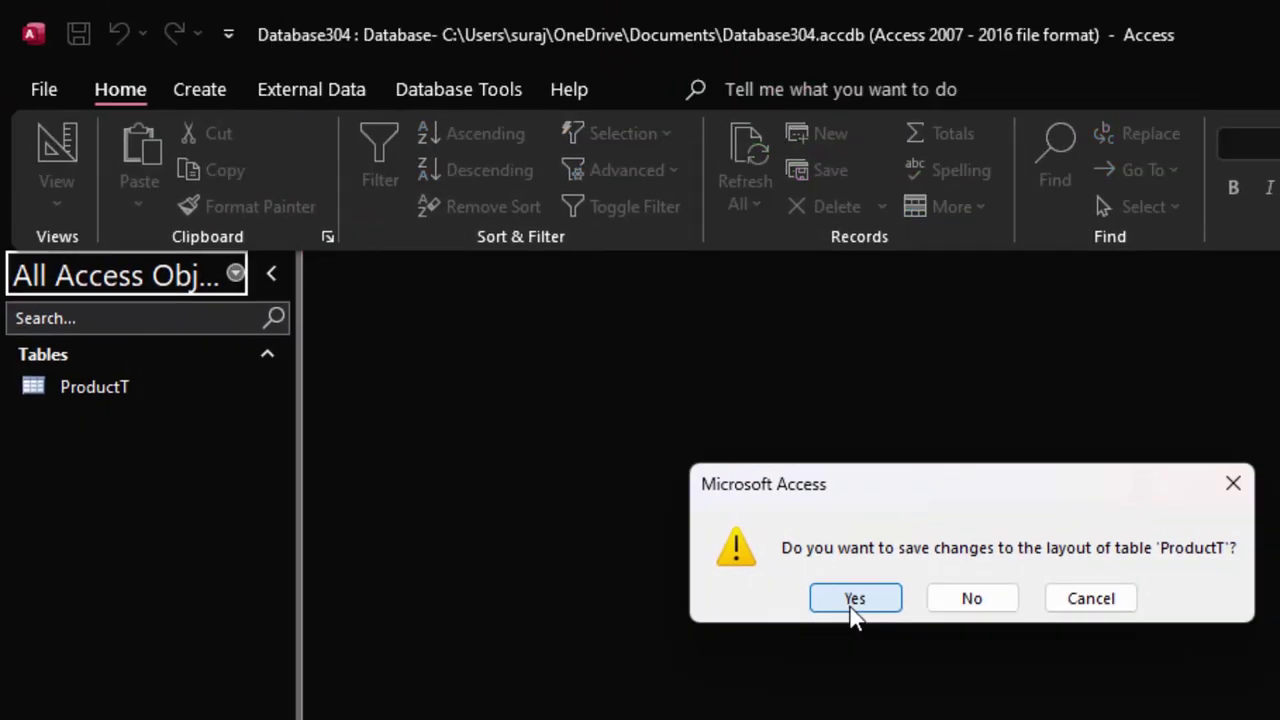
{"action": "left_click", "coordinate": [830, 614]}
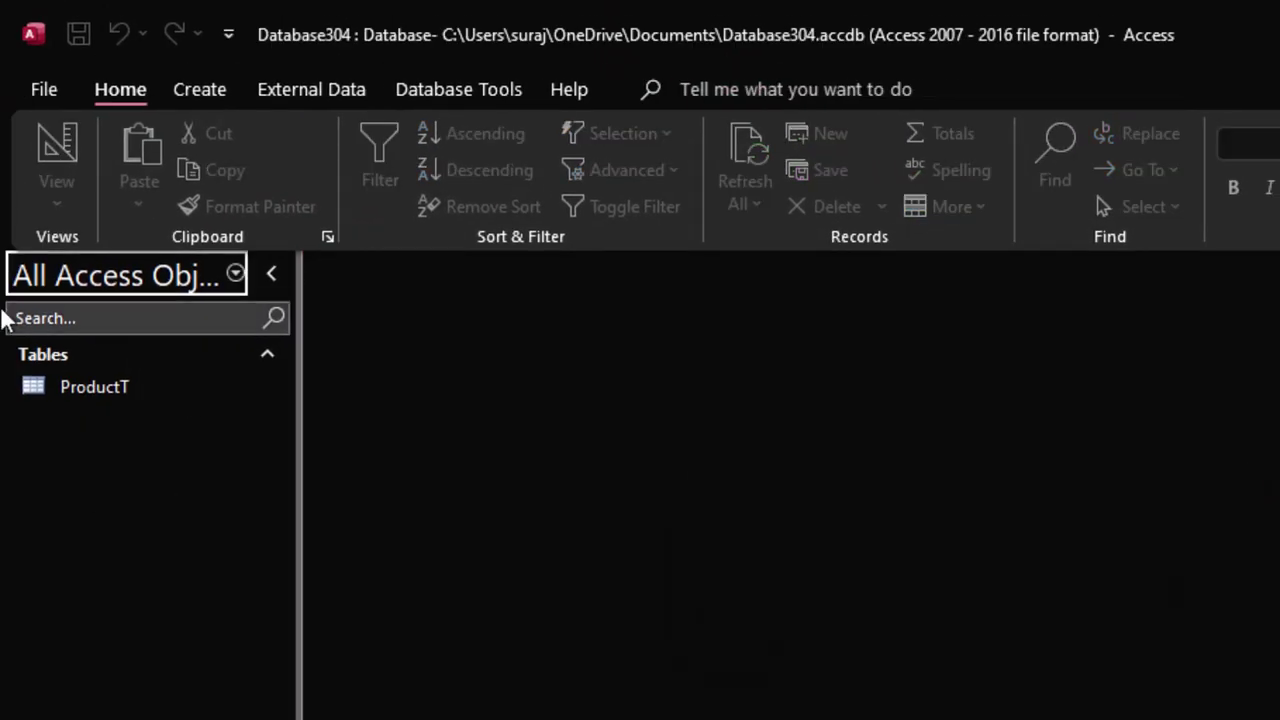
{"action": "left_click", "coordinate": [216, 89]}
{"action": "left_click", "coordinate": [176, 135]}
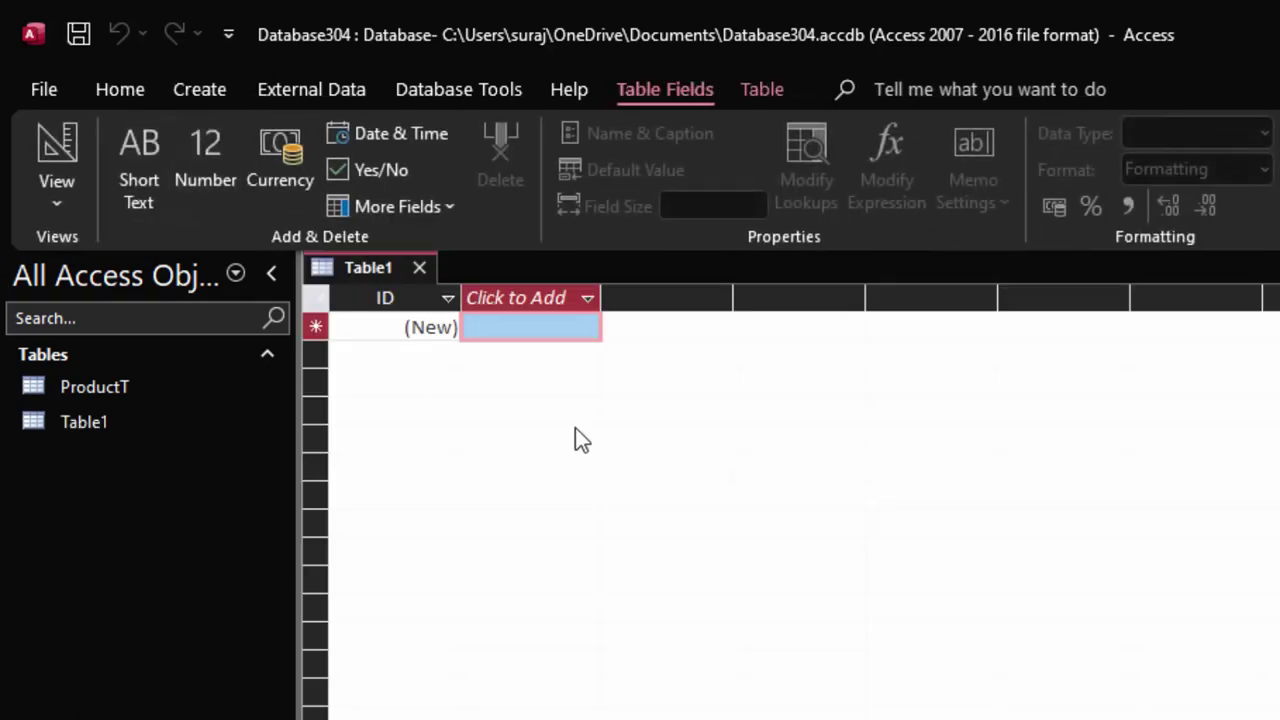
{"action": "left_click", "coordinate": [56, 140]}
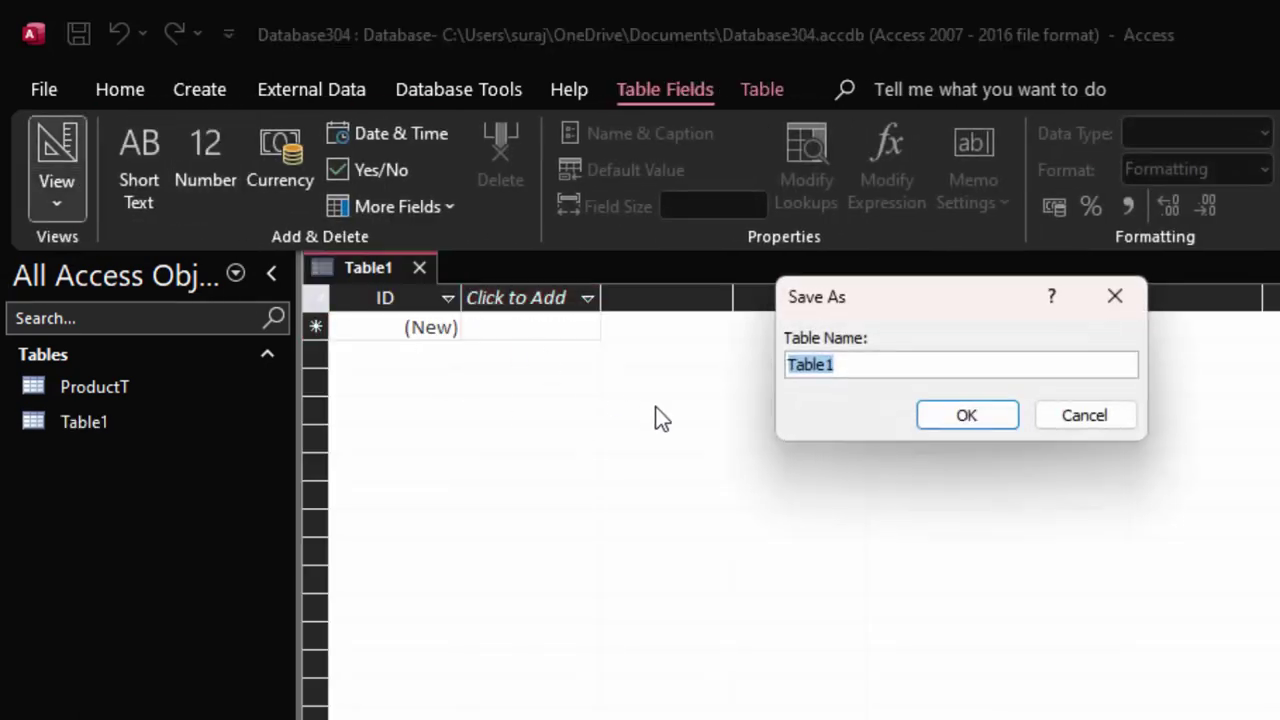
{"action": "key", "text": "BackSpace"}
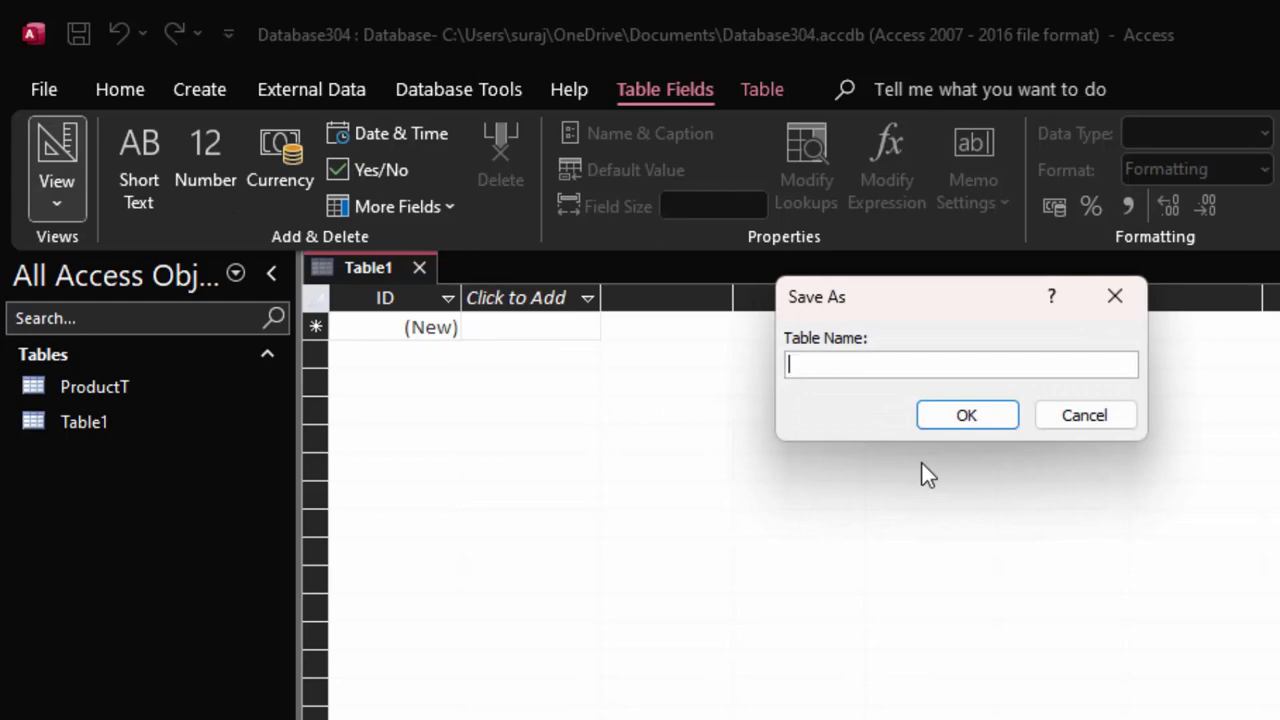
{"action": "type", "text": "E"}
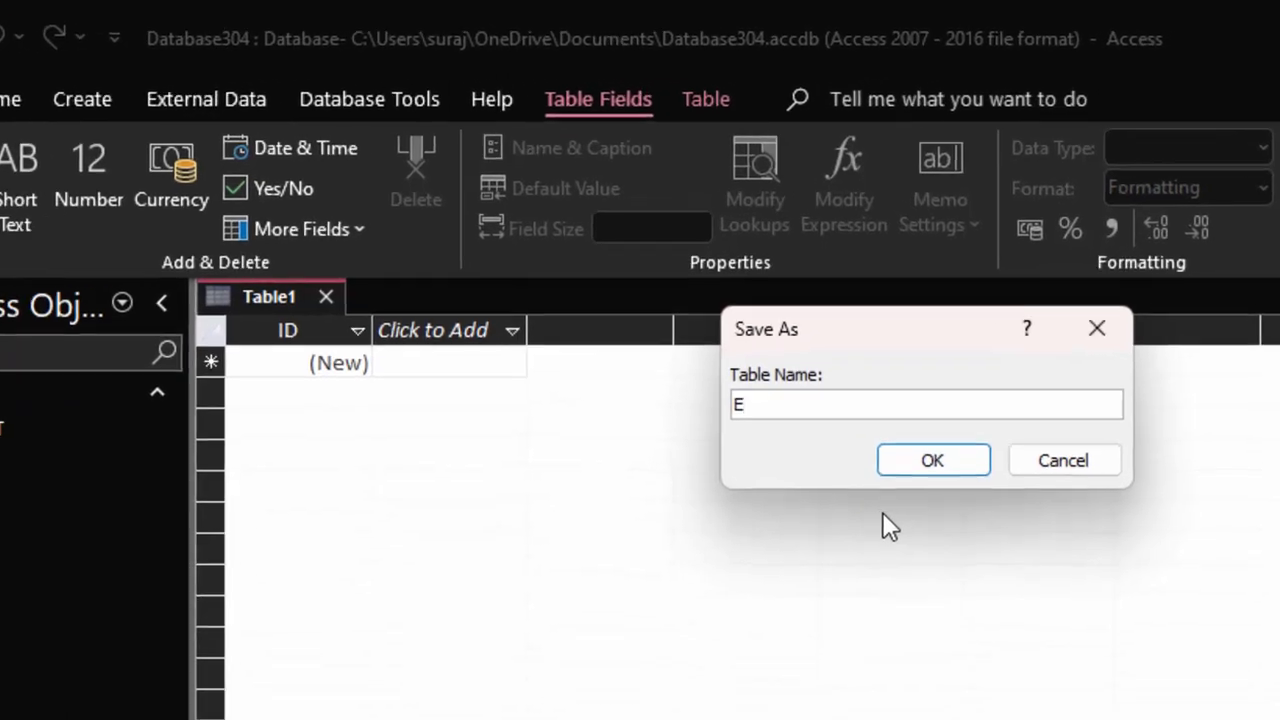
{"action": "type", "text": "m"}
{"action": "type", "text": "ployee"}
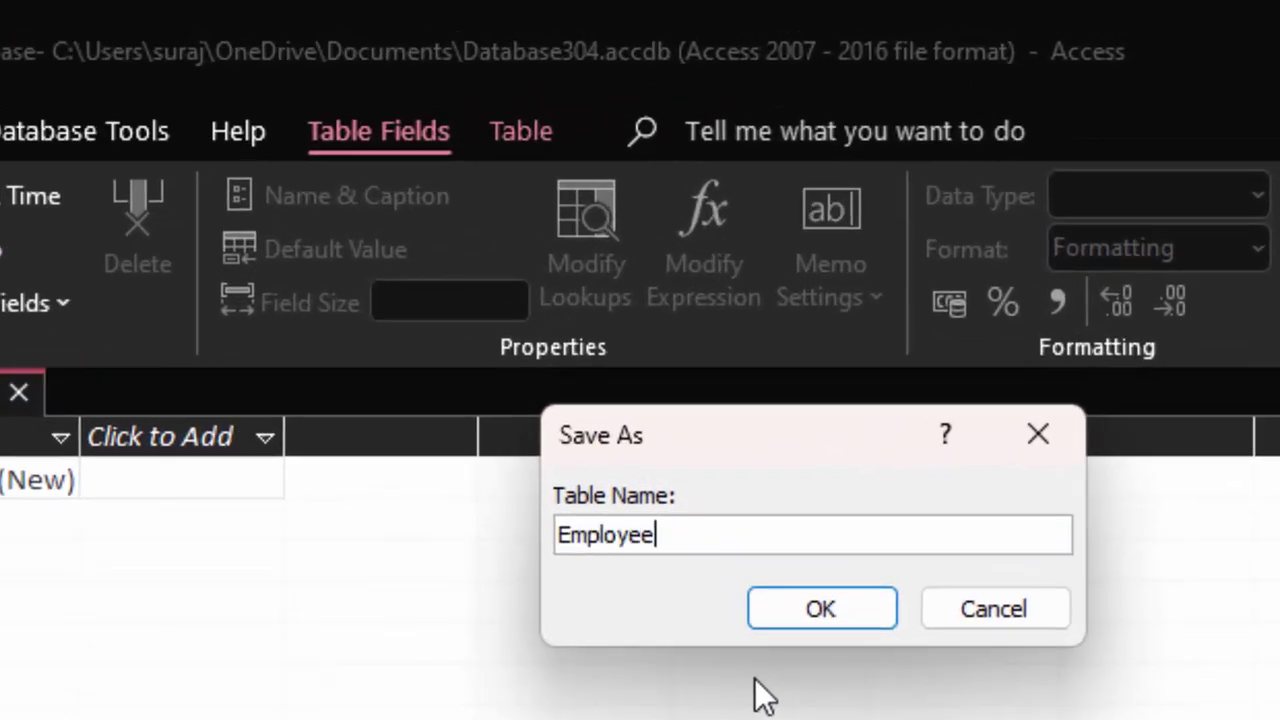
{"action": "type", "text": "T"}
- Rename the ID field to Employee_id with a Short Text data type
{"action": "key", "text": "Return"}
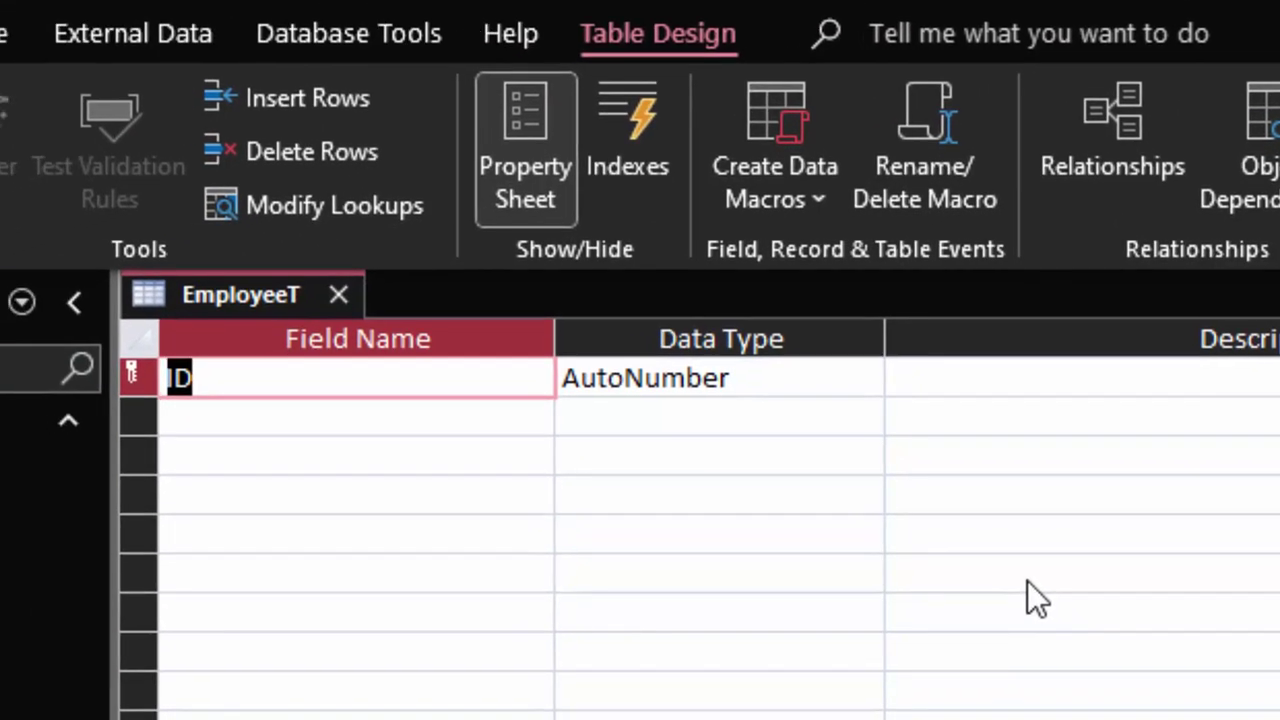
{"action": "key", "text": "BackSpace"}
{"action": "type", "text": "E"}
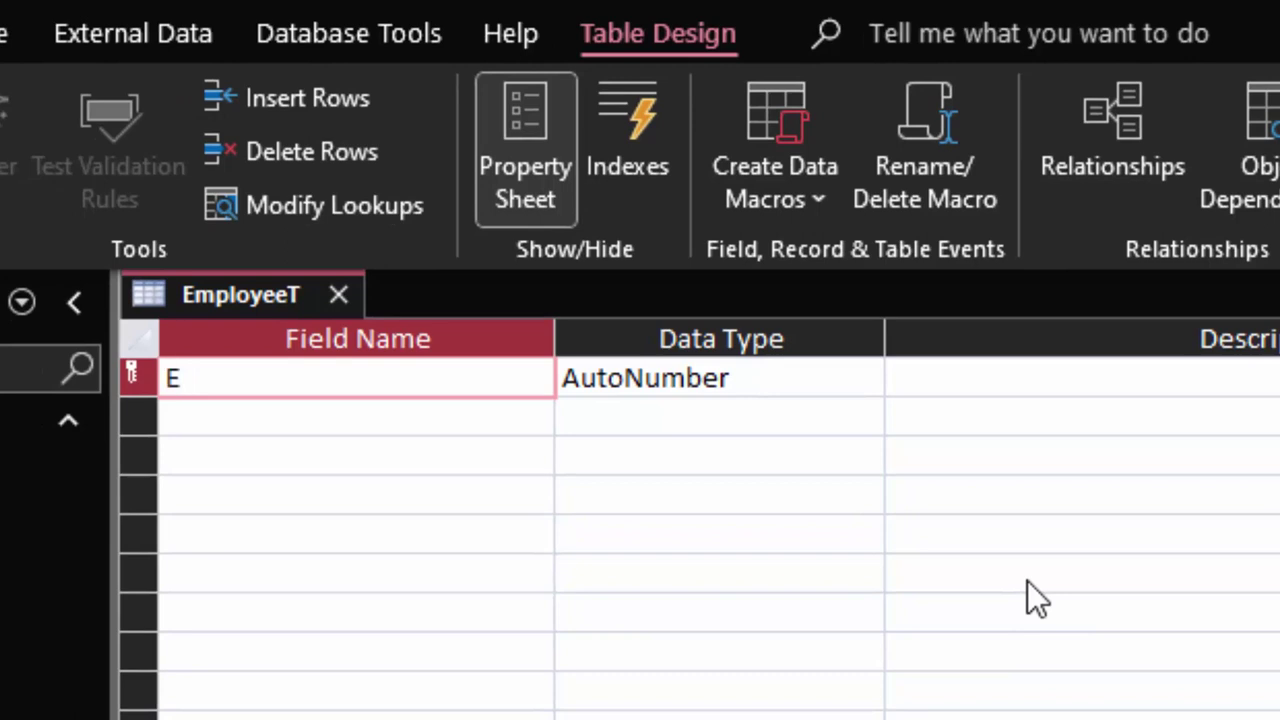
{"action": "type", "text": "mployee"}
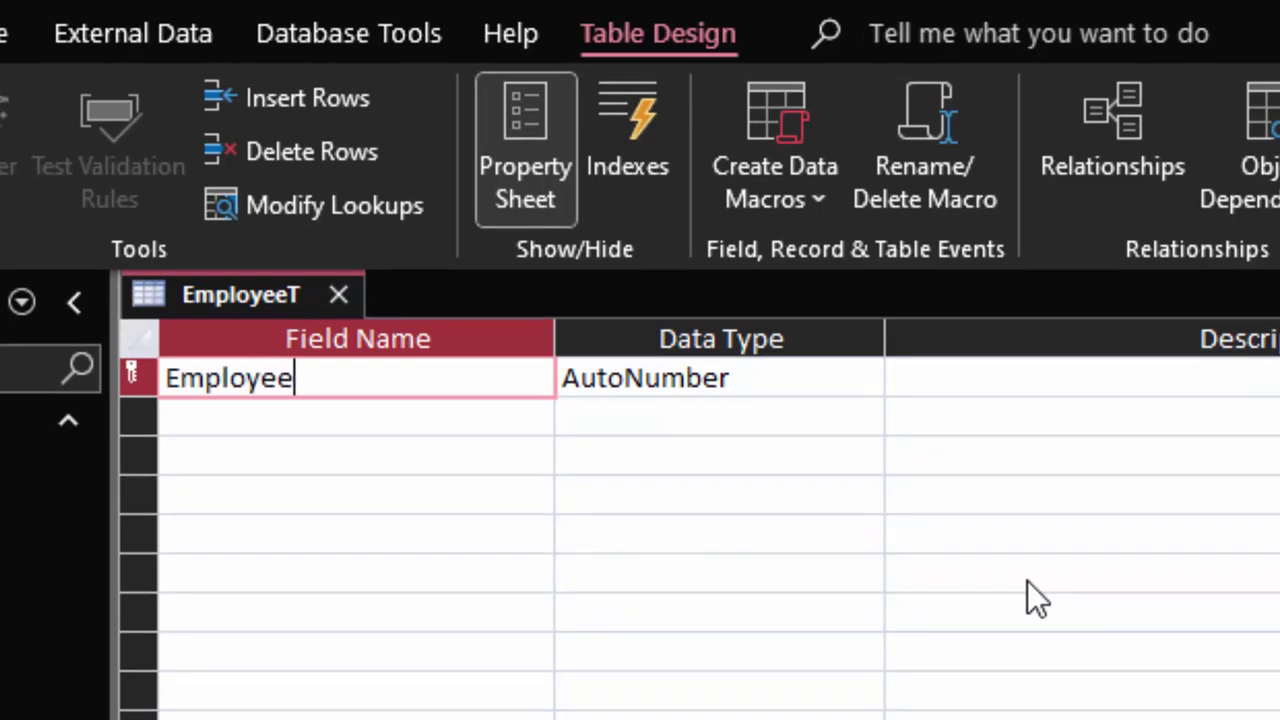
{"action": "type", "text": "_id"}
{"action": "left_click", "coordinate": [795, 379]}
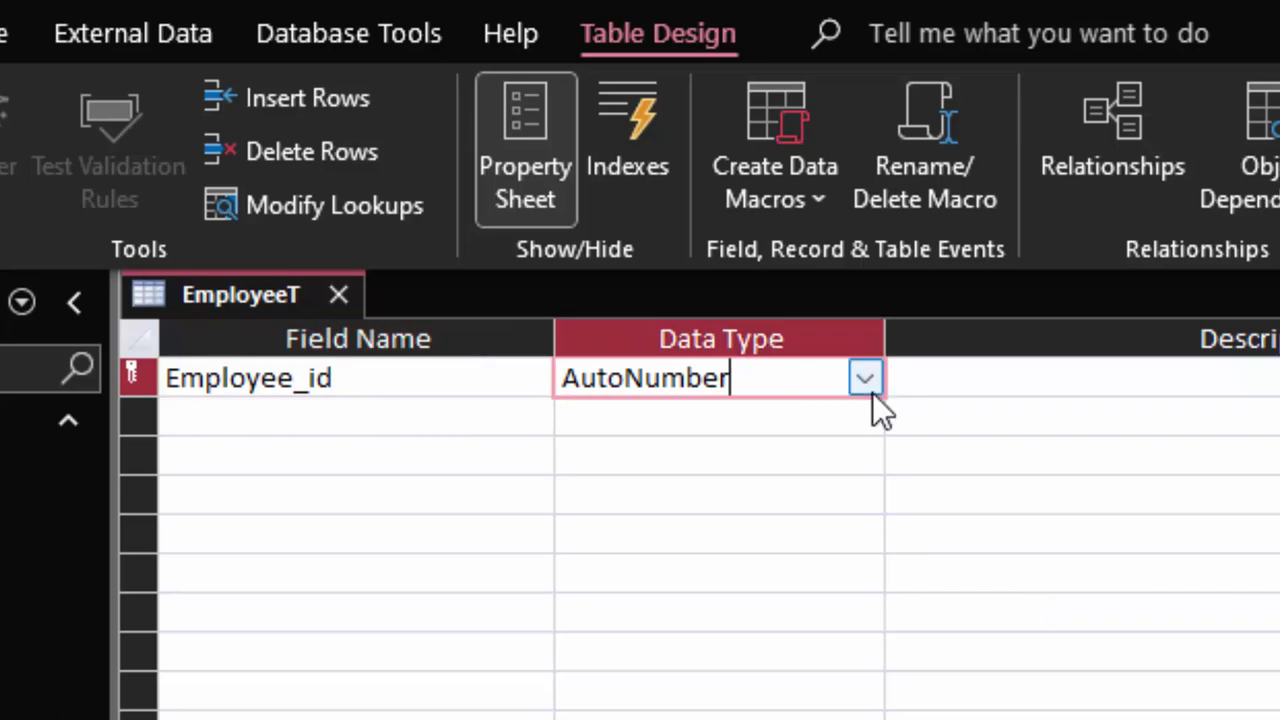
{"action": "left_click", "coordinate": [866, 380]}
{"action": "left_click", "coordinate": [805, 418]}
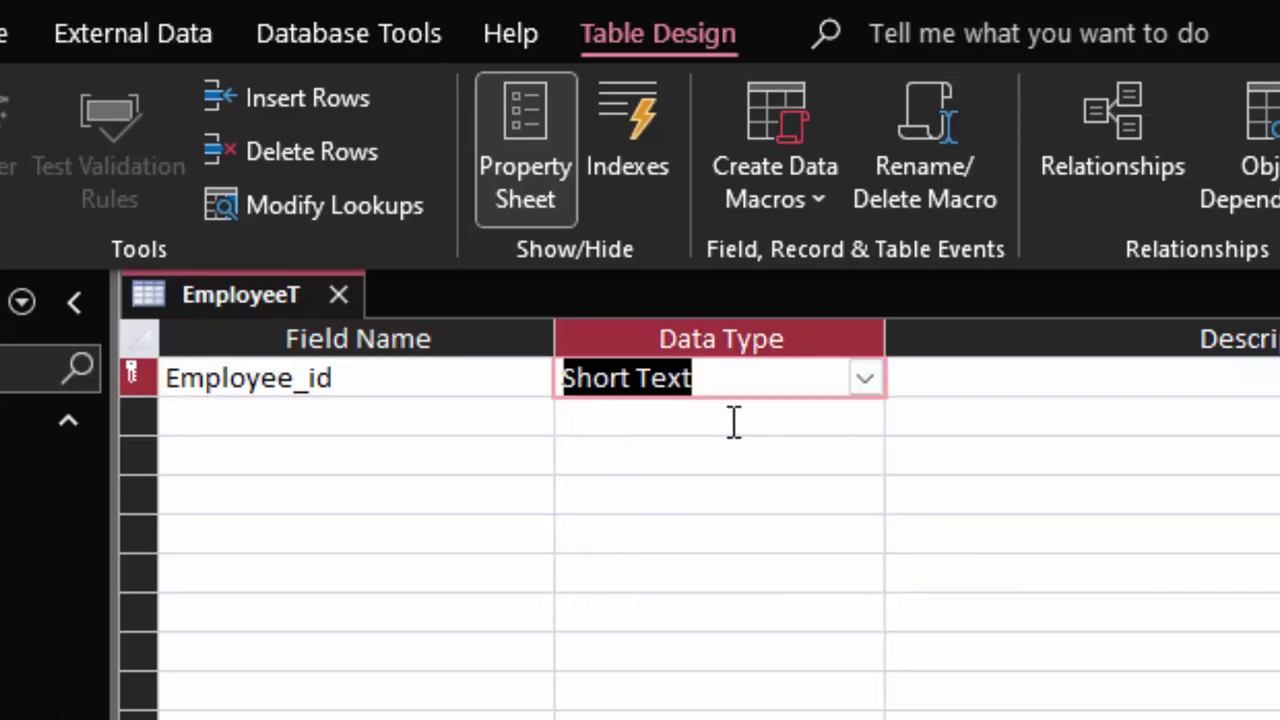
- Add Name_of_Employee as Short Text and Product_id as Number, then save the table
{"action": "left_click", "coordinate": [440, 418]}
{"action": "type", "text": "N"}
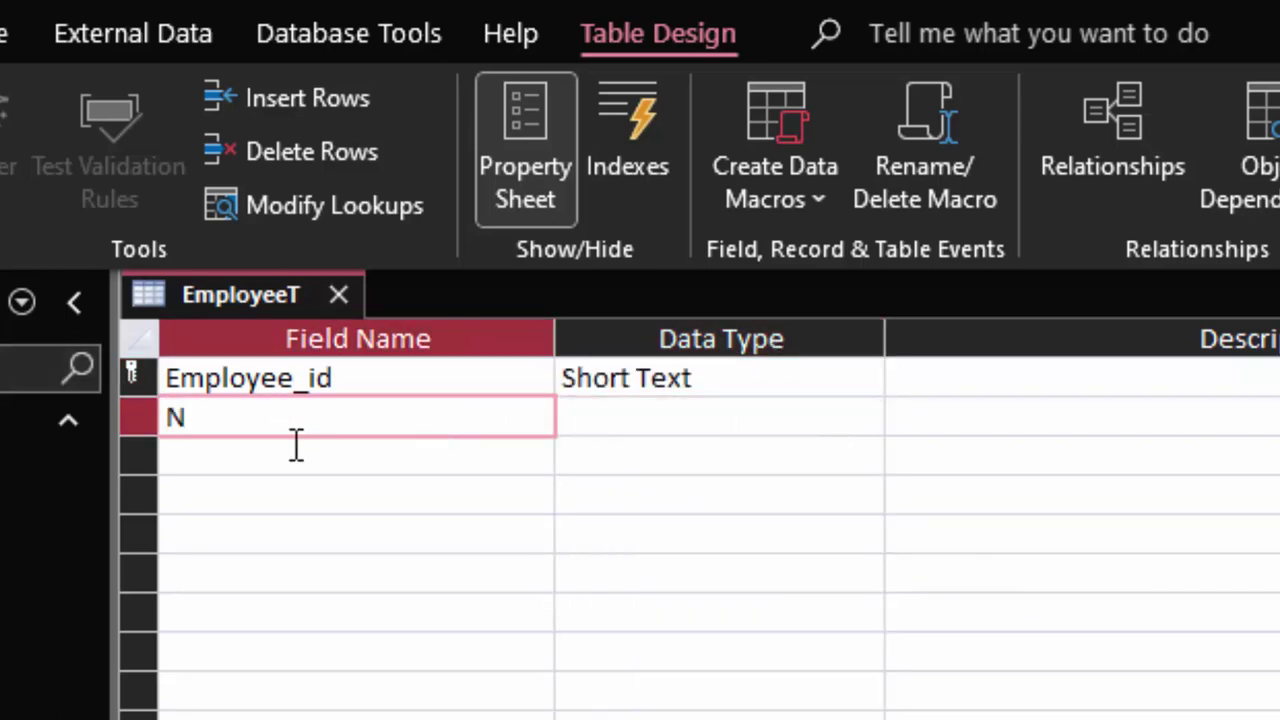
{"action": "type", "text": "ame_"}
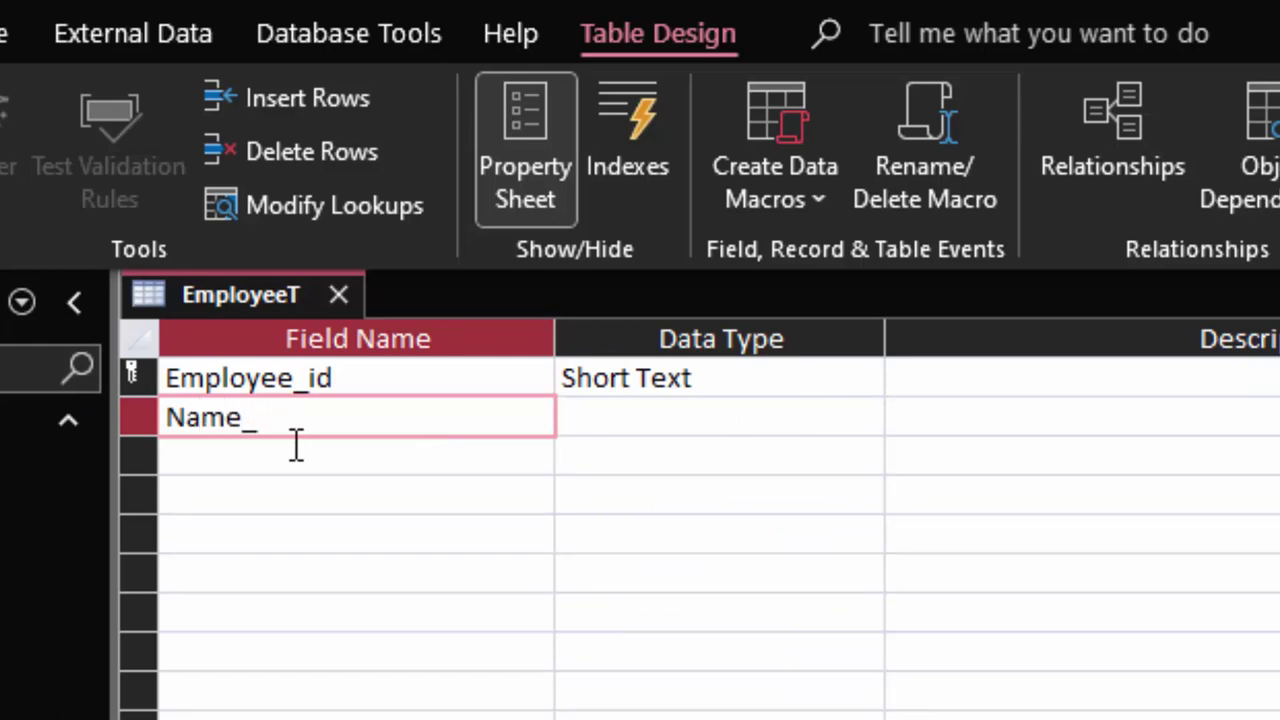
{"action": "type", "text": "of_"}
{"action": "type", "text": "E"}
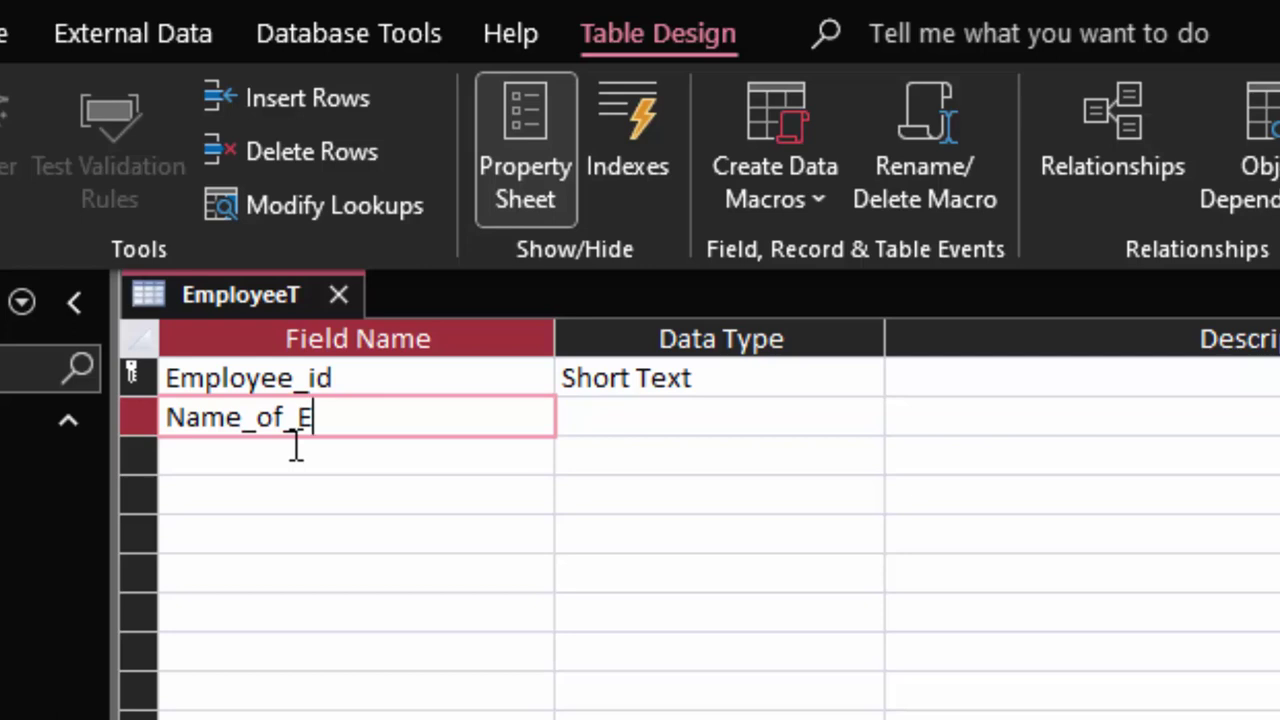
{"action": "type", "text": "mploye"}
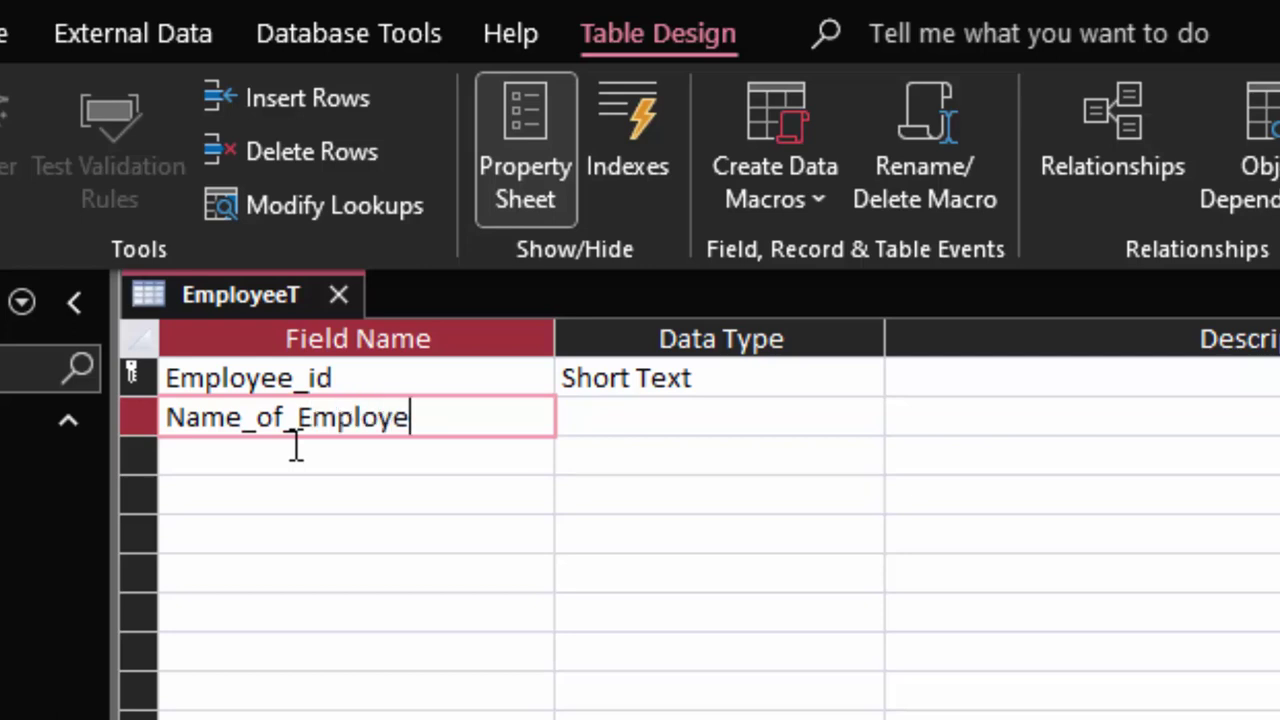
{"action": "type", "text": "e"}
{"action": "left_click", "coordinate": [806, 420]}
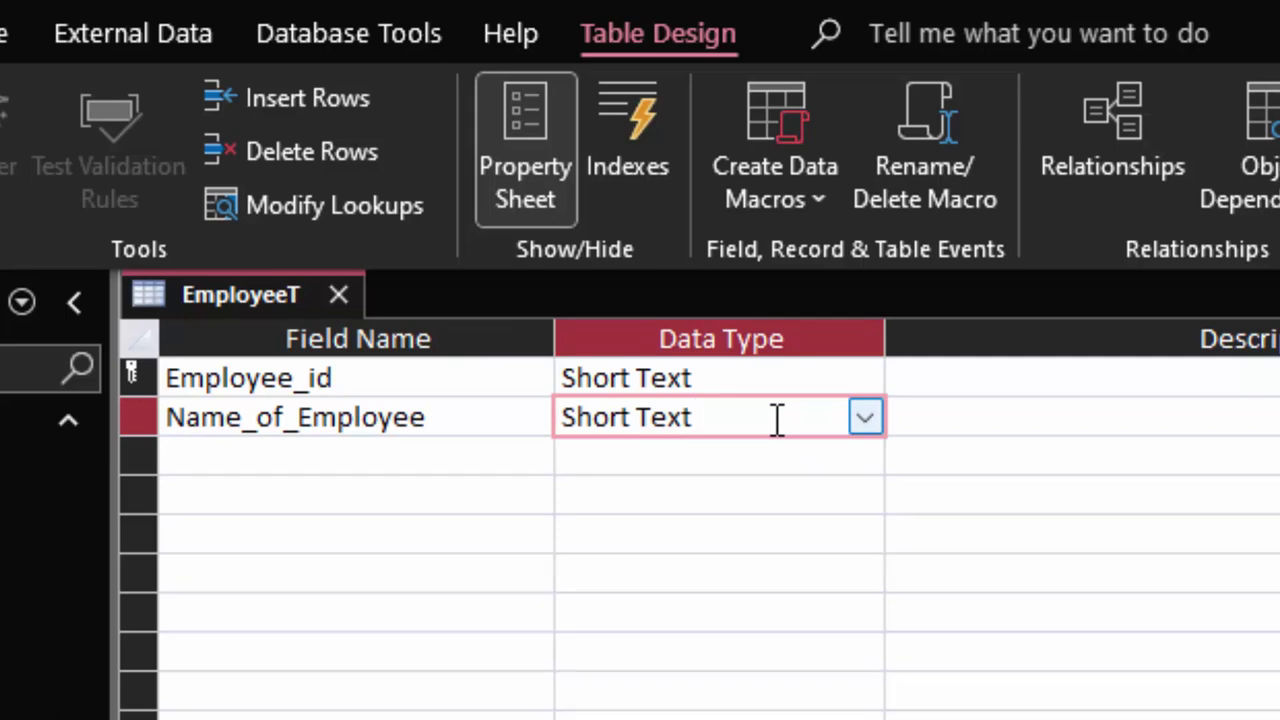
{"action": "left_click", "coordinate": [237, 454]}
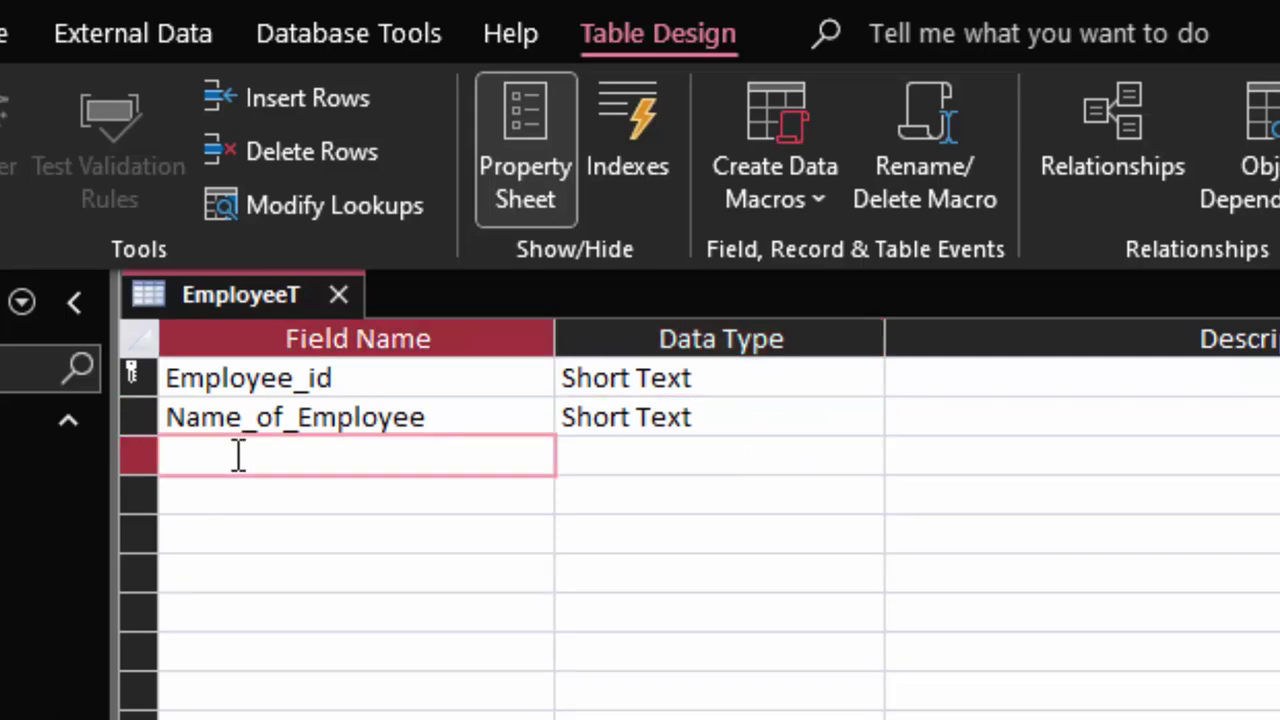
{"action": "type", "text": "Prod"}
{"action": "type", "text": "uct_i"}
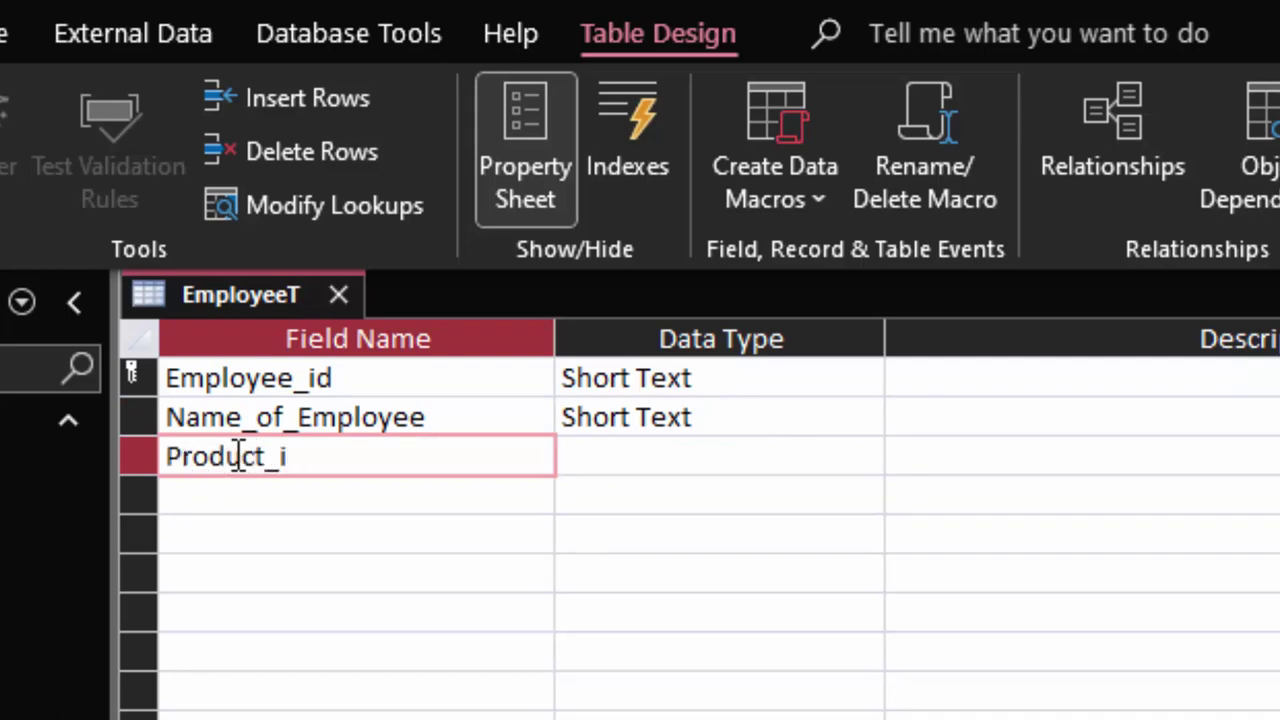
{"action": "type", "text": "d"}
{"action": "left_click", "coordinate": [677, 460]}
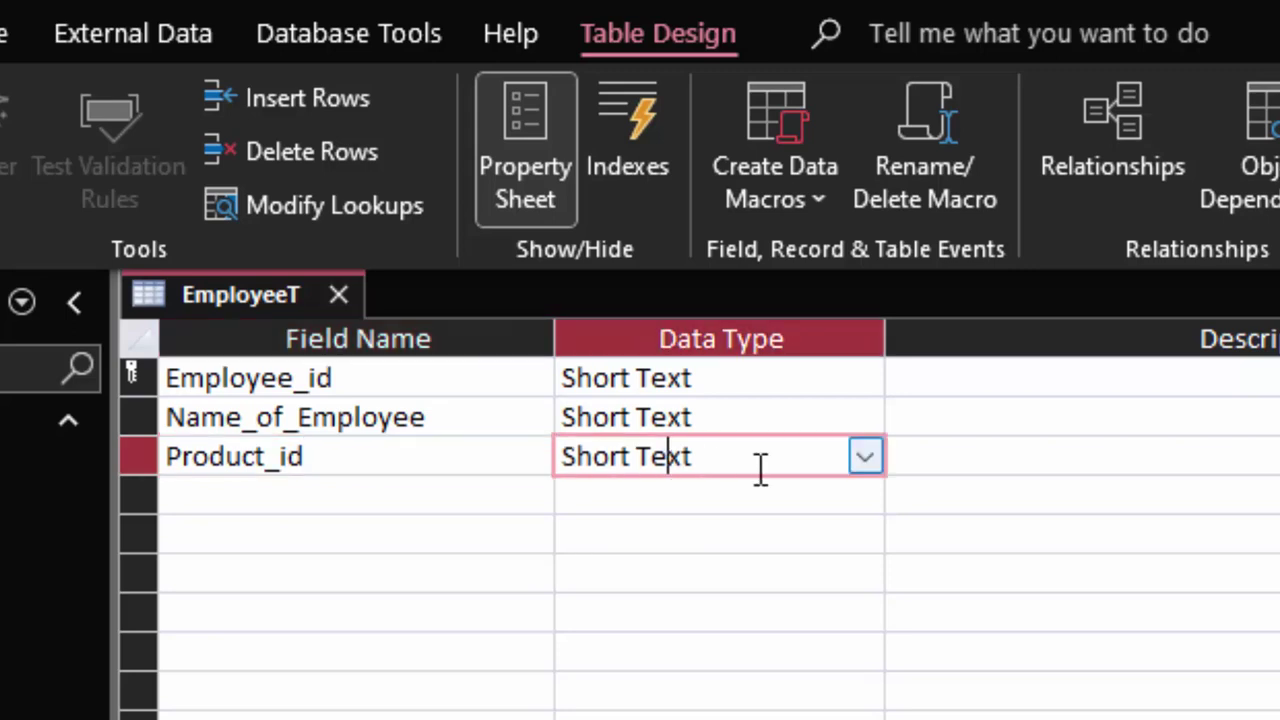
{"action": "left_click", "coordinate": [865, 457]}
{"action": "key", "text": "Escape"}
{"action": "type", "text": "n"}
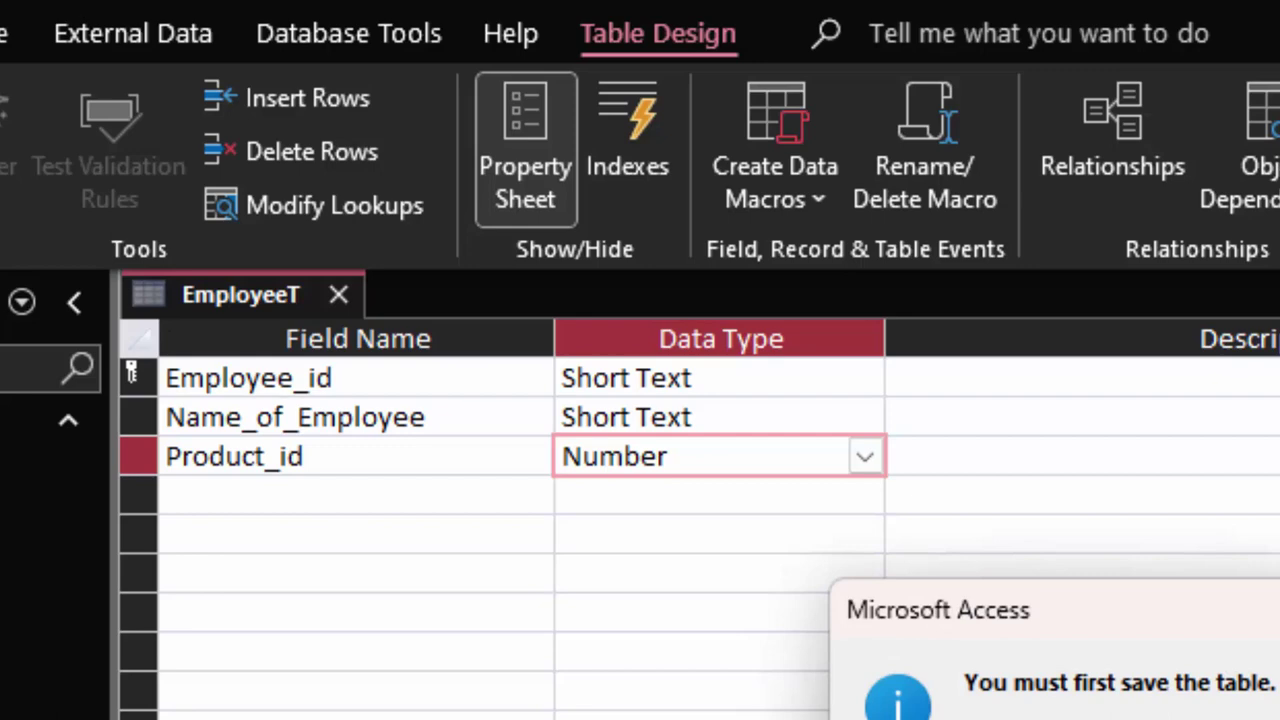
{"action": "key", "text": "Return"}
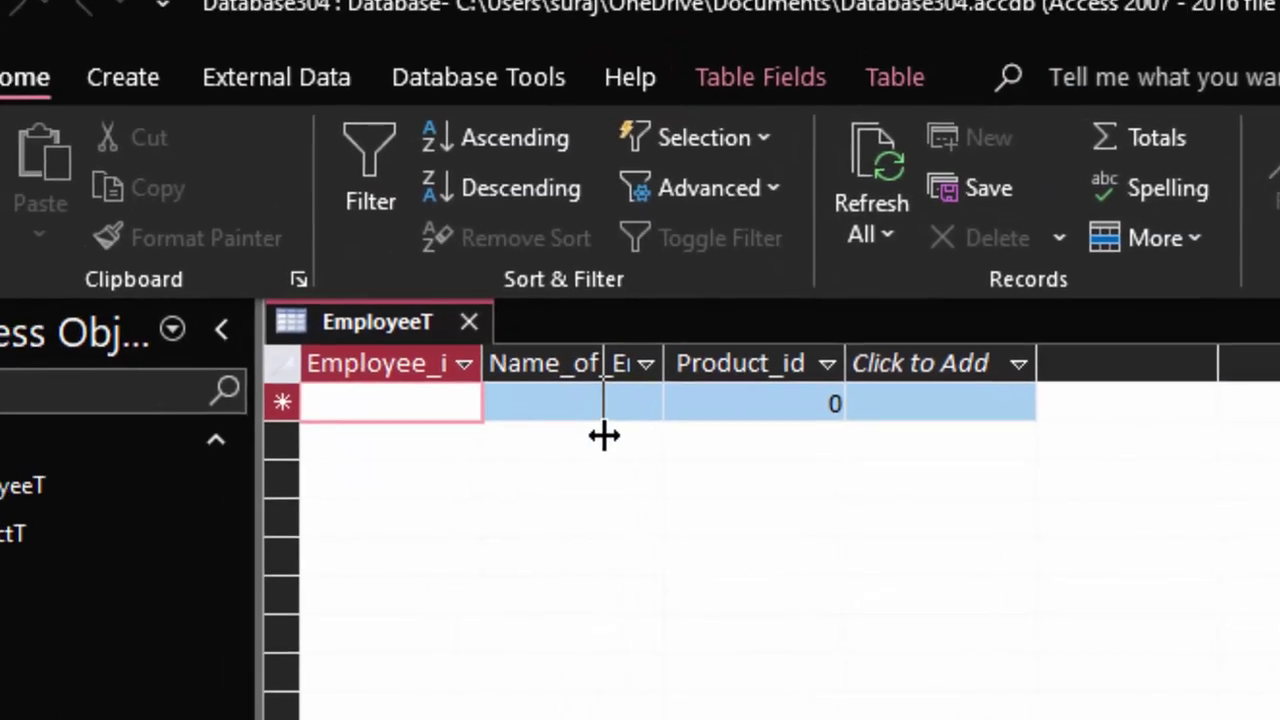
- Enter the first two employee records, each with an employee id, a name and Product_id 1 and 2
{"action": "double_click", "coordinate": [360, 338]}
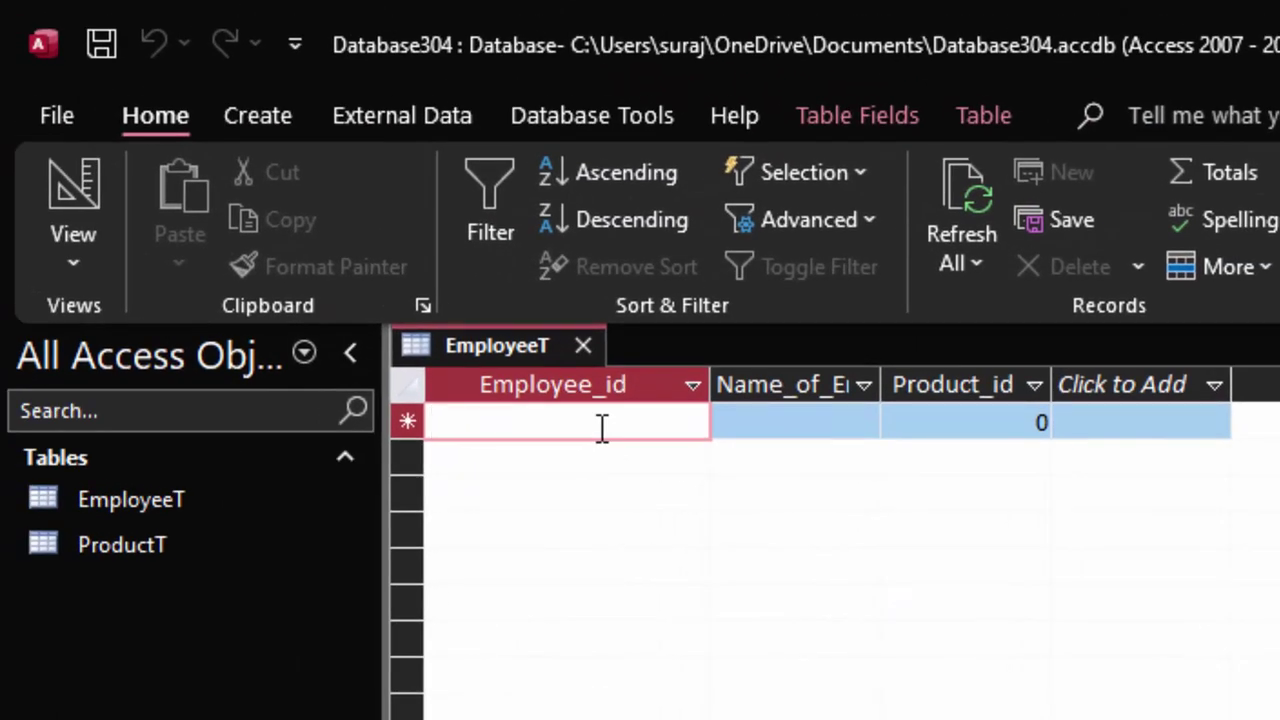
{"action": "type", "text": "KK001"}
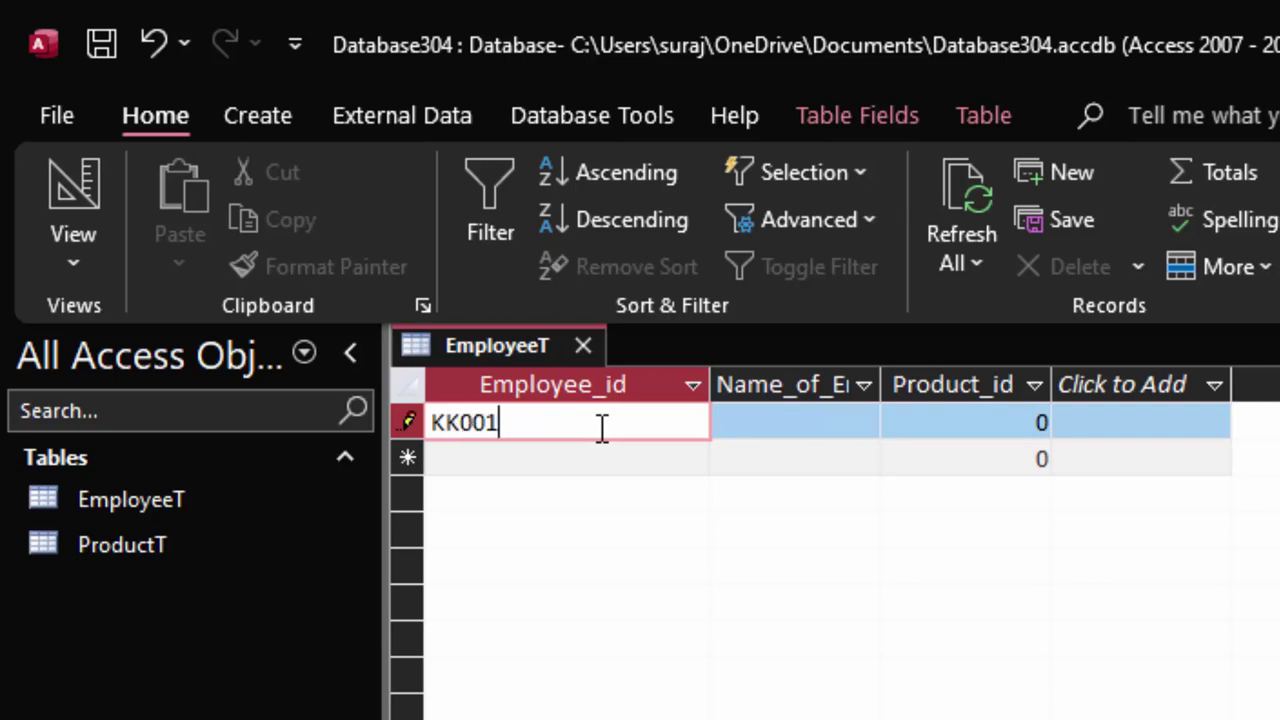
{"action": "key", "text": "Tab"}
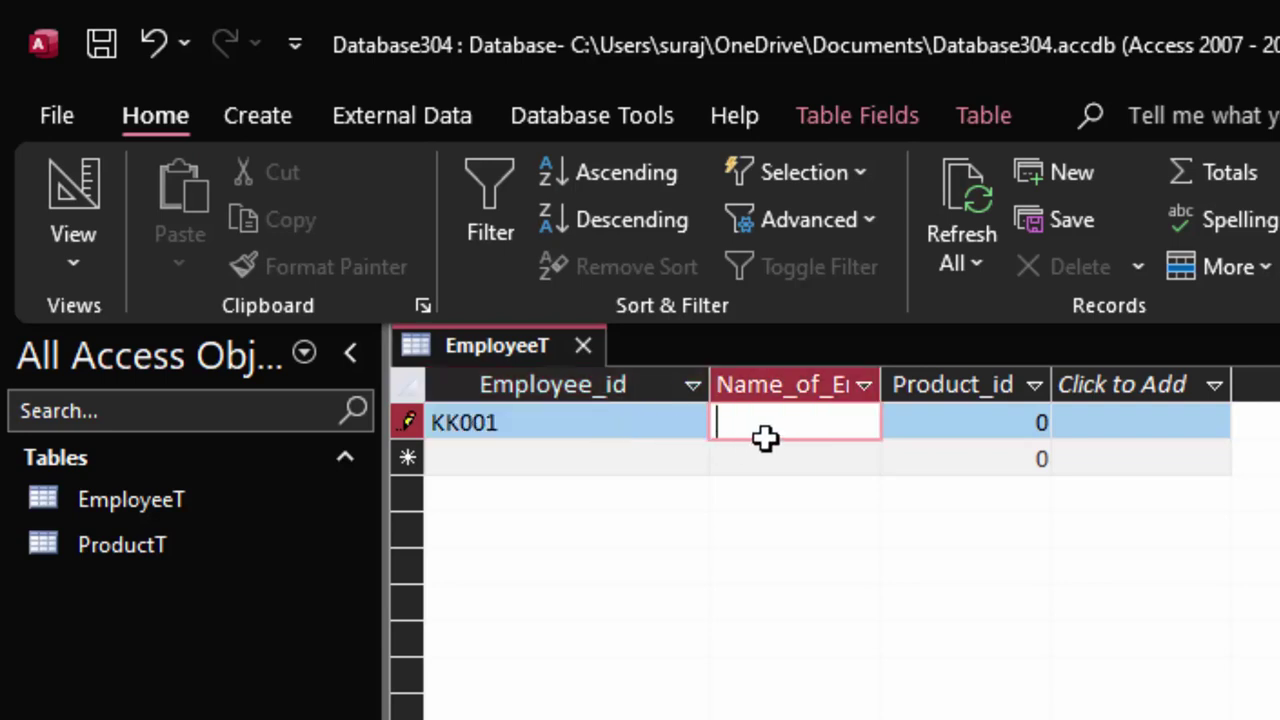
{"action": "left_click_drag", "start_coordinate": [990, 435], "coordinate": [1018, 438]}
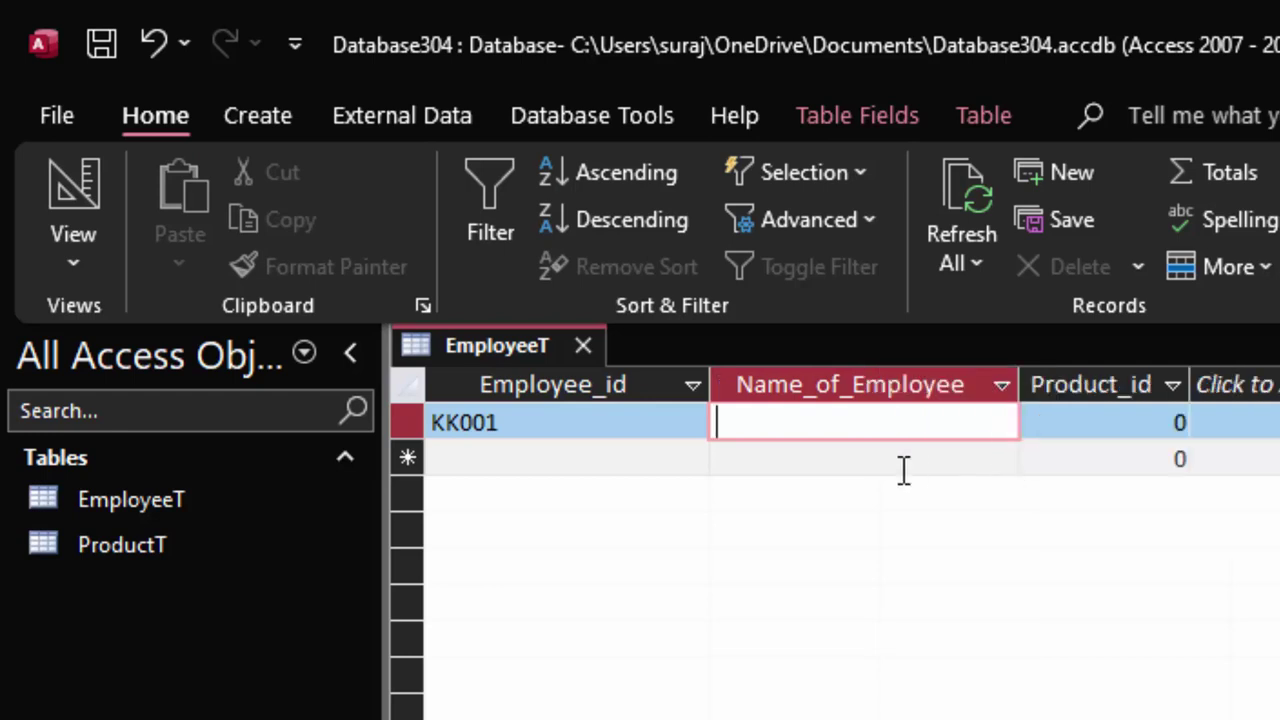
{"action": "type", "text": "Sund"}
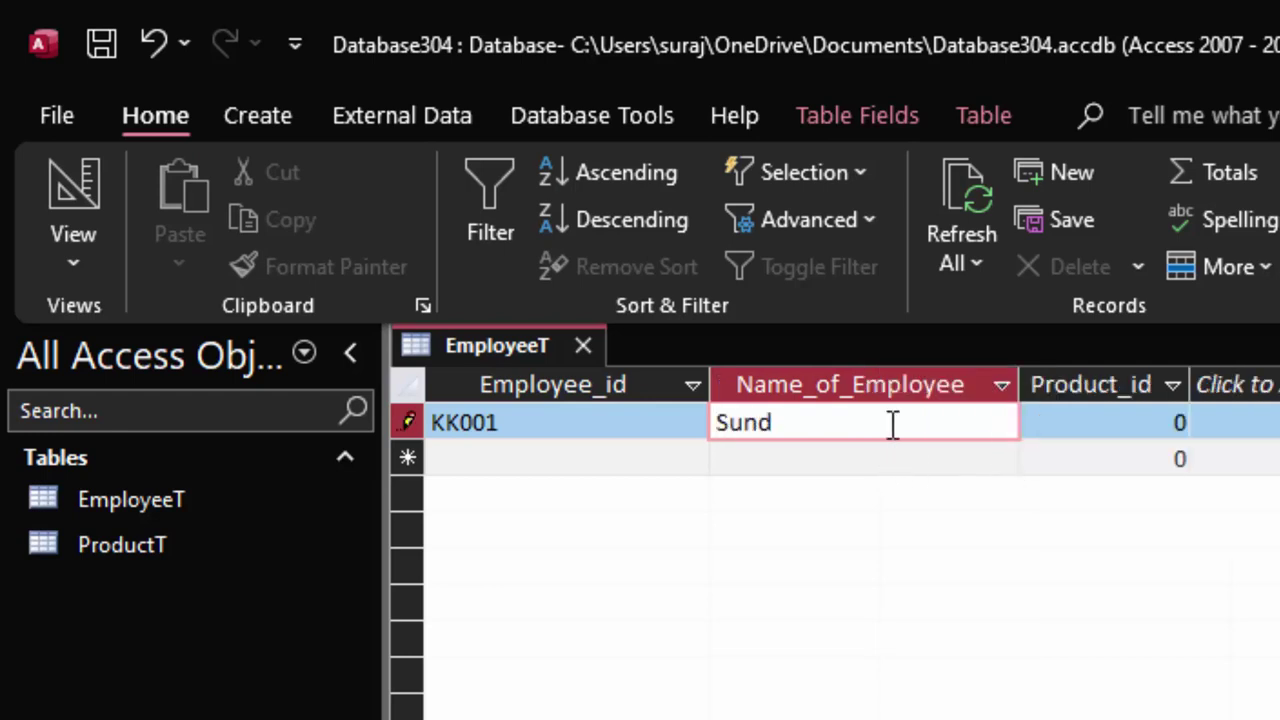
{"action": "type", "text": "ar"}
{"action": "key", "text": "Tab"}
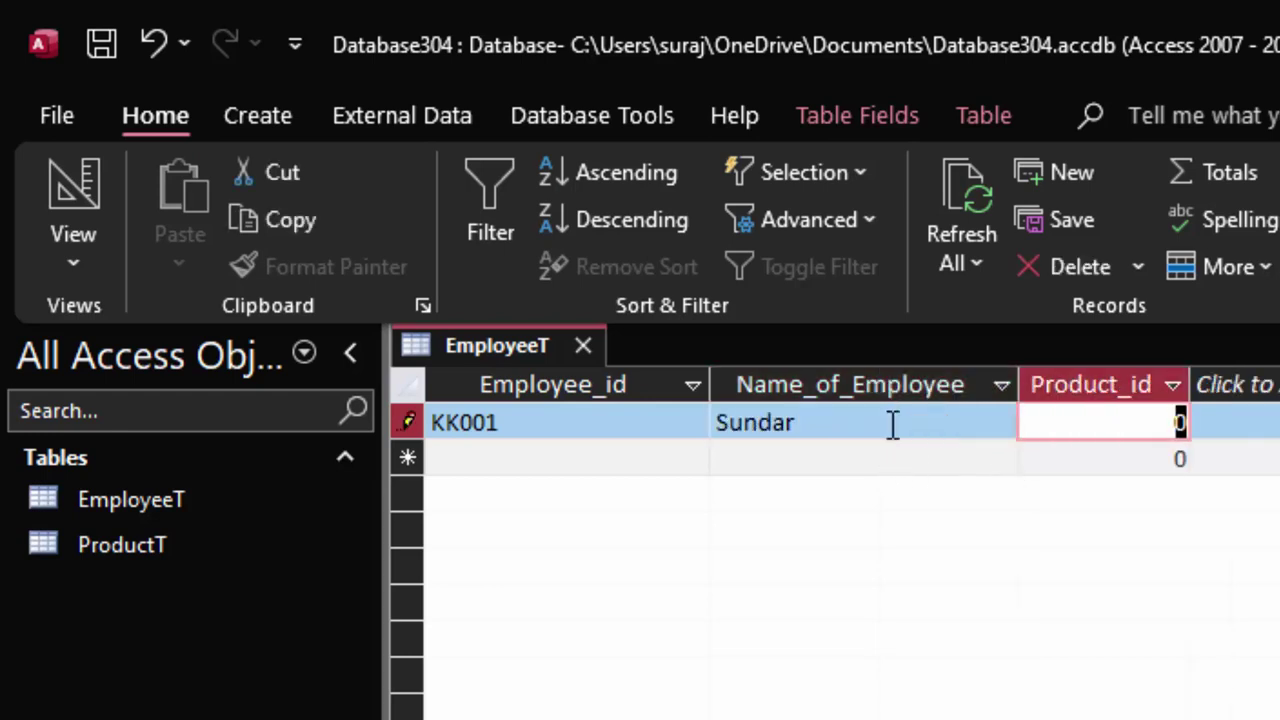
{"action": "type", "text": "1"}
{"action": "key", "text": "Tab"}
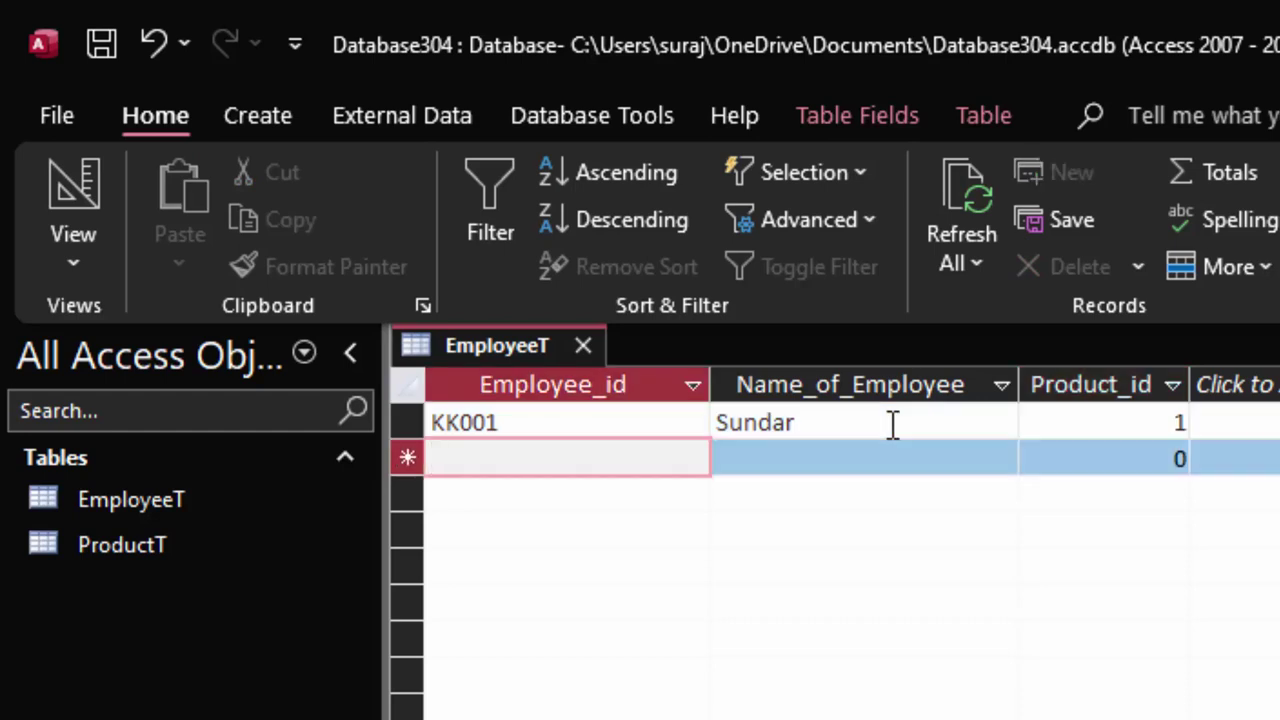
{"action": "type", "text": "KK"}
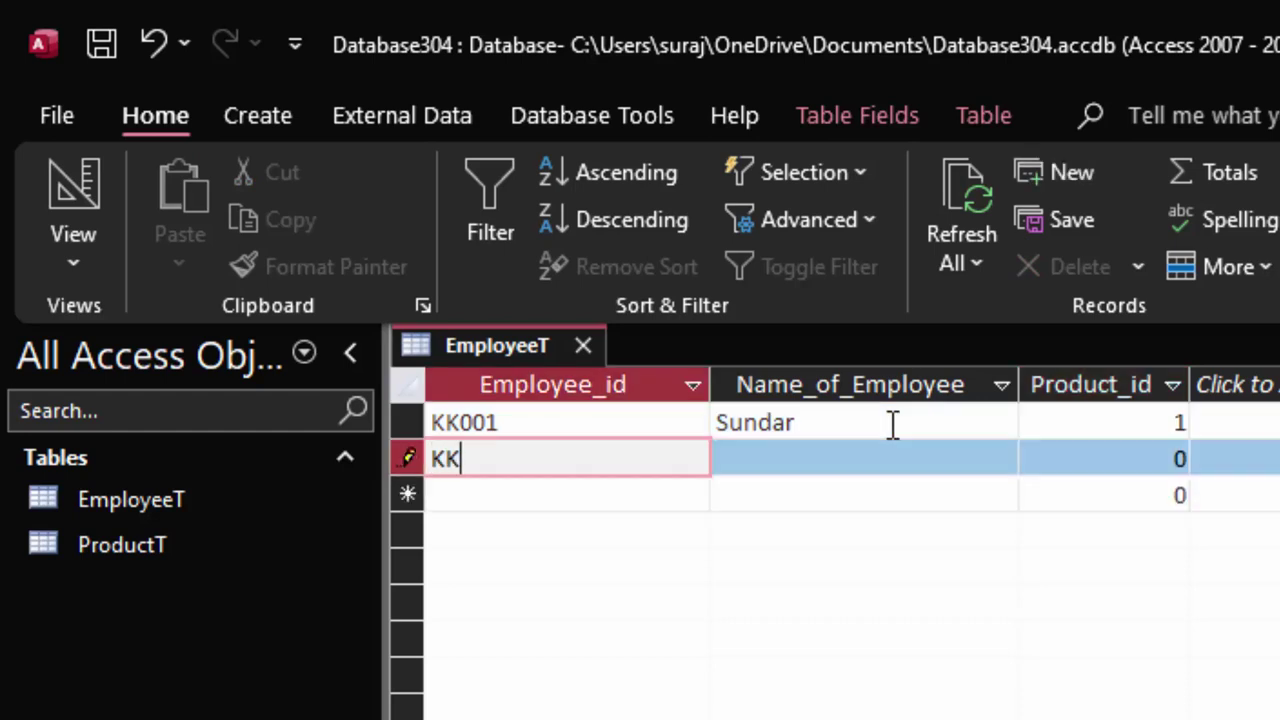
{"action": "type", "text": "002"}
{"action": "key", "text": "Tab"}
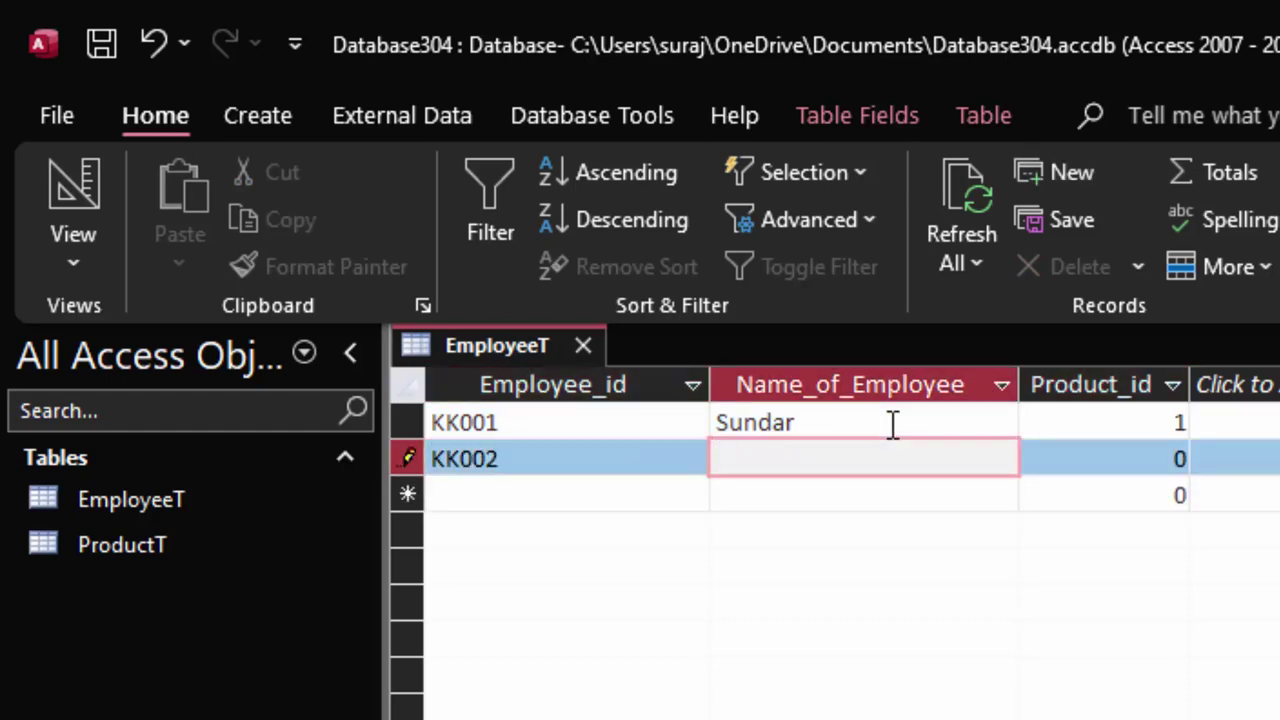
{"action": "type", "text": "Gau"}
{"action": "type", "text": "rav"}
{"action": "key", "text": "Tab"}
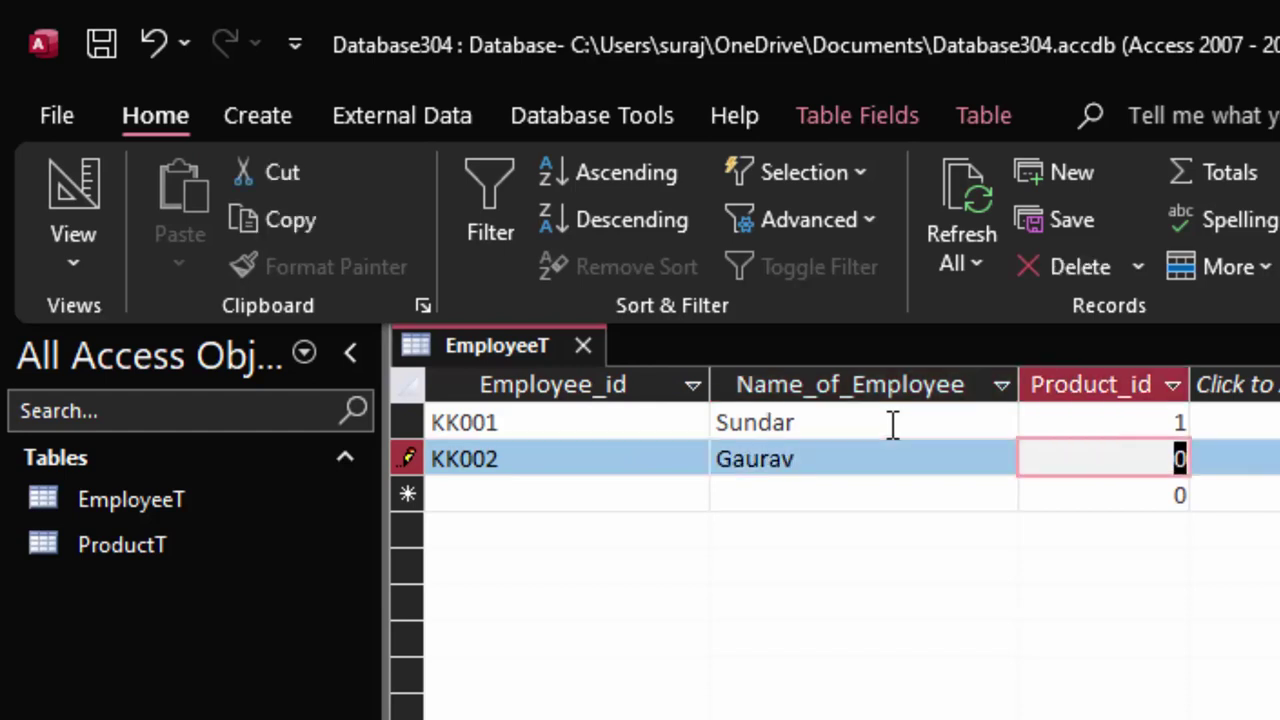
{"action": "type", "text": "2"}
{"action": "key", "text": "Tab"}
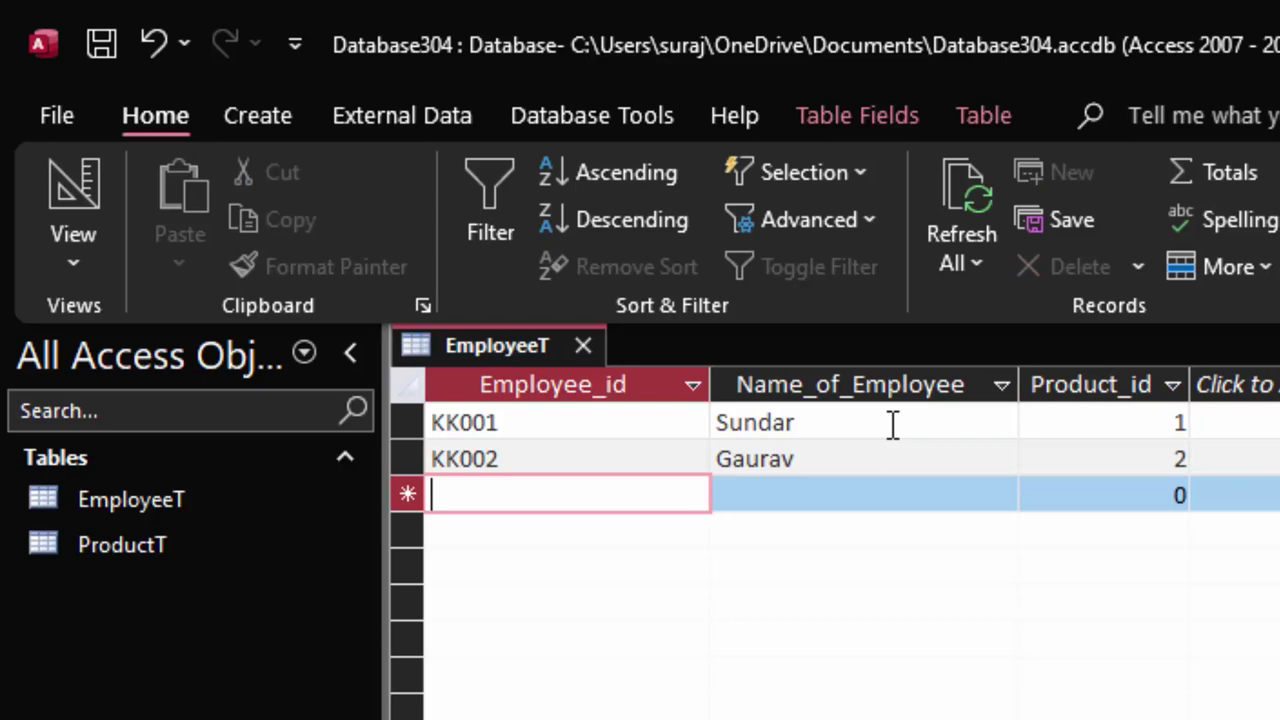
- Enter the third employee record with Product_id 3, then the fourth employee's id and name
{"action": "type", "text": "KK03"}
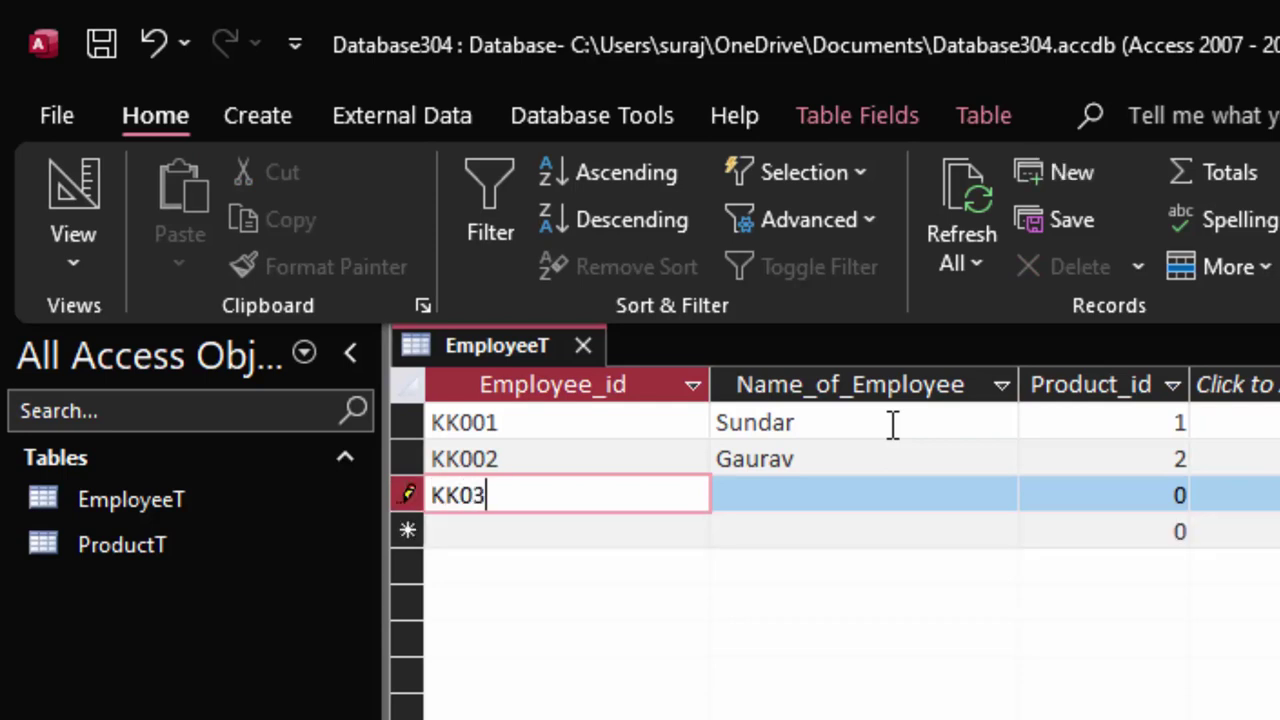
{"action": "key", "text": "BackSpace"}
{"action": "type", "text": "0"}
{"action": "type", "text": "3"}
{"action": "key", "text": "Tab"}
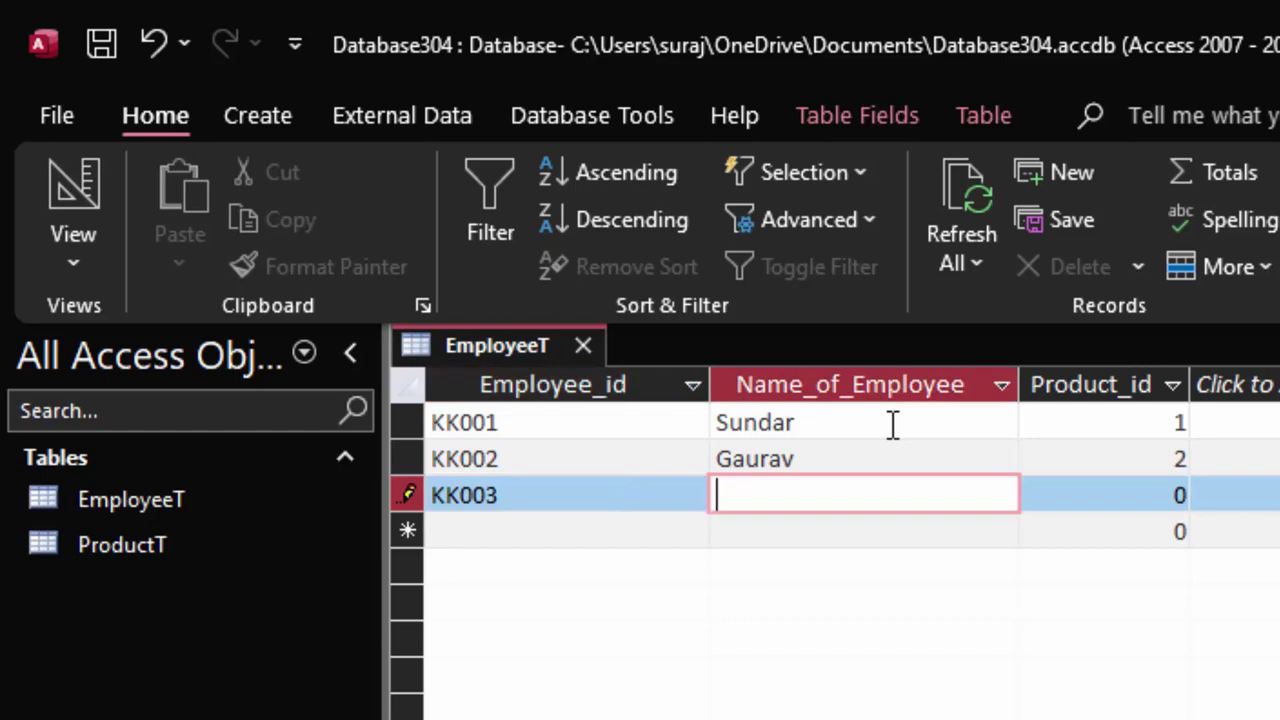
{"action": "type", "text": "Kunda"}
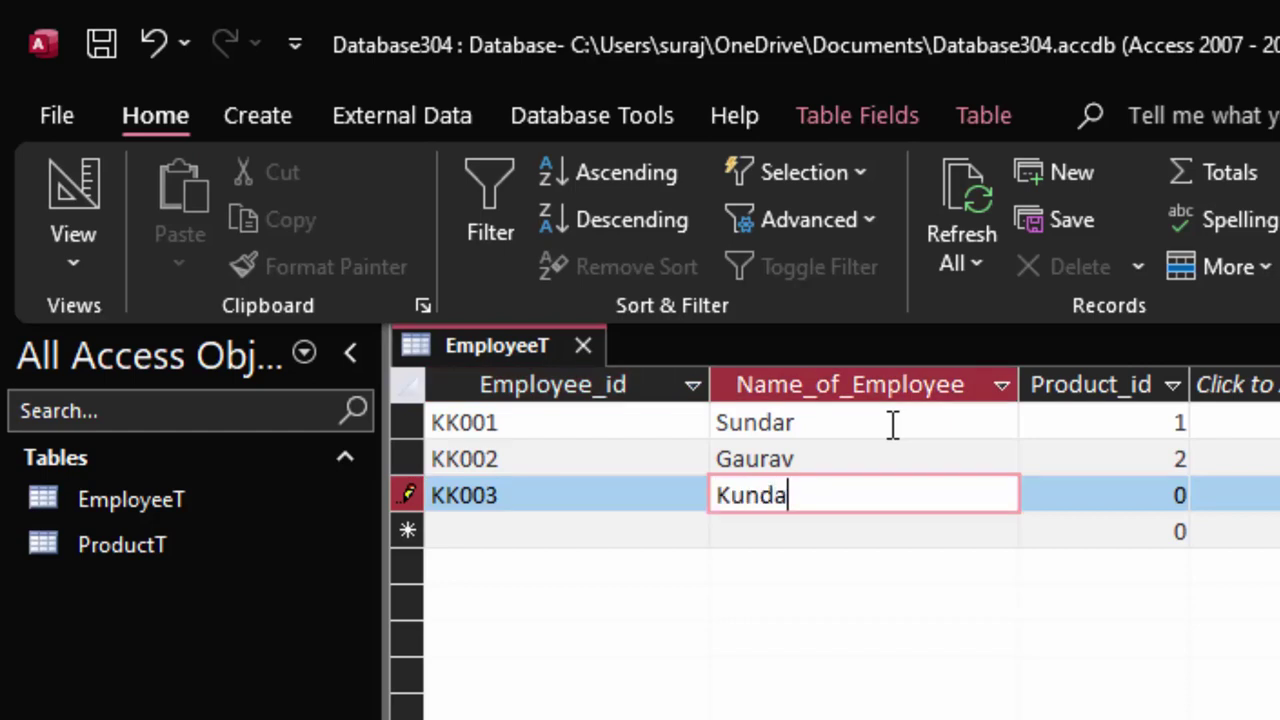
{"action": "type", "text": "n"}
{"action": "key", "text": "Tab"}
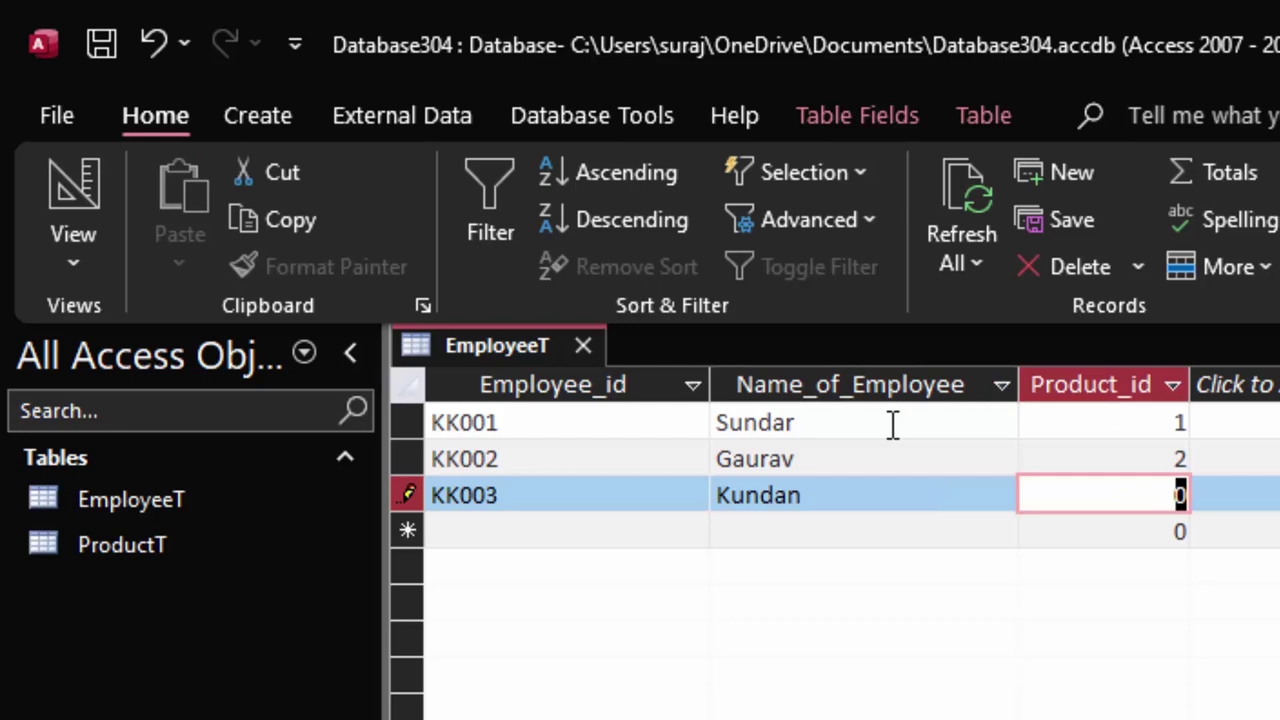
{"action": "type", "text": "3"}
{"action": "key", "text": "Tab"}
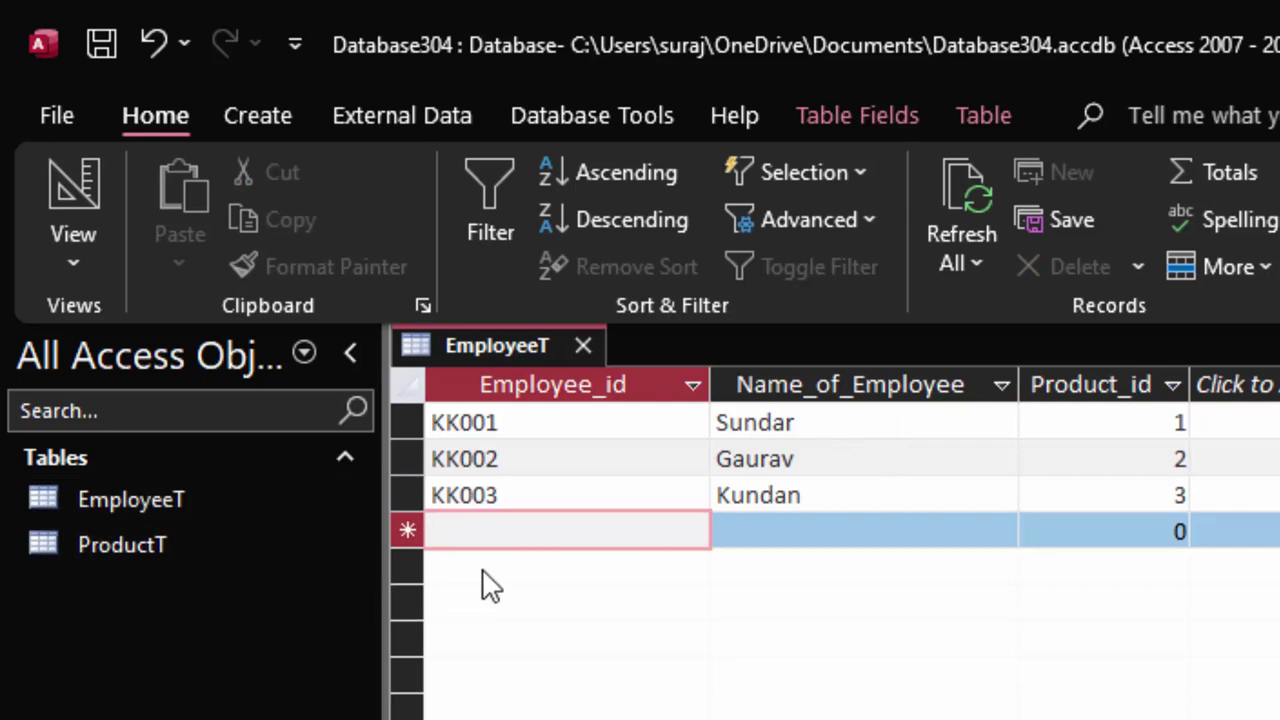
{"action": "type", "text": "KK"}
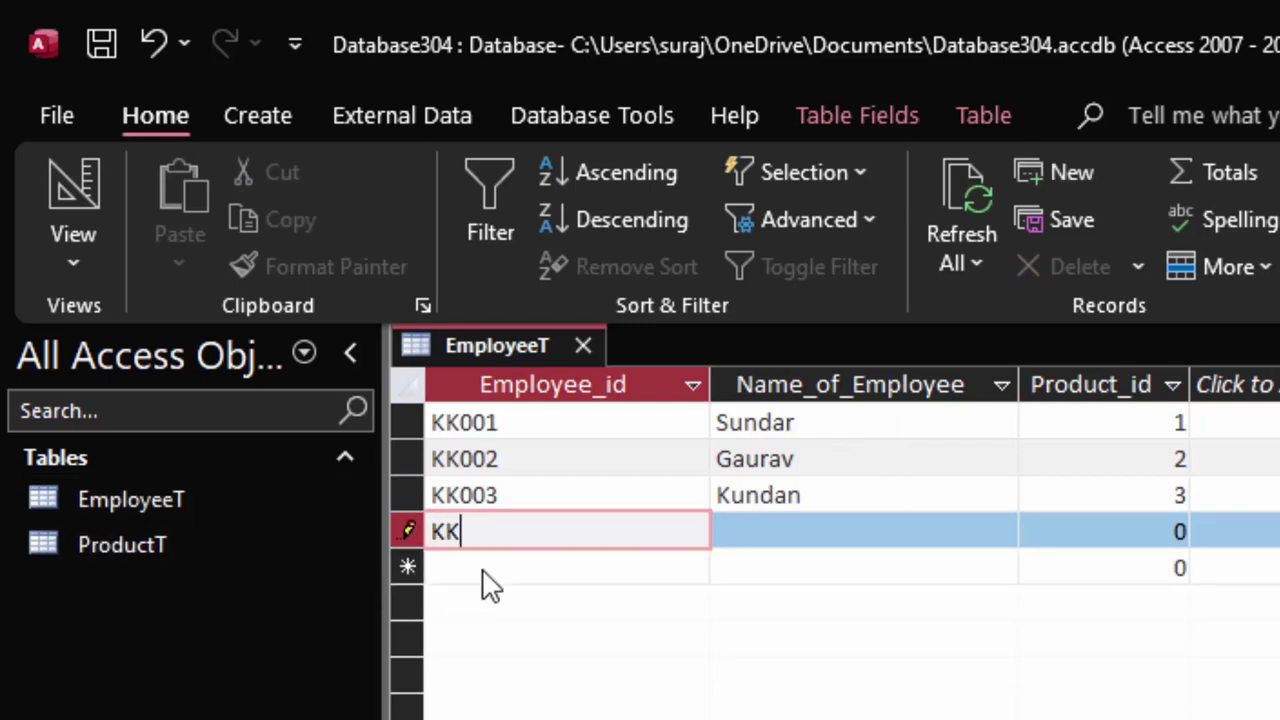
{"action": "type", "text": "004"}
{"action": "key", "text": "Tab"}
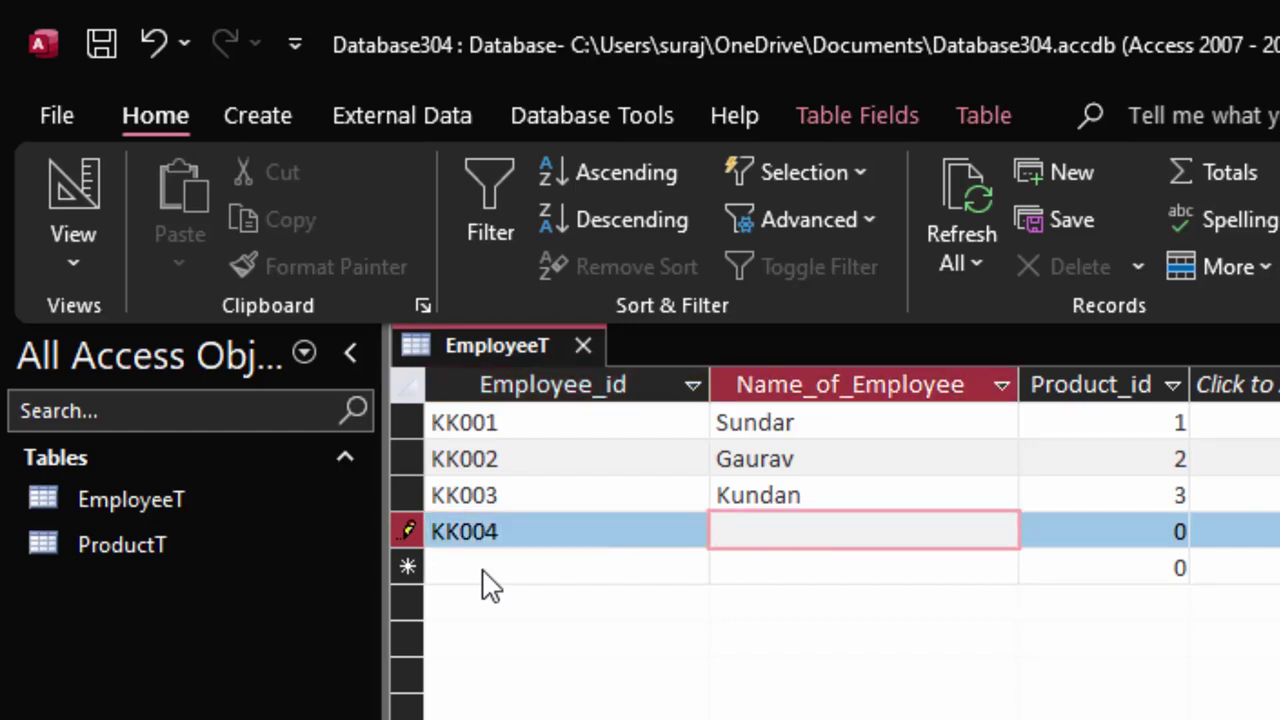
{"action": "type", "text": "S"}
{"action": "type", "text": "hishir"}
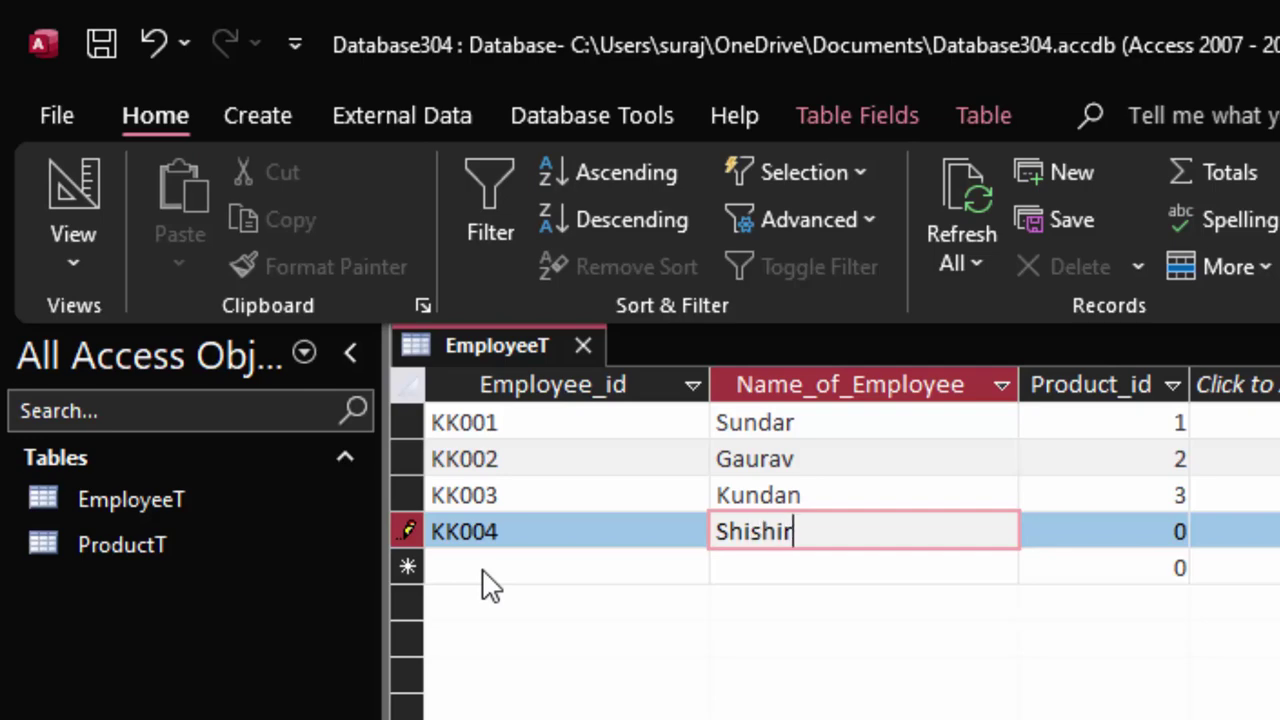
{"action": "key", "text": "Tab"}
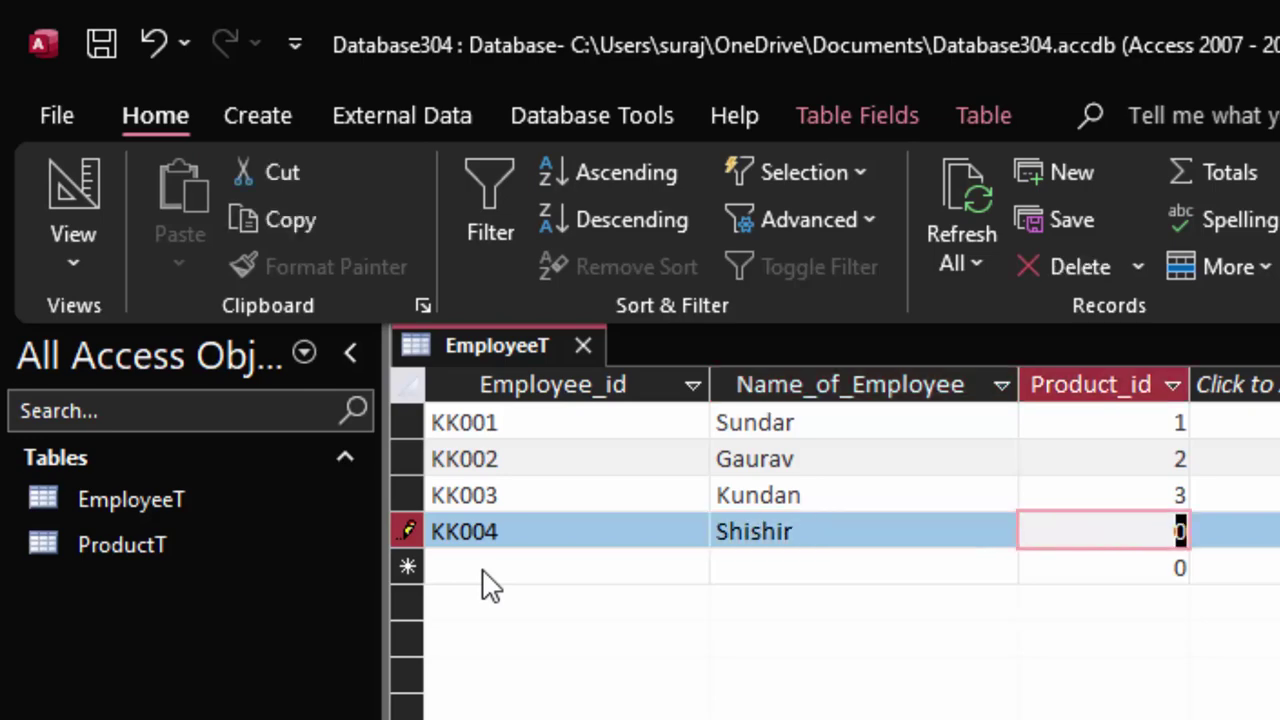
- Give the fourth employee Product_id 4, then close EmployeeT saving its layout
{"action": "type", "text": "4"}
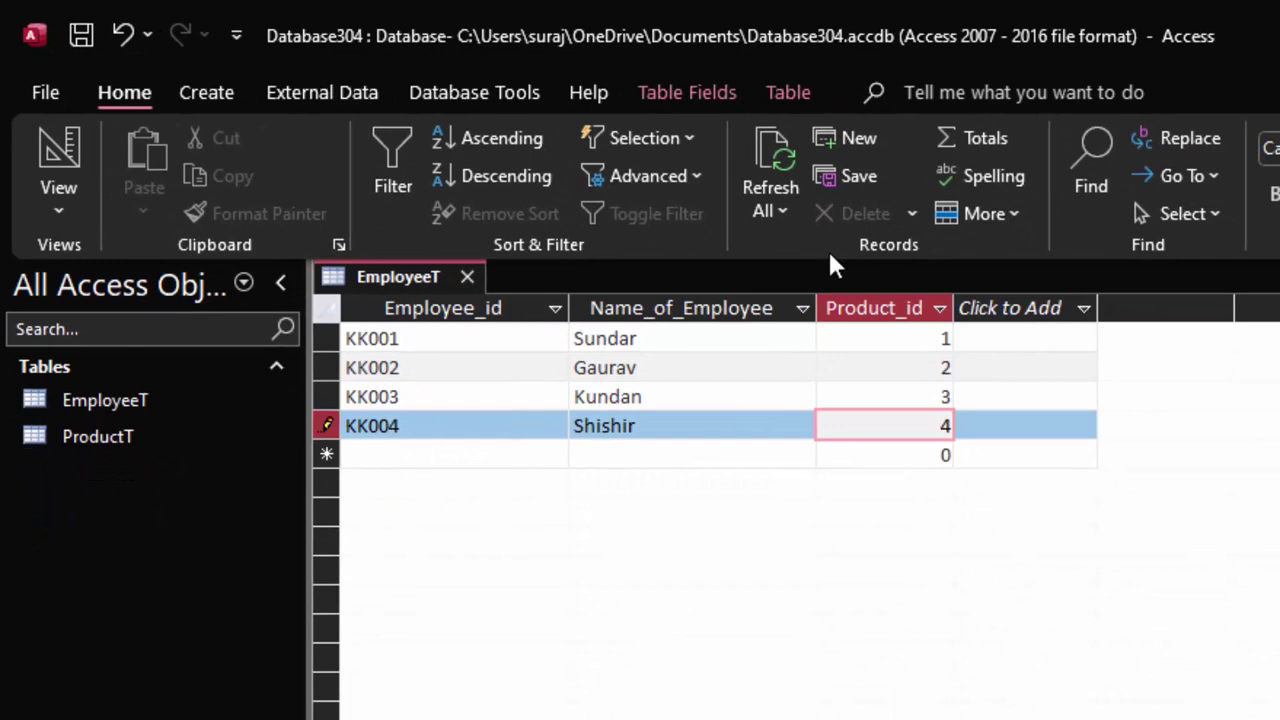
{"action": "left_click", "coordinate": [466, 277]}
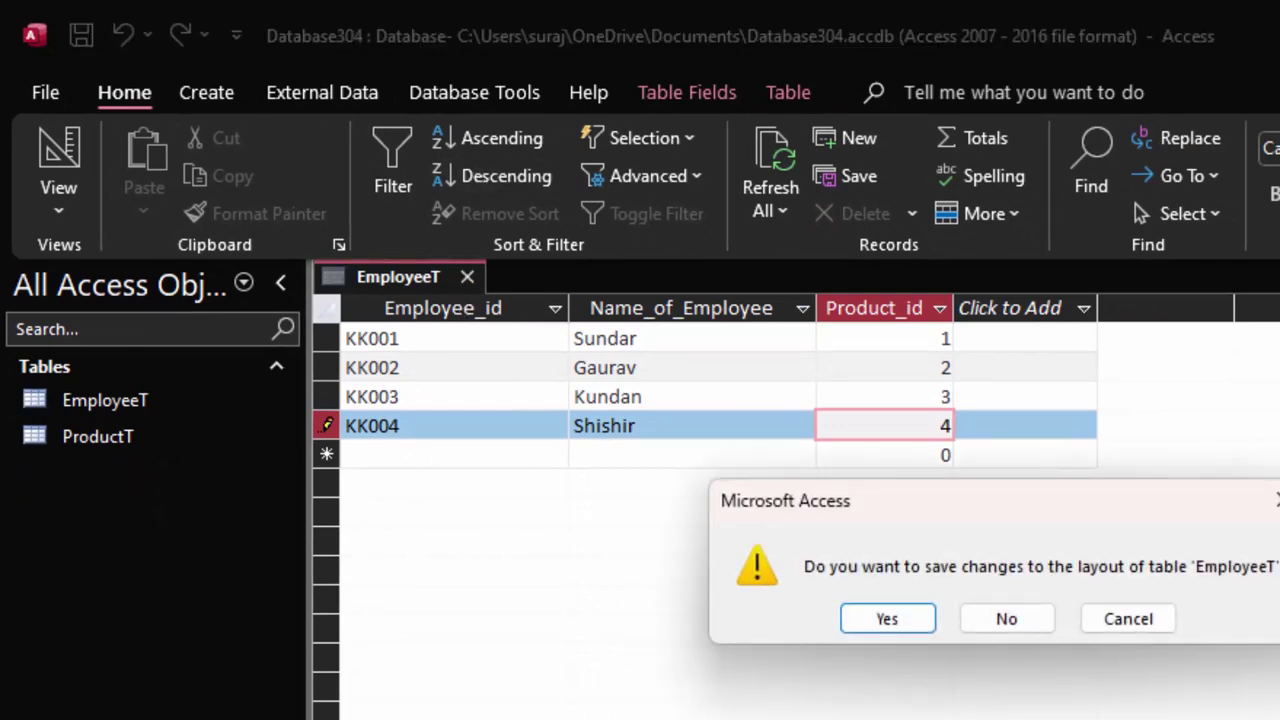
{"action": "left_click", "coordinate": [884, 614]}
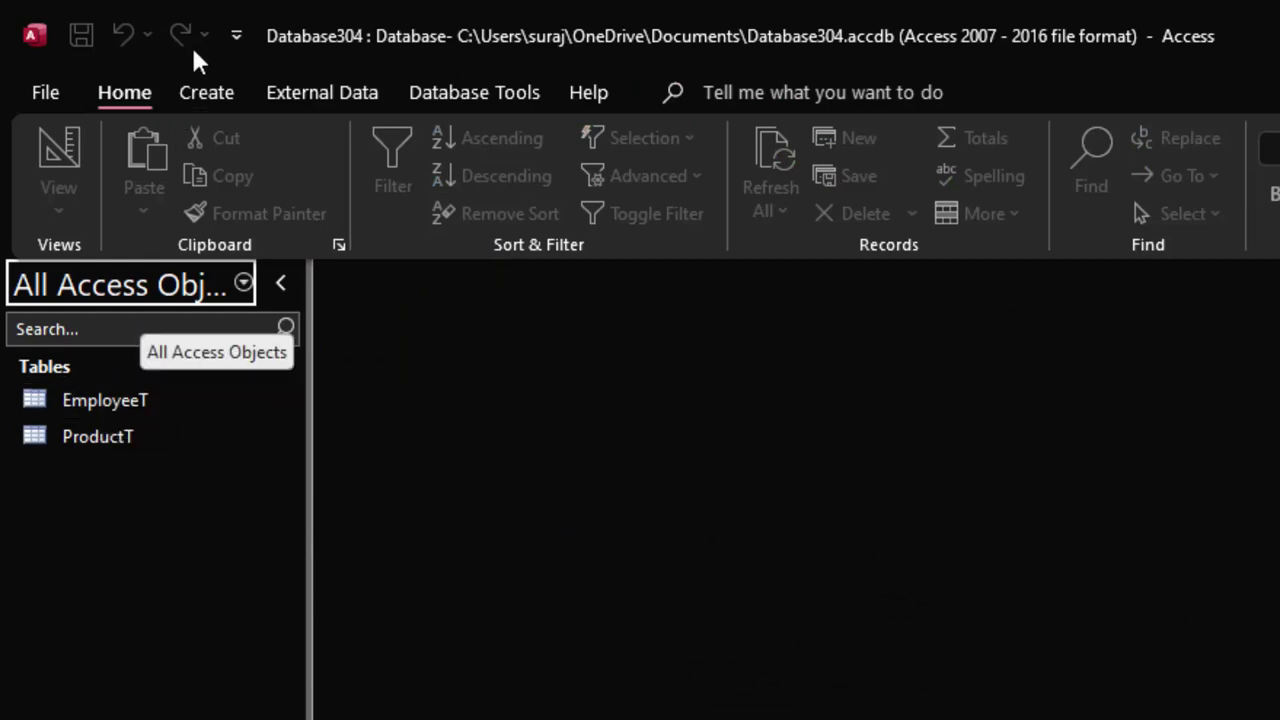
- Create a blank table and save it as CustomerT when switching it to Design view
{"action": "left_click", "coordinate": [205, 92]}
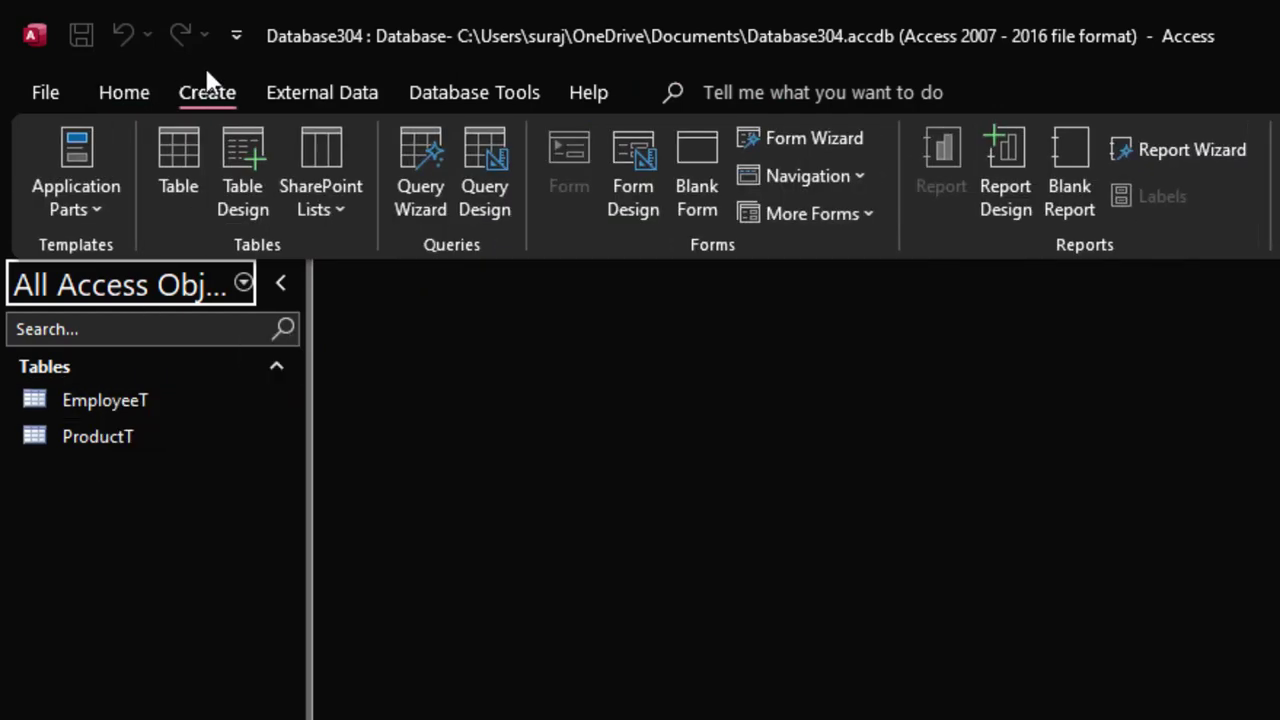
{"action": "left_click", "coordinate": [190, 150]}
{"action": "left_click", "coordinate": [76, 140]}
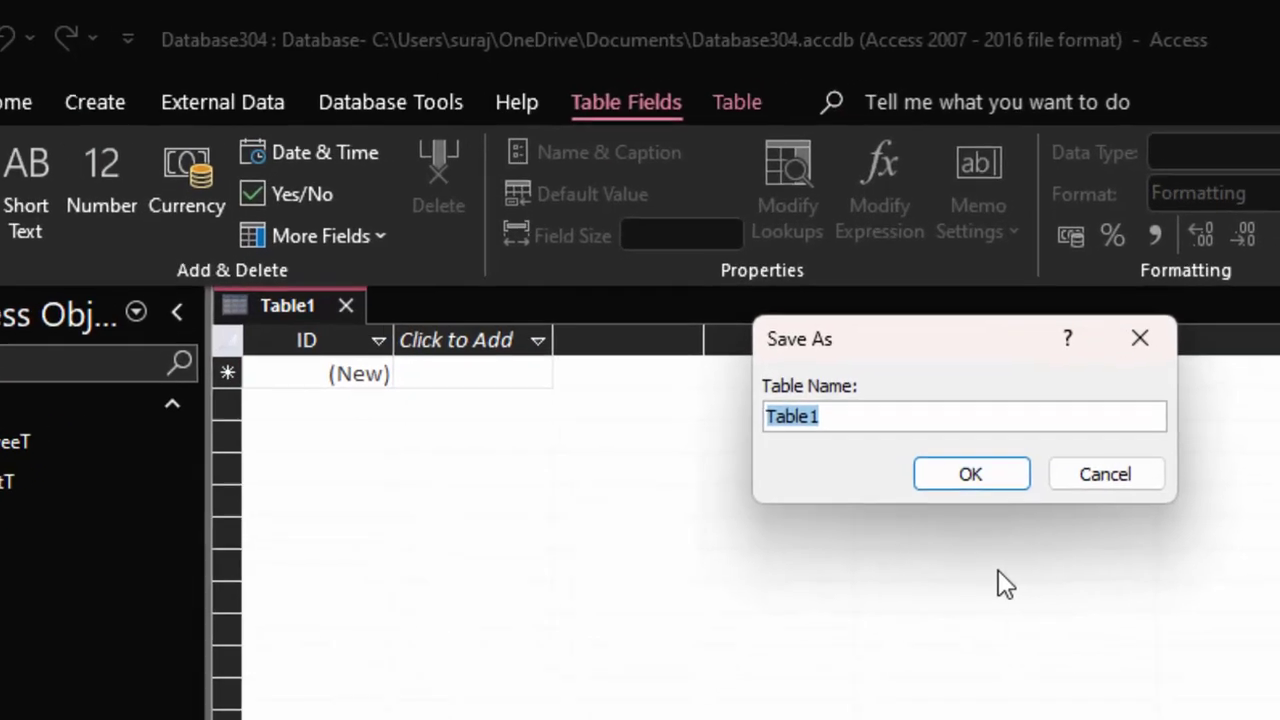
{"action": "key", "text": "BackSpace"}
{"action": "type", "text": "Cust"}
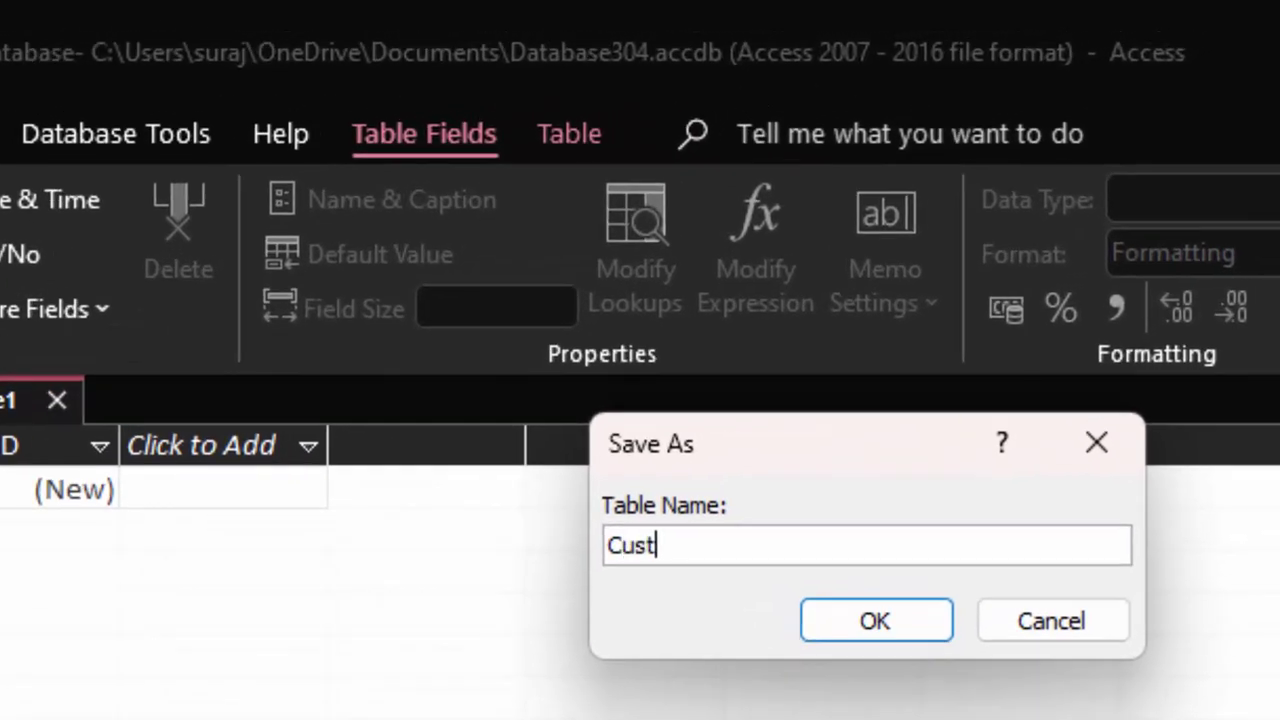
{"action": "type", "text": "omerT"}
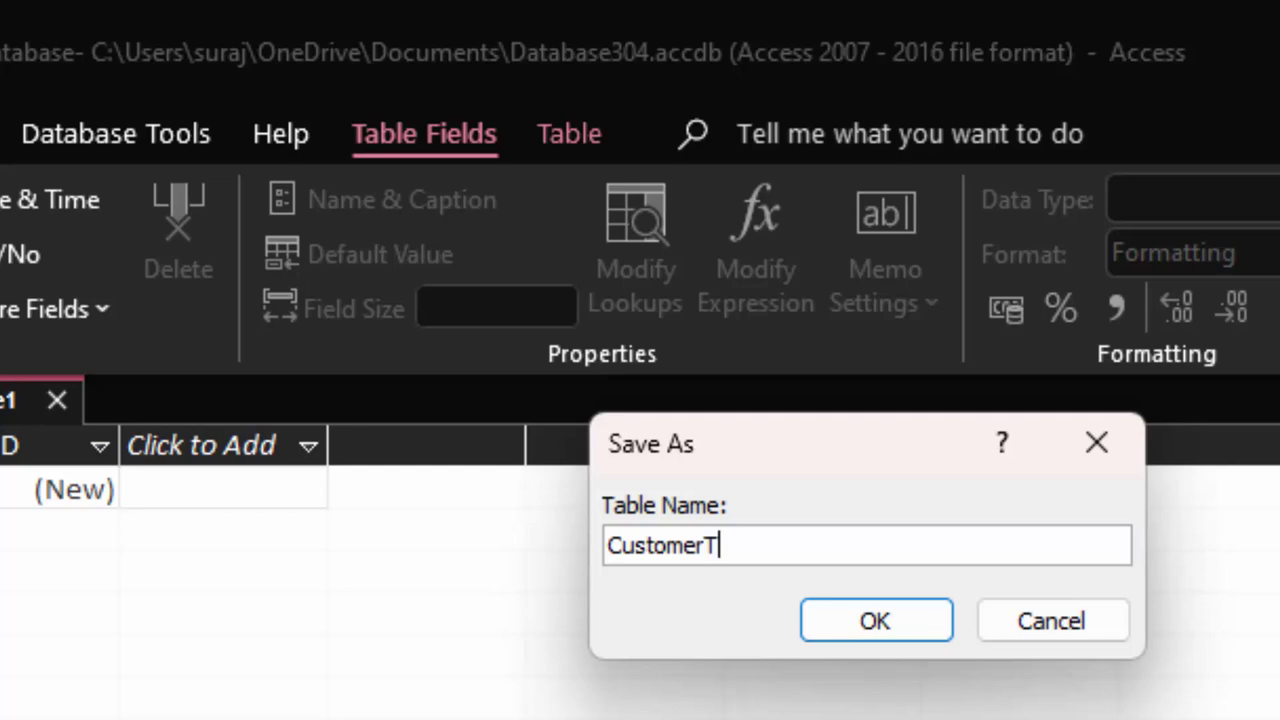
{"action": "key", "text": "Return"}
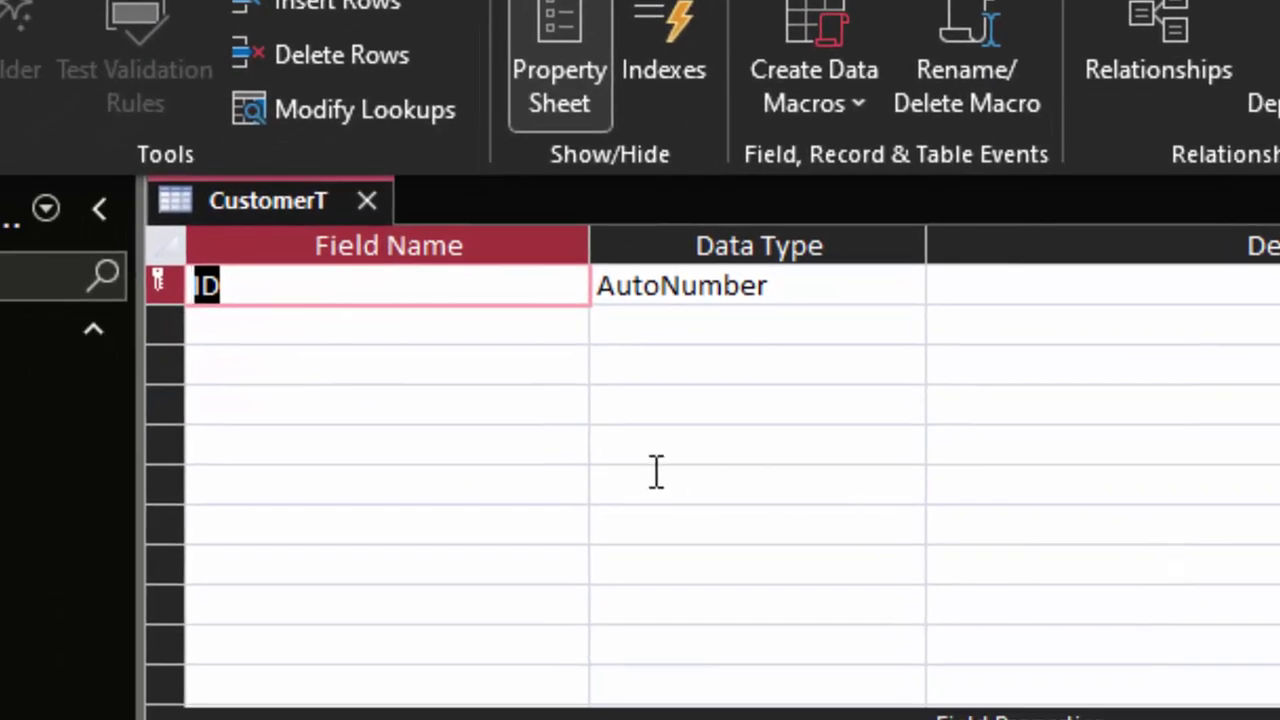
- Rename the default ID field to Customer_id and make it Short Text
{"action": "key", "text": "BackSpace"}
{"action": "type", "text": "Cust"}
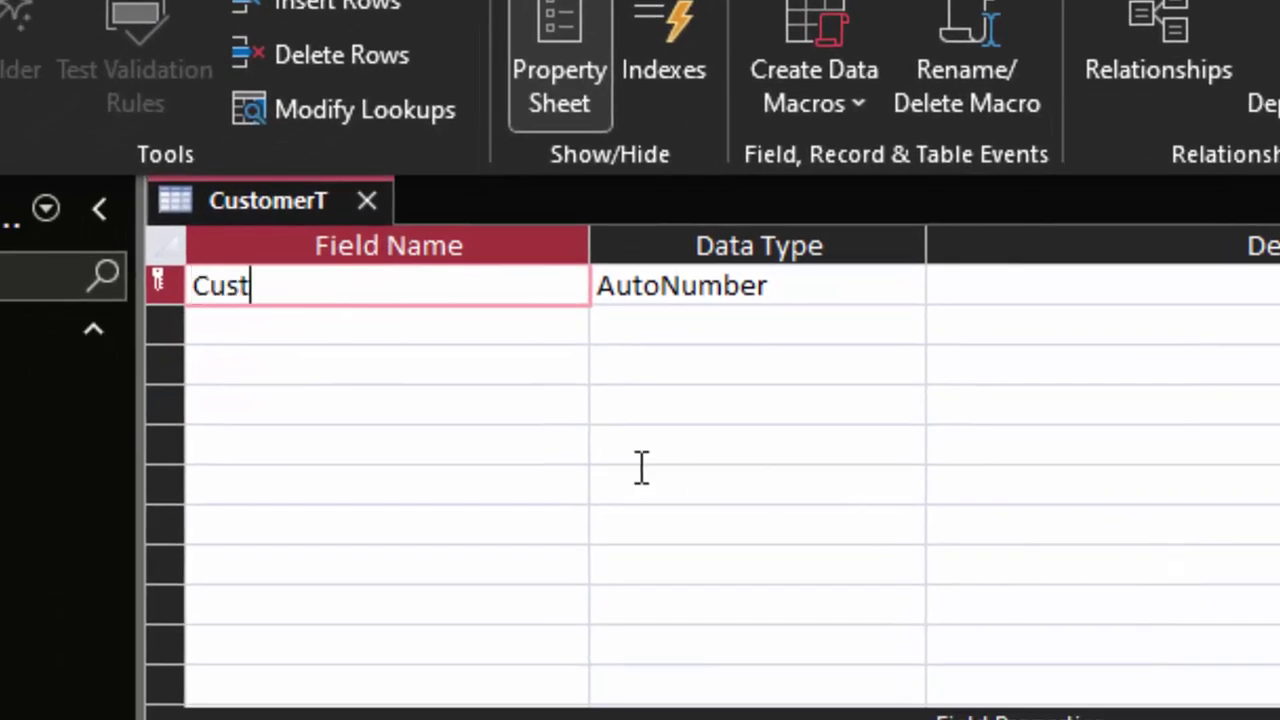
{"action": "type", "text": "omer_"}
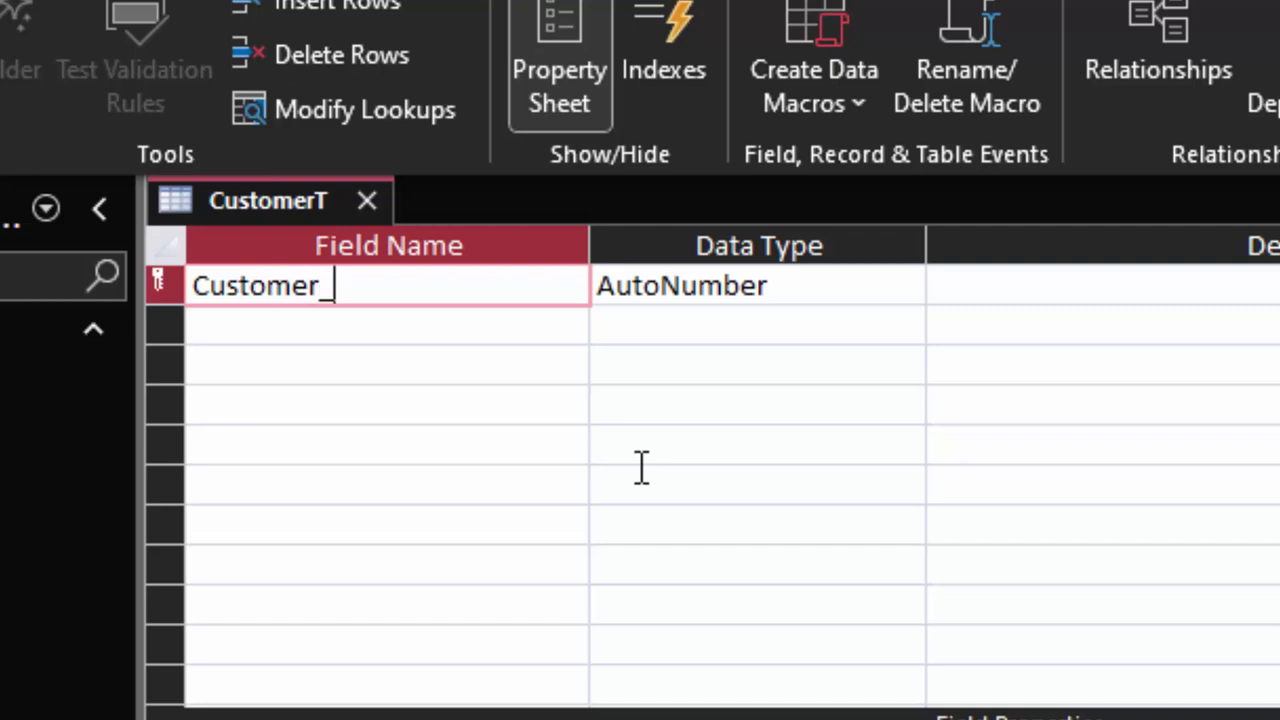
{"action": "type", "text": "id"}
{"action": "left_click", "coordinate": [897, 284]}
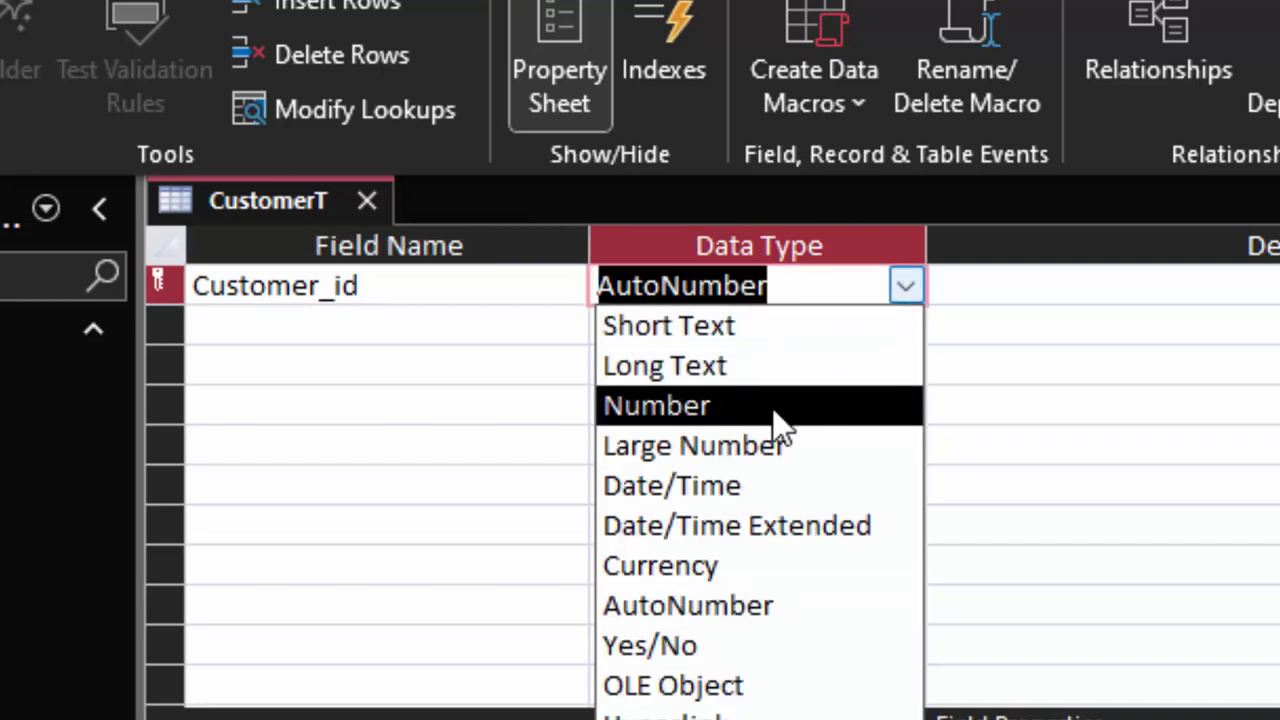
{"action": "left_click", "coordinate": [787, 330]}
{"action": "left_click", "coordinate": [454, 328]}
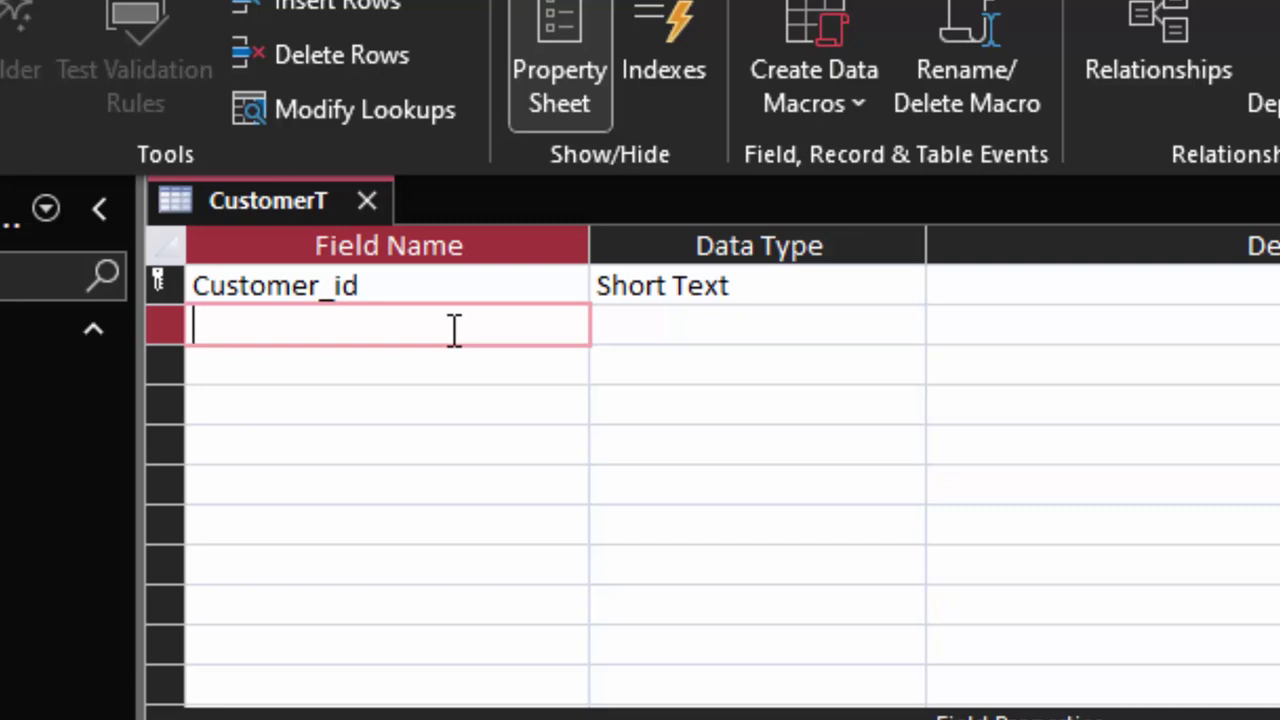
- Add a Name_of_Customer field in the next row
{"action": "type", "text": "M\\"}
{"action": "key", "text": "BackSpace"}
{"action": "key", "text": "BackSpace"}
{"action": "type", "text": "Name"}
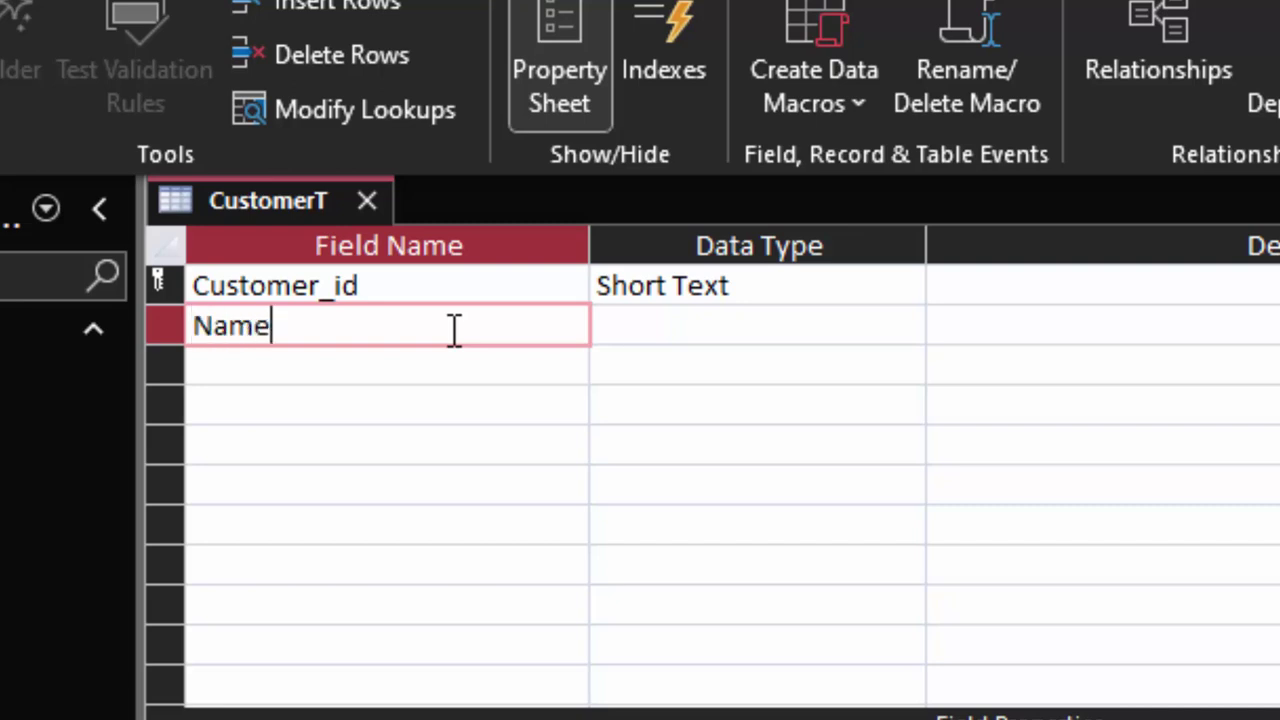
{"action": "type", "text": "_of_C"}
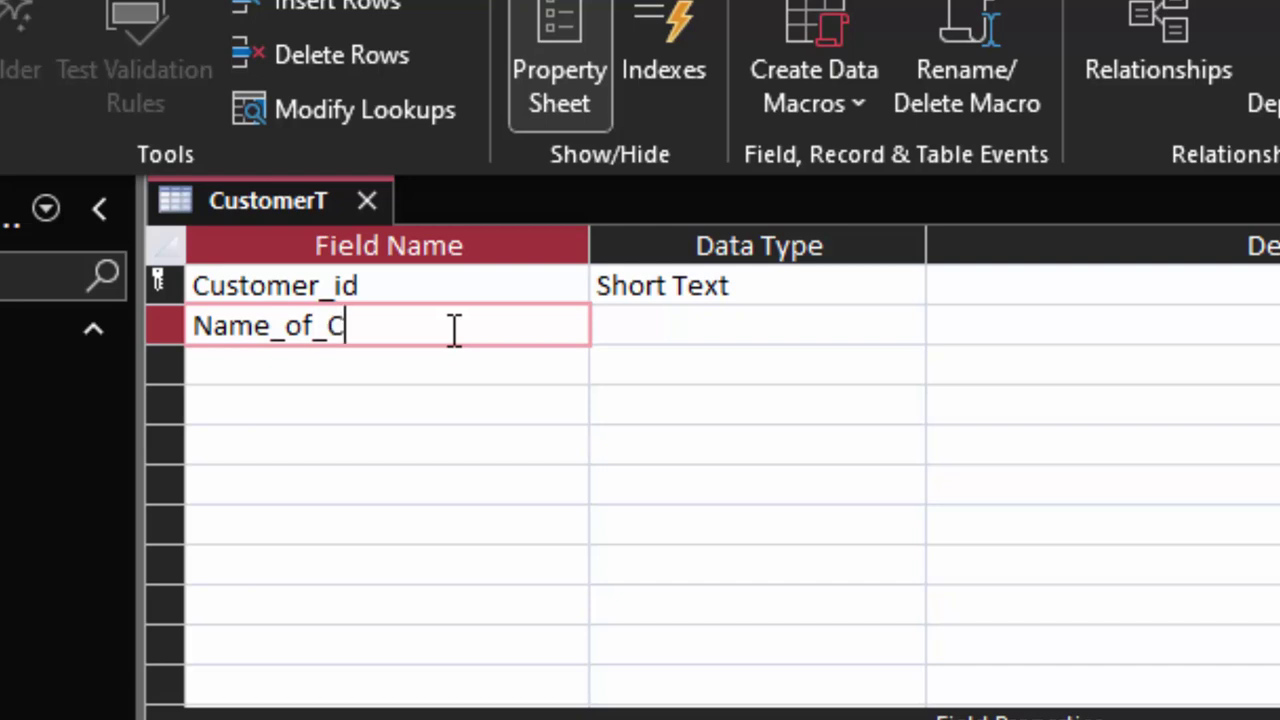
{"action": "type", "text": "ustomer"}
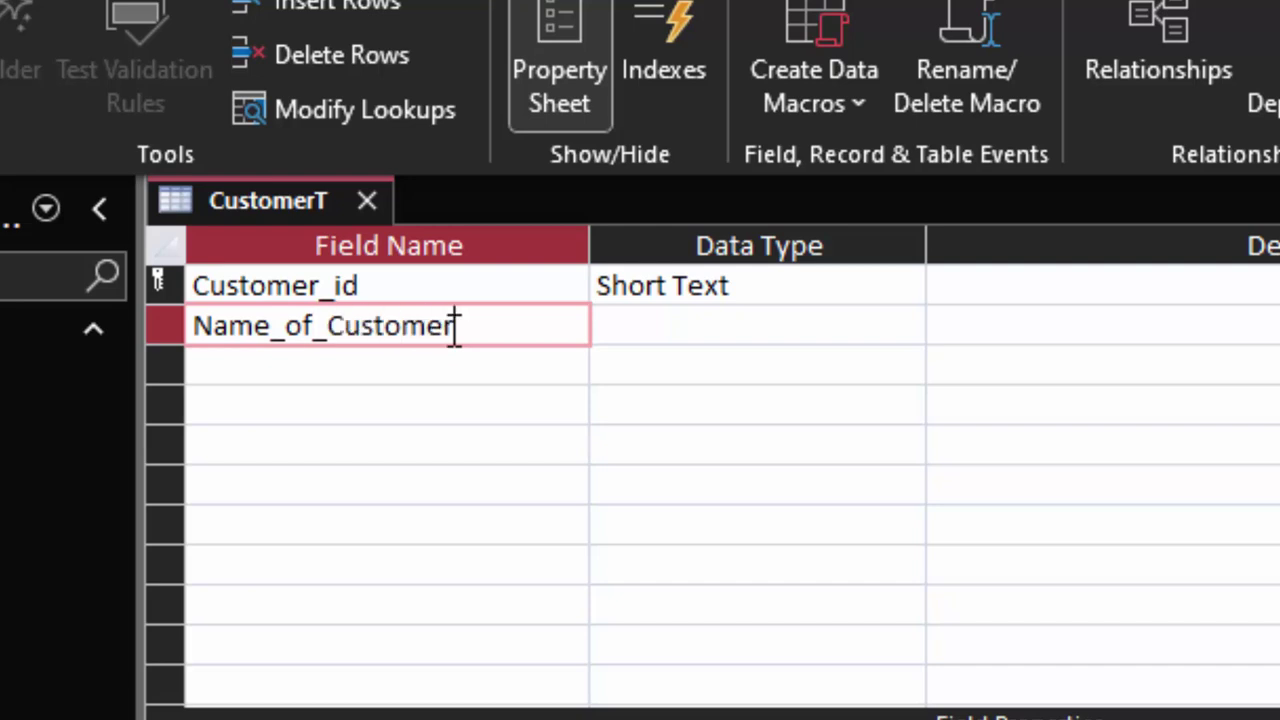
{"action": "left_click", "coordinate": [702, 322]}
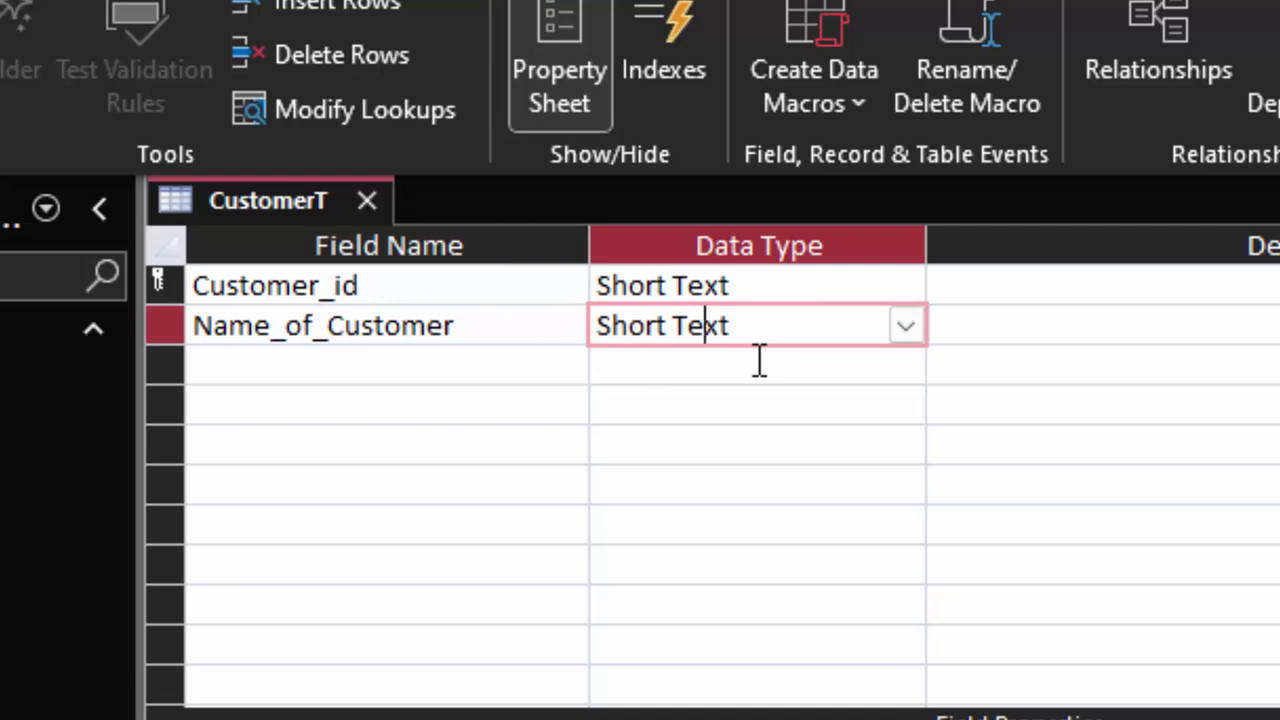
- Add a Product_id field with the Number data type
{"action": "left_click", "coordinate": [374, 368]}
{"action": "type", "text": "Pro"}
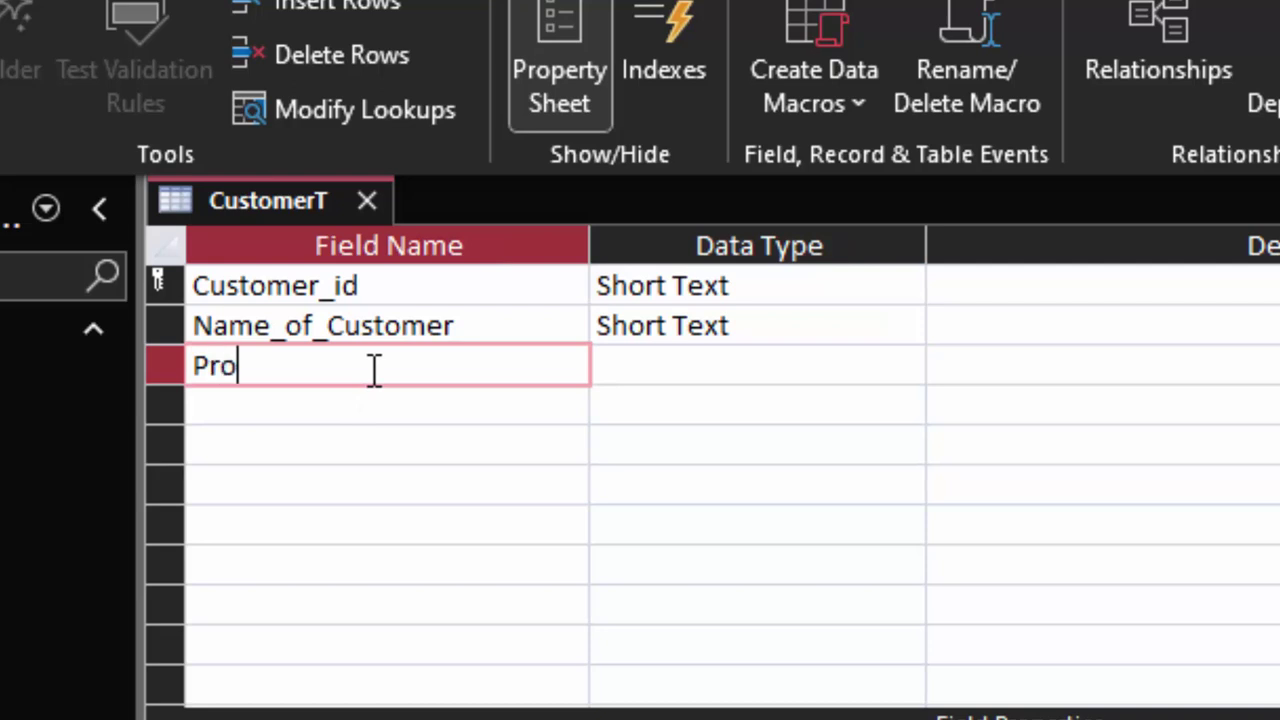
{"action": "type", "text": "duct_"}
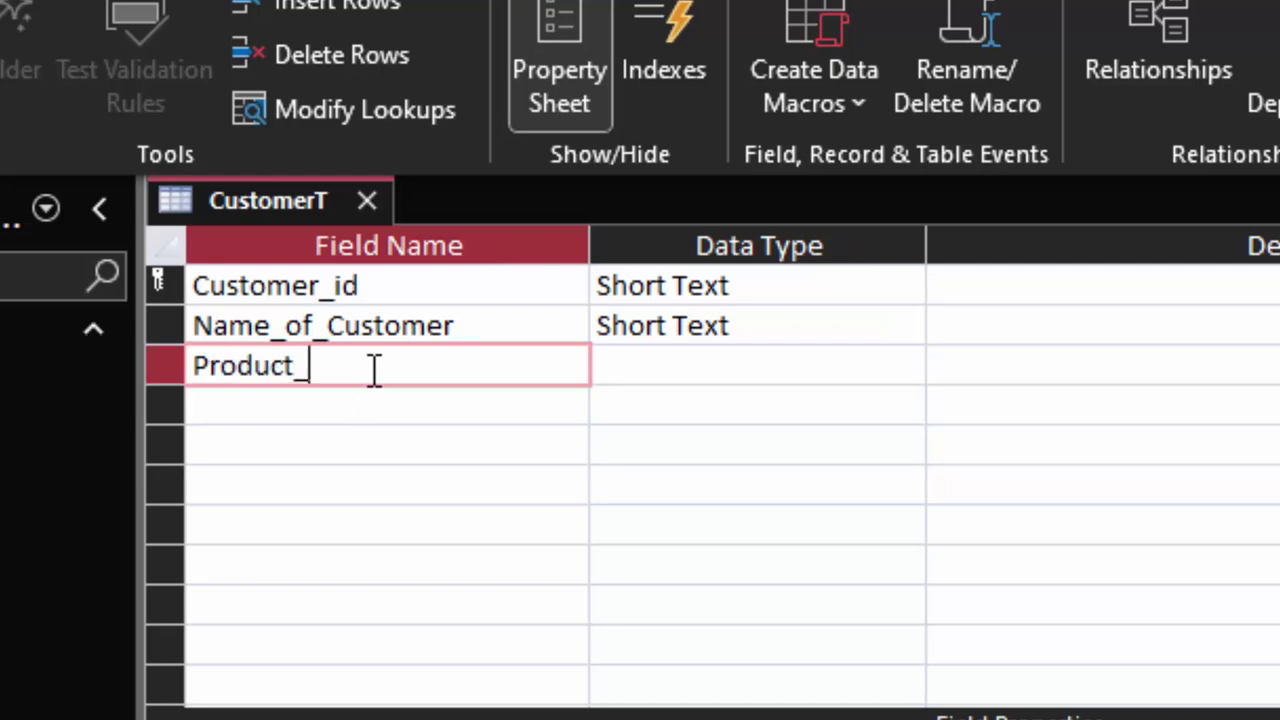
{"action": "type", "text": "id"}
{"action": "left_click", "coordinate": [730, 378]}
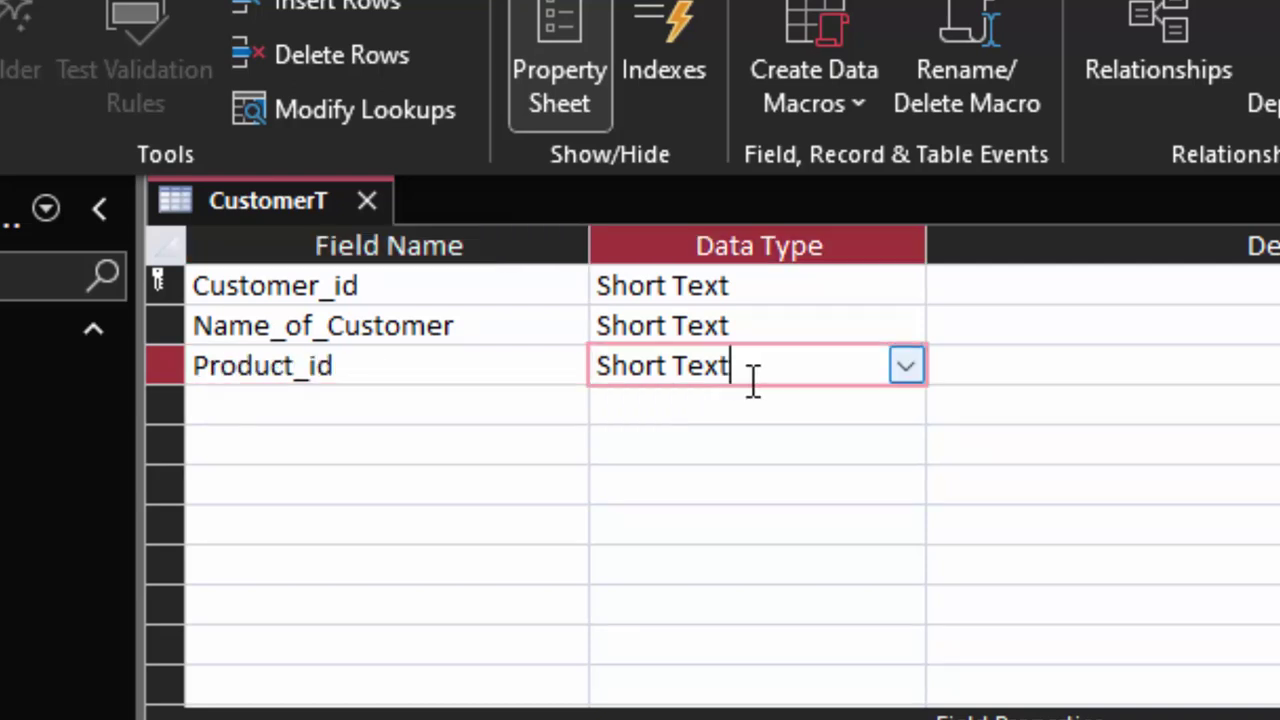
{"action": "left_click", "coordinate": [892, 377]}
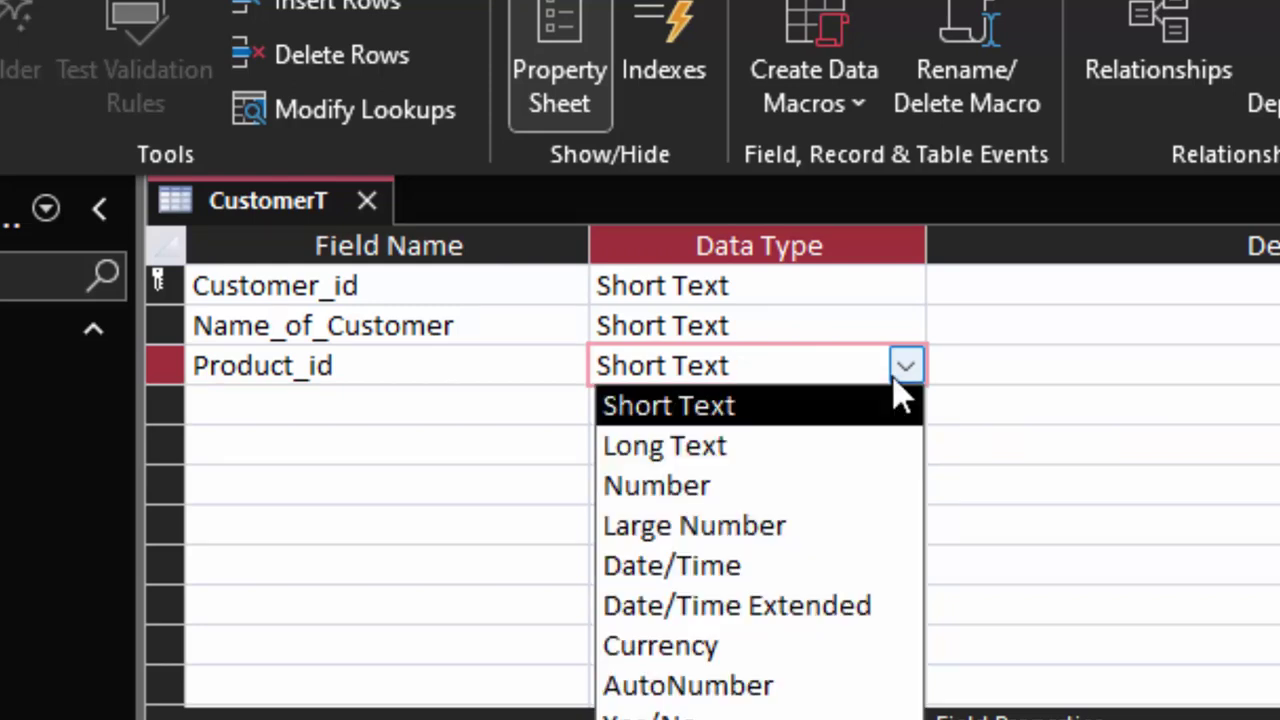
{"action": "left_click", "coordinate": [843, 485]}
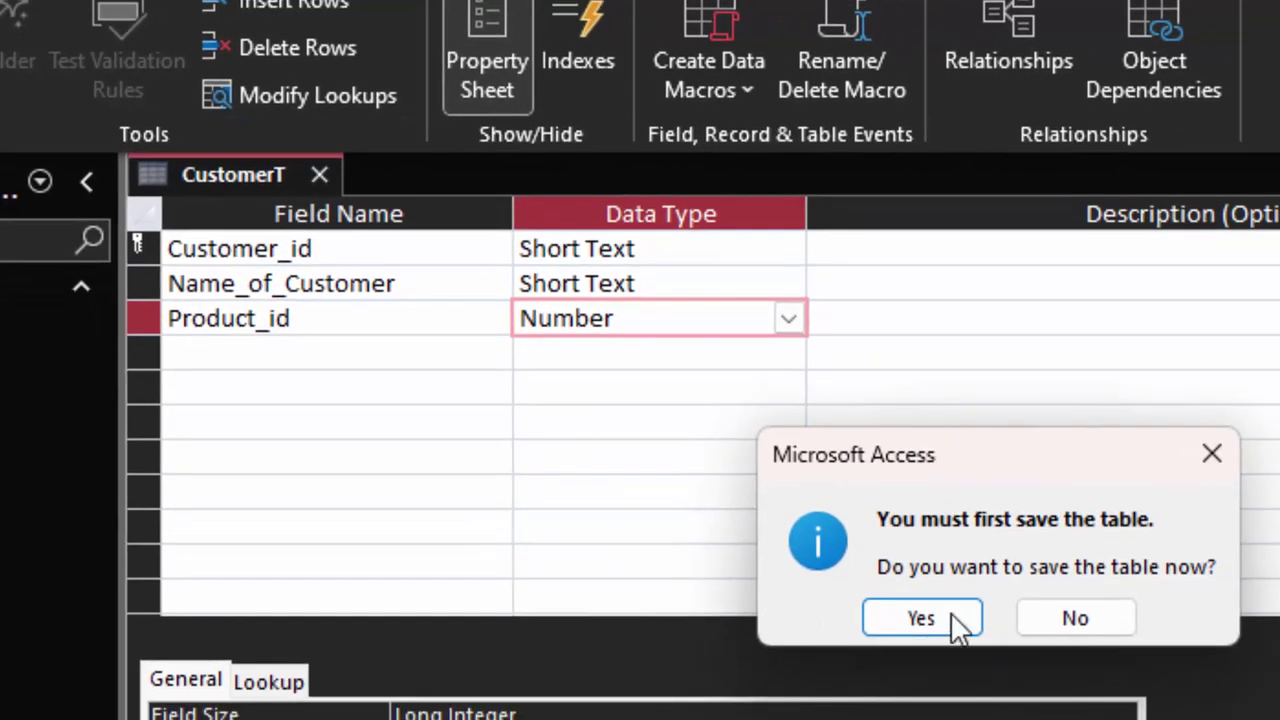
- Save CustomerT, widen the Customer_id column, and enter record AA001 with a customer name and Product_id 1
{"action": "left_click", "coordinate": [960, 634]}
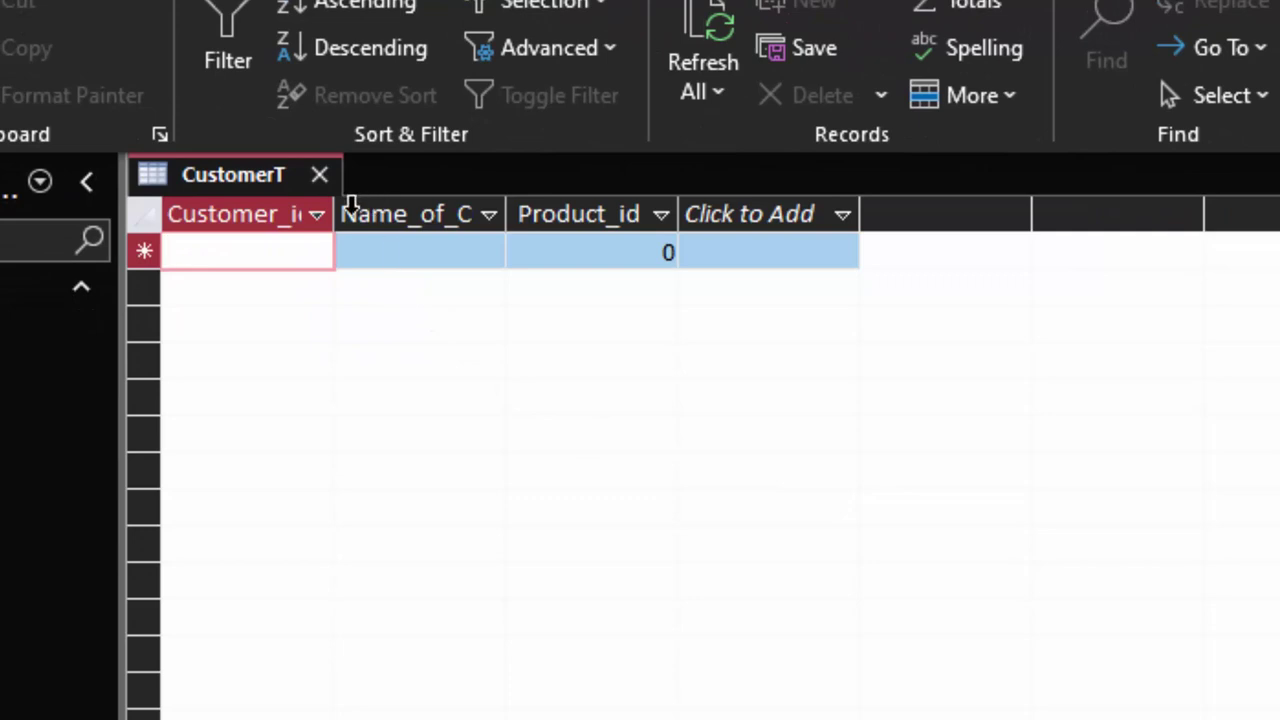
{"action": "left_click_drag", "start_coordinate": [349, 208], "coordinate": [431, 314]}
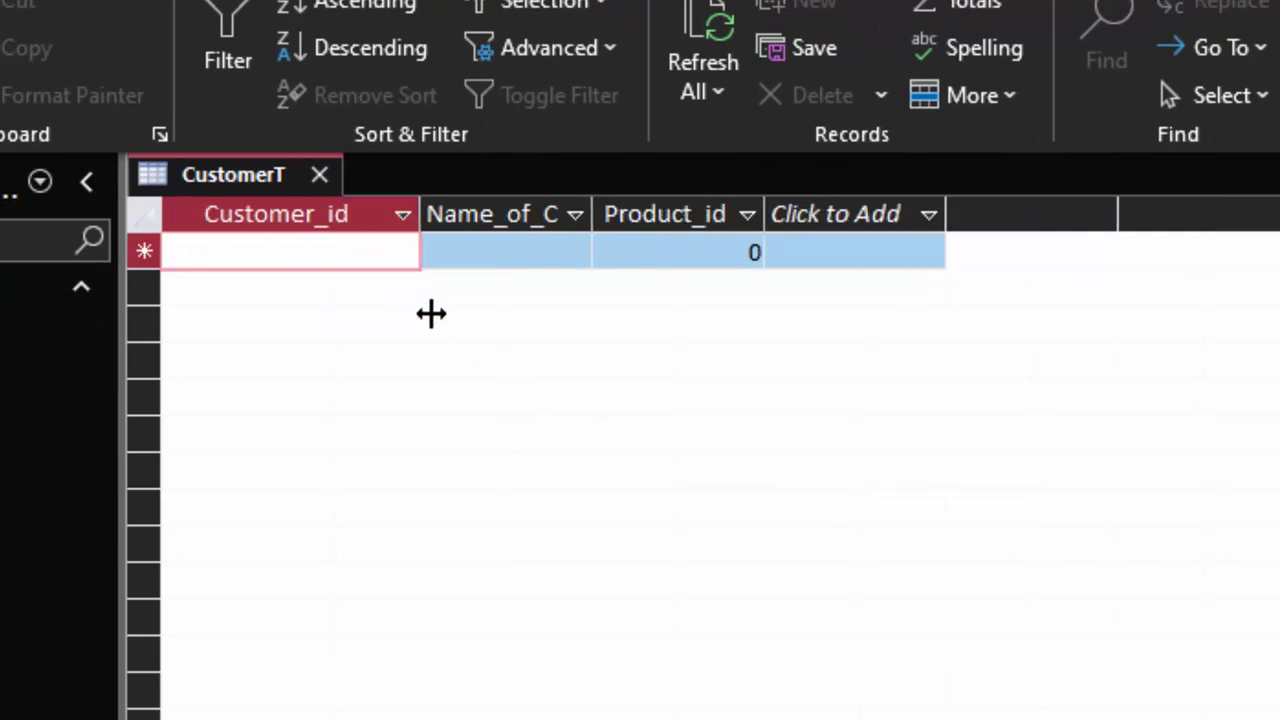
{"action": "type", "text": "AA00"}
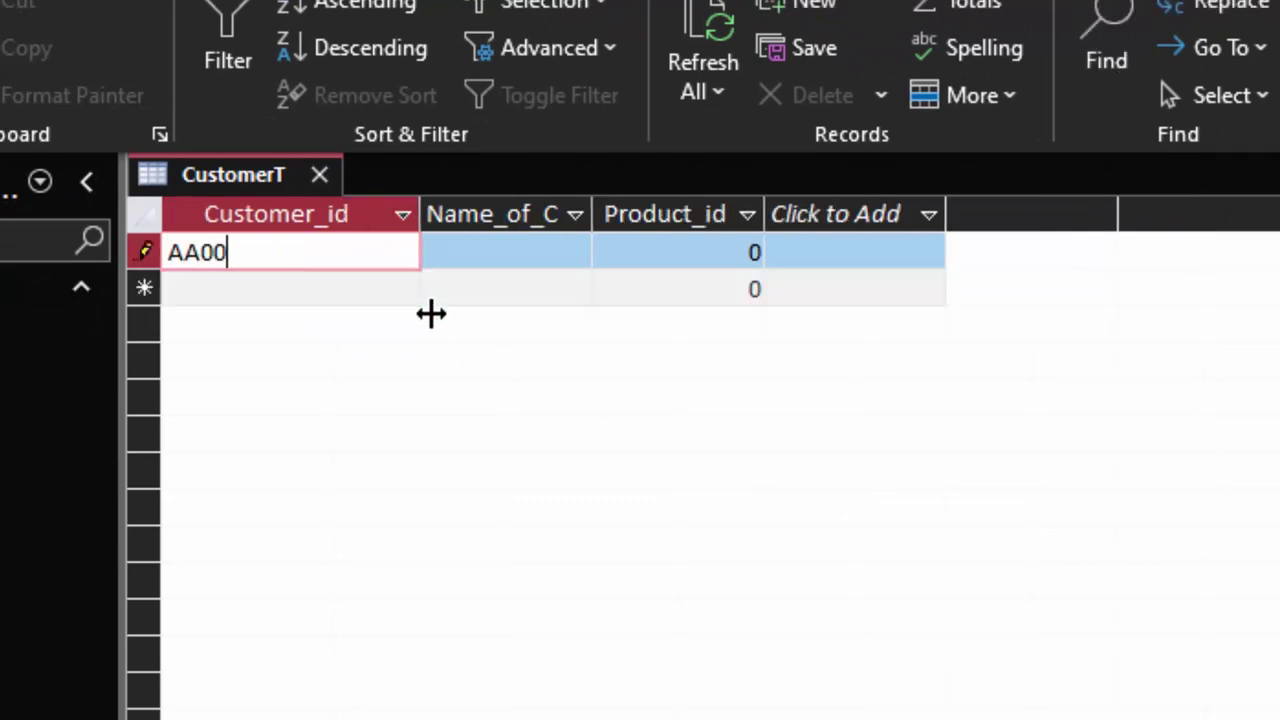
{"action": "type", "text": "1"}
{"action": "key", "text": "Tab"}
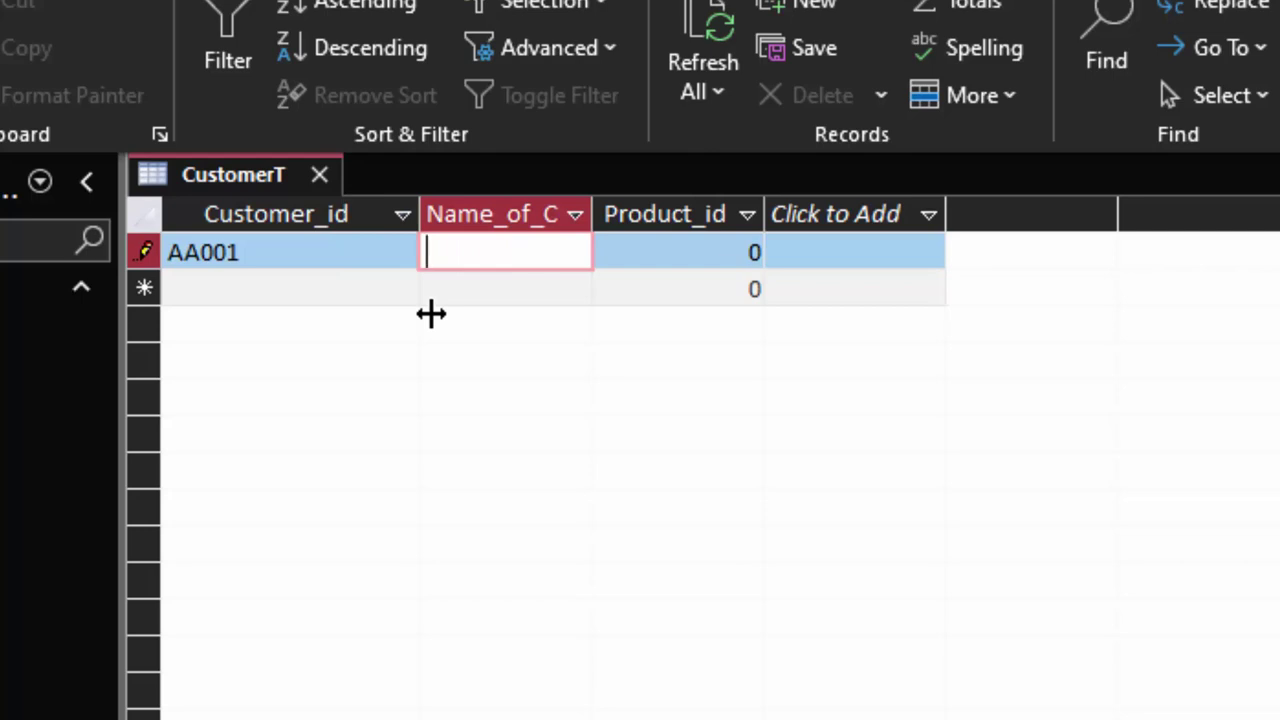
{"action": "type", "text": "Yuvra"}
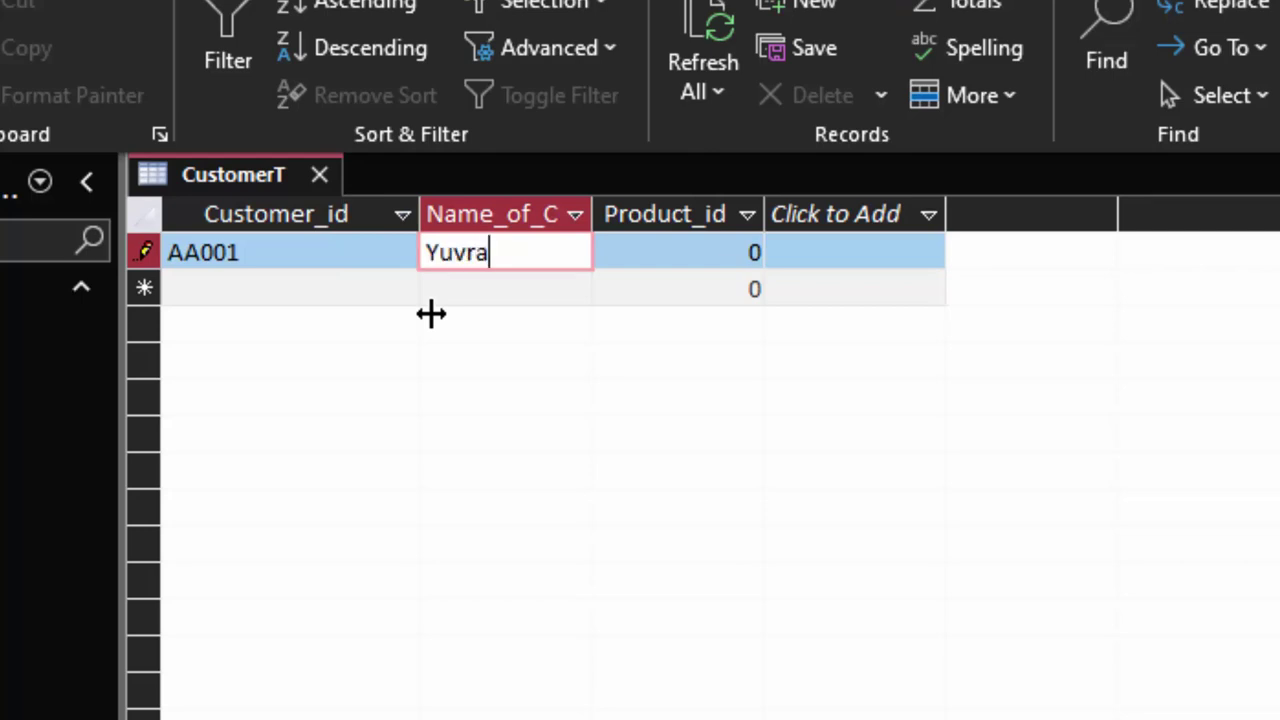
{"action": "type", "text": "j"}
{"action": "key", "text": "Tab"}
{"action": "key", "text": "BackSpace"}
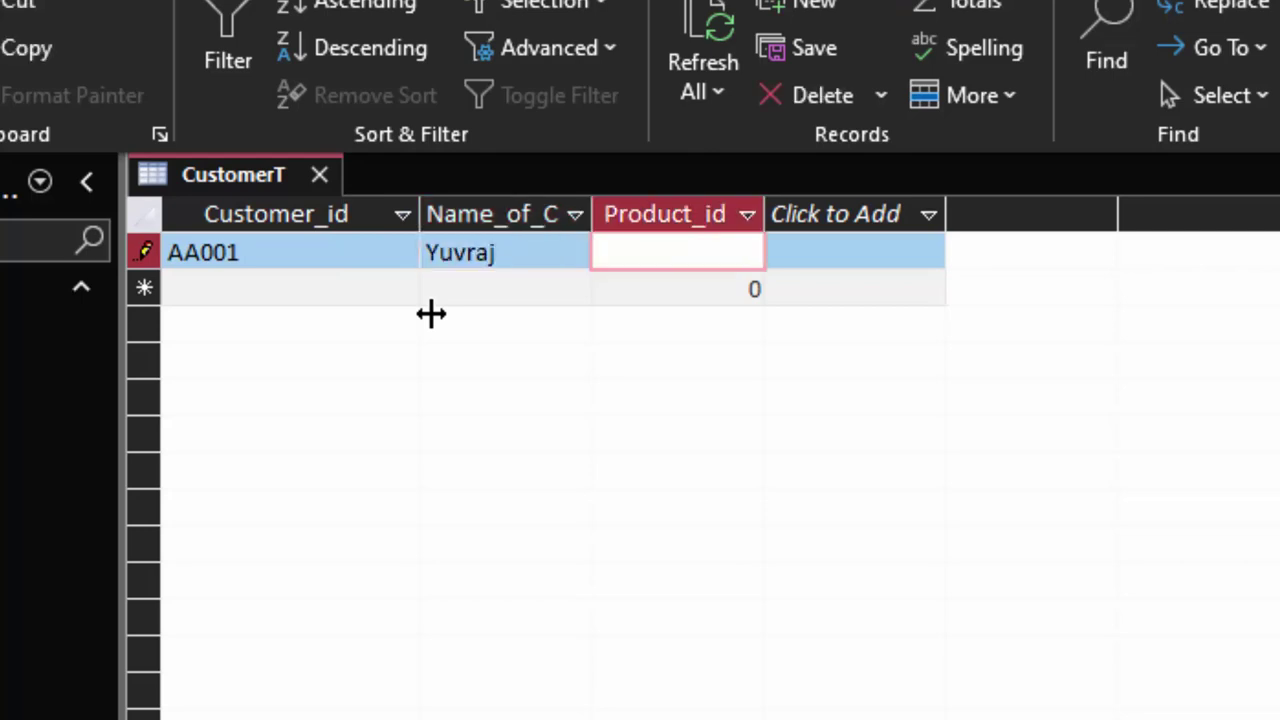
{"action": "type", "text": "1"}
{"action": "key", "text": "Tab"}
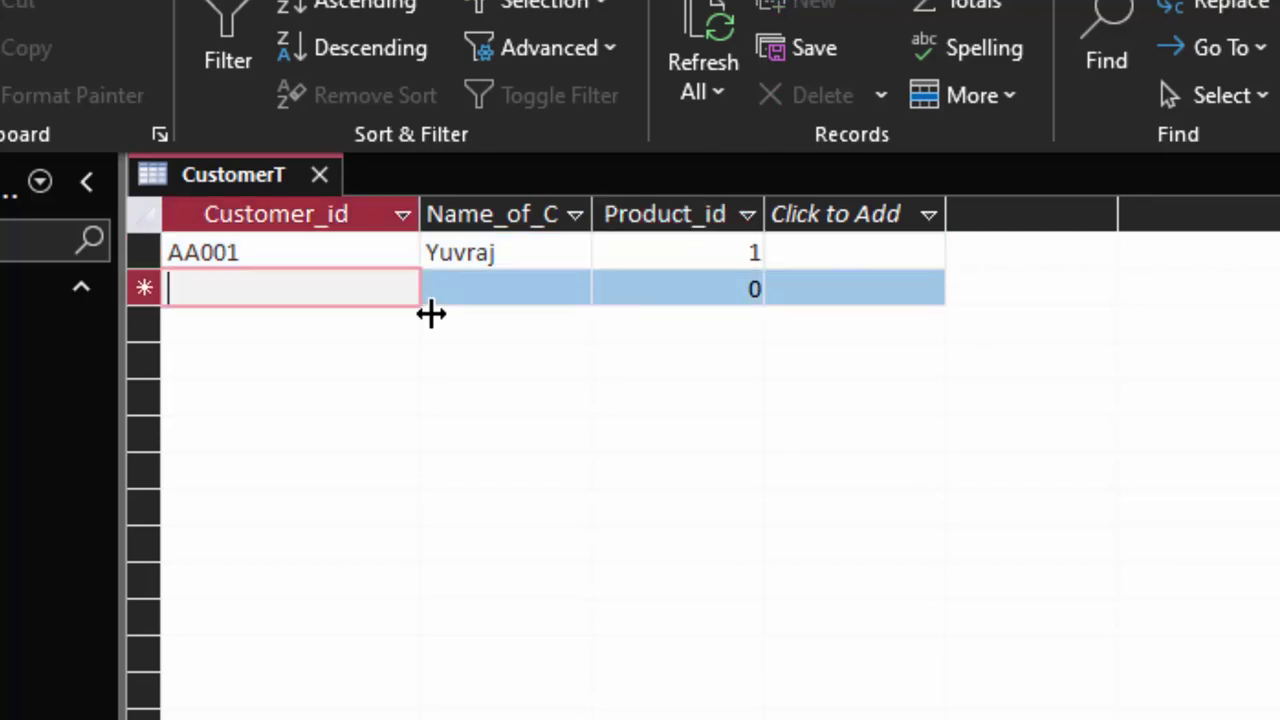
- Enter the second record AA02 with a customer name and Product_id 2, then fix its customer id
{"action": "type", "text": "AA02"}
{"action": "key", "text": "Tab"}
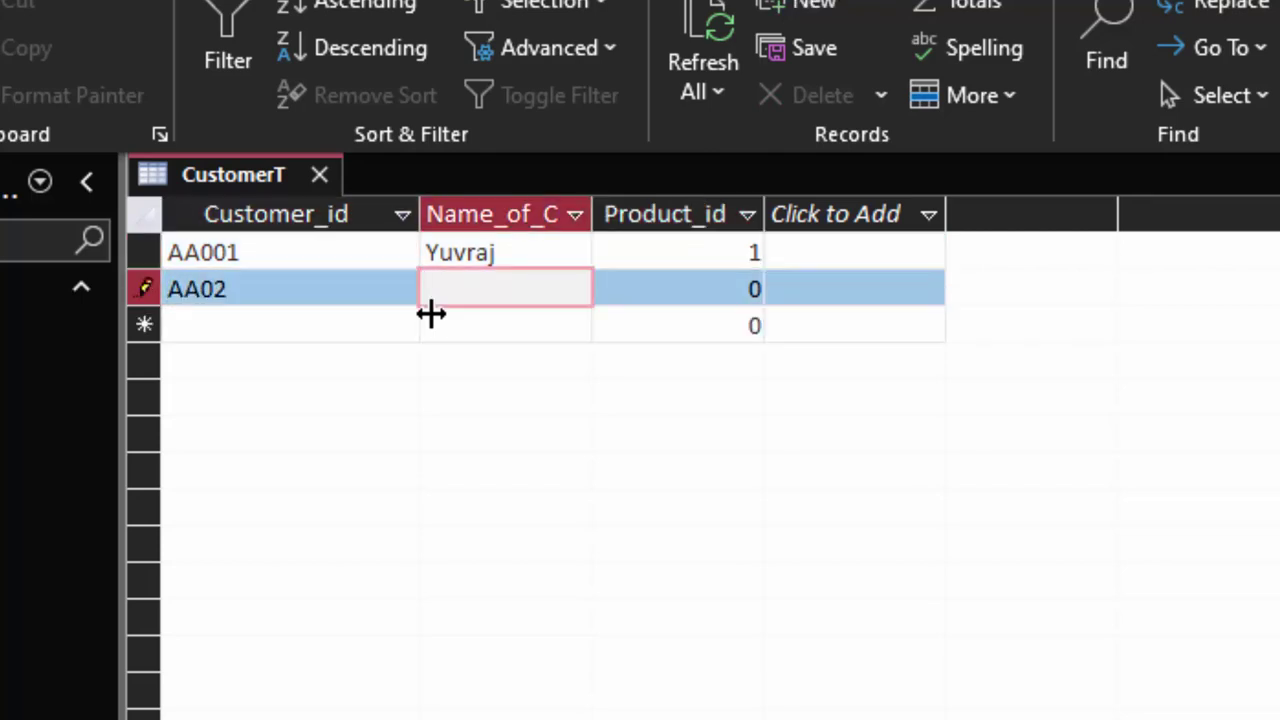
{"action": "type", "text": "H"}
{"action": "type", "text": "eena"}
{"action": "key", "text": "Tab"}
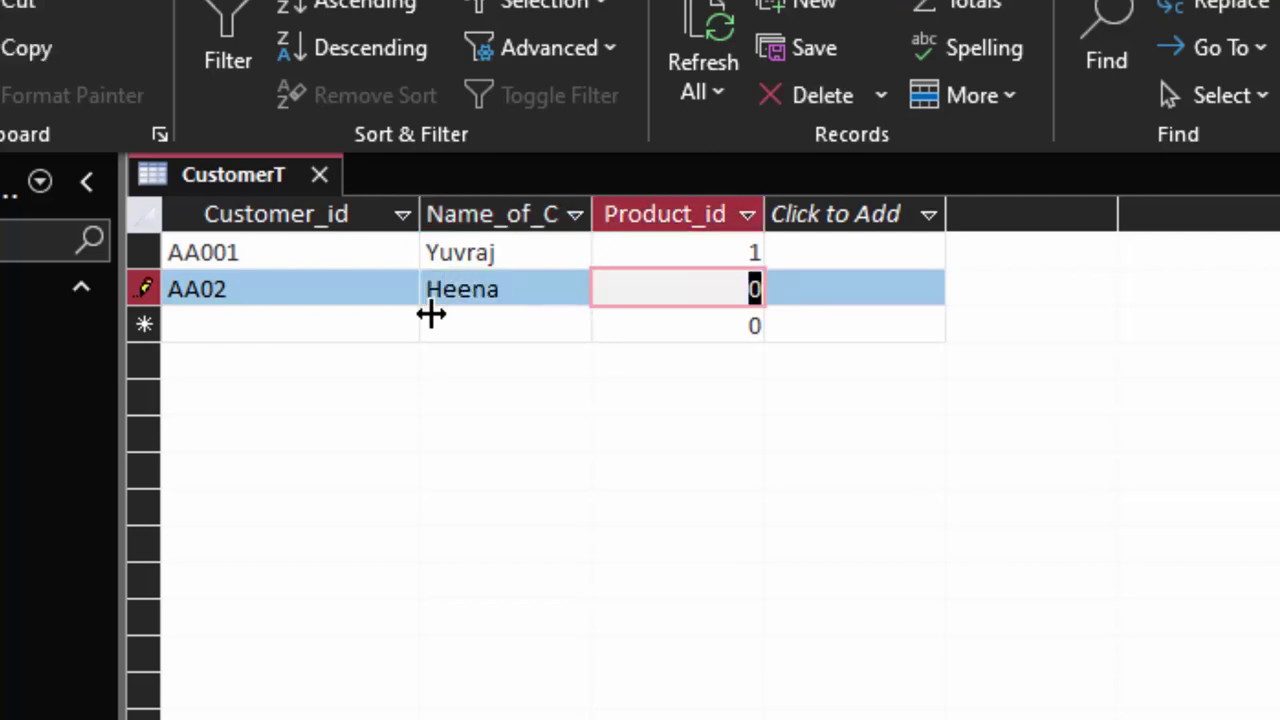
{"action": "type", "text": "2"}
{"action": "key", "text": "Tab"}
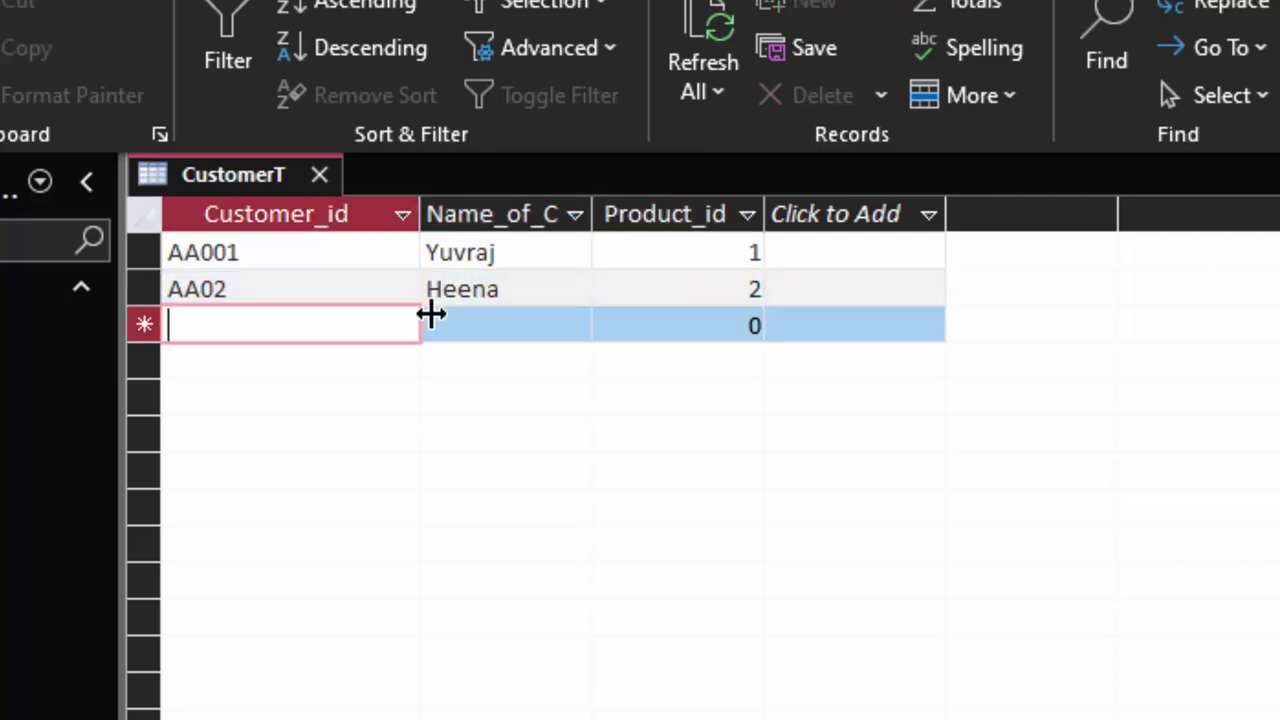
{"action": "left_click", "coordinate": [216, 296]}
{"action": "type", "text": "0"}
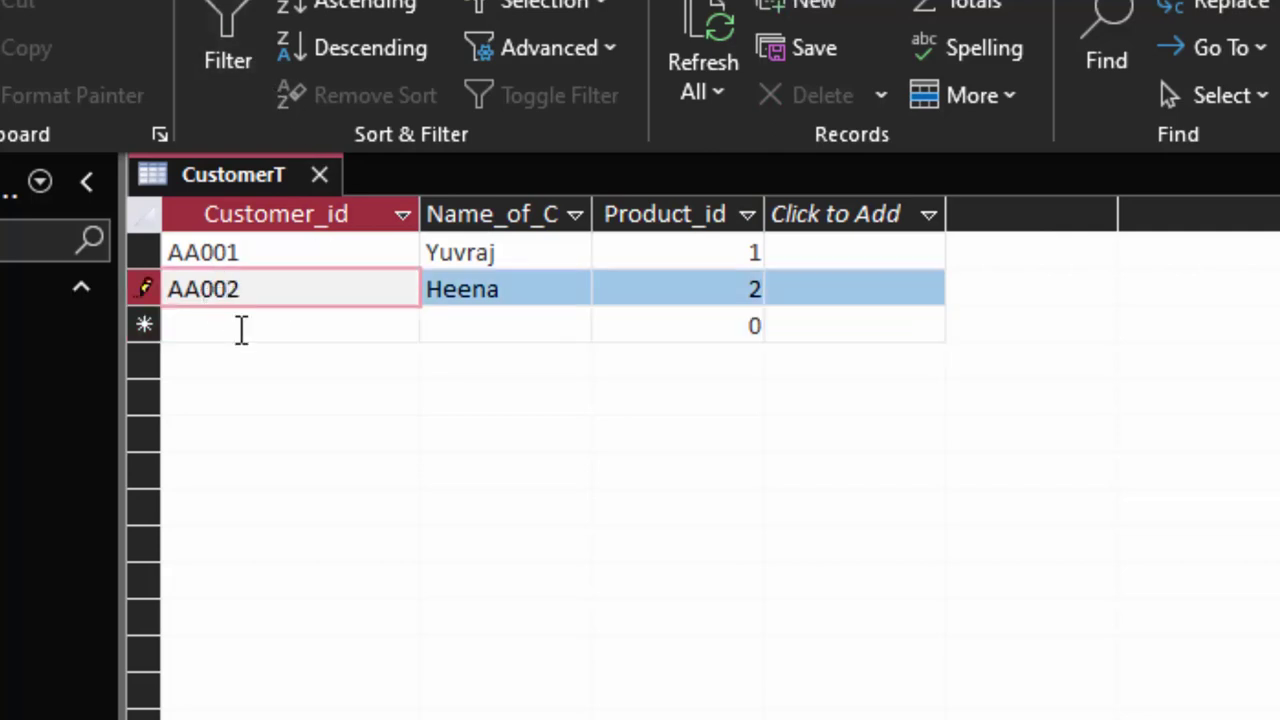
{"action": "left_click", "coordinate": [240, 328]}
- Enter the third record A003 with a customer name and Product_id 3, then close CustomerT
{"action": "type", "text": "A00"}
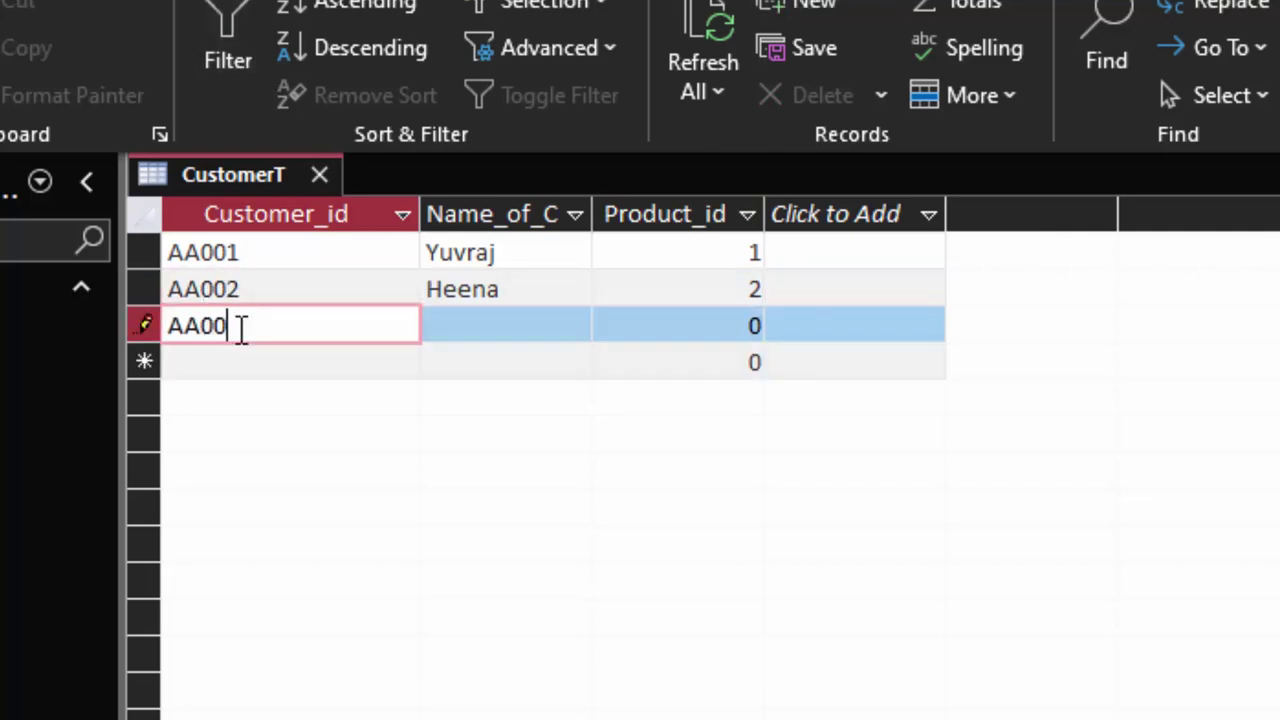
{"action": "type", "text": "3"}
{"action": "key", "text": "Tab"}
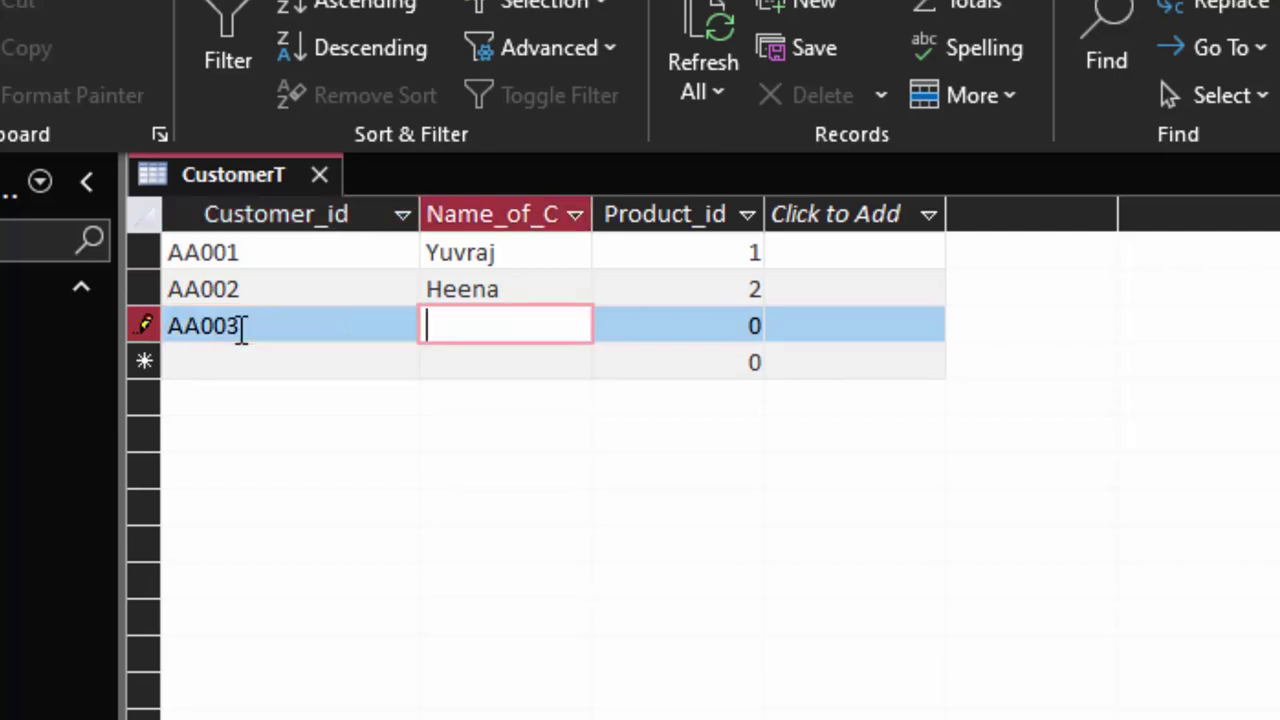
{"action": "type", "text": "Rajve"}
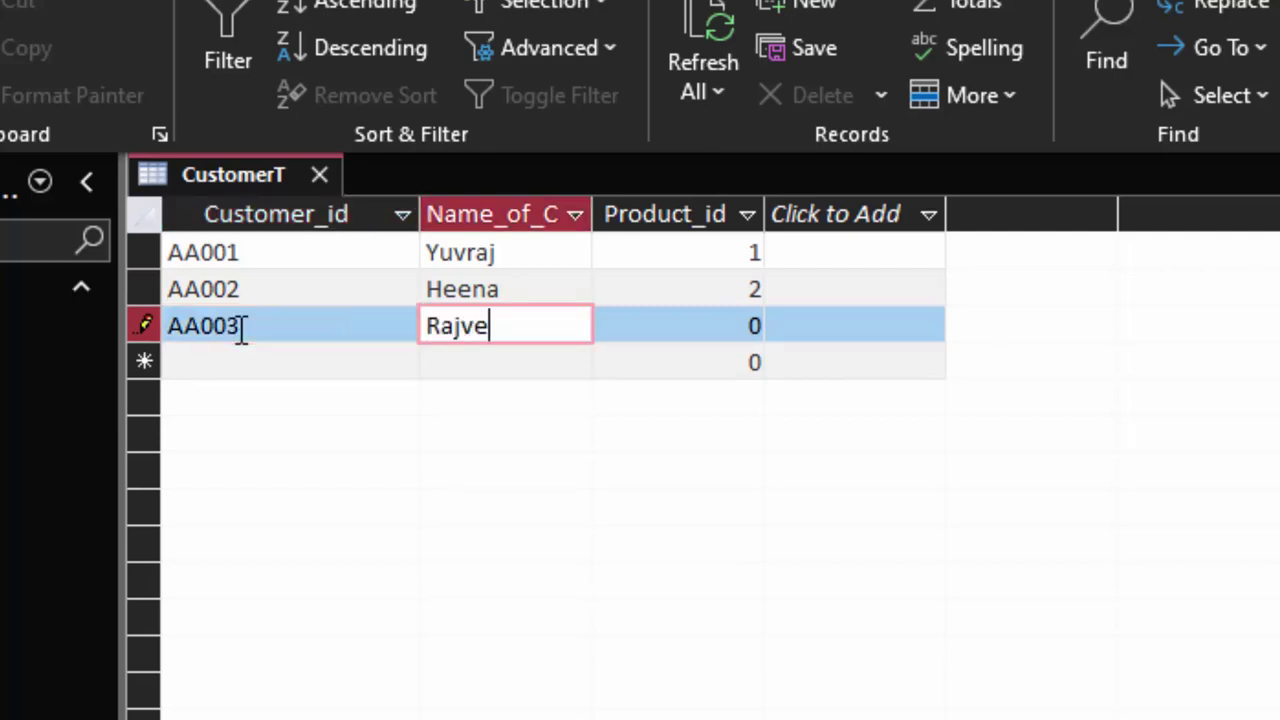
{"action": "type", "text": "er"}
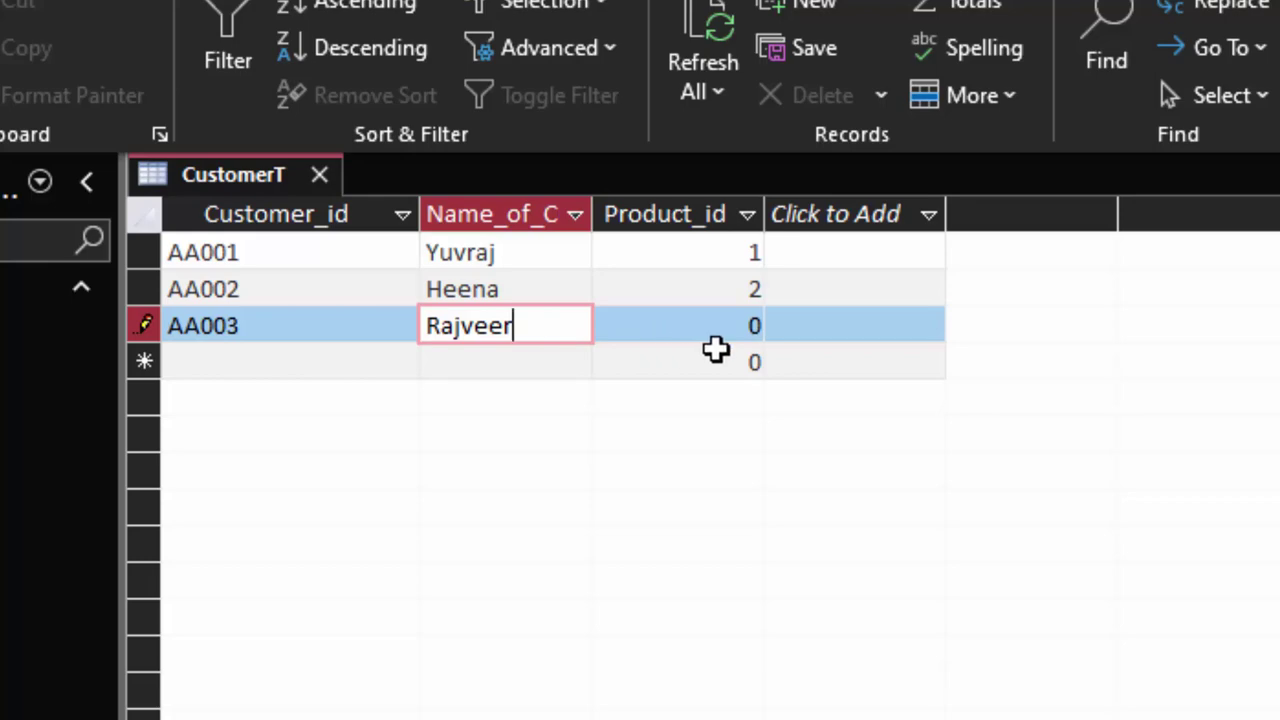
{"action": "left_click", "coordinate": [726, 323]}
{"action": "key", "text": "BackSpace"}
{"action": "type", "text": "3"}
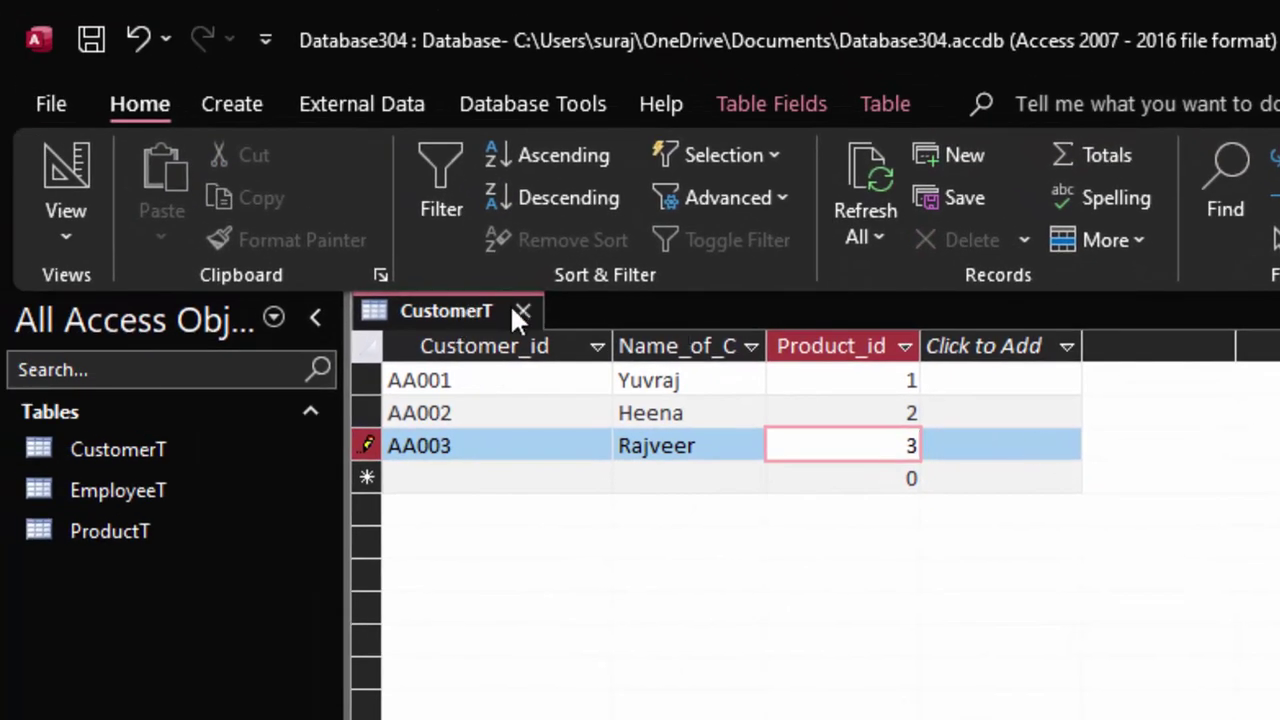
{"action": "left_click", "coordinate": [512, 309]}
- Save the table layout changes and open the Relationships window from Database Tools
{"action": "left_click", "coordinate": [994, 694]}
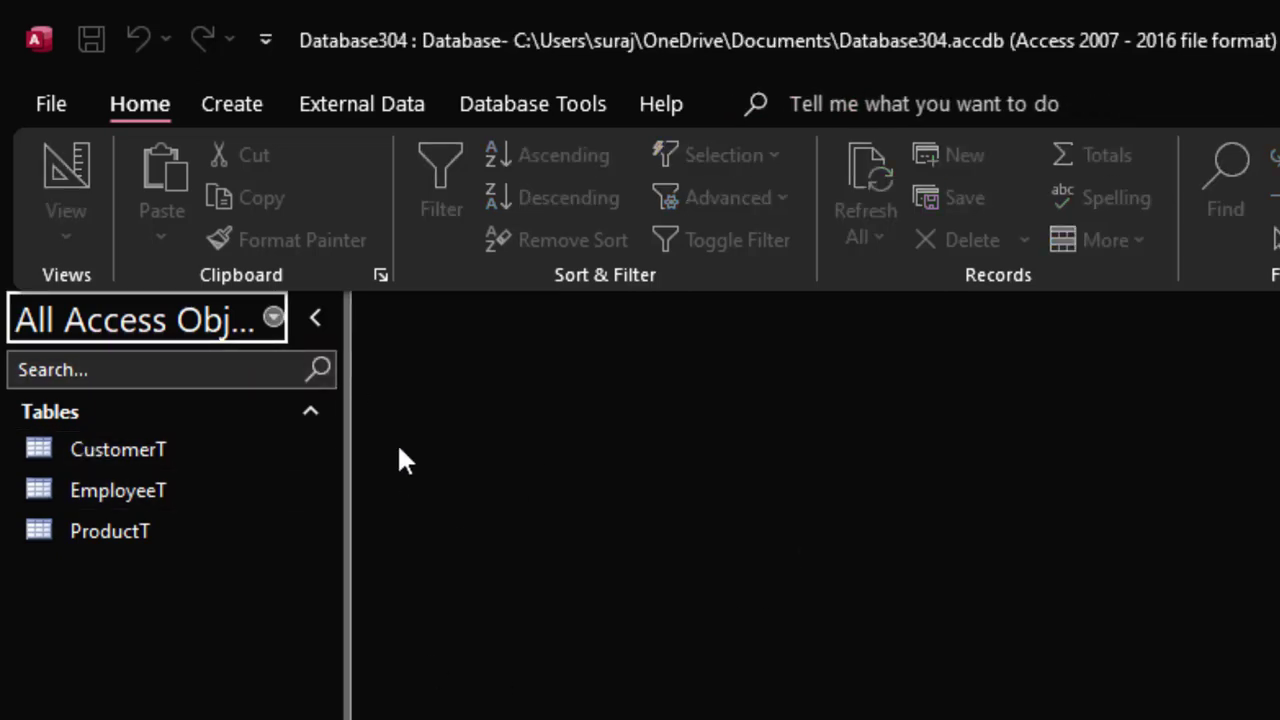
{"action": "left_click", "coordinate": [541, 101]}
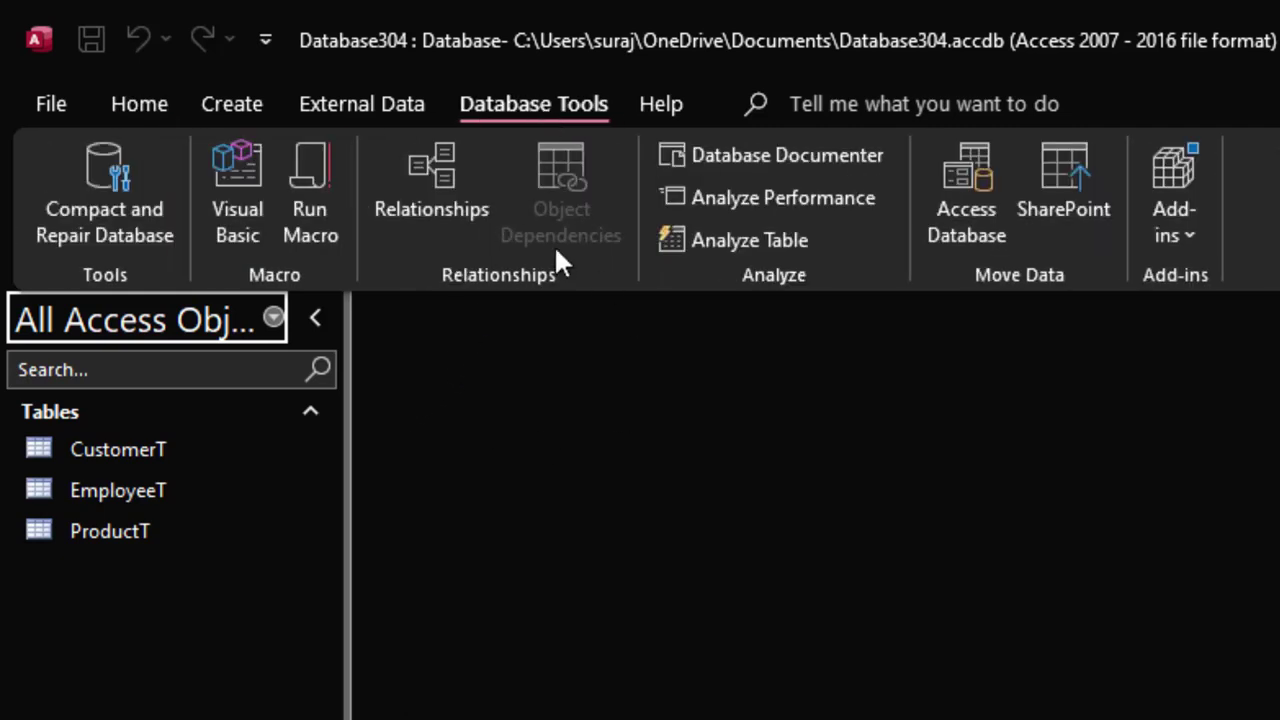
{"action": "left_click", "coordinate": [403, 163]}
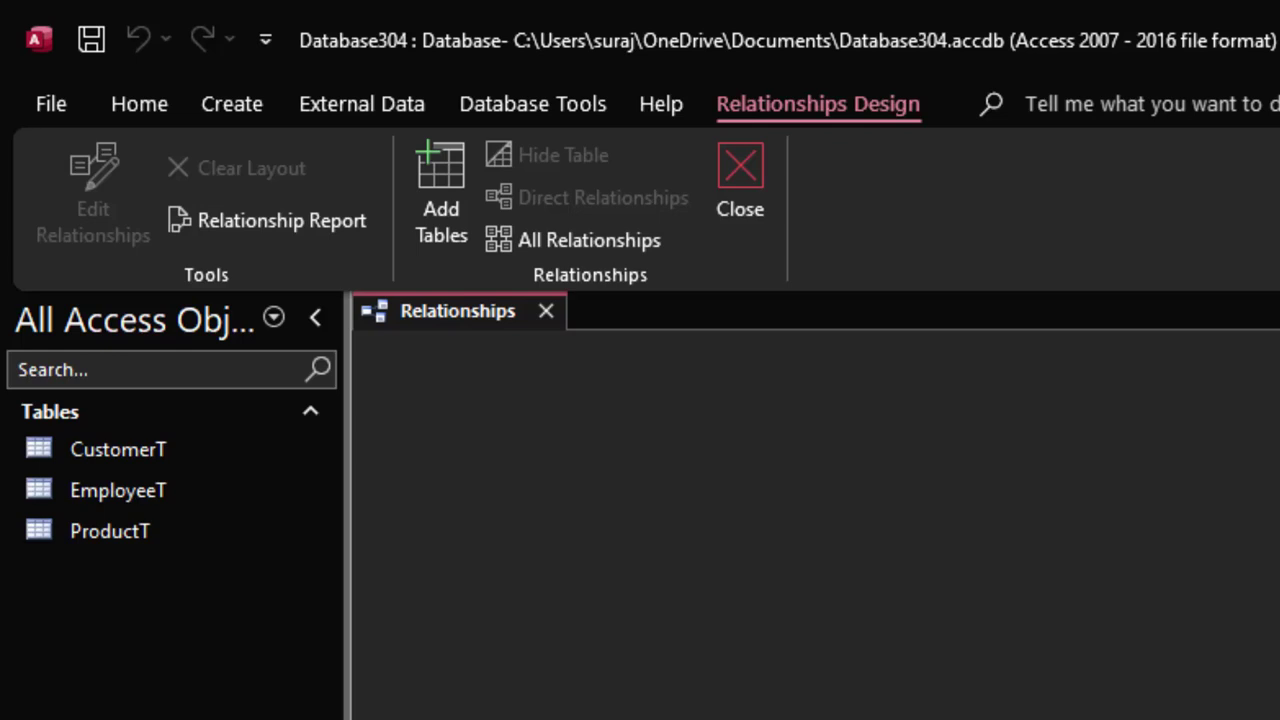
- Add ProductT and EmployeeT to the layout and drag Product_id from ProductT onto EmployeeT's Product_id
{"action": "left_click_drag", "start_coordinate": [110, 531], "coordinate": [729, 506]}
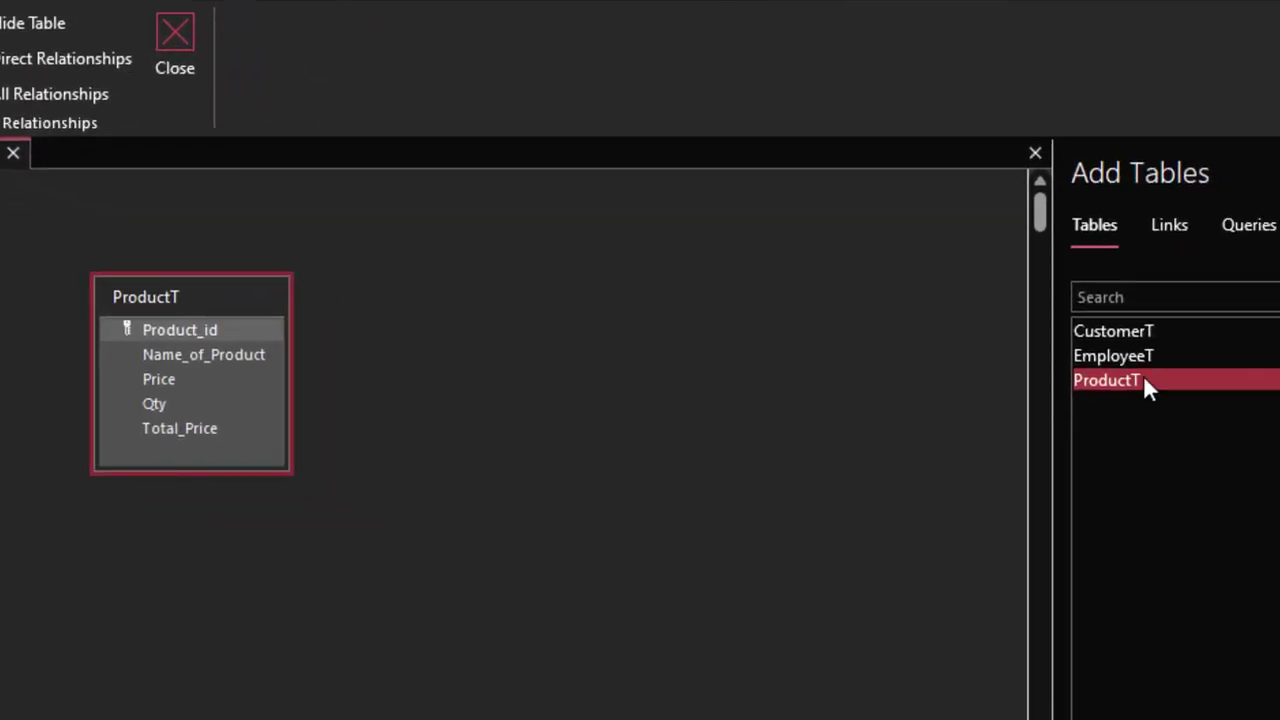
{"action": "left_click_drag", "start_coordinate": [1143, 356], "coordinate": [520, 336]}
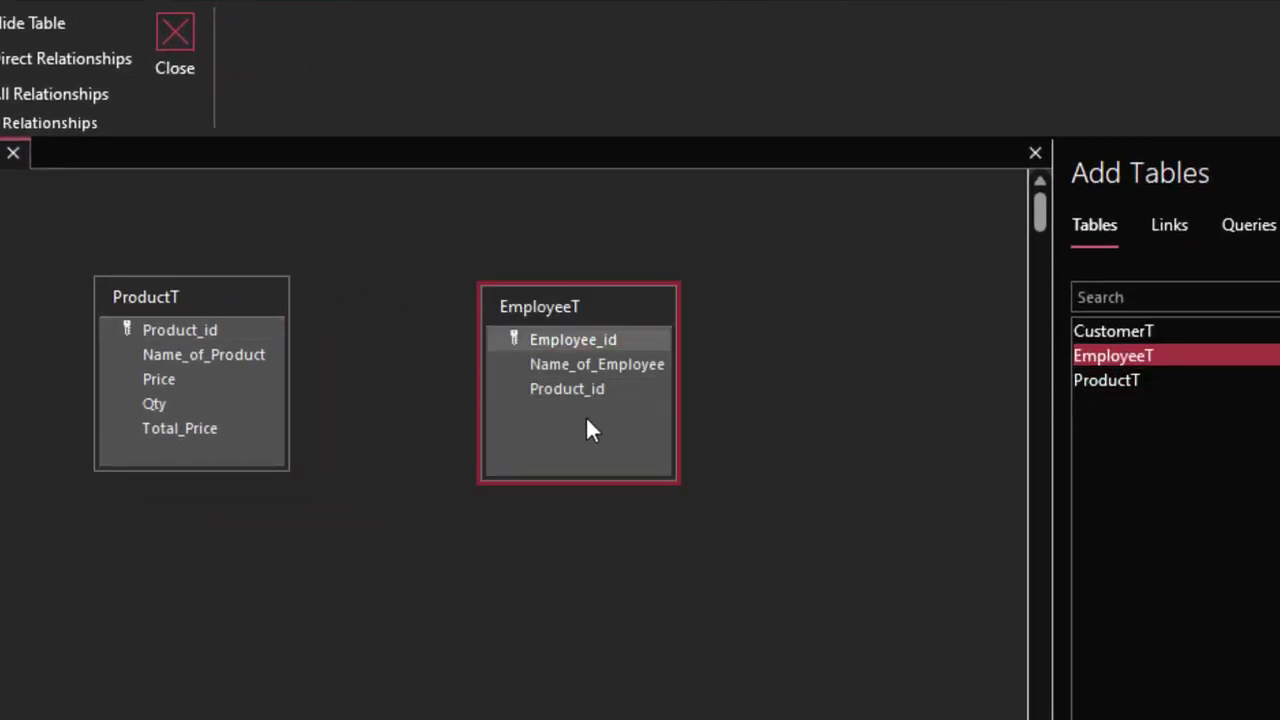
{"action": "left_click", "coordinate": [248, 328]}
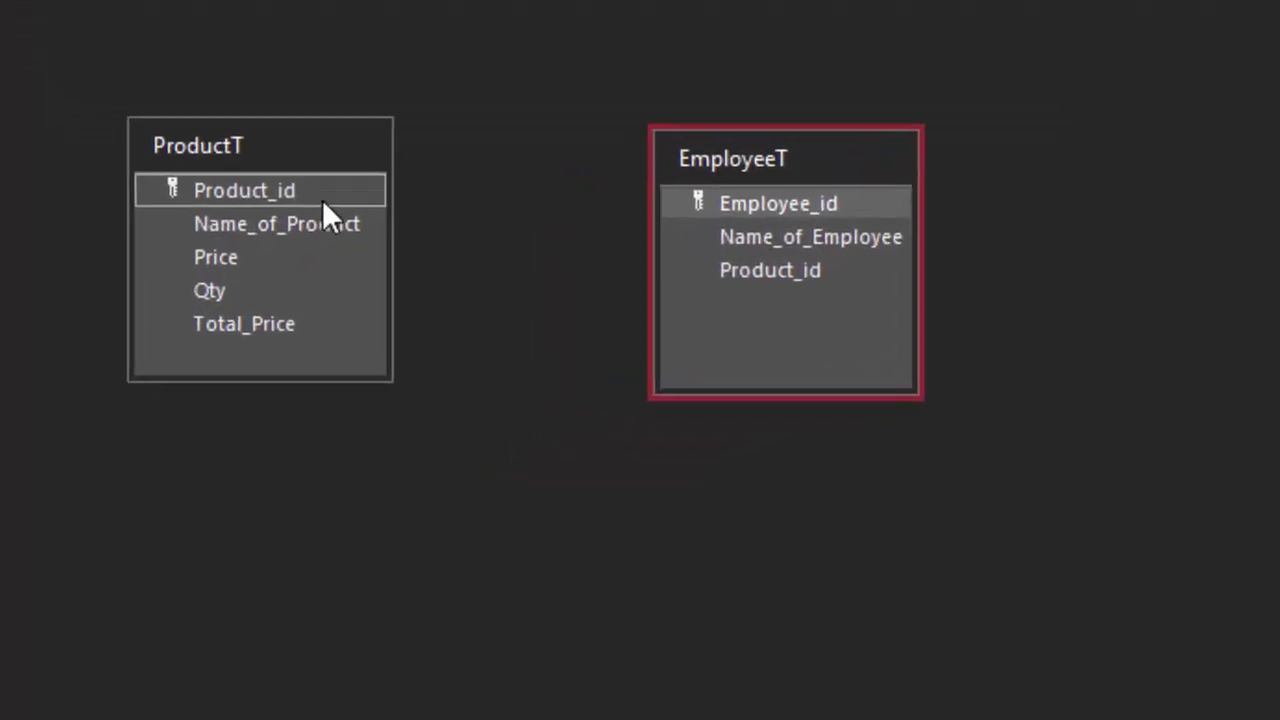
{"action": "left_click_drag", "start_coordinate": [322, 199], "coordinate": [722, 293]}
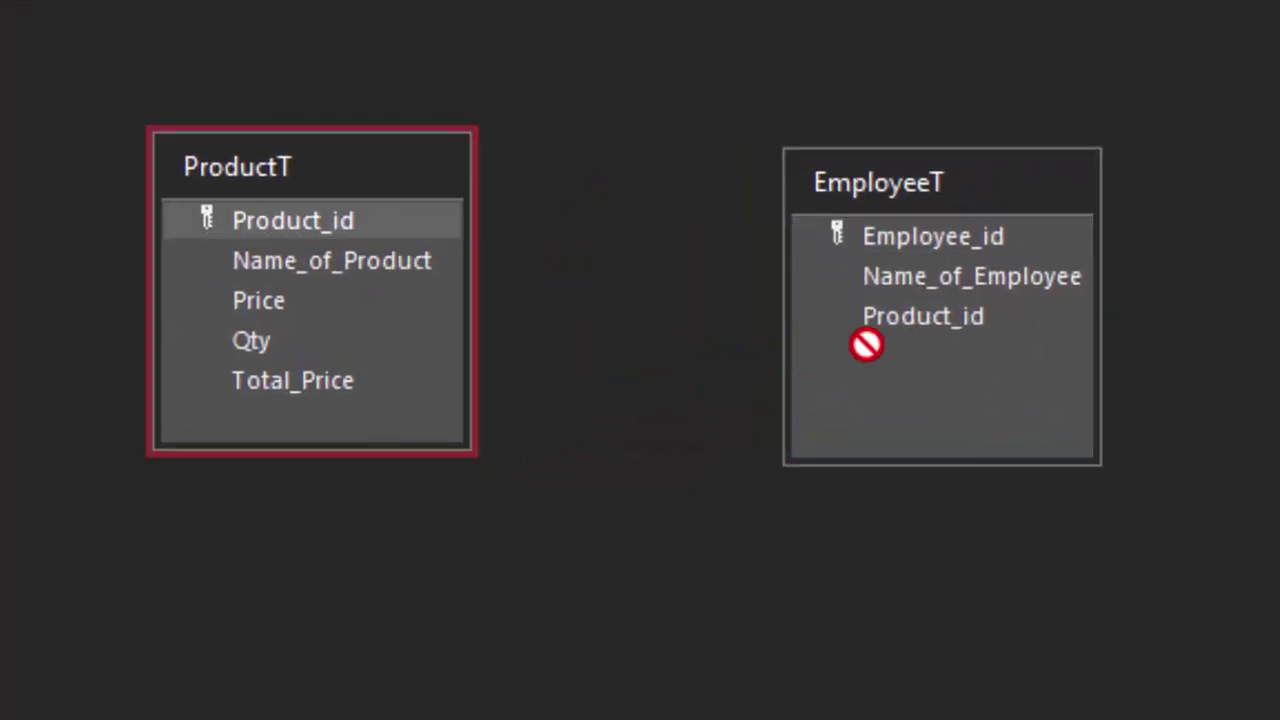
{"action": "left_click_drag", "start_coordinate": [866, 344], "coordinate": [894, 330]}
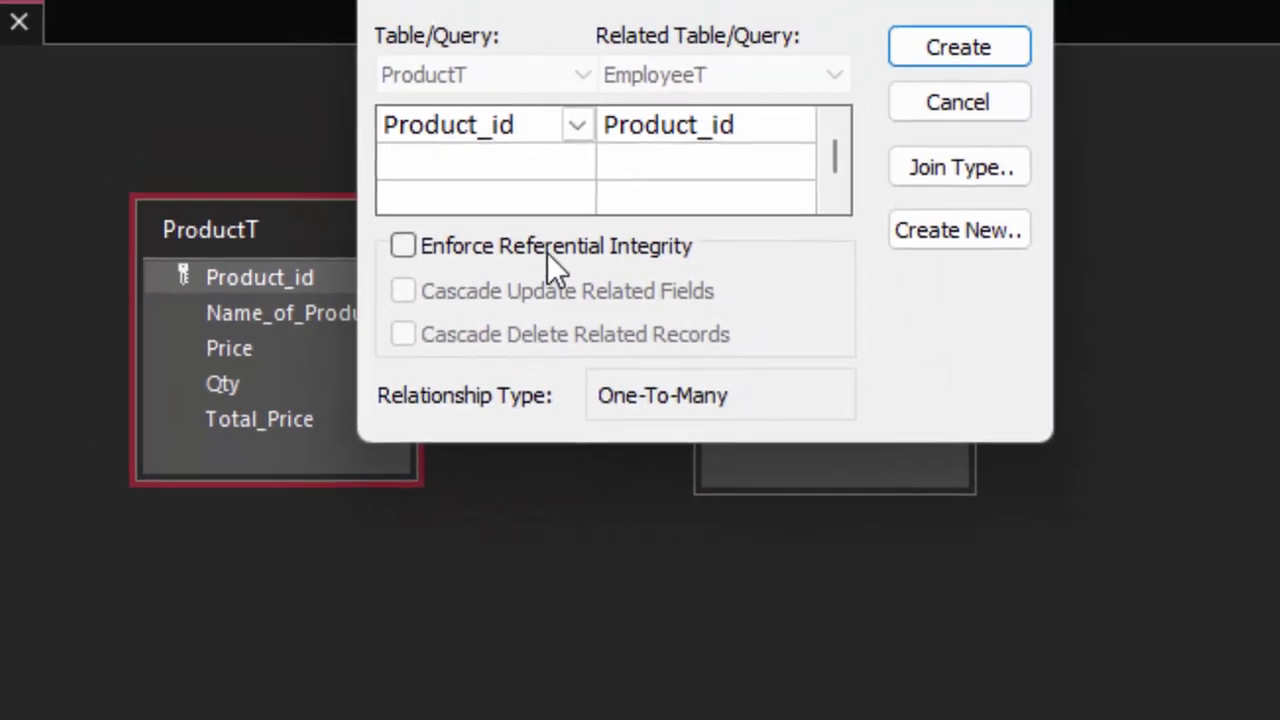
- Create the ProductT–EmployeeT relationship with referential integrity, cascade update and cascade delete
{"action": "left_click", "coordinate": [548, 255]}
{"action": "left_click", "coordinate": [506, 326]}
{"action": "left_click", "coordinate": [522, 364]}
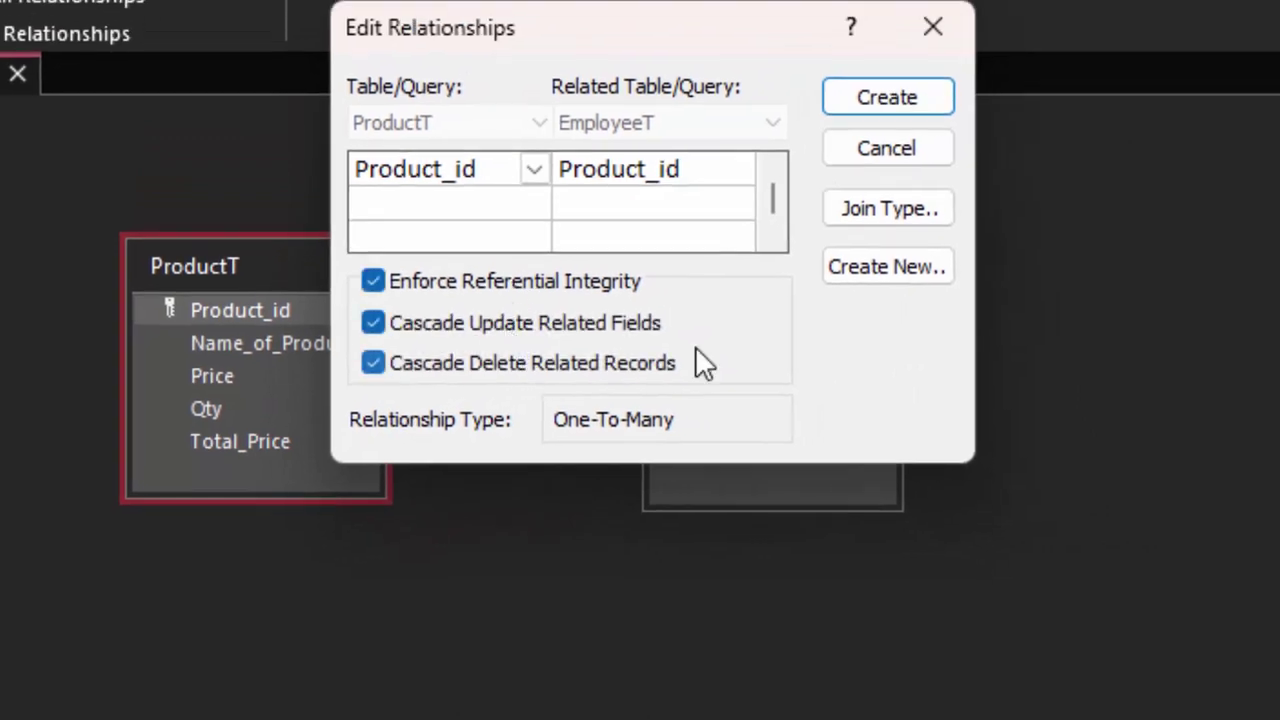
{"action": "left_click", "coordinate": [899, 93]}
- Shift EmployeeT left, add CustomerT to the diagram, and inspect its Product_id field
{"action": "mouse_move", "coordinate": [834, 277]}
{"action": "left_mouse_down"}
{"action": "mouse_move", "coordinate": [784, 292]}
{"action": "mouse_move", "coordinate": [778, 323]}
{"action": "left_mouse_up"}
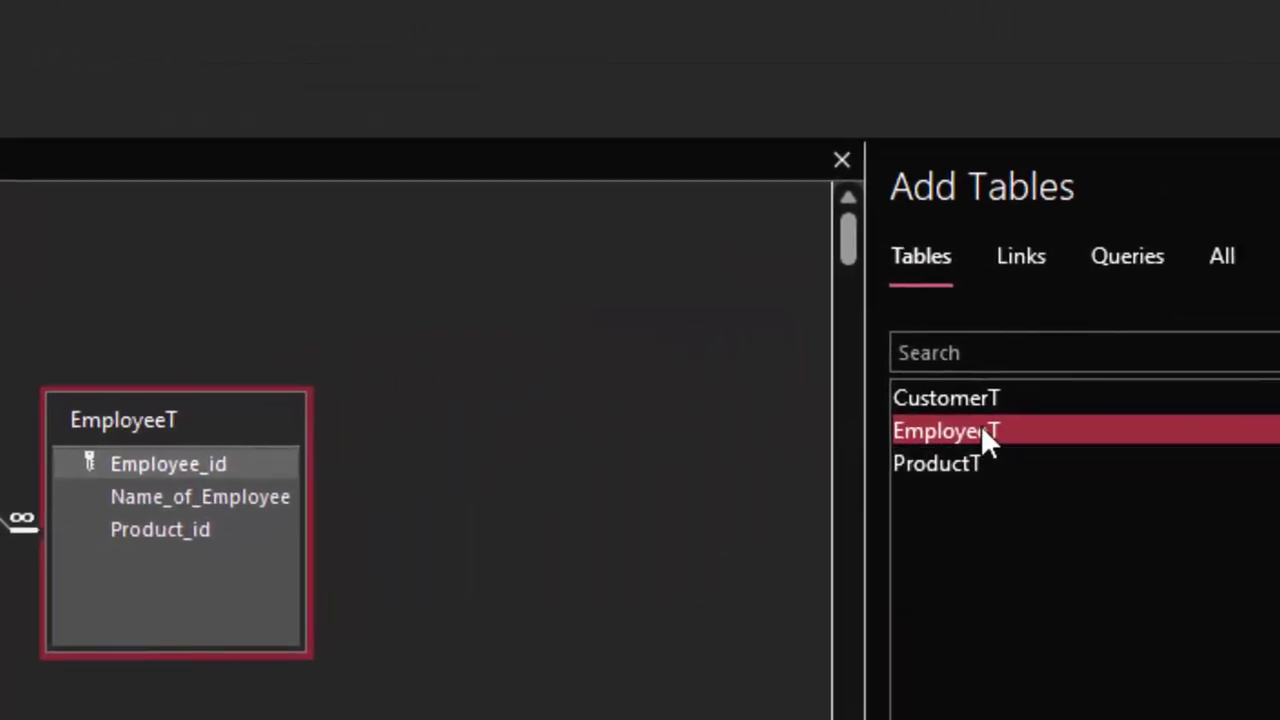
{"action": "mouse_move", "coordinate": [958, 402]}
{"action": "left_mouse_down"}
{"action": "mouse_move", "coordinate": [812, 405]}
{"action": "mouse_move", "coordinate": [557, 440]}
{"action": "left_mouse_up"}
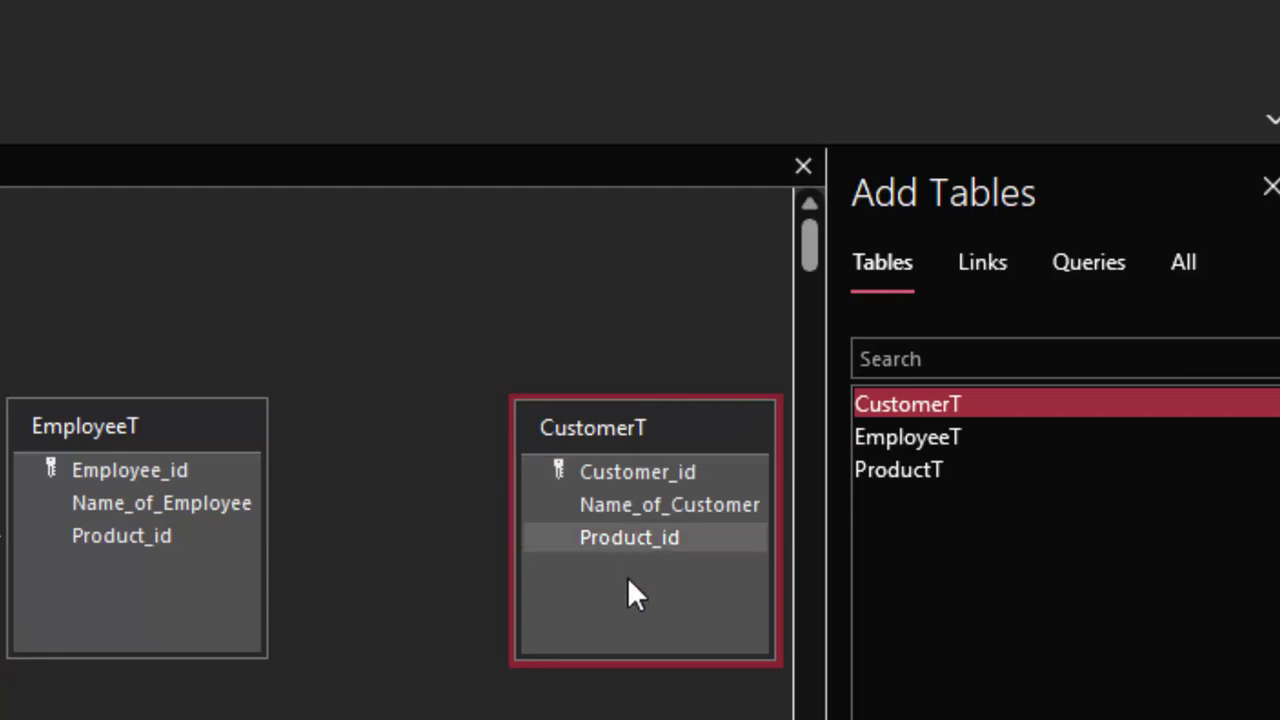
{"action": "left_click", "coordinate": [633, 545]}
{"action": "right_click", "coordinate": [640, 550]}
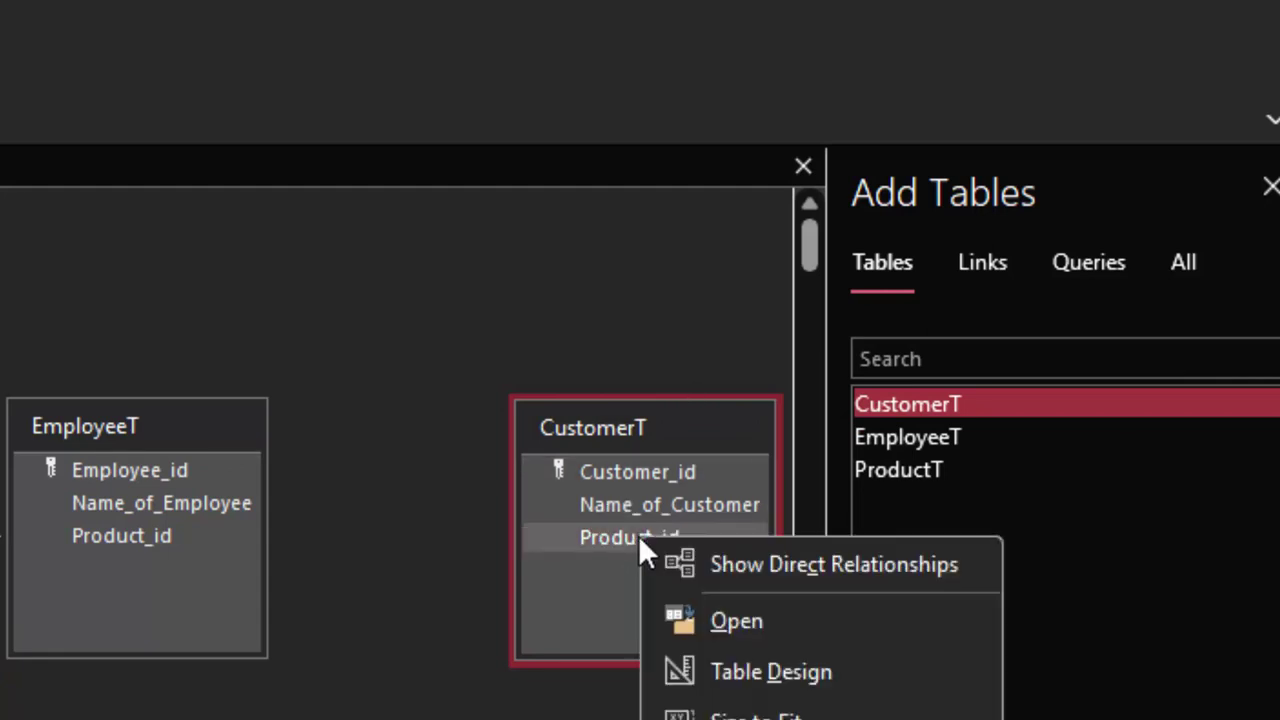
{"action": "left_click", "coordinate": [407, 637]}
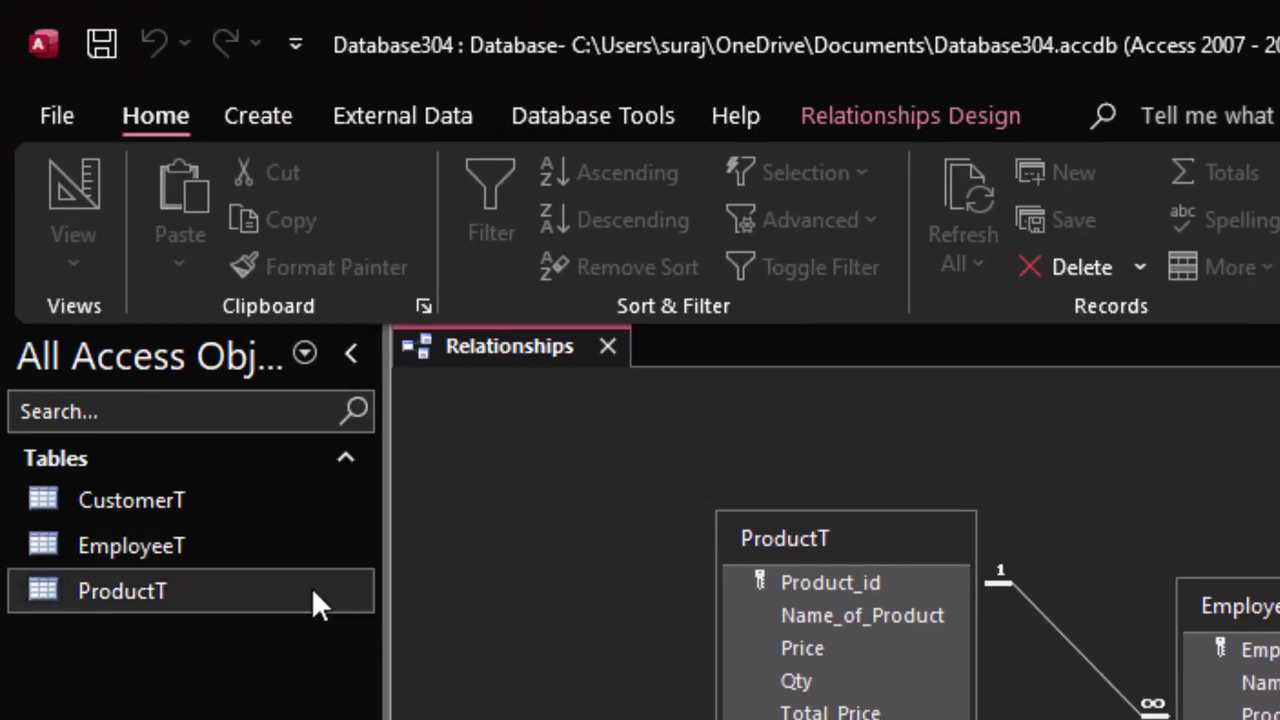
- Open the ProductT and CustomerT table designs, then view CustomerT's datasheet
{"action": "right_click", "coordinate": [311, 587]}
{"action": "left_click", "coordinate": [440, 641]}
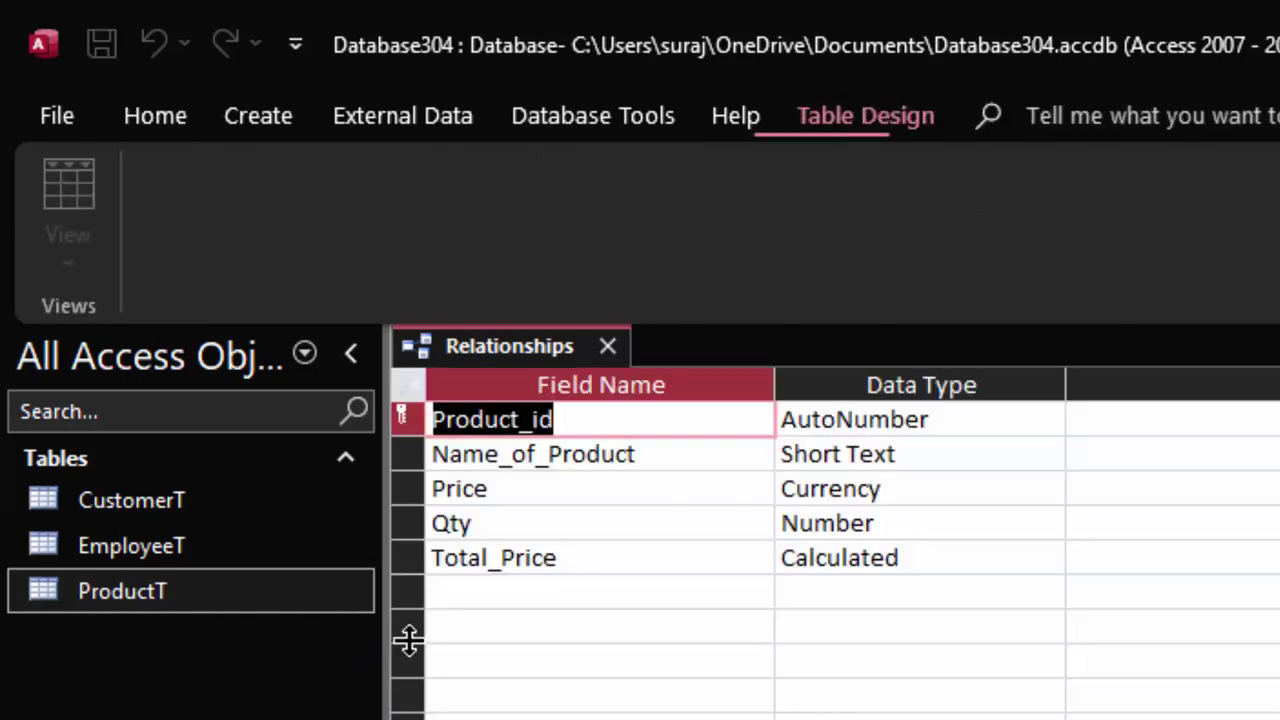
{"action": "left_click", "coordinate": [493, 600]}
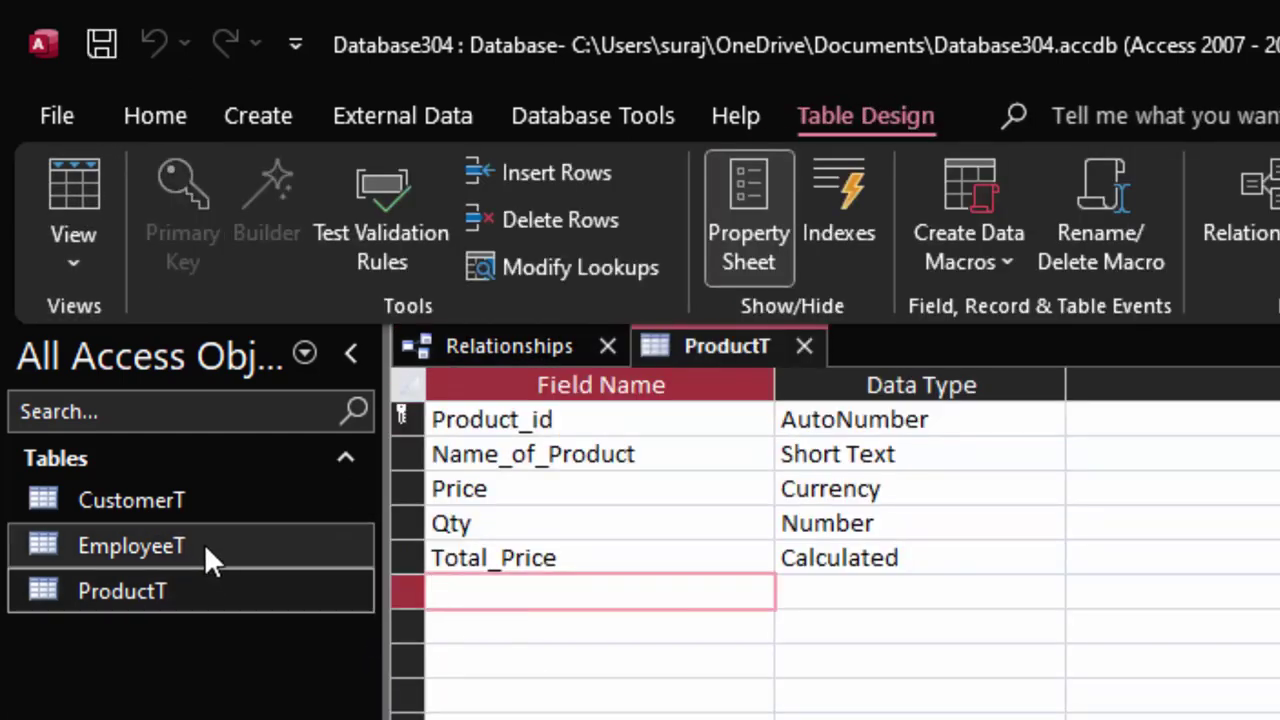
{"action": "left_click_drag", "start_coordinate": [191, 512], "coordinate": [194, 518]}
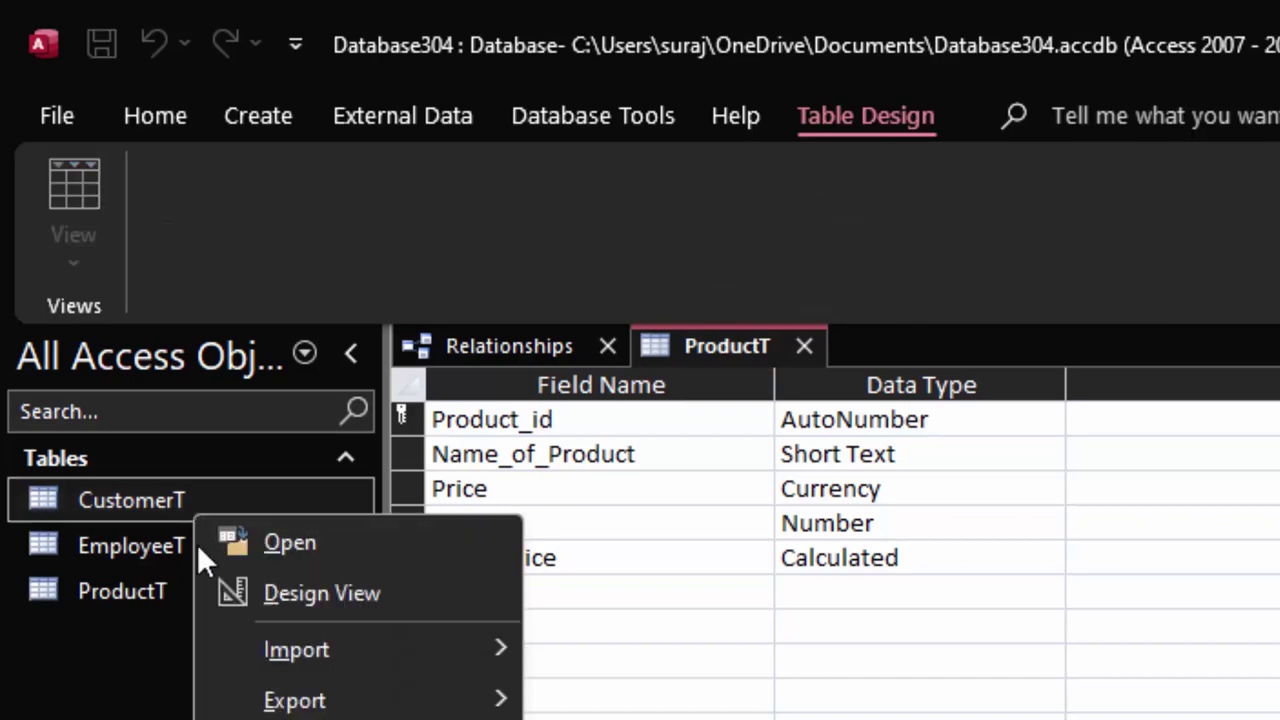
{"action": "left_click", "coordinate": [288, 596]}
{"action": "left_click", "coordinate": [482, 522]}
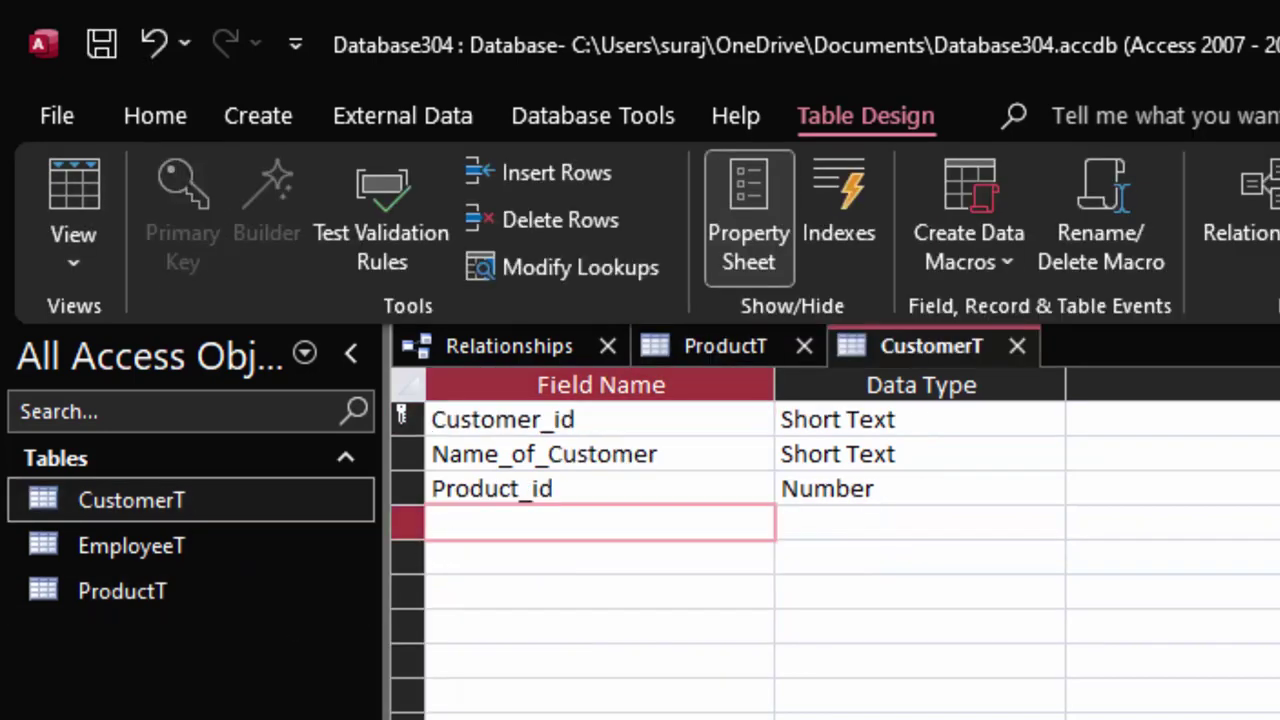
{"action": "left_click", "coordinate": [73, 234]}
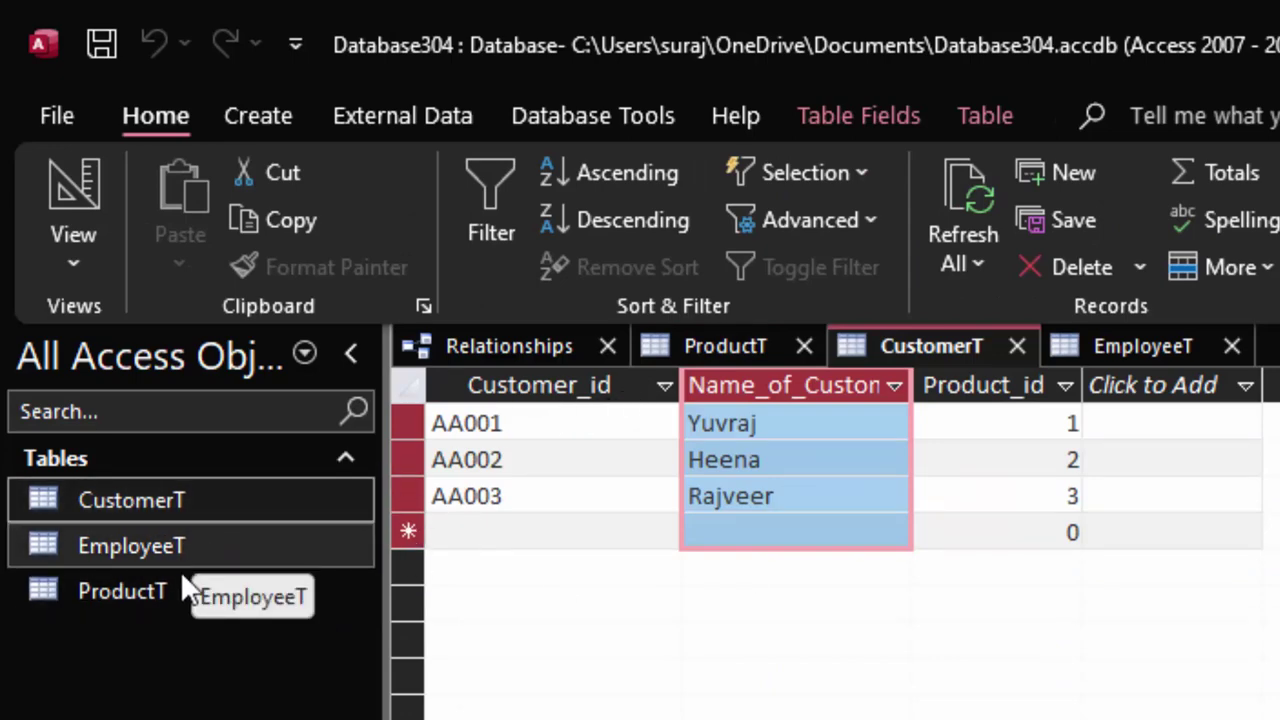
- Reopen CustomerT's design, begin typing the Employee_id field name, and open EmployeeT's design
{"action": "right_click", "coordinate": [151, 488]}
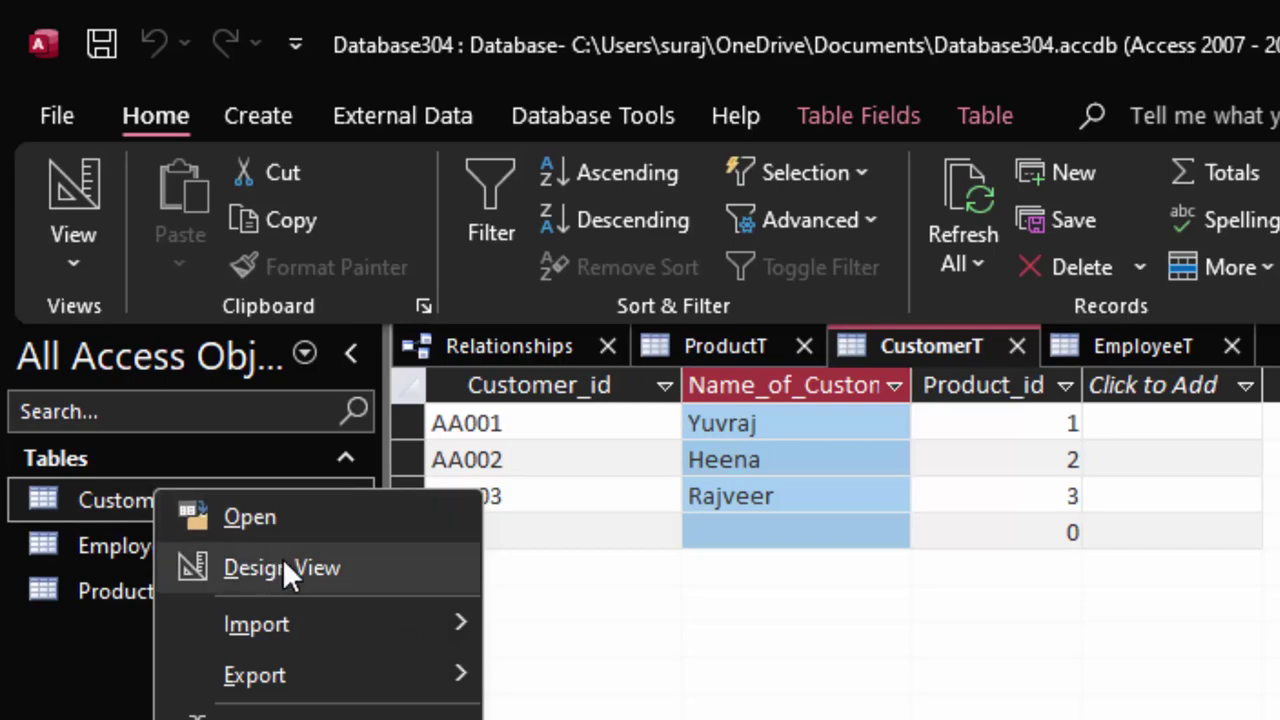
{"action": "left_click", "coordinate": [284, 566]}
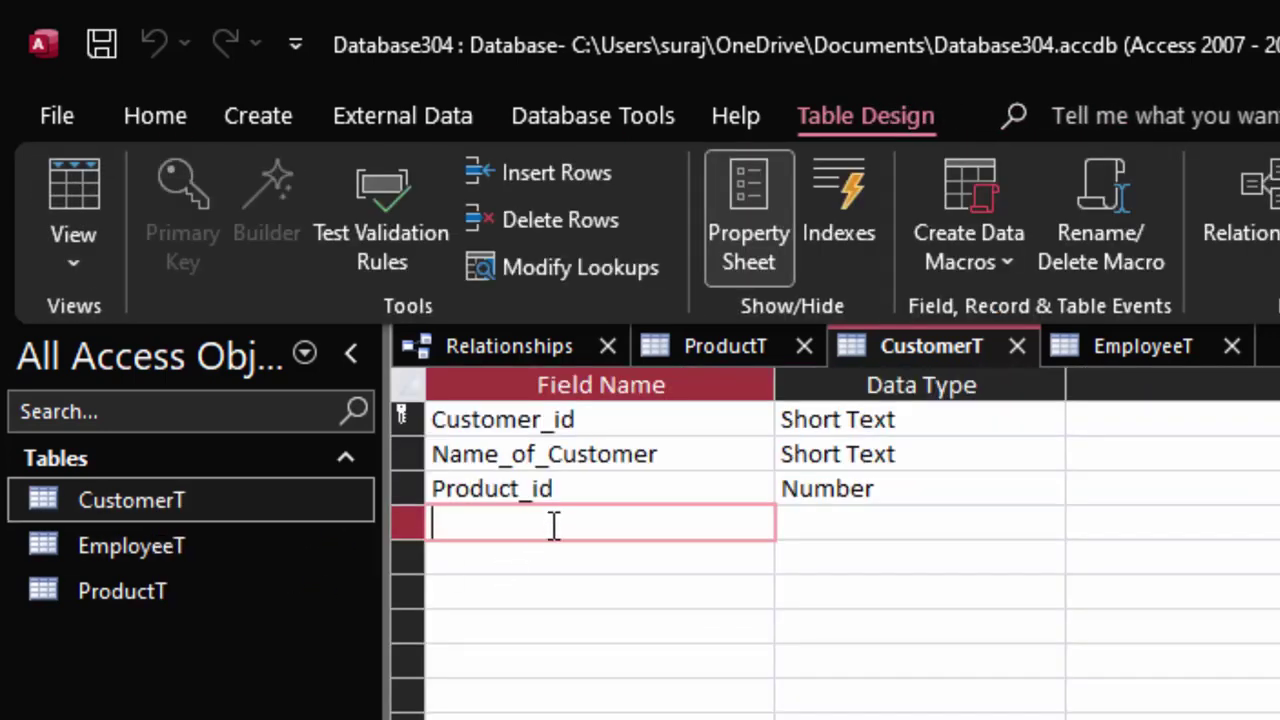
{"action": "type", "text": "Employee_id"}
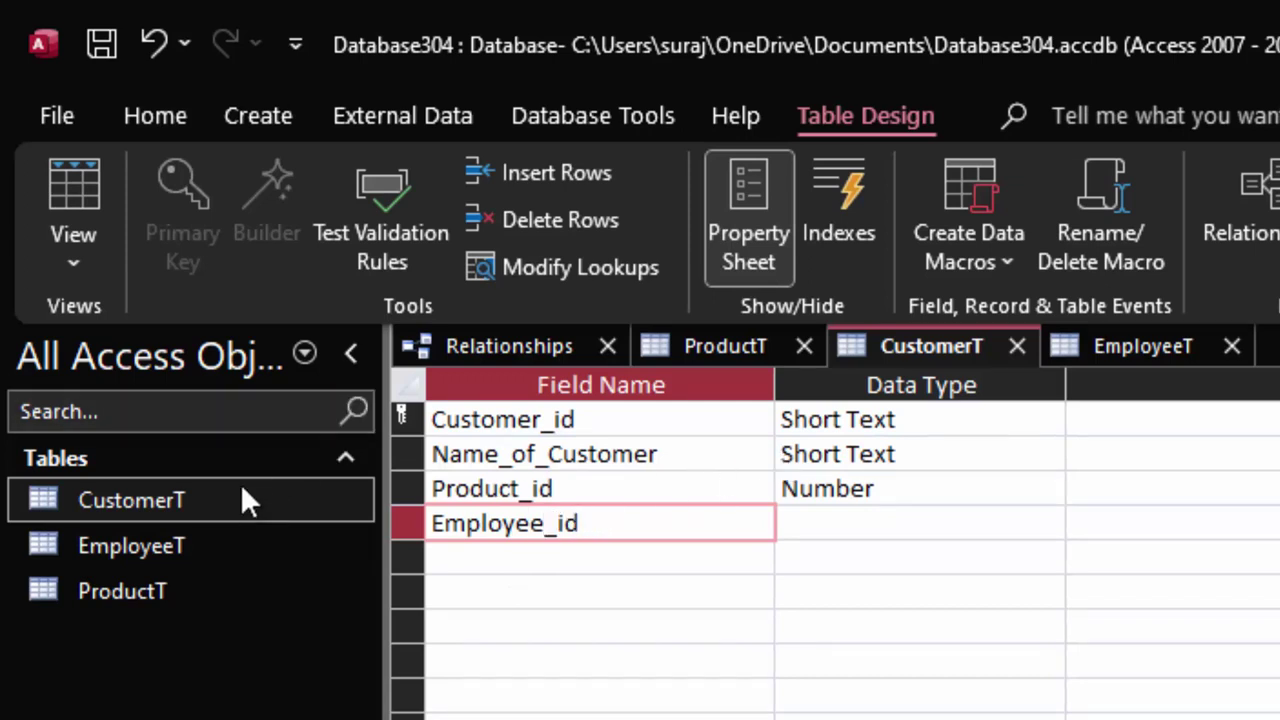
{"action": "left_click", "coordinate": [209, 543]}
{"action": "right_click", "coordinate": [209, 543]}
{"action": "left_click", "coordinate": [298, 628]}
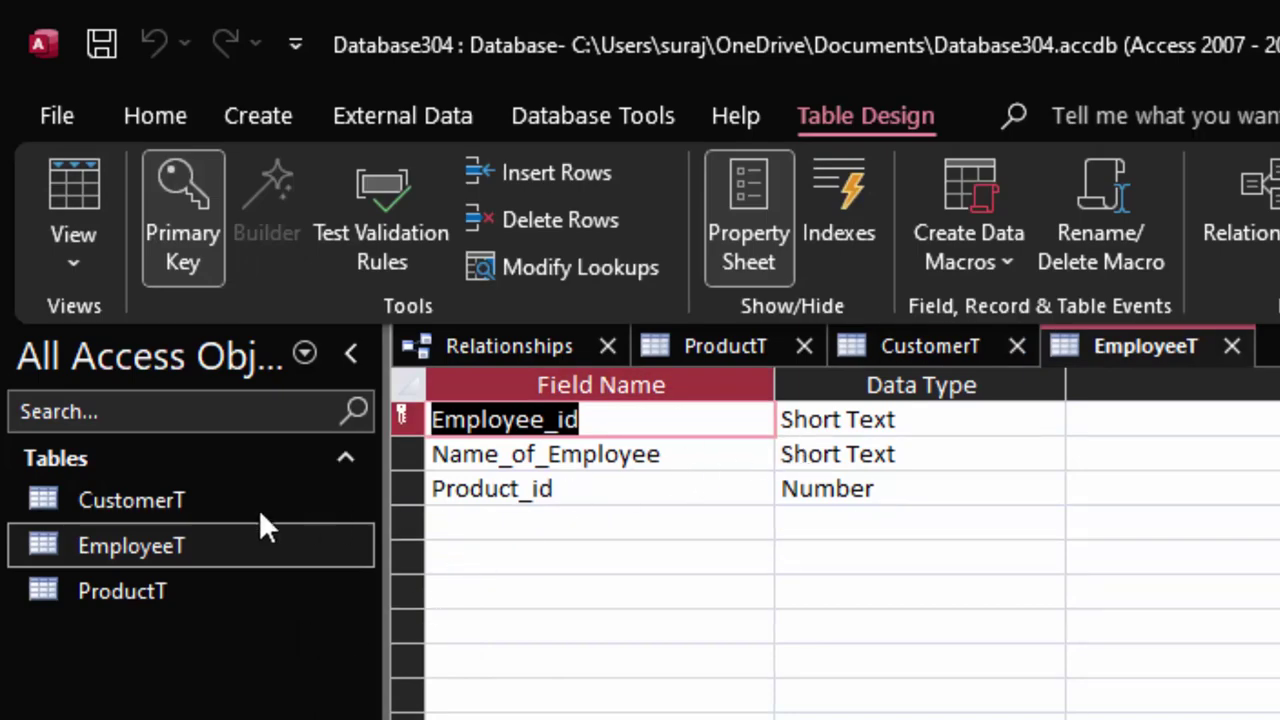
- Return to CustomerT's design and save it with the new Employee_id field, switching to Datasheet view
{"action": "left_click", "coordinate": [155, 505]}
{"action": "right_click", "coordinate": [155, 505]}
{"action": "left_click", "coordinate": [254, 574]}
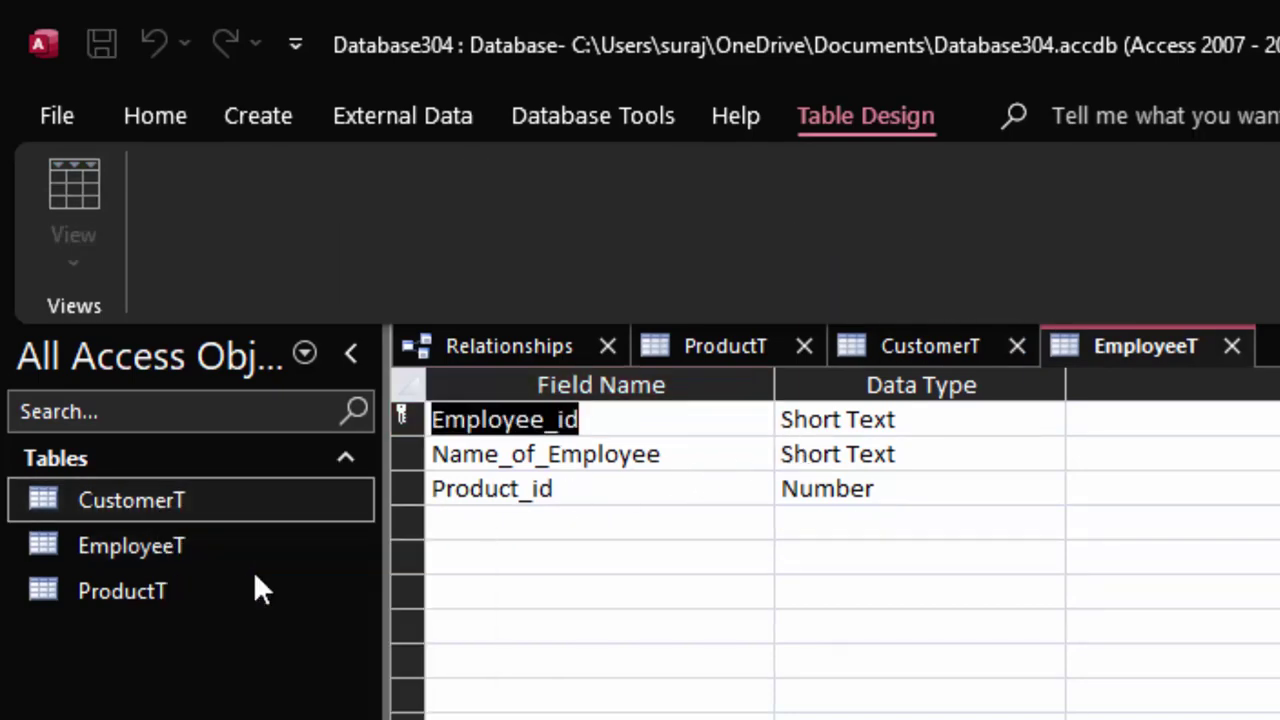
{"action": "left_click", "coordinate": [674, 523]}
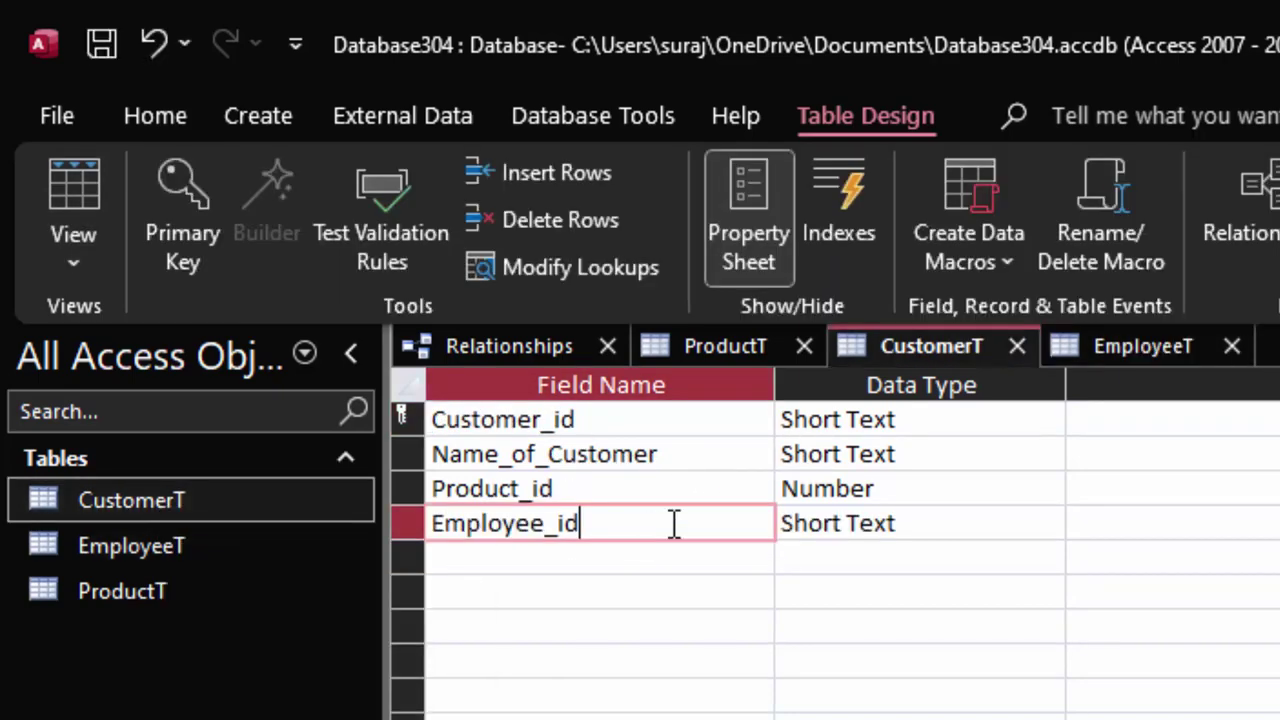
{"action": "left_click", "coordinate": [72, 205]}
{"action": "key", "text": "Return"}
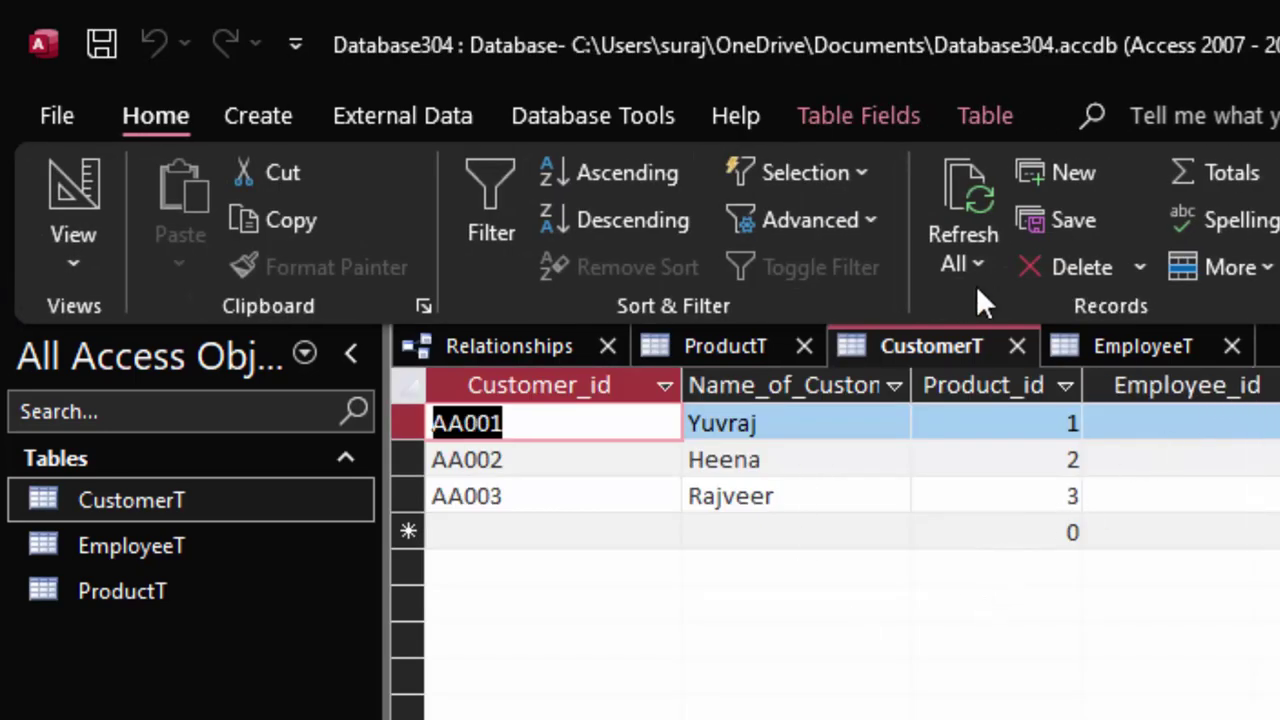
- Open EmployeeT's records, then give CustomerT's first customer Employee_id KK001
{"action": "double_click", "coordinate": [173, 556]}
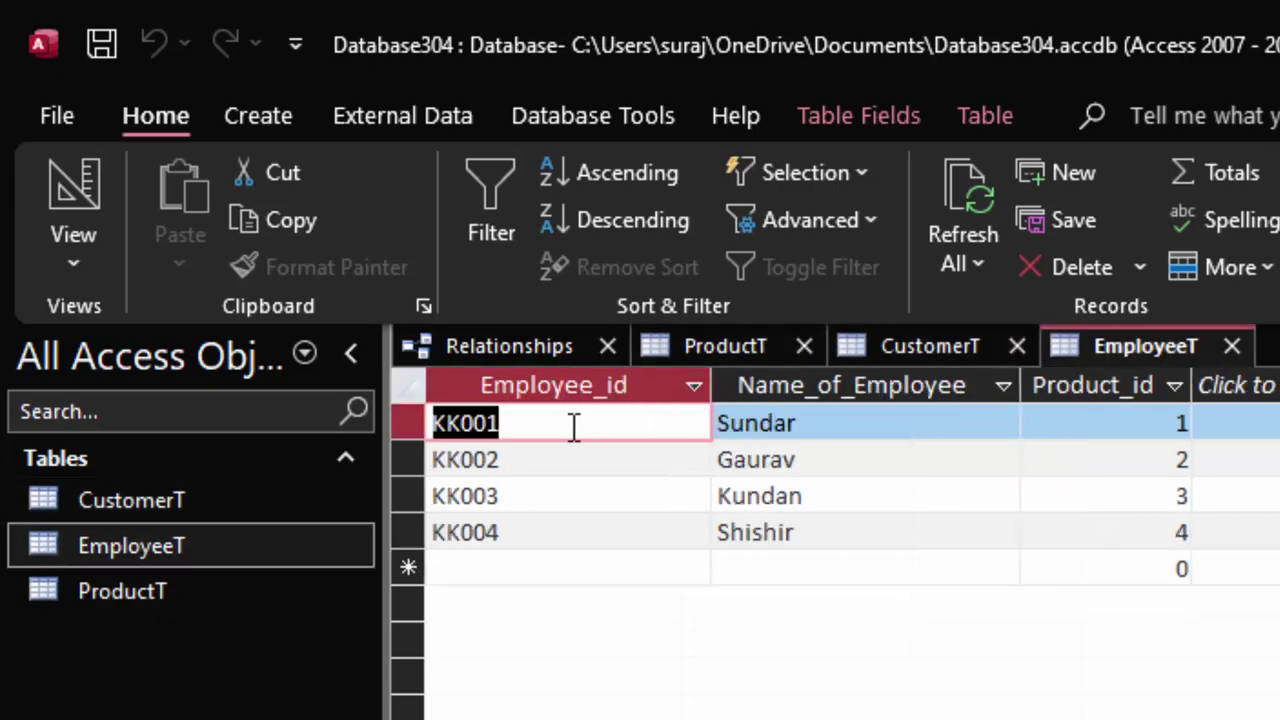
{"action": "left_click", "coordinate": [935, 345]}
{"action": "left_click", "coordinate": [1229, 423]}
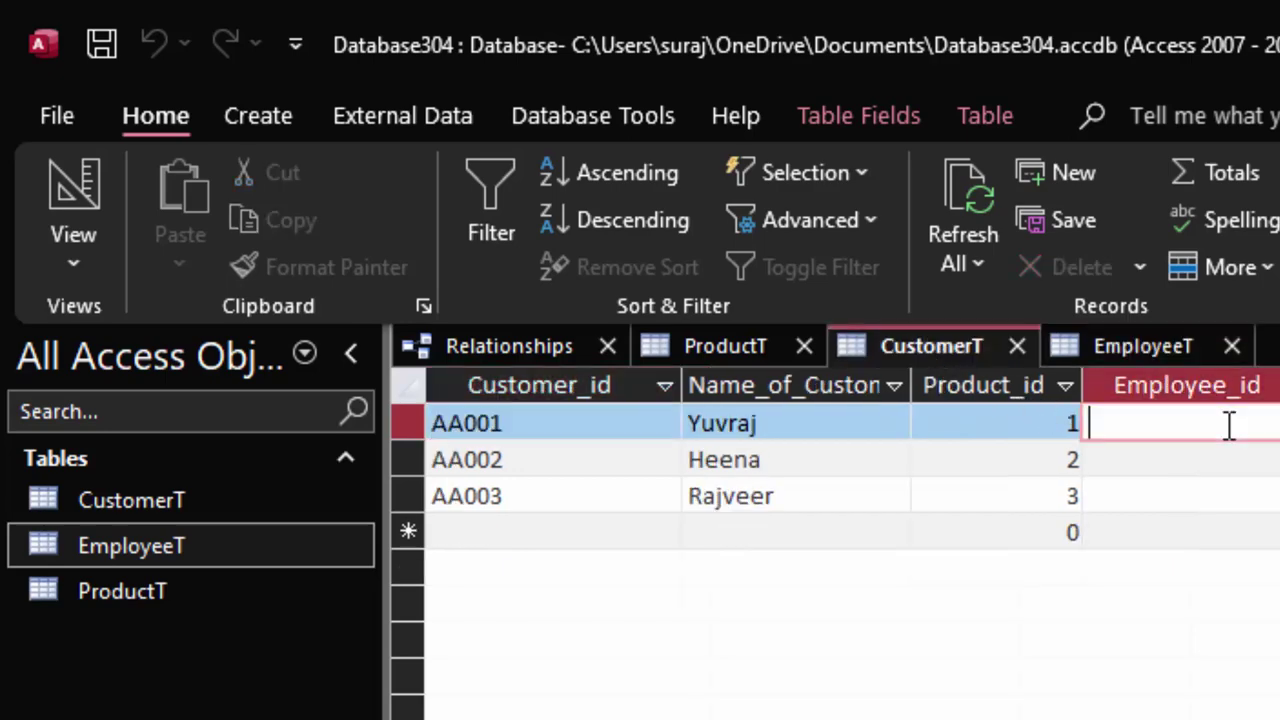
{"action": "type", "text": "KK001"}
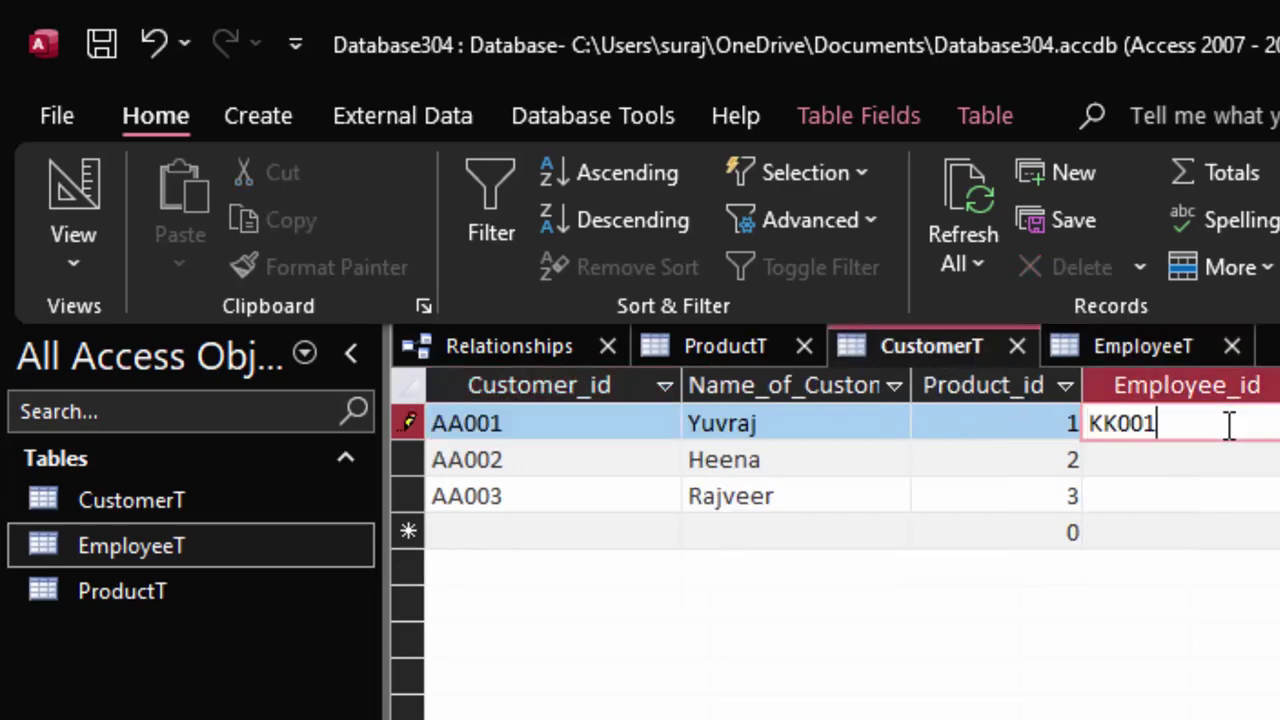
{"action": "key", "text": "Tab"}
- Enter Employee_id KK002 and KK003 for the other two customers and close EmployeeT
{"action": "key", "text": "Tab"}
{"action": "key", "text": "Tab"}
{"action": "key", "text": "Tab"}
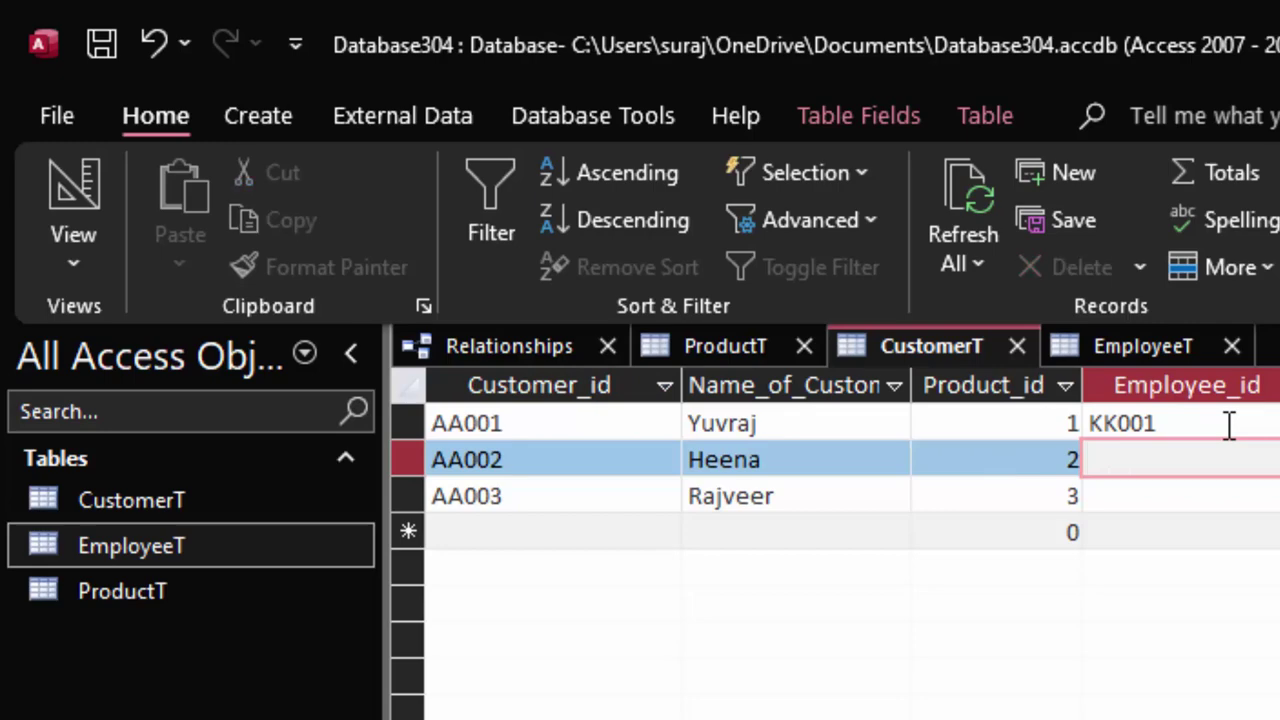
{"action": "type", "text": "KK002"}
{"action": "key", "text": "Tab"}
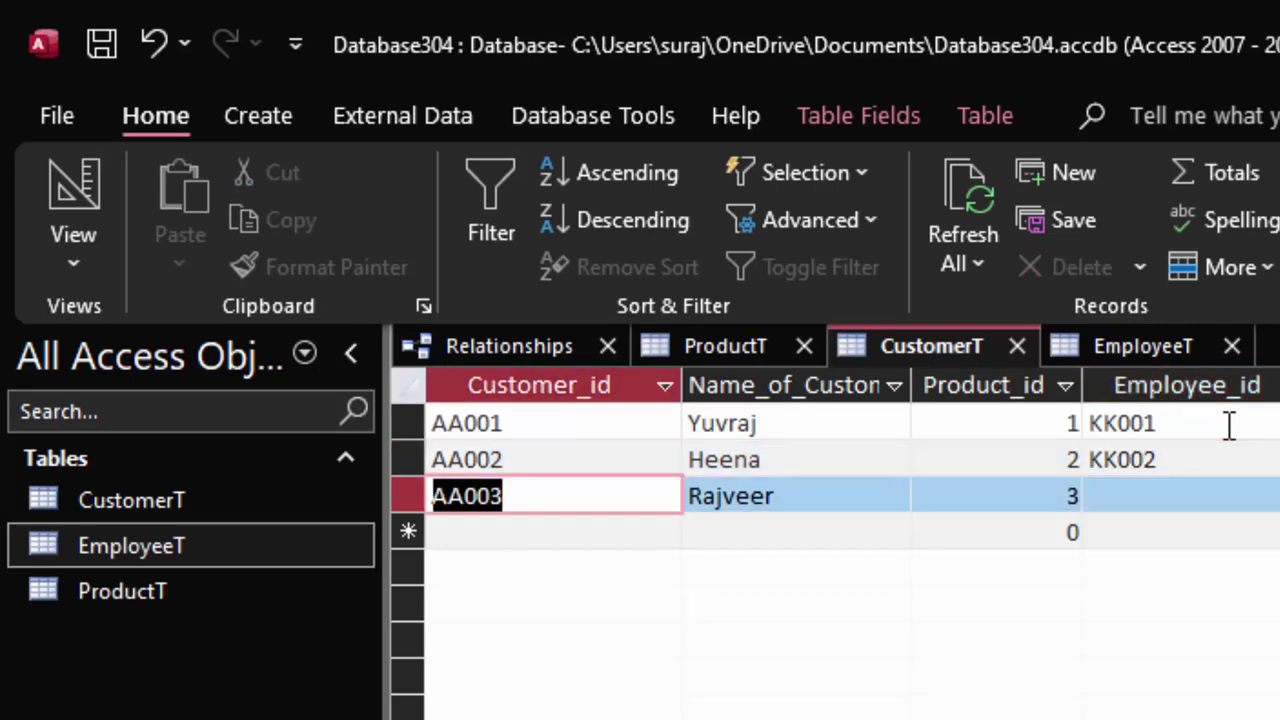
{"action": "key", "text": "Tab"}
{"action": "key", "text": "Tab"}
{"action": "key", "text": "Tab"}
{"action": "type", "text": "KK"}
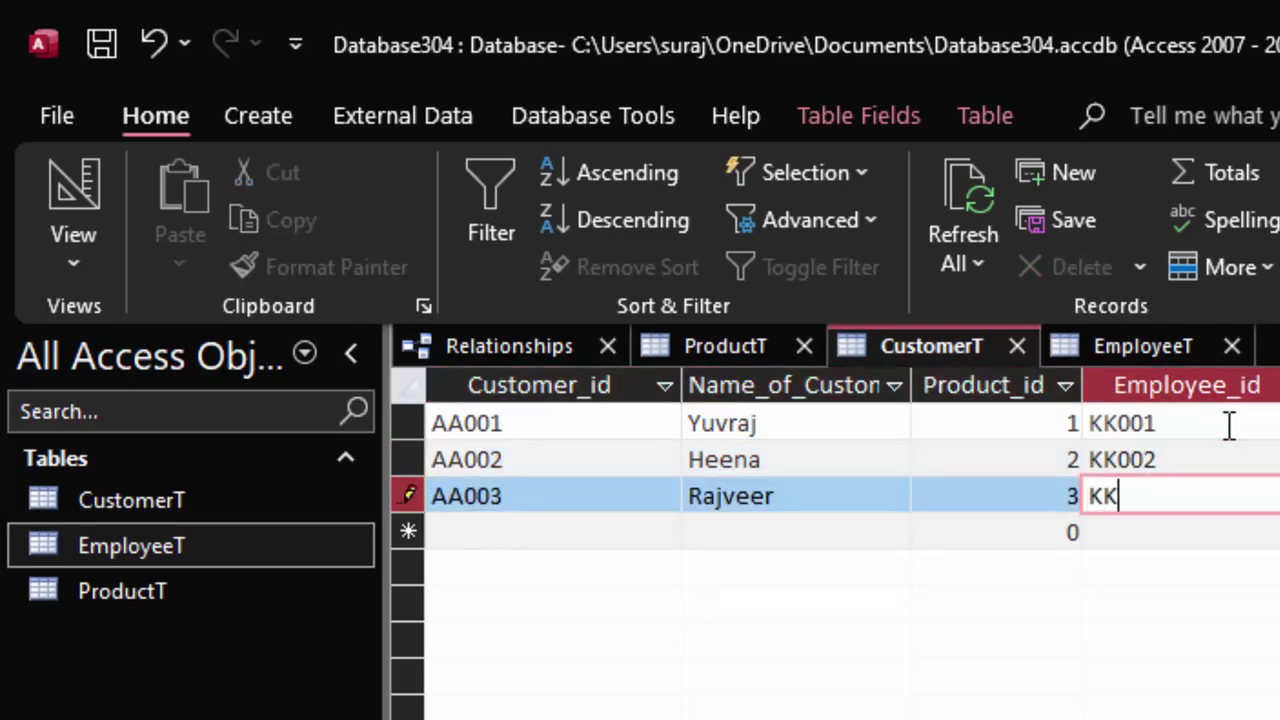
{"action": "type", "text": "003"}
{"action": "key", "text": "Tab"}
{"action": "key", "text": "Tab"}
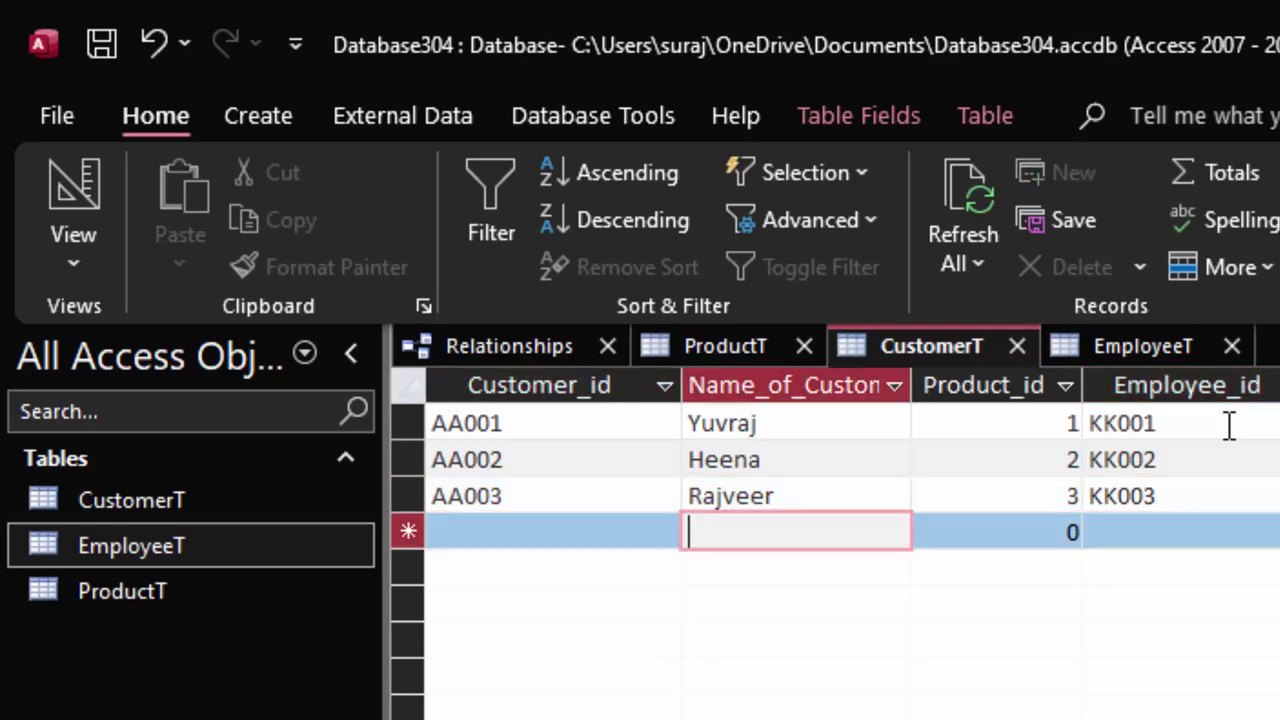
{"action": "key", "text": "Tab"}
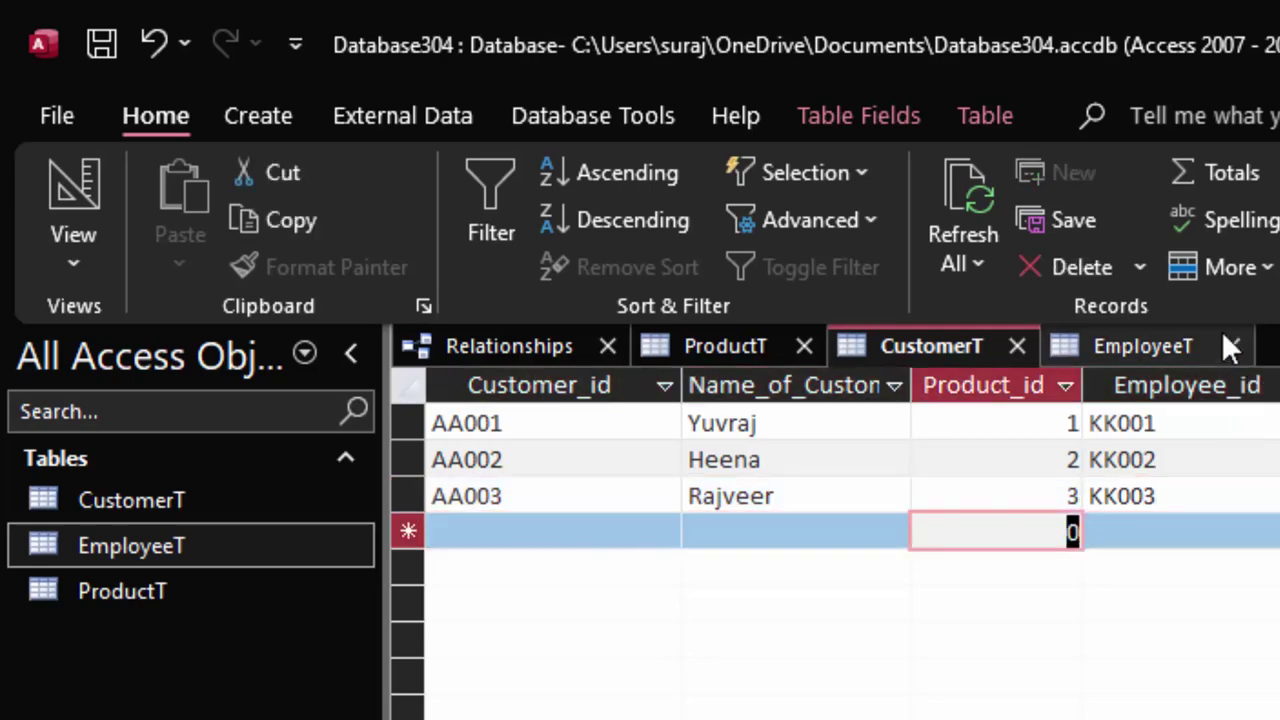
{"action": "left_click", "coordinate": [1231, 346]}
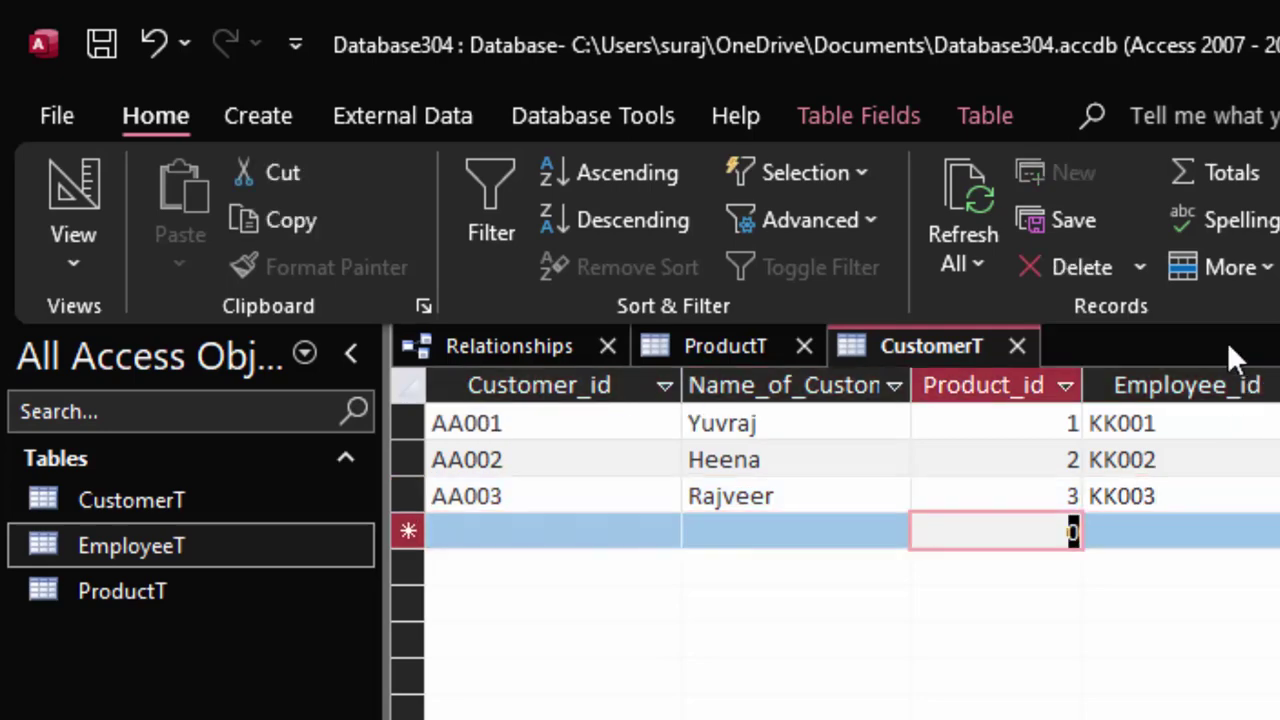
- Close CustomerT saving its changes, close ProductT's design, and drag Employee_id from EmployeeT to CustomerT
{"action": "left_click", "coordinate": [1017, 346]}
{"action": "key", "text": "Return"}
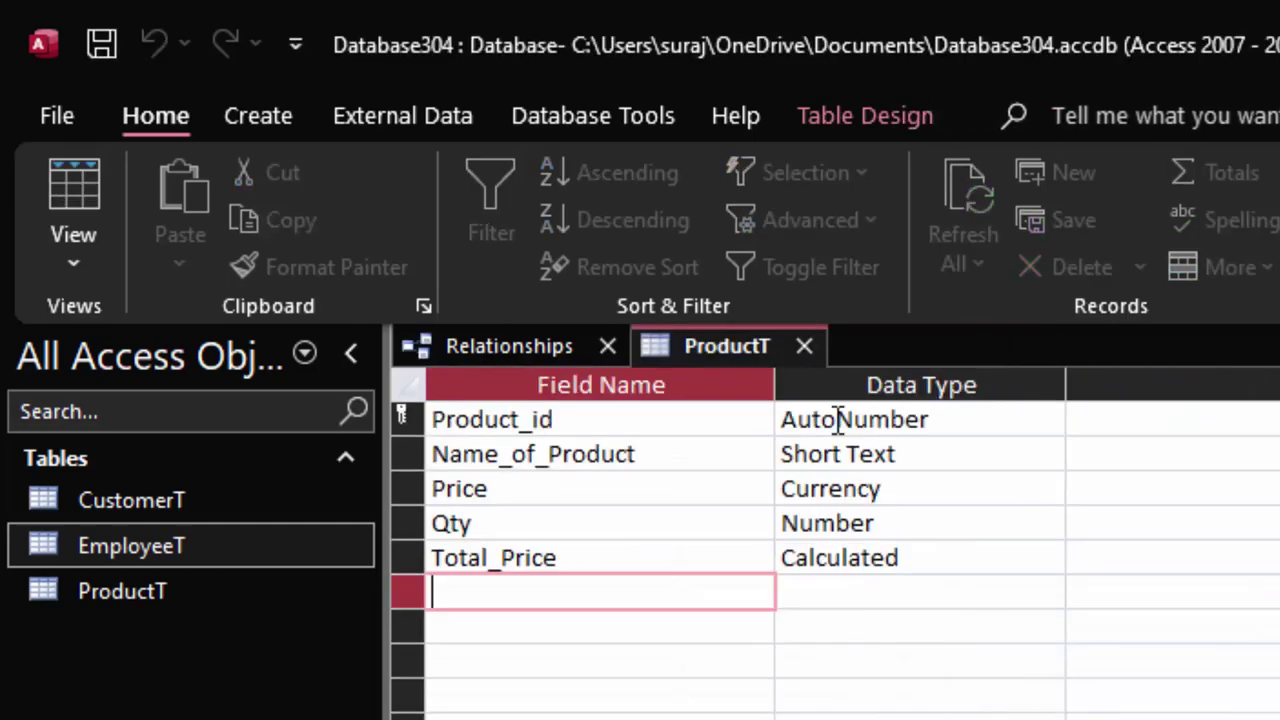
{"action": "left_click", "coordinate": [804, 346]}
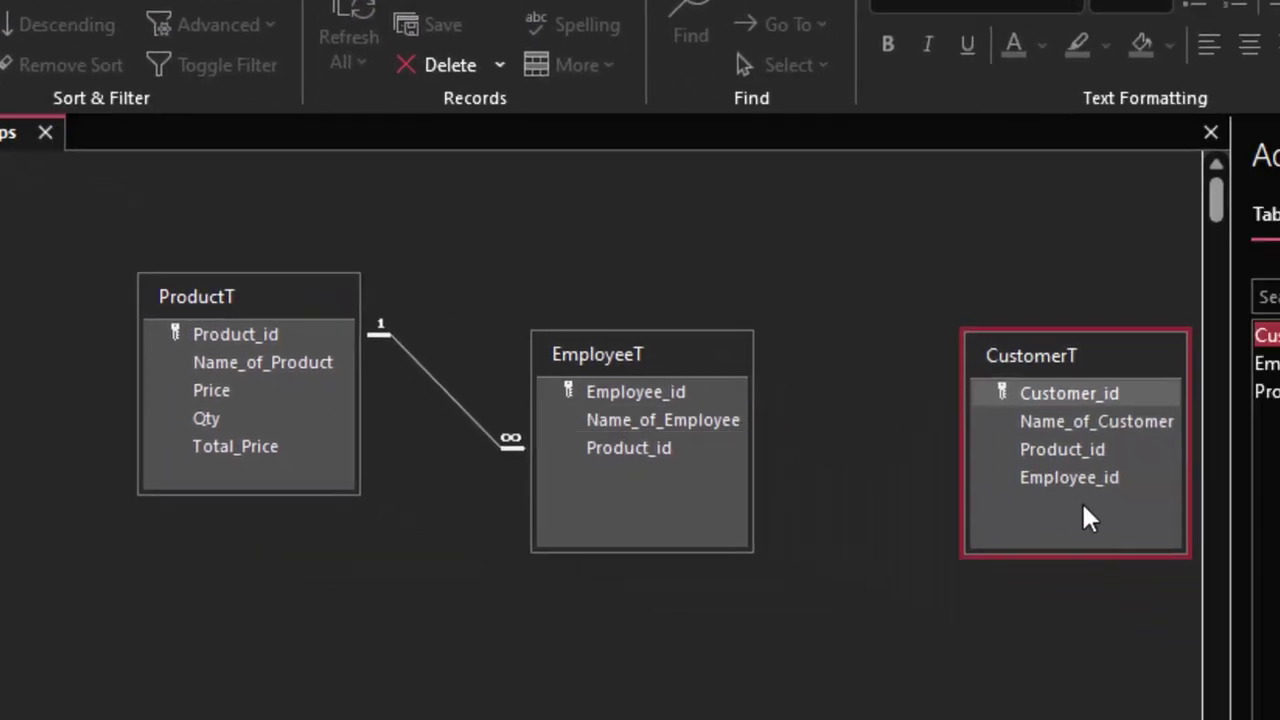
{"action": "left_click", "coordinate": [1090, 478]}
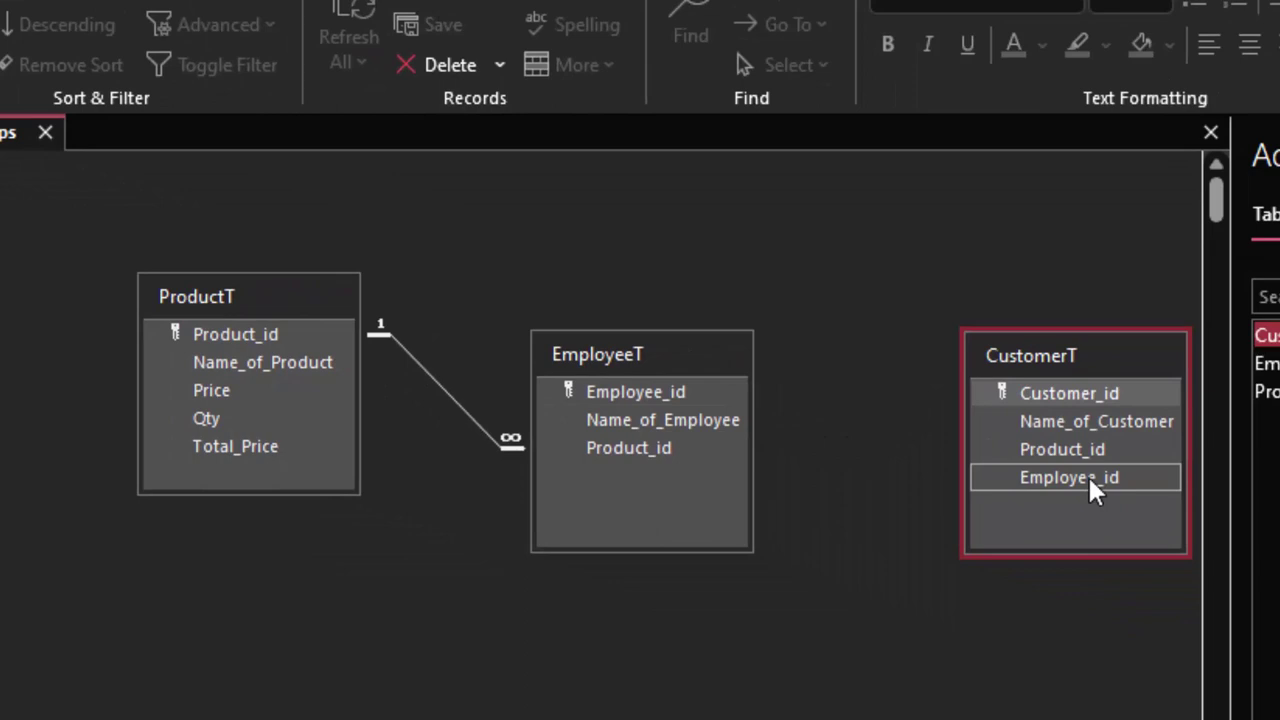
{"action": "mouse_move", "coordinate": [1087, 474]}
{"action": "left_mouse_down"}
{"action": "mouse_move", "coordinate": [828, 494]}
{"action": "mouse_move", "coordinate": [1027, 494]}
{"action": "mouse_move", "coordinate": [1046, 478]}
{"action": "left_mouse_up"}
- Create the link with referential integrity and both cascades, then move EmployeeT and CustomerT beside ProductT
{"action": "left_click", "coordinate": [503, 312]}
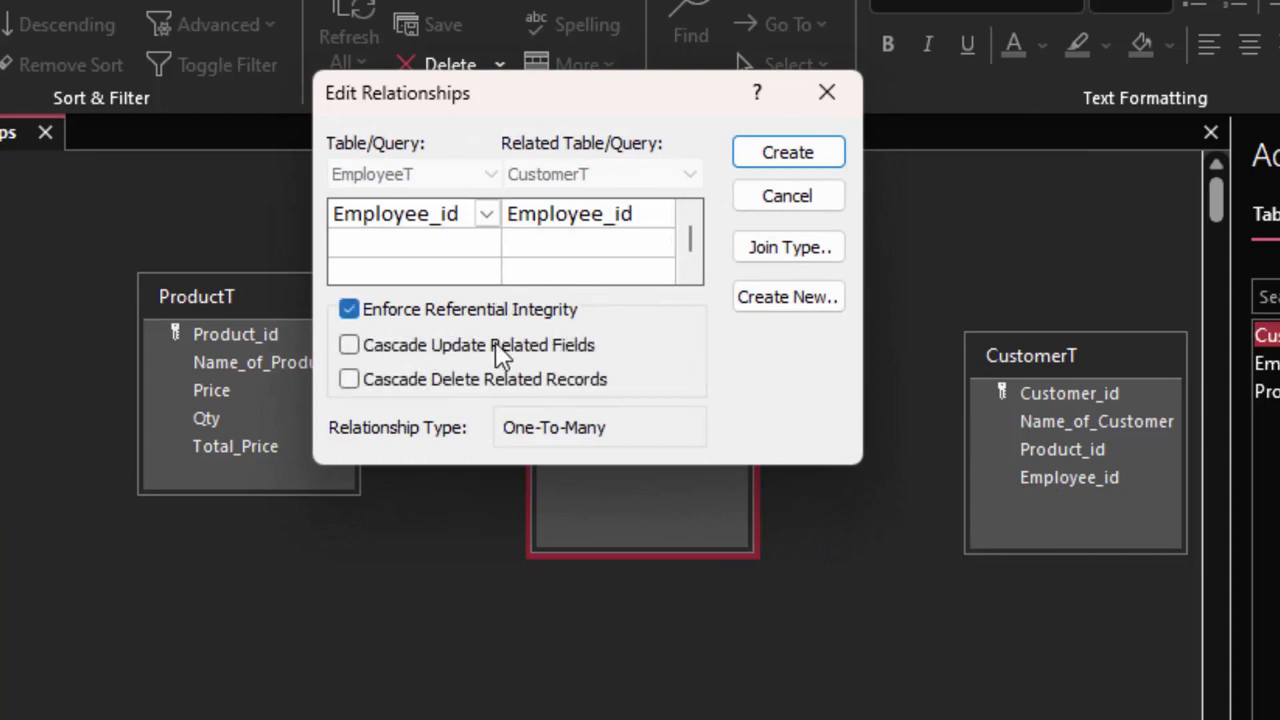
{"action": "left_click", "coordinate": [496, 344]}
{"action": "left_click", "coordinate": [505, 382]}
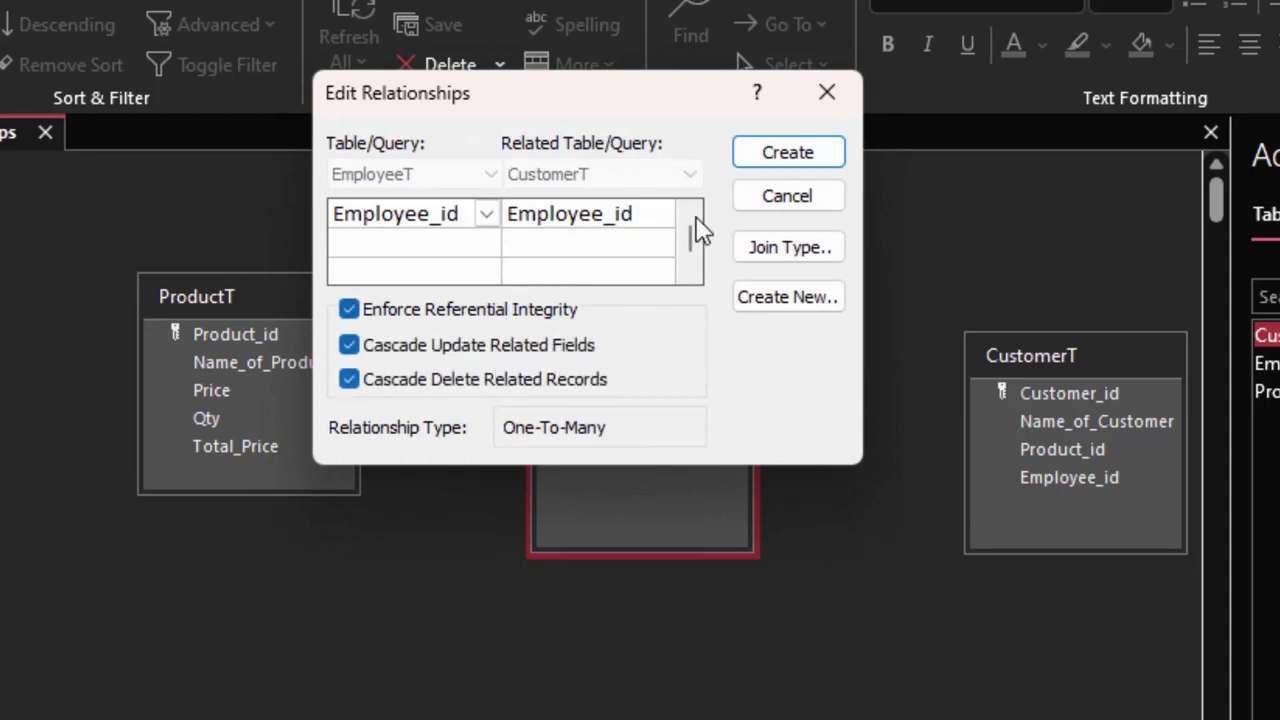
{"action": "left_click", "coordinate": [778, 157]}
{"action": "left_click_drag", "start_coordinate": [628, 346], "coordinate": [561, 280]}
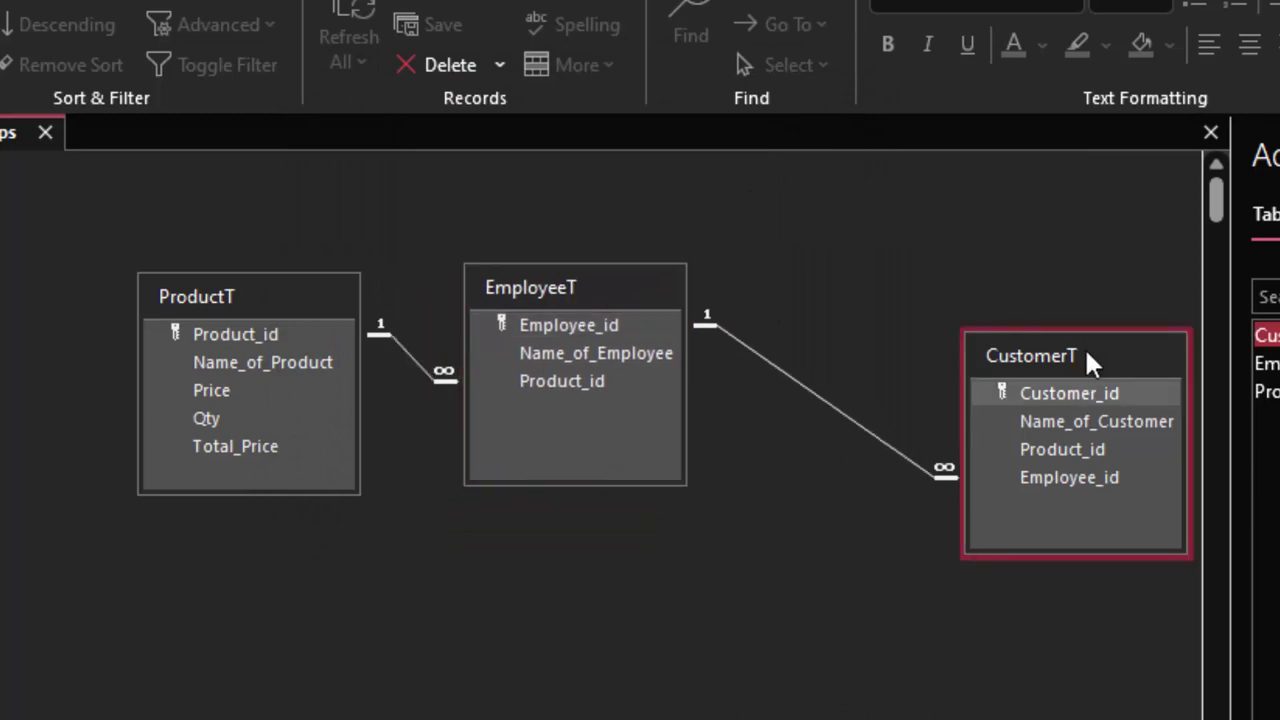
{"action": "left_click_drag", "start_coordinate": [1086, 358], "coordinate": [949, 275]}
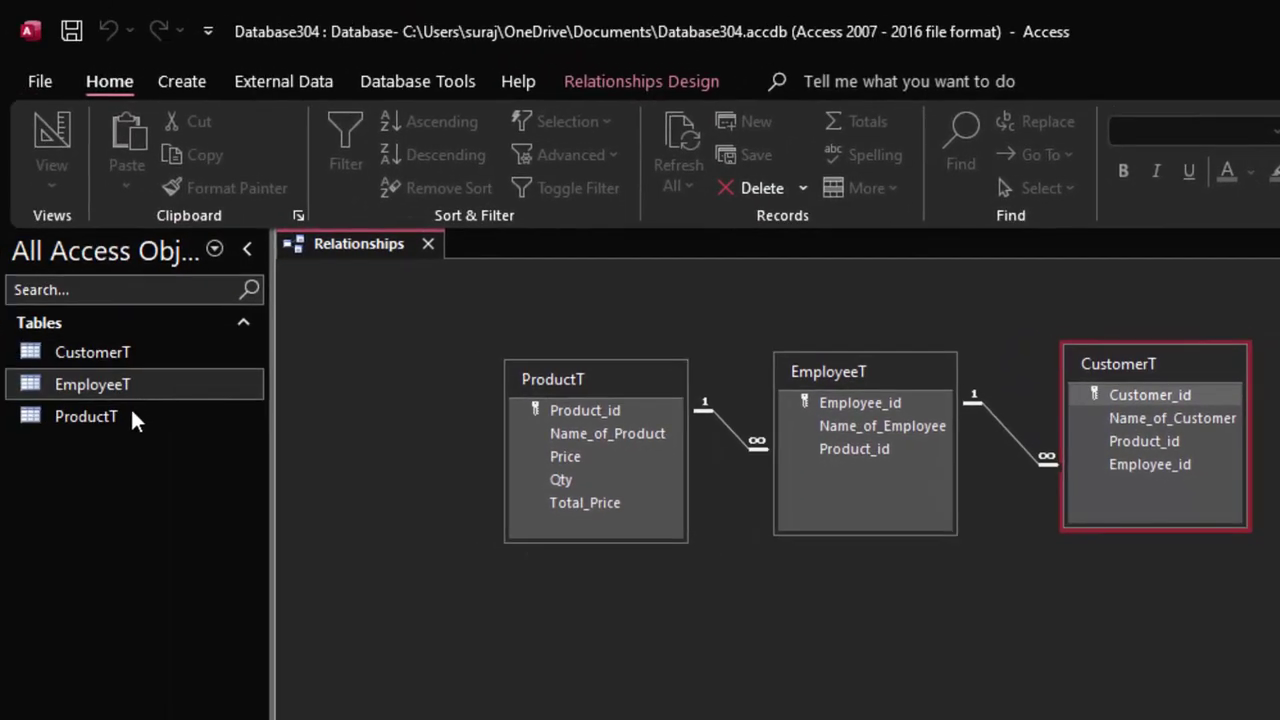
{"action": "left_click", "coordinate": [112, 418]}
- Open ProductT, expand Keyboard's employee KK001 and its customer AA001, and widen the Name_of_Customer column
{"action": "double_click", "coordinate": [111, 414]}
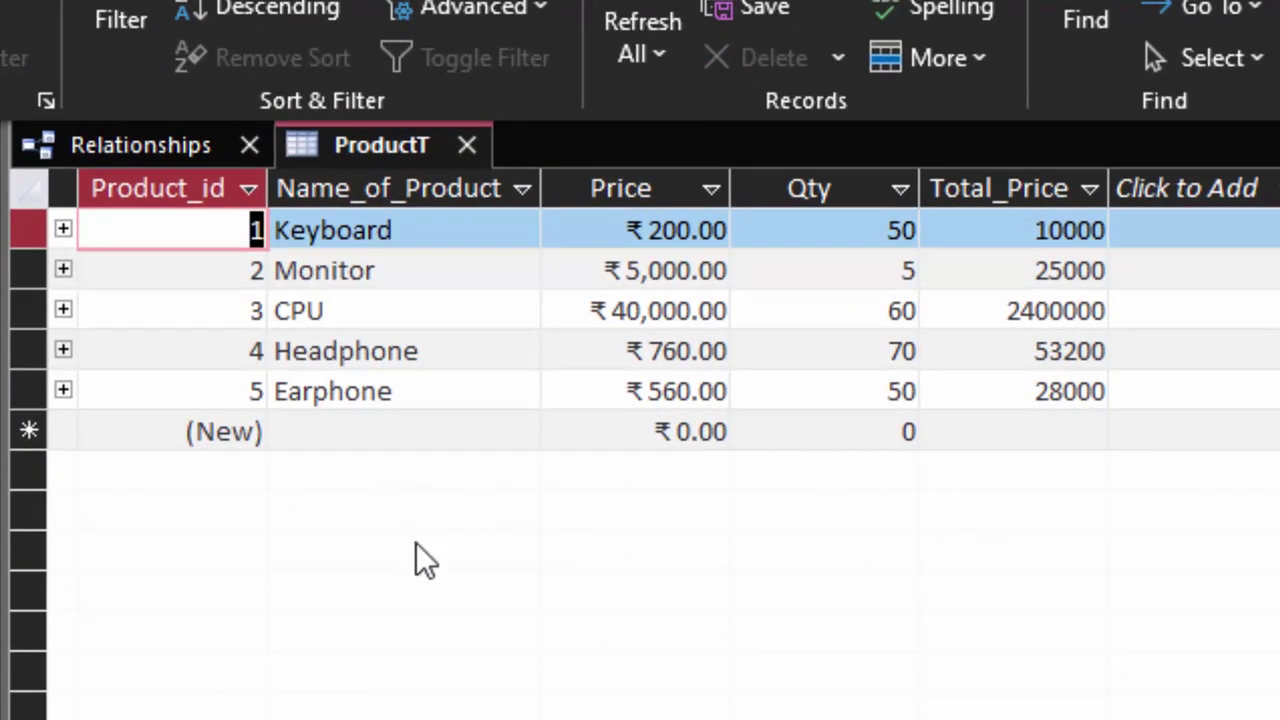
{"action": "left_click", "coordinate": [63, 231]}
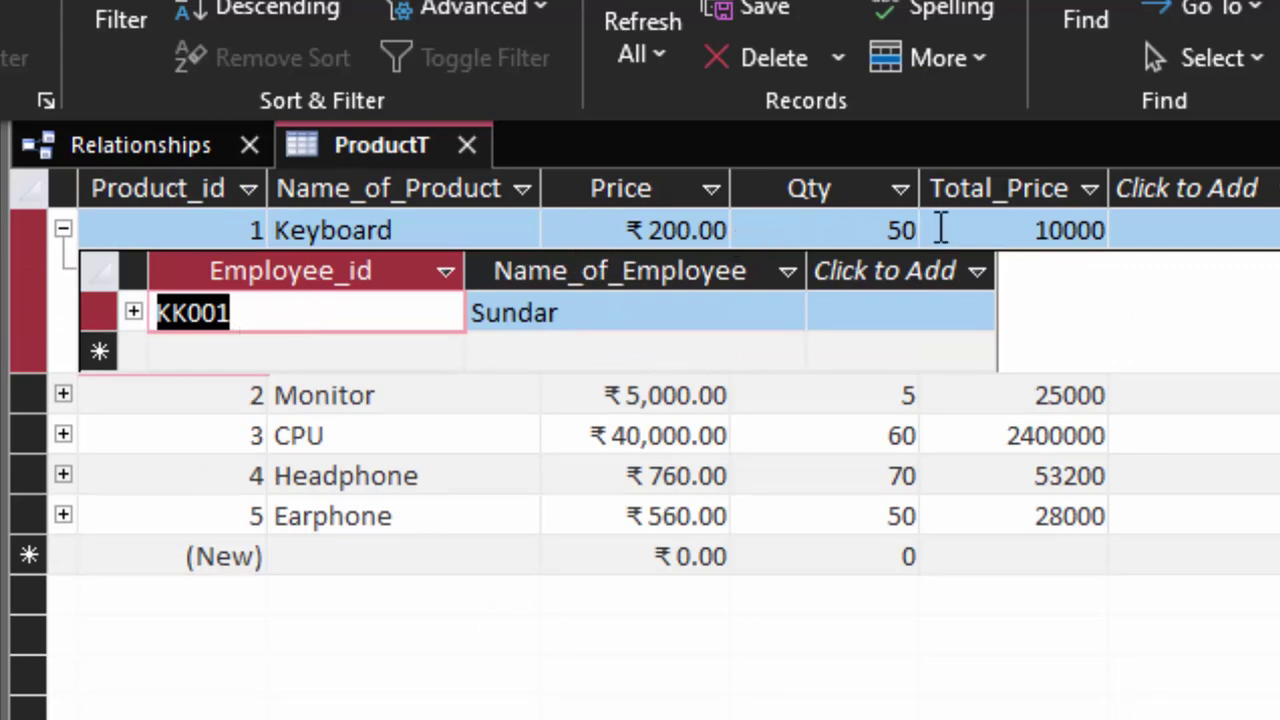
{"action": "left_click_drag", "start_coordinate": [1037, 225], "coordinate": [1178, 232]}
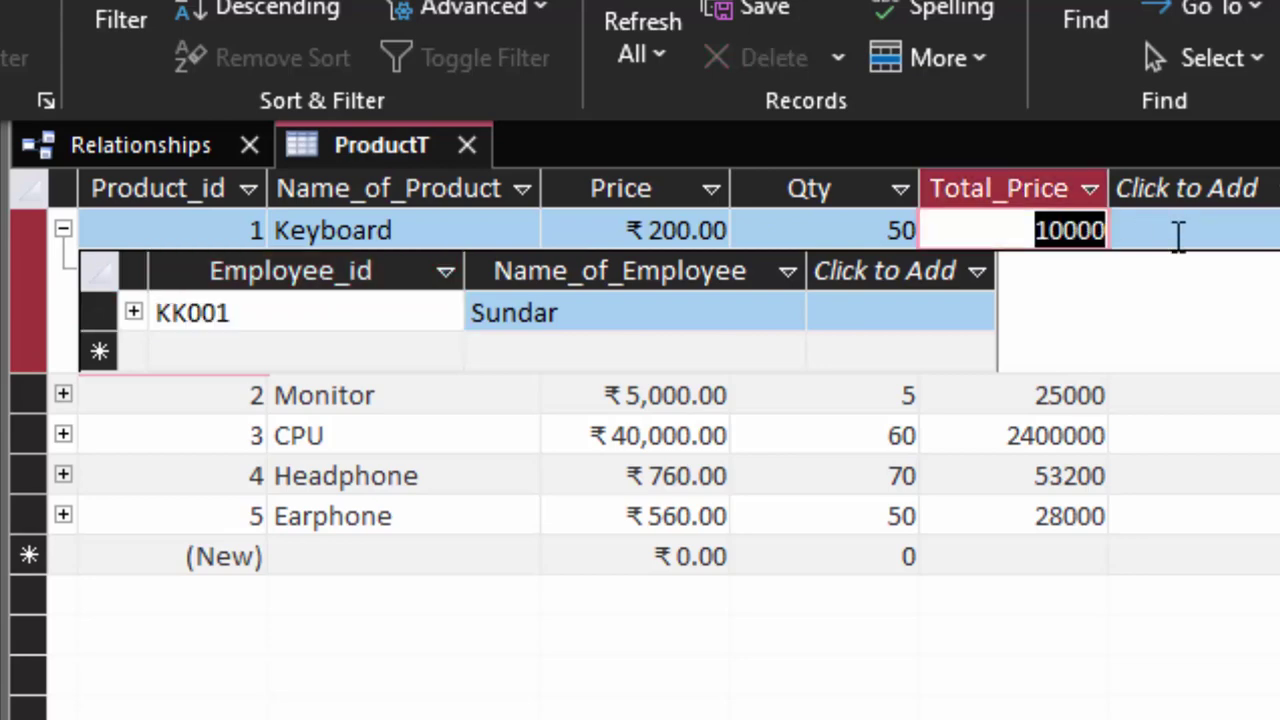
{"action": "left_click", "coordinate": [133, 313]}
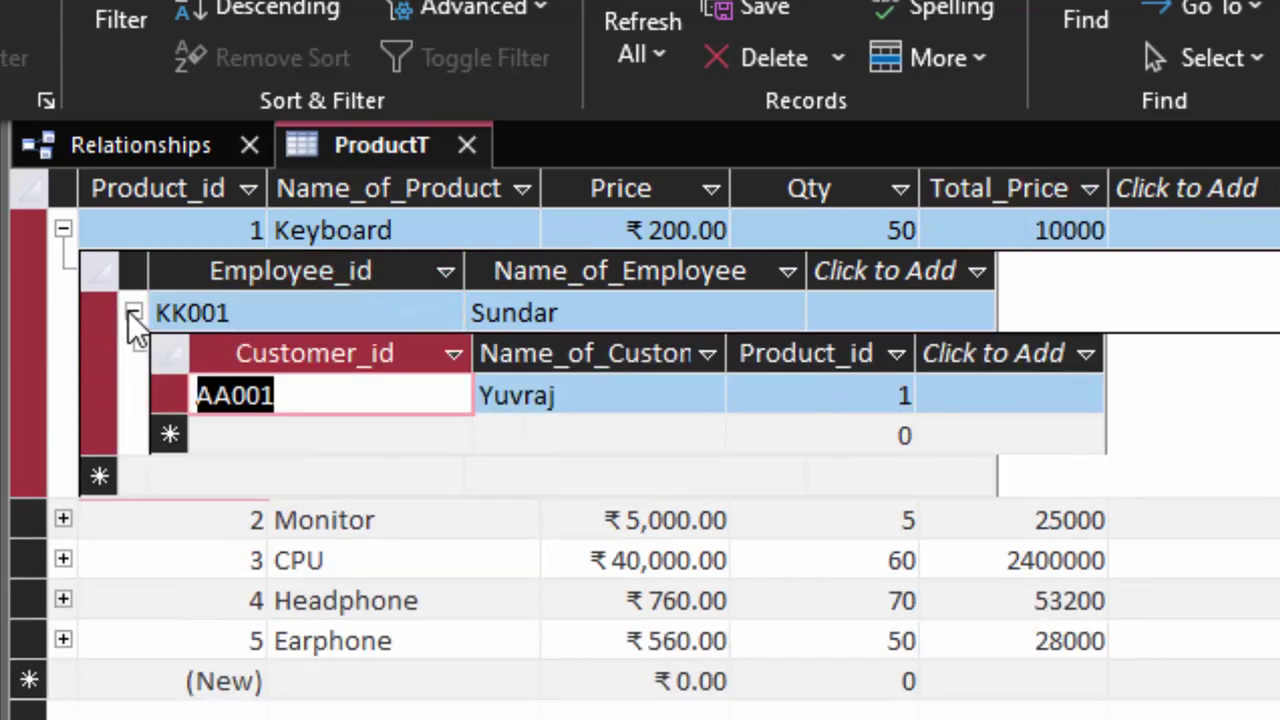
{"action": "left_click", "coordinate": [403, 402]}
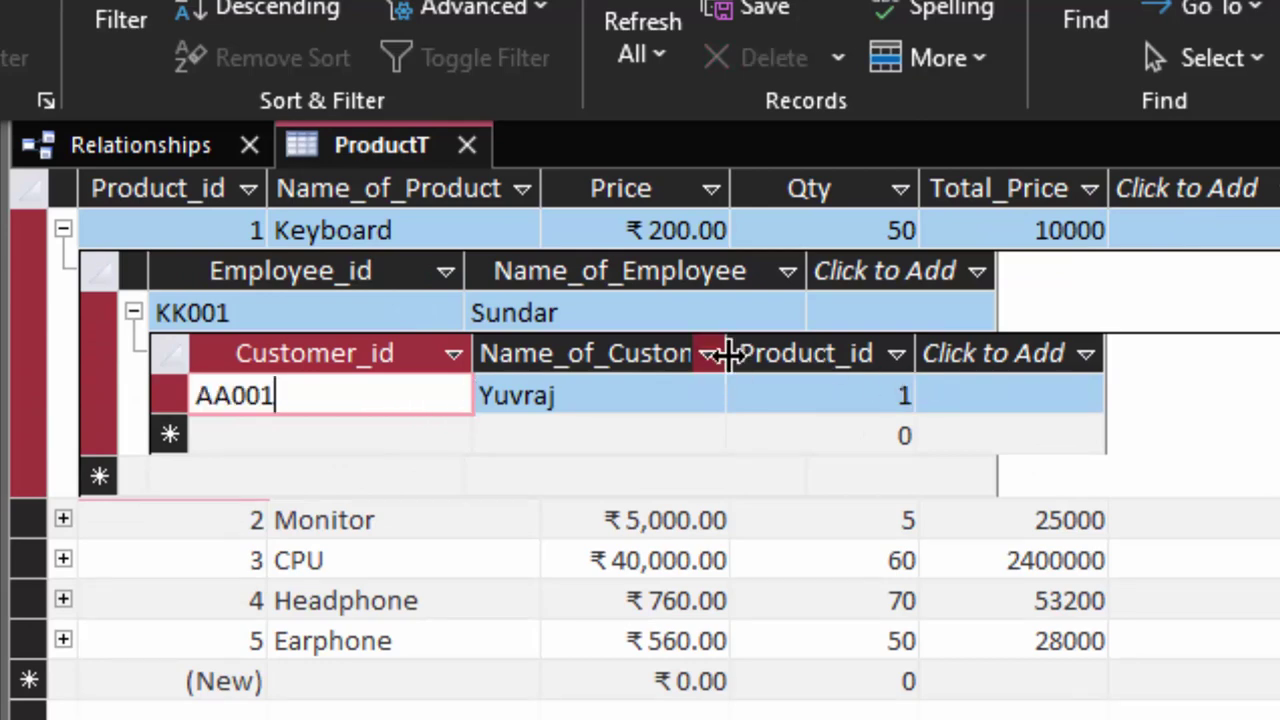
{"action": "left_click_drag", "start_coordinate": [762, 374], "coordinate": [800, 395]}
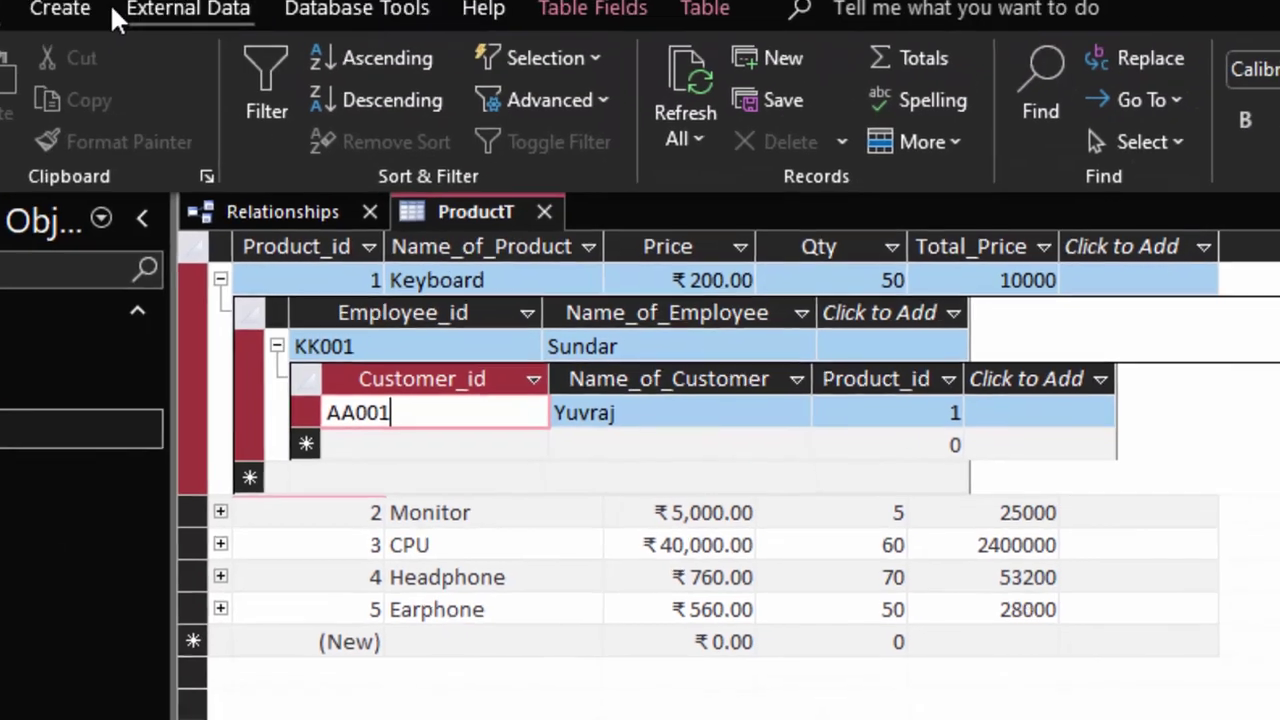
{"action": "left_click", "coordinate": [192, 85]}
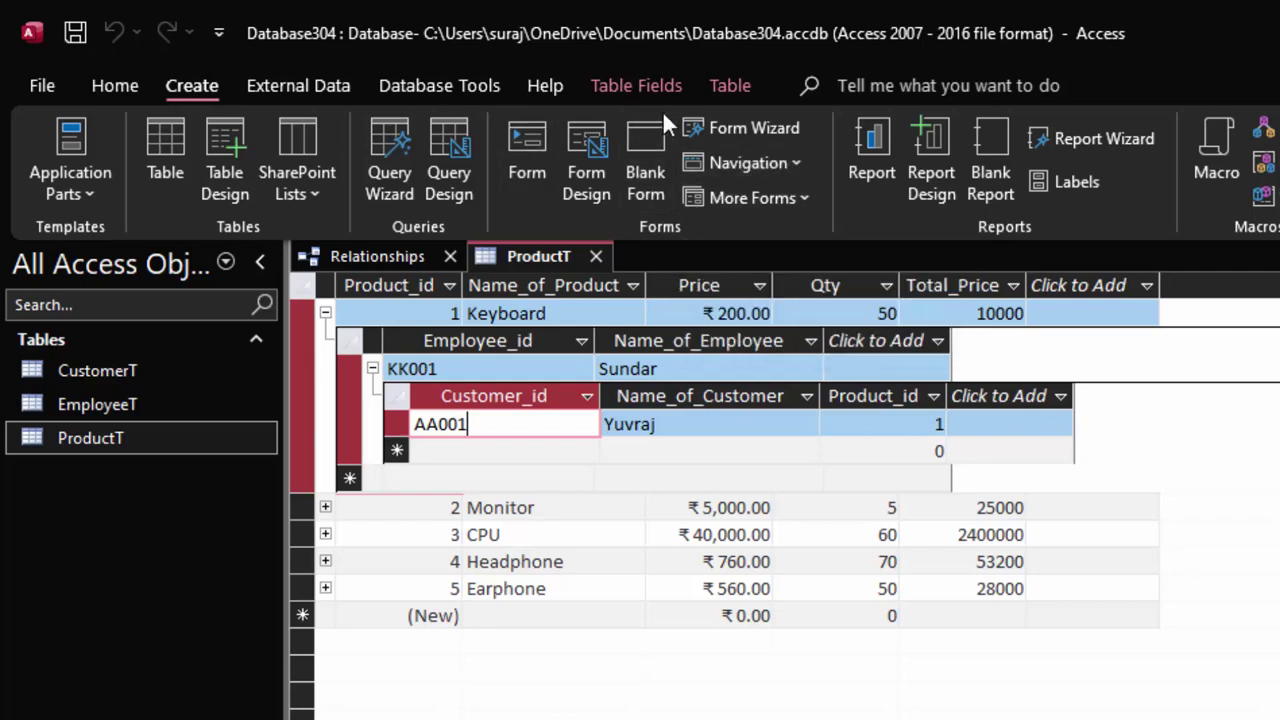
- Create a blank form with ProductT's Product_id, switch to Design View, and enlarge the Detail section
{"action": "left_click", "coordinate": [650, 137]}
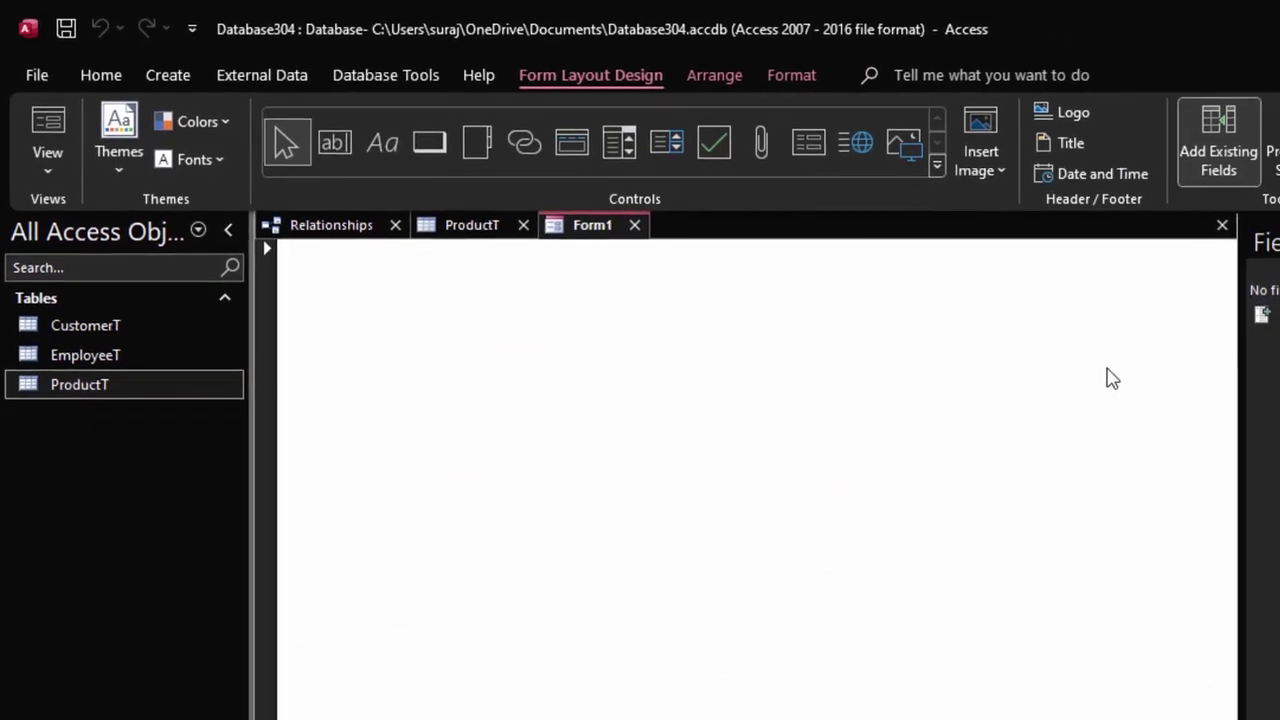
{"action": "key", "text": "Return"}
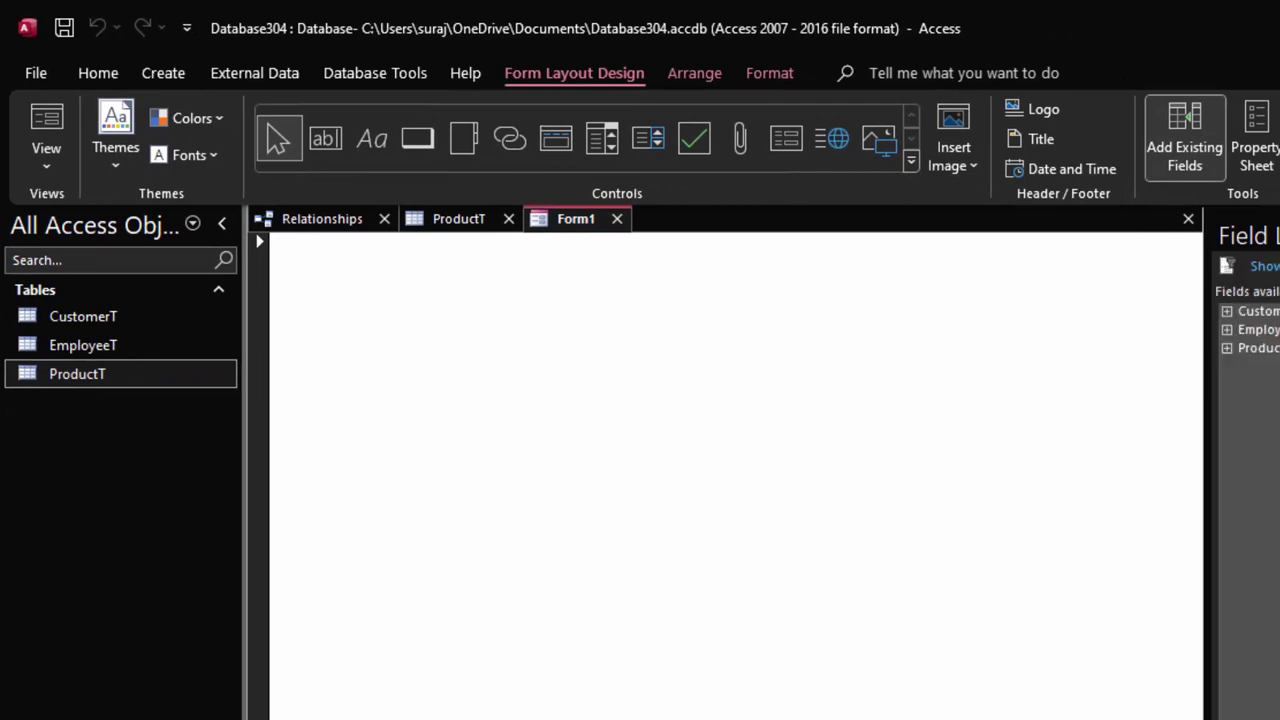
{"action": "double_click", "coordinate": [1265, 350]}
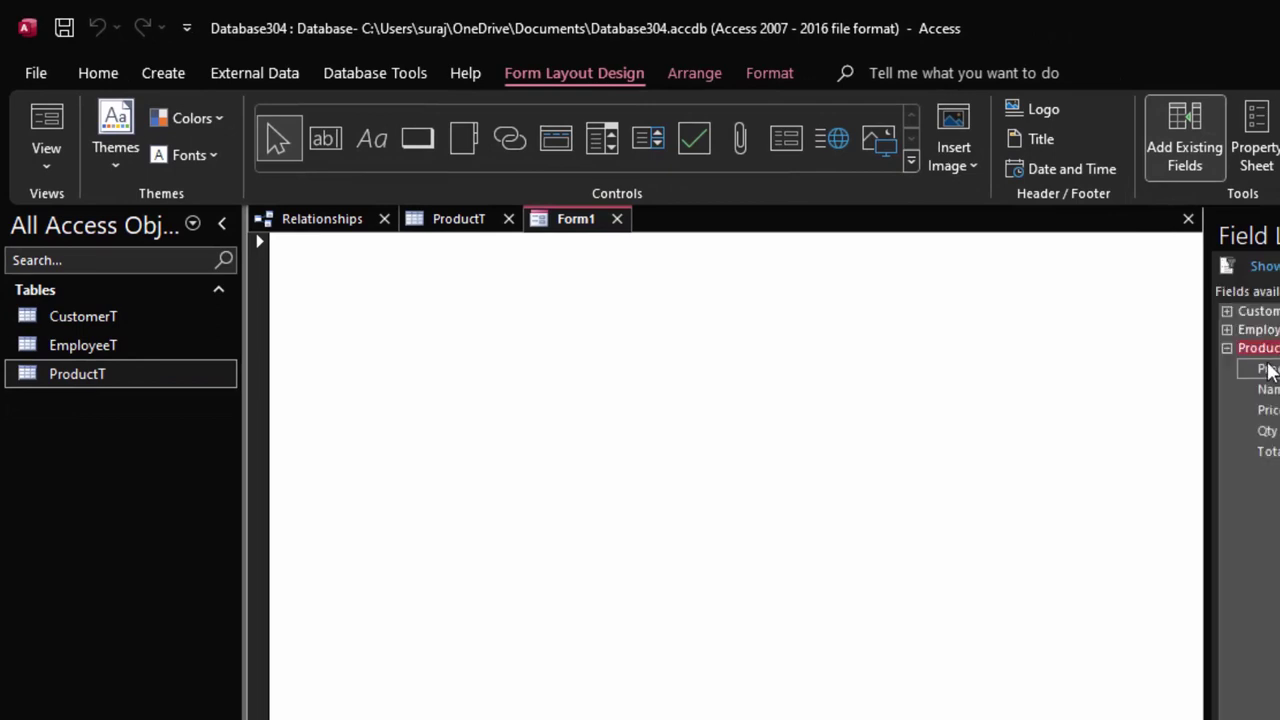
{"action": "left_click_drag", "start_coordinate": [1267, 365], "coordinate": [783, 358]}
{"action": "left_click_drag", "start_coordinate": [530, 309], "coordinate": [535, 312]}
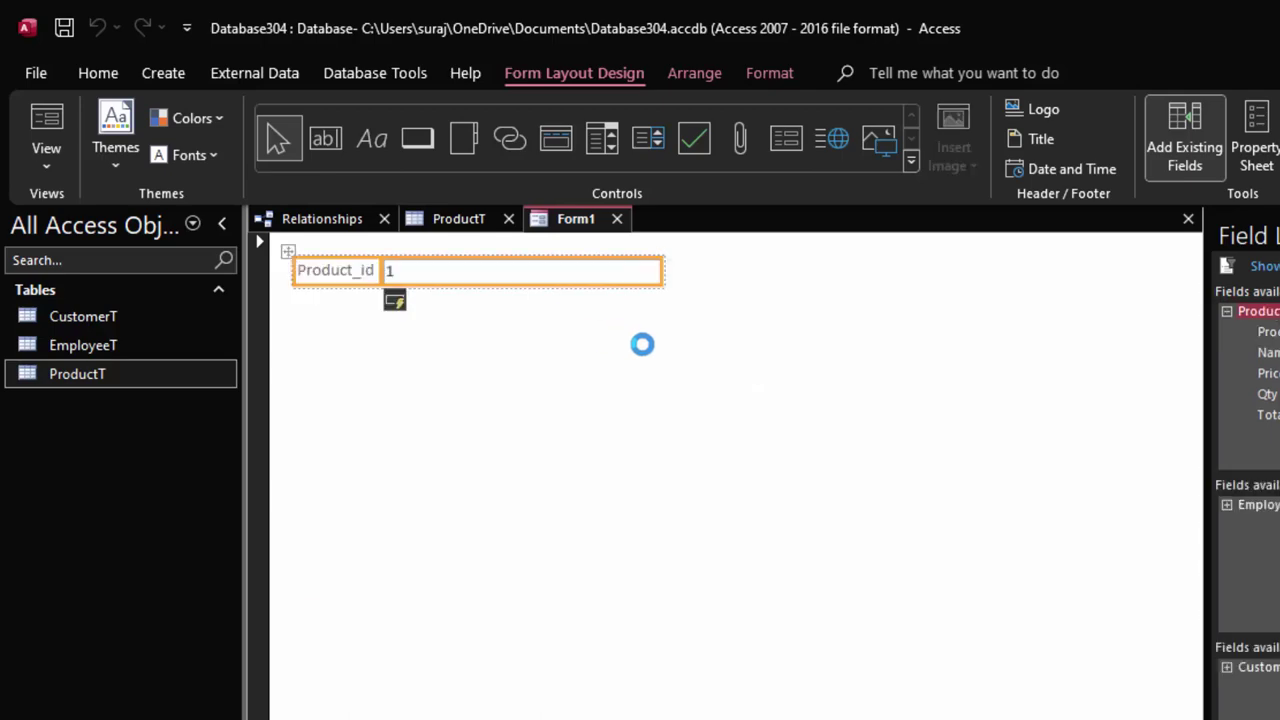
{"action": "left_click", "coordinate": [40, 170]}
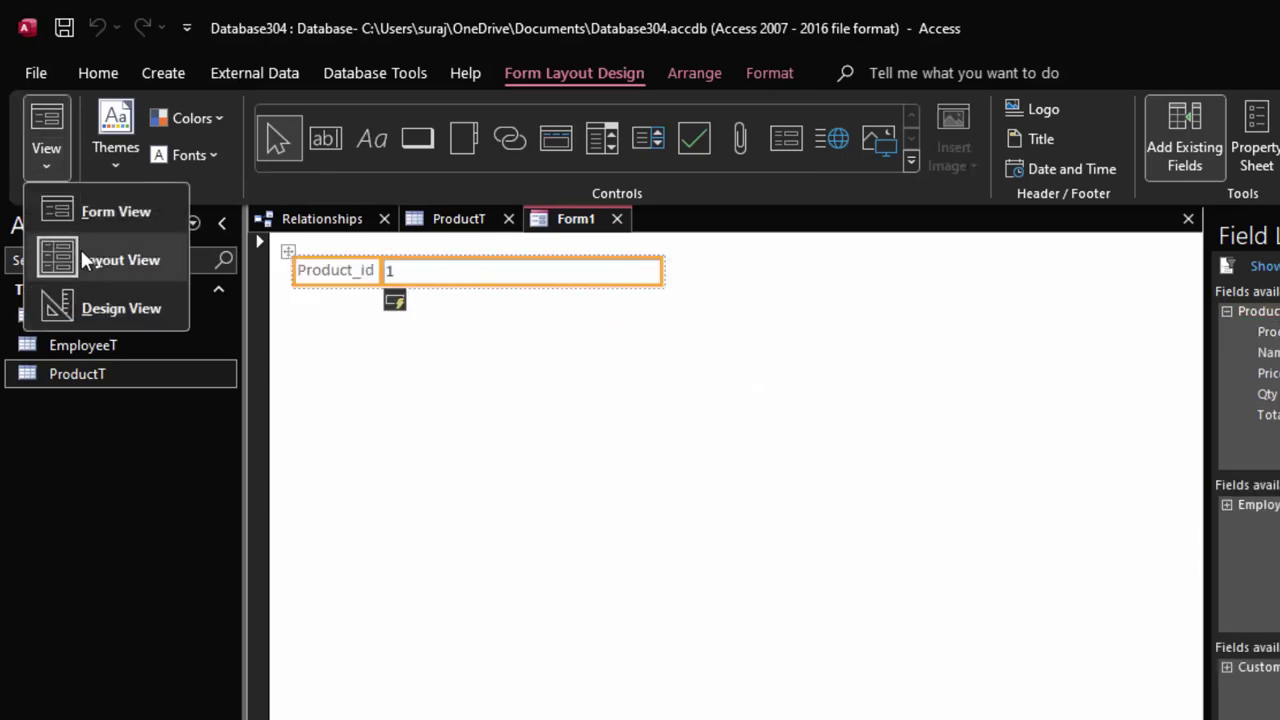
{"action": "left_click", "coordinate": [105, 306]}
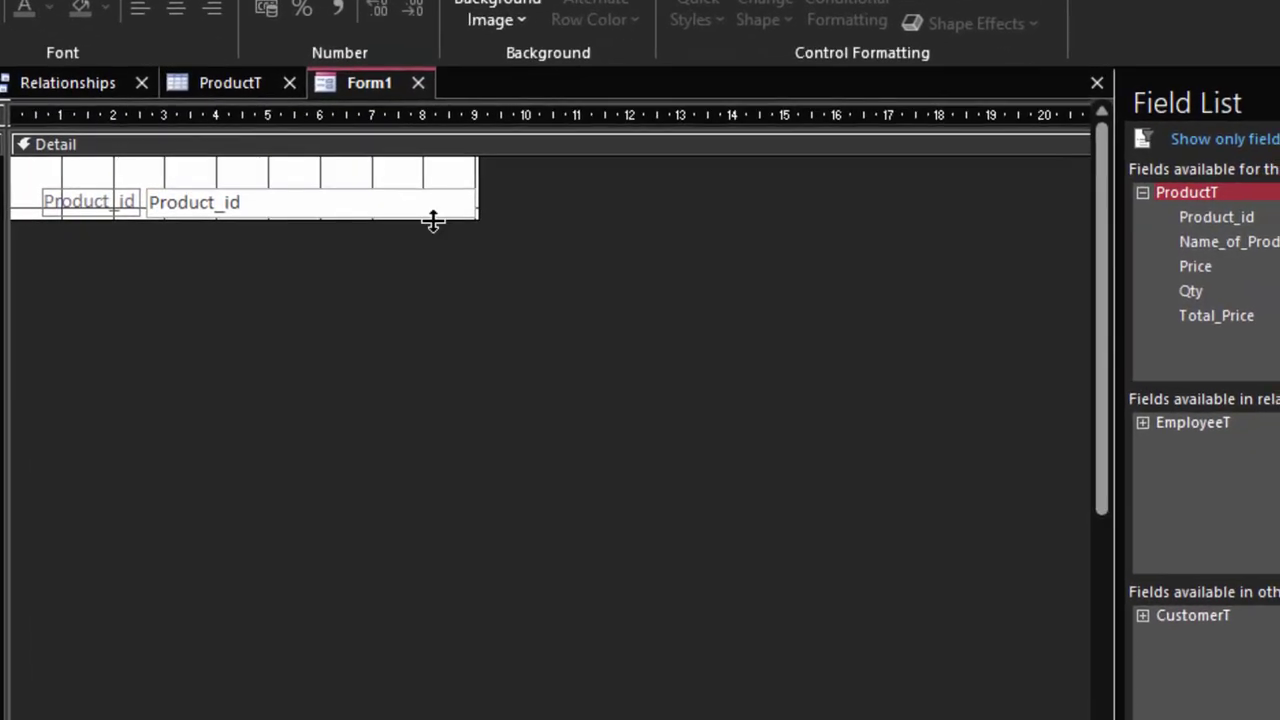
{"action": "left_click_drag", "start_coordinate": [436, 216], "coordinate": [512, 470]}
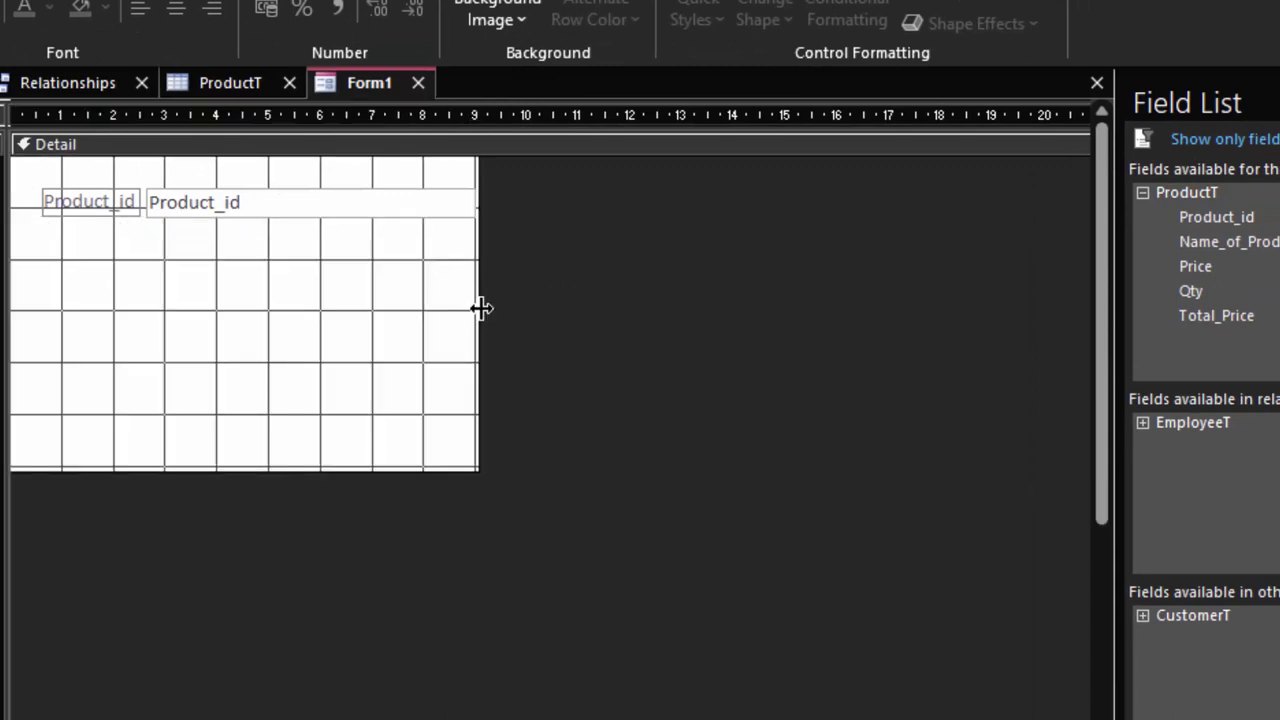
{"action": "left_click_drag", "start_coordinate": [480, 309], "coordinate": [620, 380]}
{"action": "left_click", "coordinate": [408, 206]}
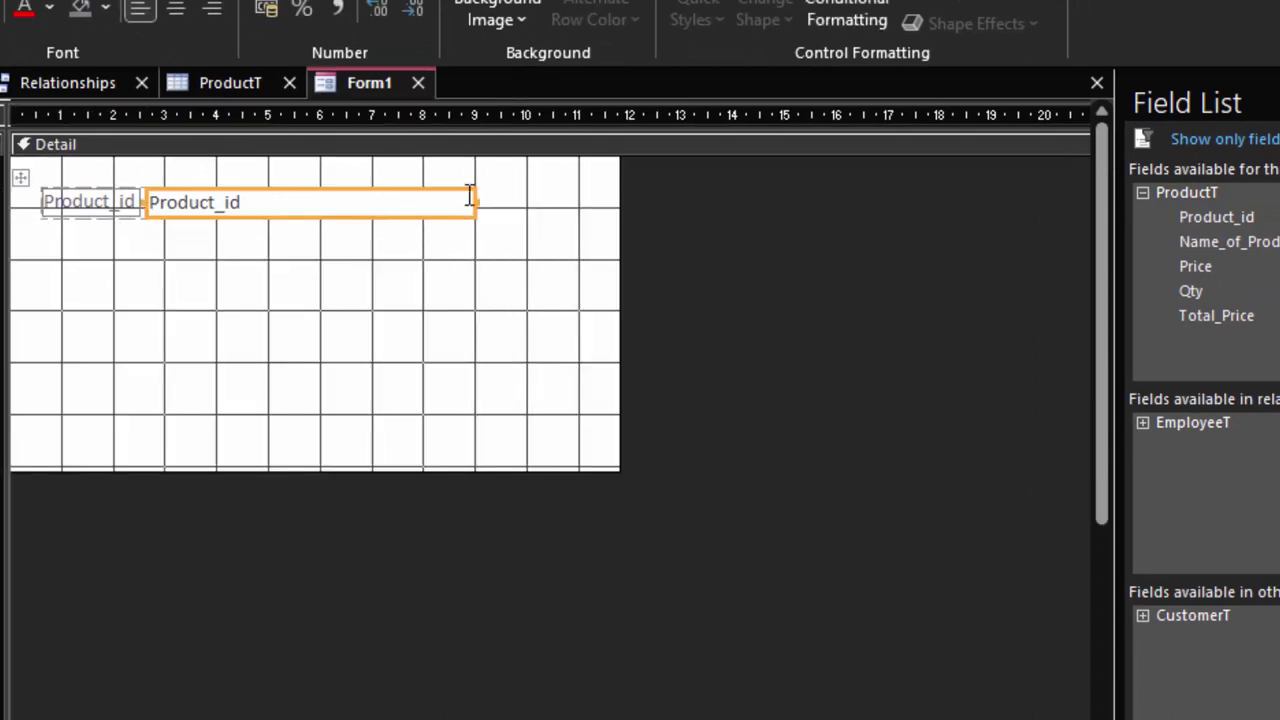
{"action": "left_click_drag", "start_coordinate": [476, 204], "coordinate": [352, 204]}
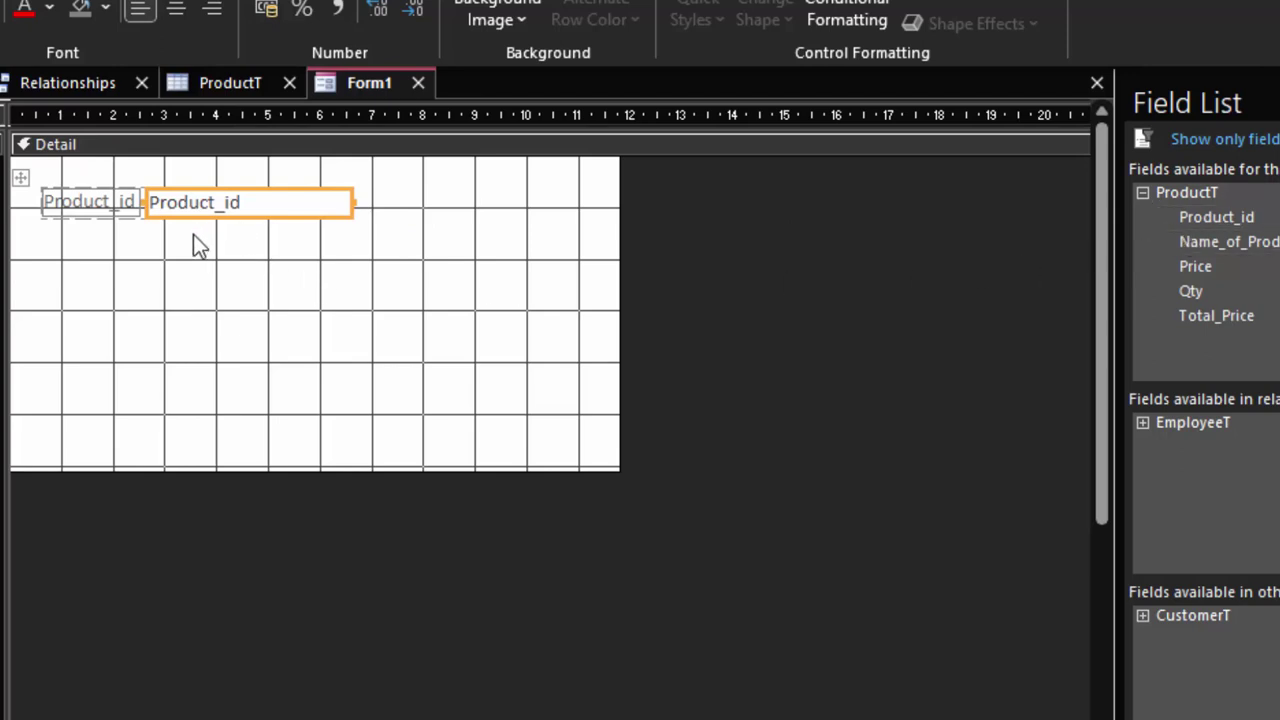
- Add Name_of_Product to the form and adjust its text box width and position
{"action": "mouse_move", "coordinate": [1228, 241]}
{"action": "left_mouse_down"}
{"action": "mouse_move", "coordinate": [198, 235]}
{"action": "mouse_move", "coordinate": [150, 251]}
{"action": "left_mouse_up"}
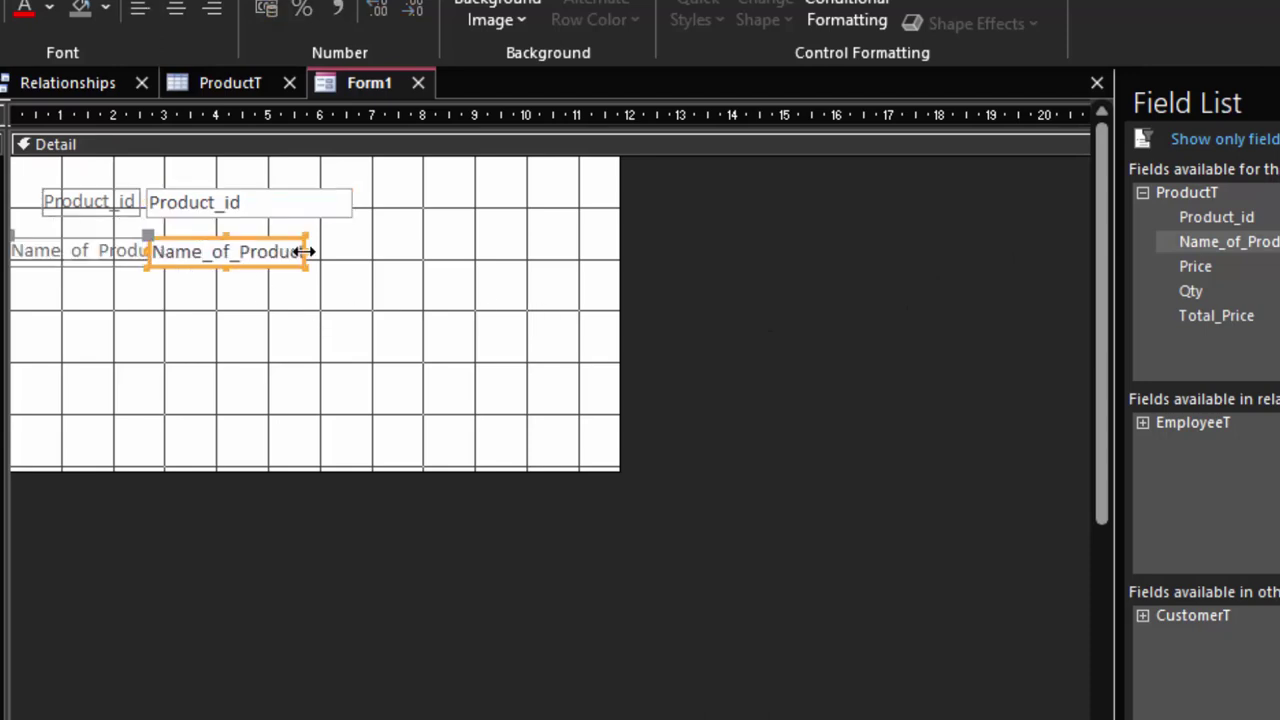
{"action": "left_click_drag", "start_coordinate": [305, 251], "coordinate": [364, 251]}
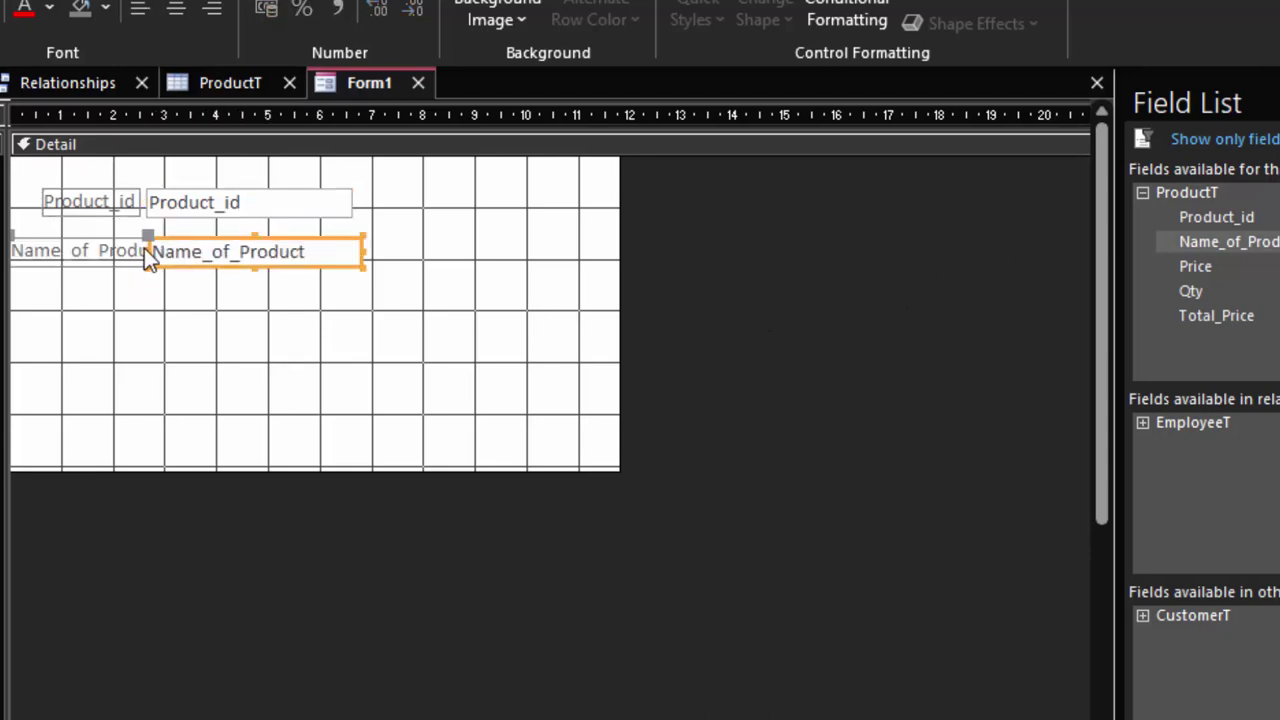
{"action": "left_click_drag", "start_coordinate": [148, 250], "coordinate": [174, 251]}
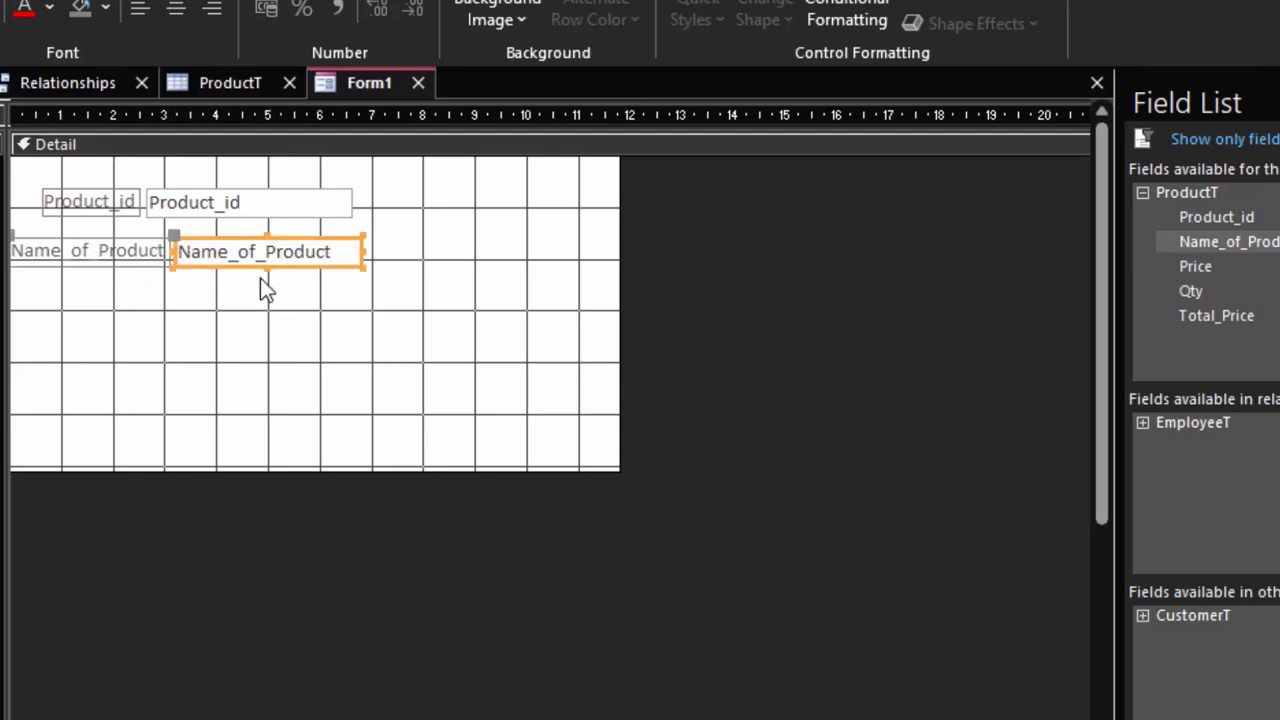
{"action": "left_click", "coordinate": [277, 312]}
{"action": "left_click", "coordinate": [130, 255]}
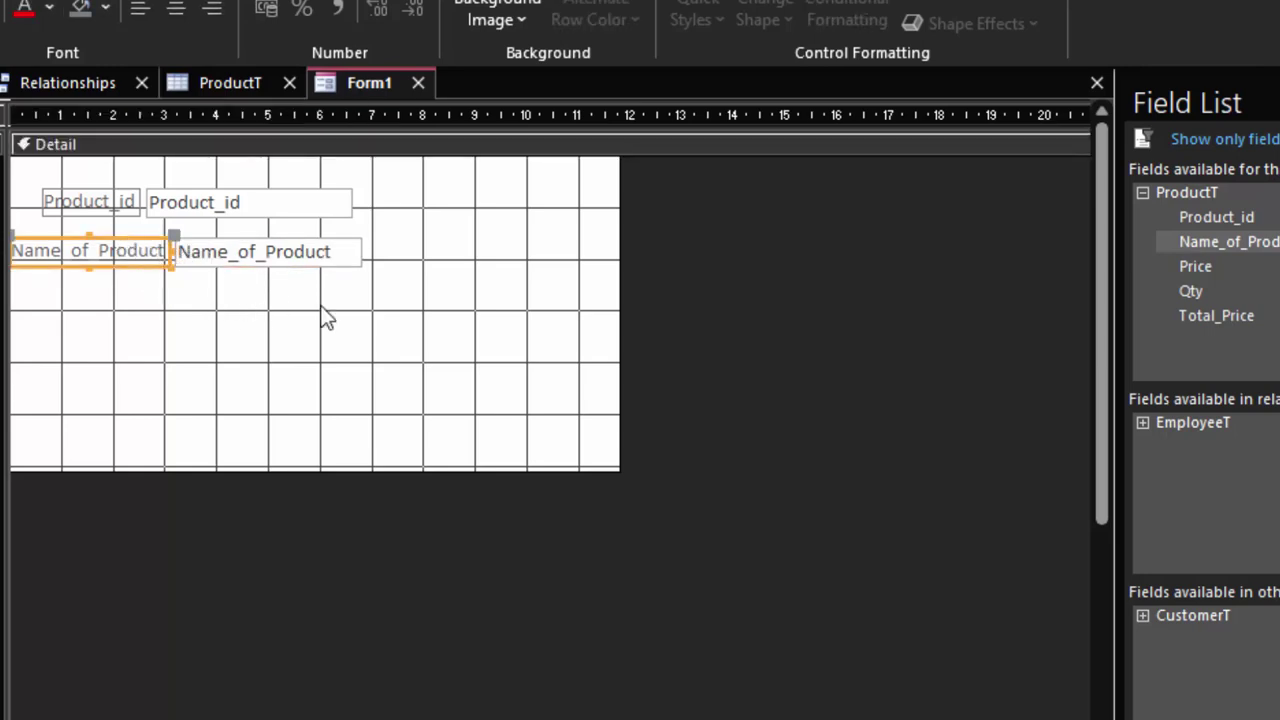
- Add Price, Qty and Total_Price below, align them, and extend the Detail section further down
{"action": "mouse_move", "coordinate": [1200, 268]}
{"action": "left_mouse_down"}
{"action": "mouse_move", "coordinate": [225, 300]}
{"action": "mouse_move", "coordinate": [186, 289]}
{"action": "left_mouse_up"}
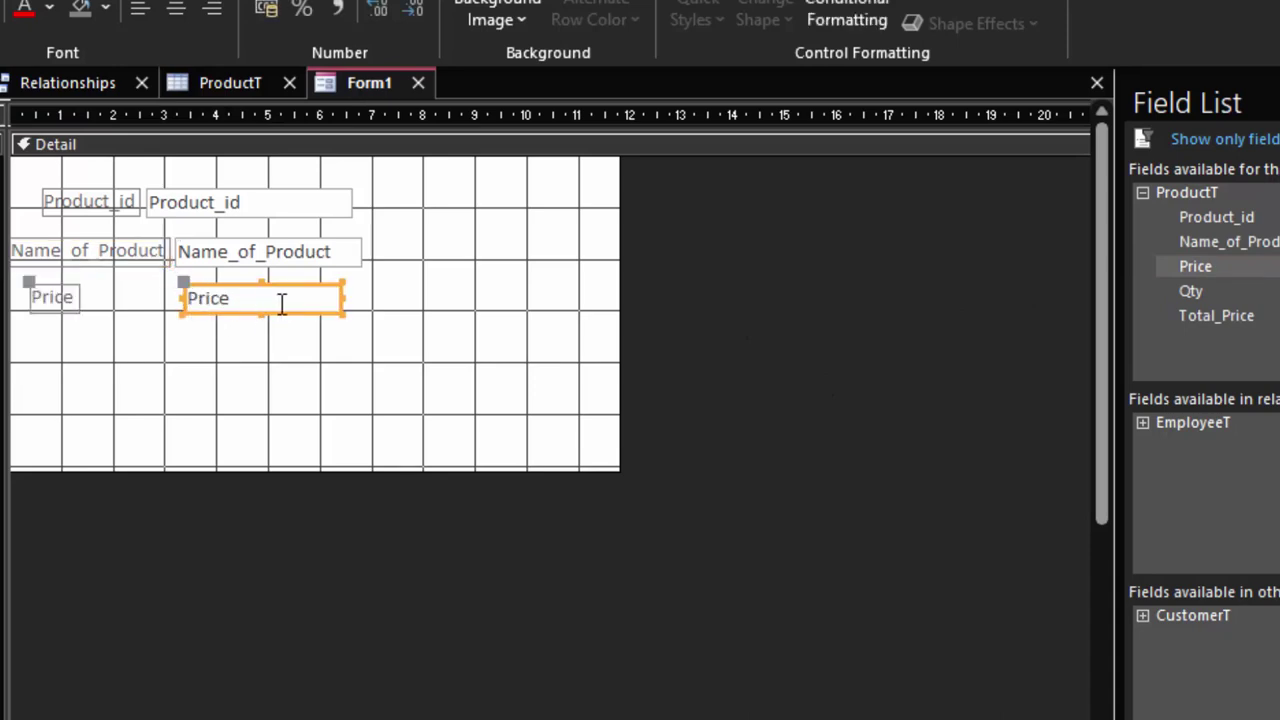
{"action": "left_click_drag", "start_coordinate": [288, 310], "coordinate": [281, 299]}
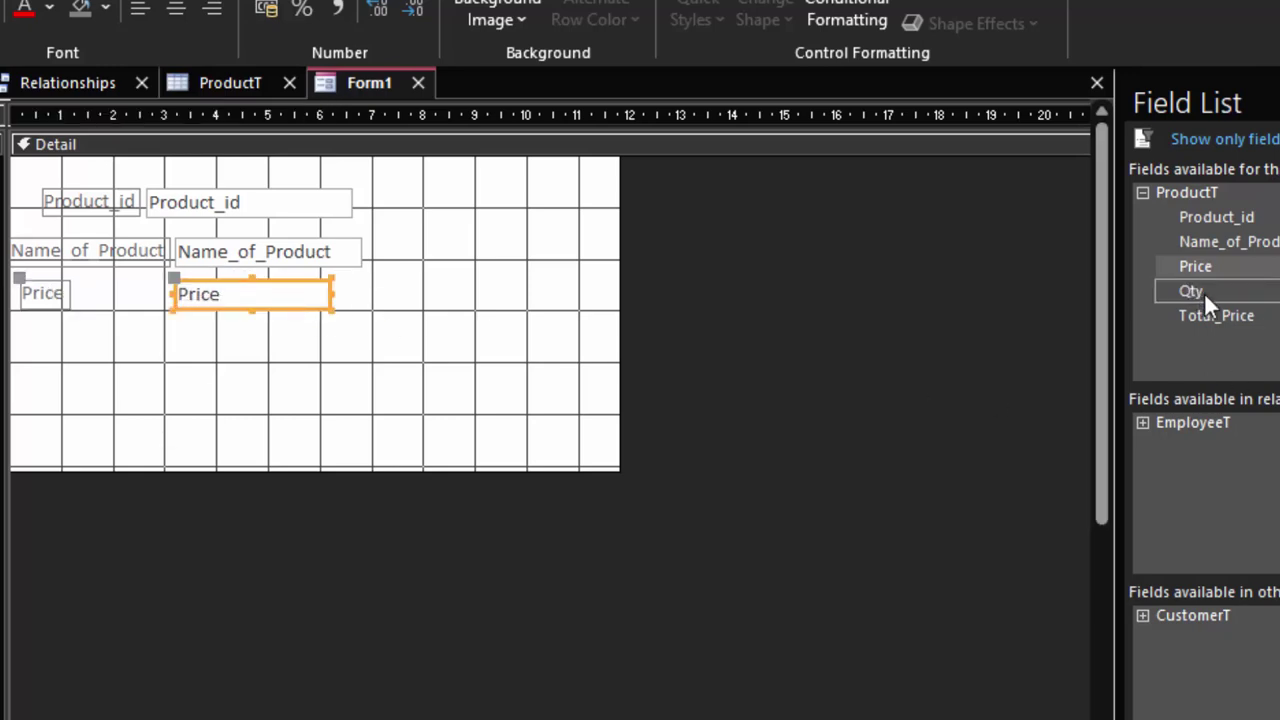
{"action": "mouse_move", "coordinate": [1203, 292]}
{"action": "left_mouse_down"}
{"action": "mouse_move", "coordinate": [213, 350]}
{"action": "mouse_move", "coordinate": [203, 334]}
{"action": "left_mouse_up"}
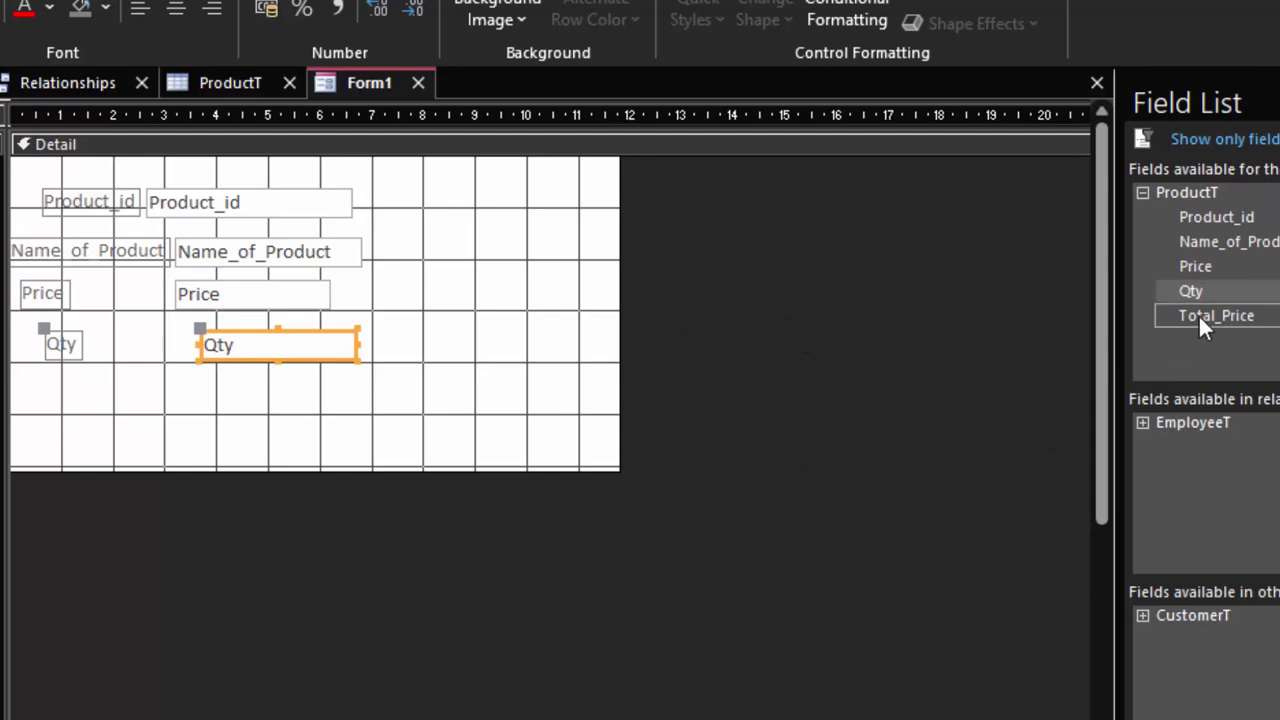
{"action": "left_click_drag", "start_coordinate": [1198, 314], "coordinate": [210, 397]}
{"action": "left_click_drag", "start_coordinate": [390, 469], "coordinate": [388, 624]}
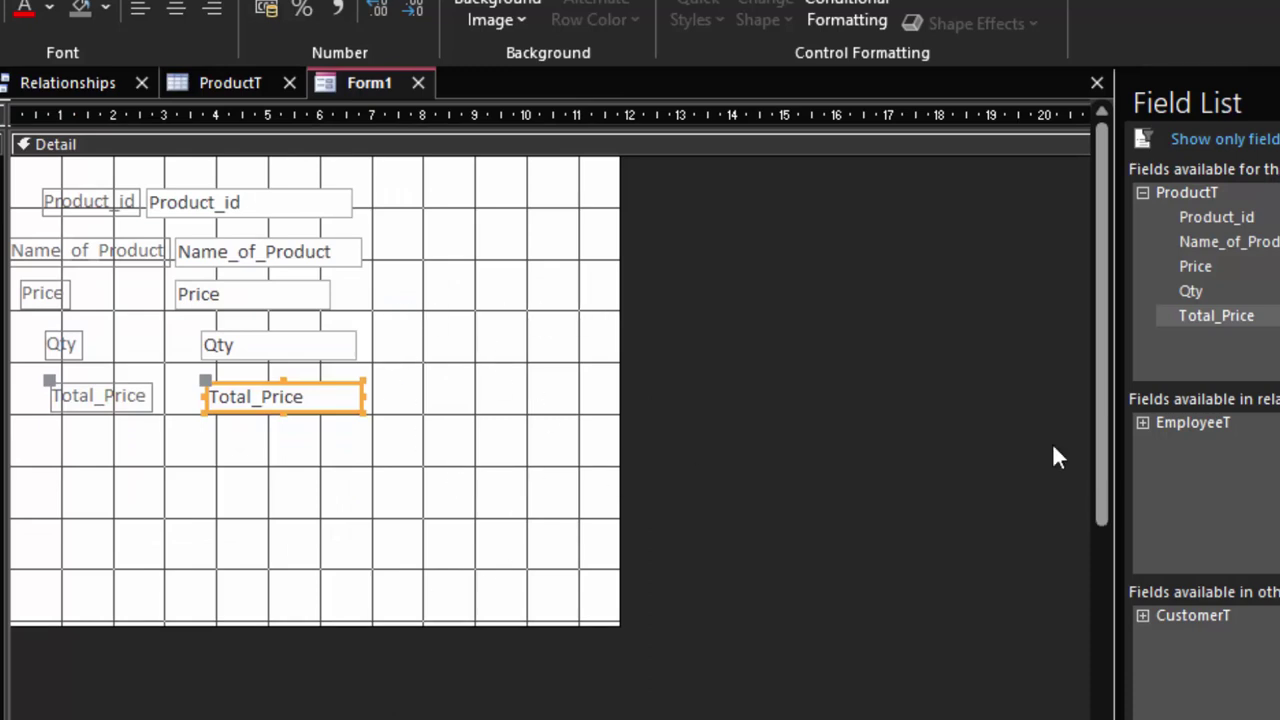
{"action": "left_click", "coordinate": [1185, 421]}
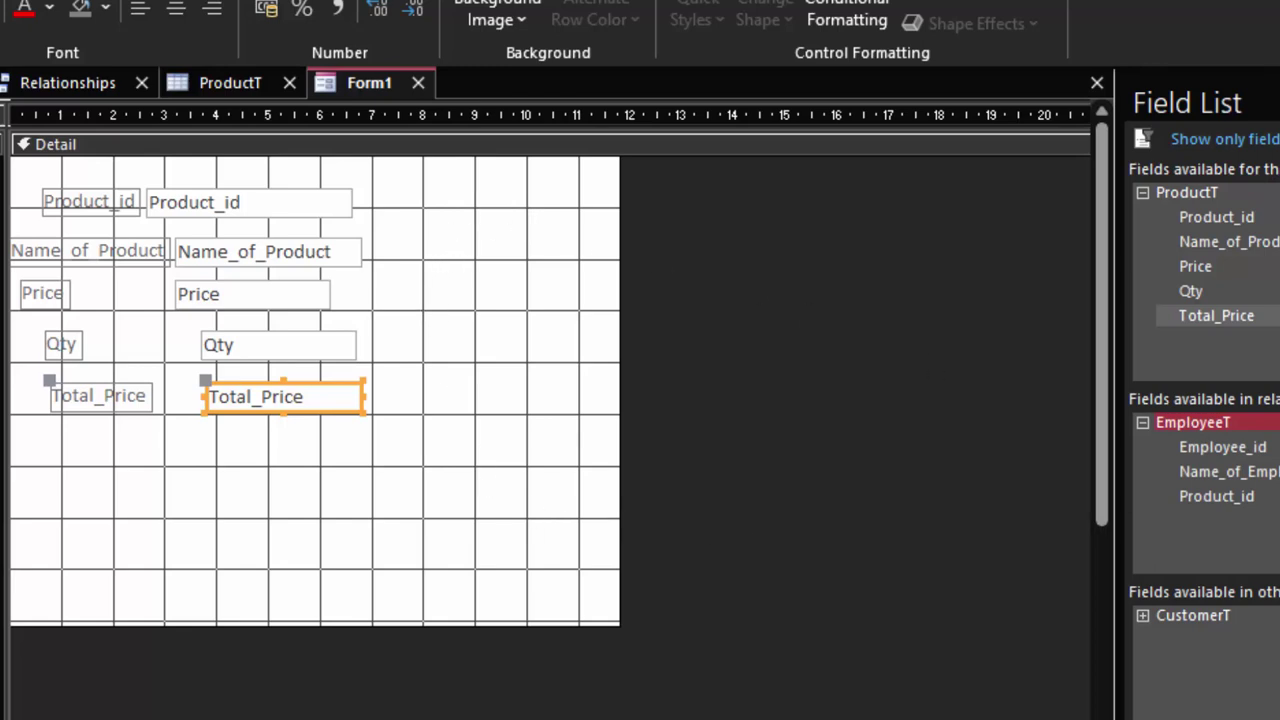
- Widen the Detail section and add the Employee_id and Name_of_Employee fields to the form
{"action": "left_click_drag", "start_coordinate": [620, 380], "coordinate": [1012, 617]}
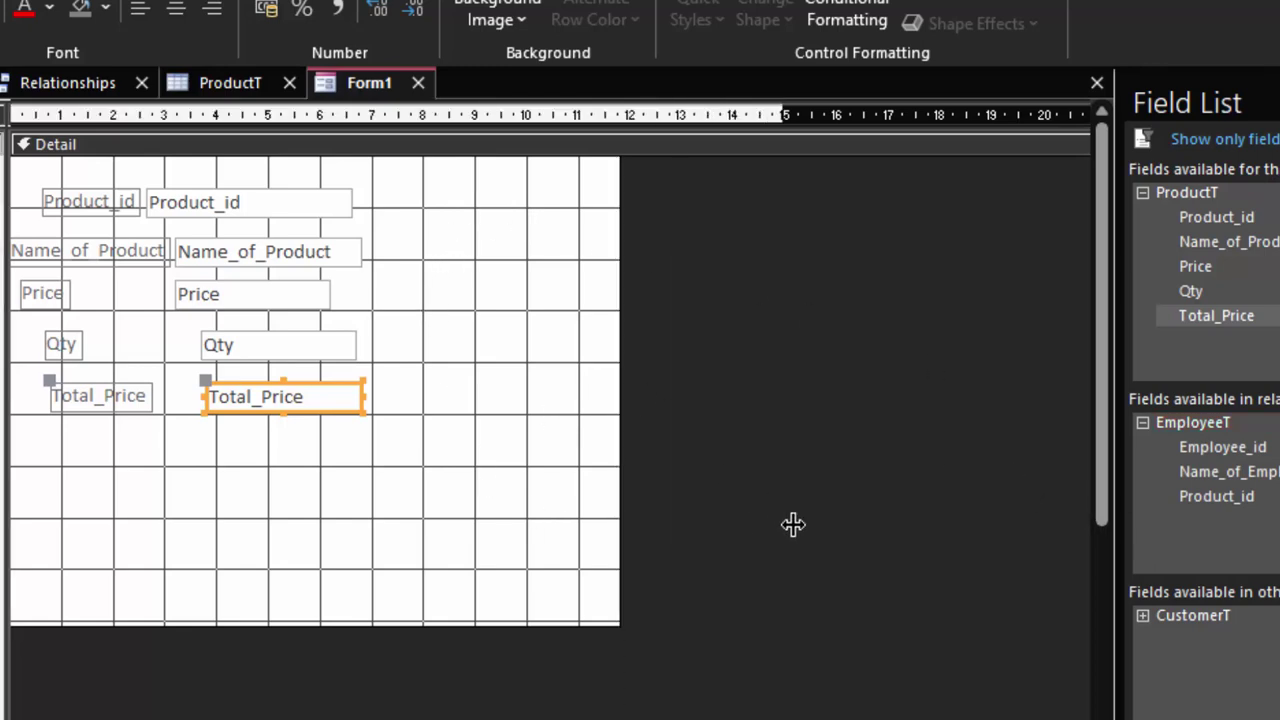
{"action": "mouse_move", "coordinate": [1222, 447]}
{"action": "left_mouse_down"}
{"action": "mouse_move", "coordinate": [648, 212]}
{"action": "mouse_move", "coordinate": [677, 220]}
{"action": "mouse_move", "coordinate": [572, 209]}
{"action": "left_mouse_up"}
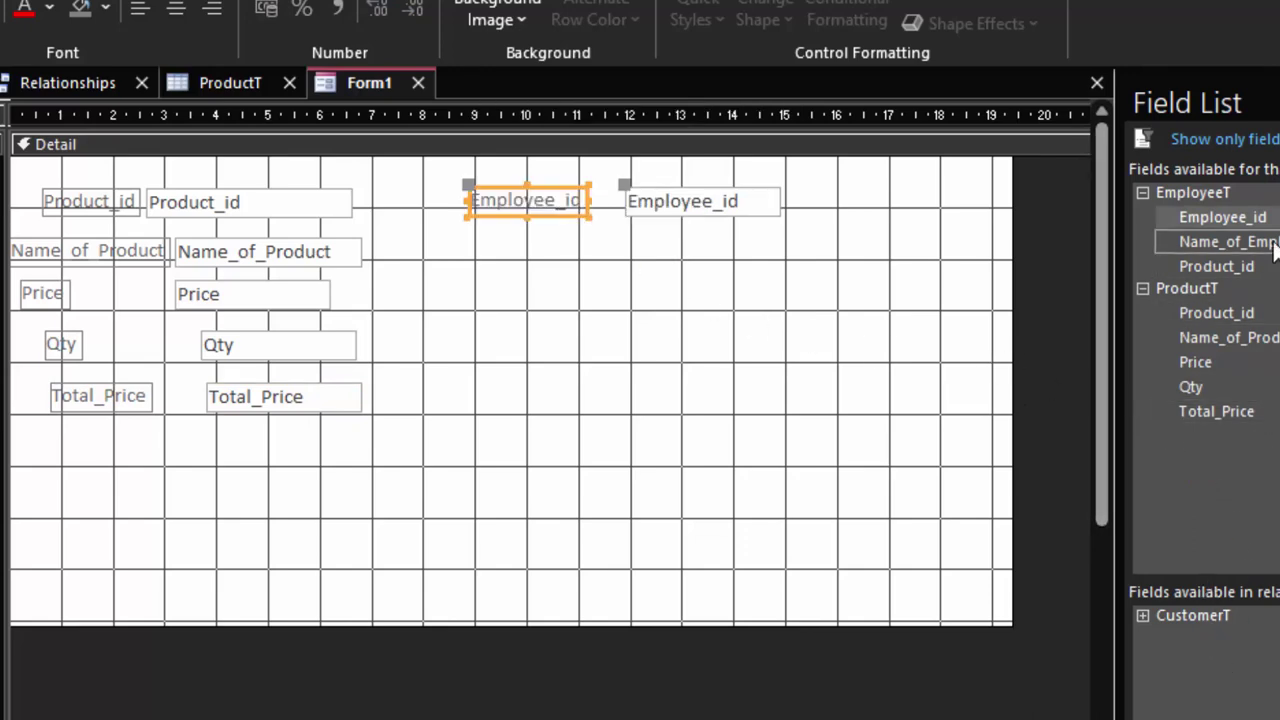
{"action": "left_click_drag", "start_coordinate": [1270, 250], "coordinate": [633, 248]}
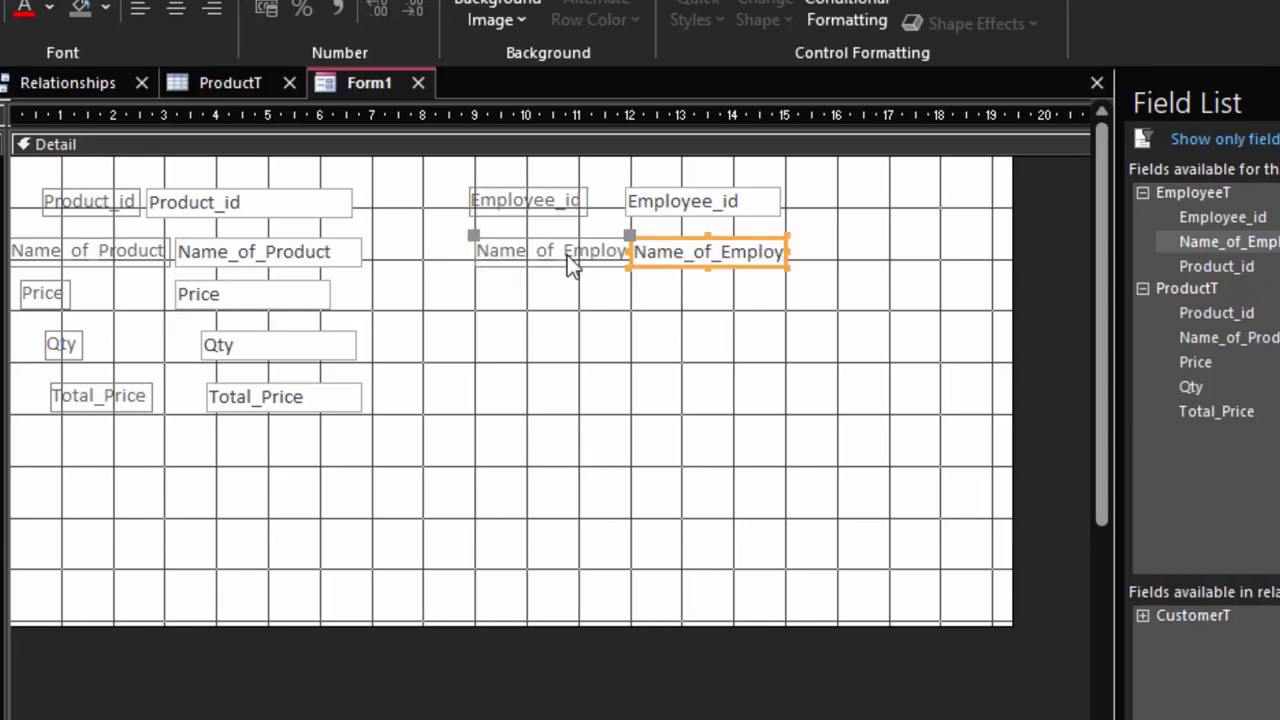
- Resize the Name_of_Employee label and text box so the full name shows
{"action": "left_click", "coordinate": [525, 254]}
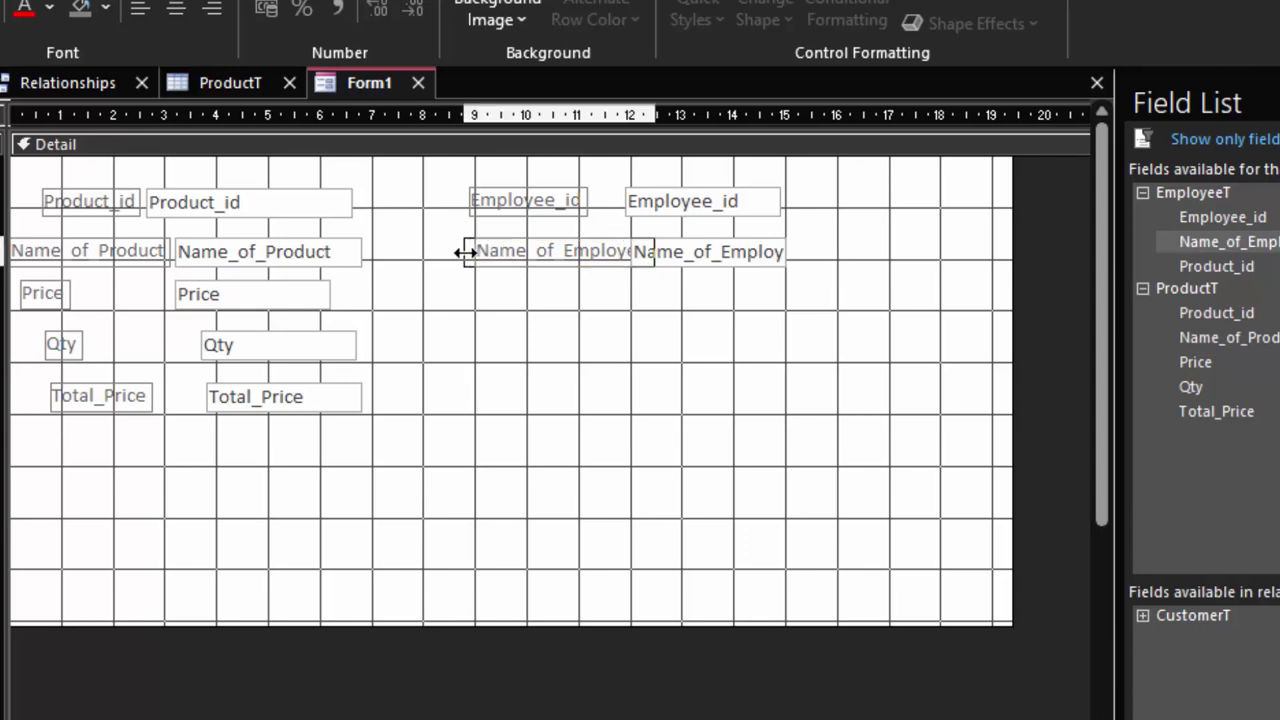
{"action": "left_click_drag", "start_coordinate": [474, 250], "coordinate": [457, 250]}
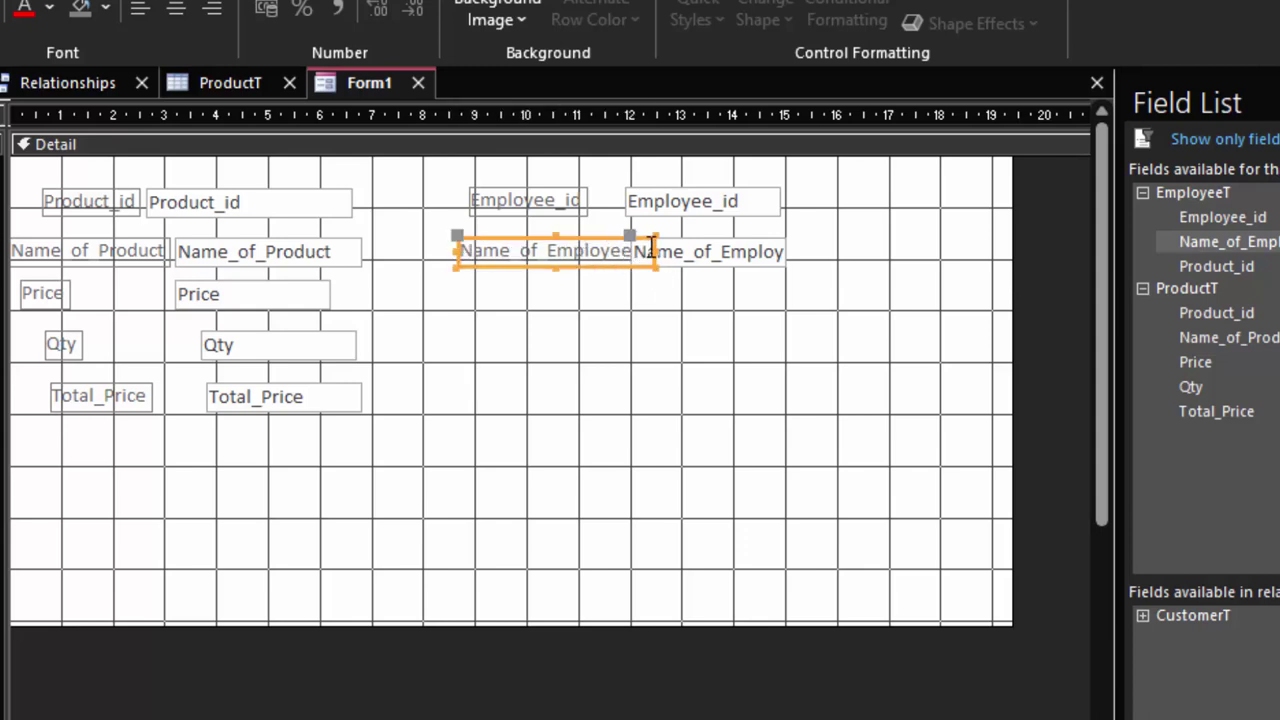
{"action": "left_click_drag", "start_coordinate": [652, 250], "coordinate": [618, 258]}
{"action": "left_click_drag", "start_coordinate": [457, 250], "coordinate": [430, 262]}
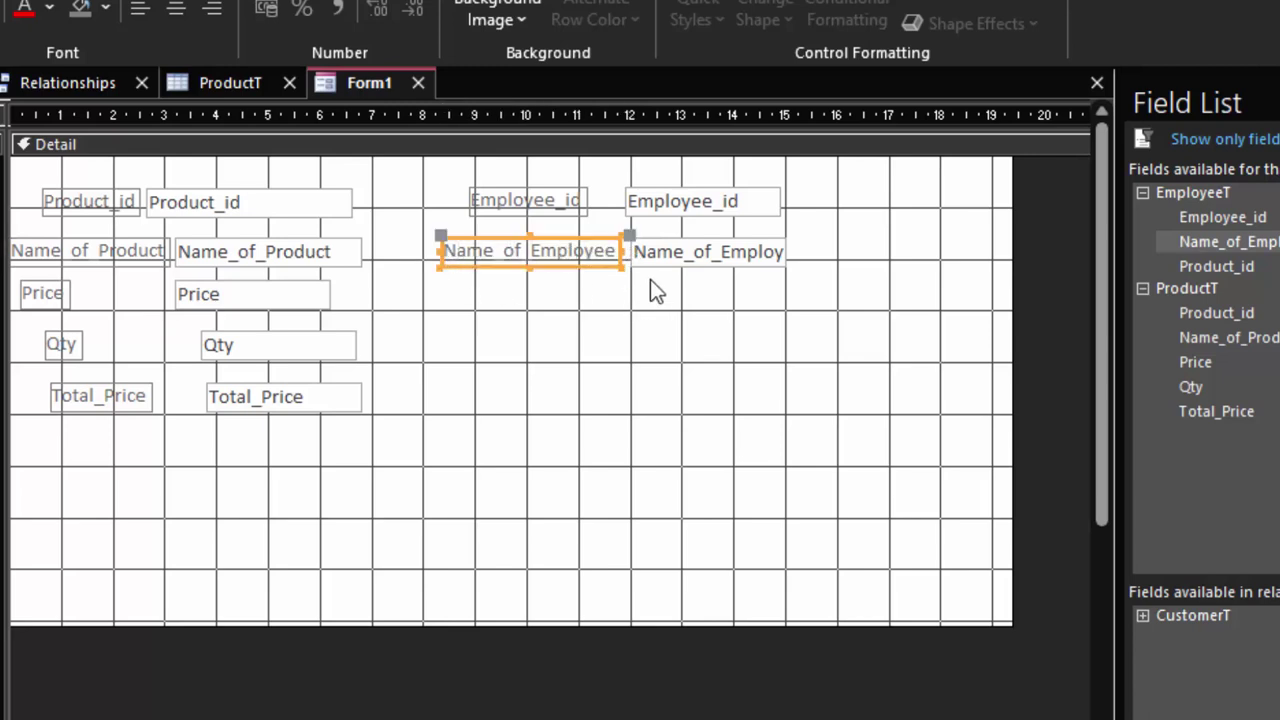
{"action": "left_click", "coordinate": [720, 258]}
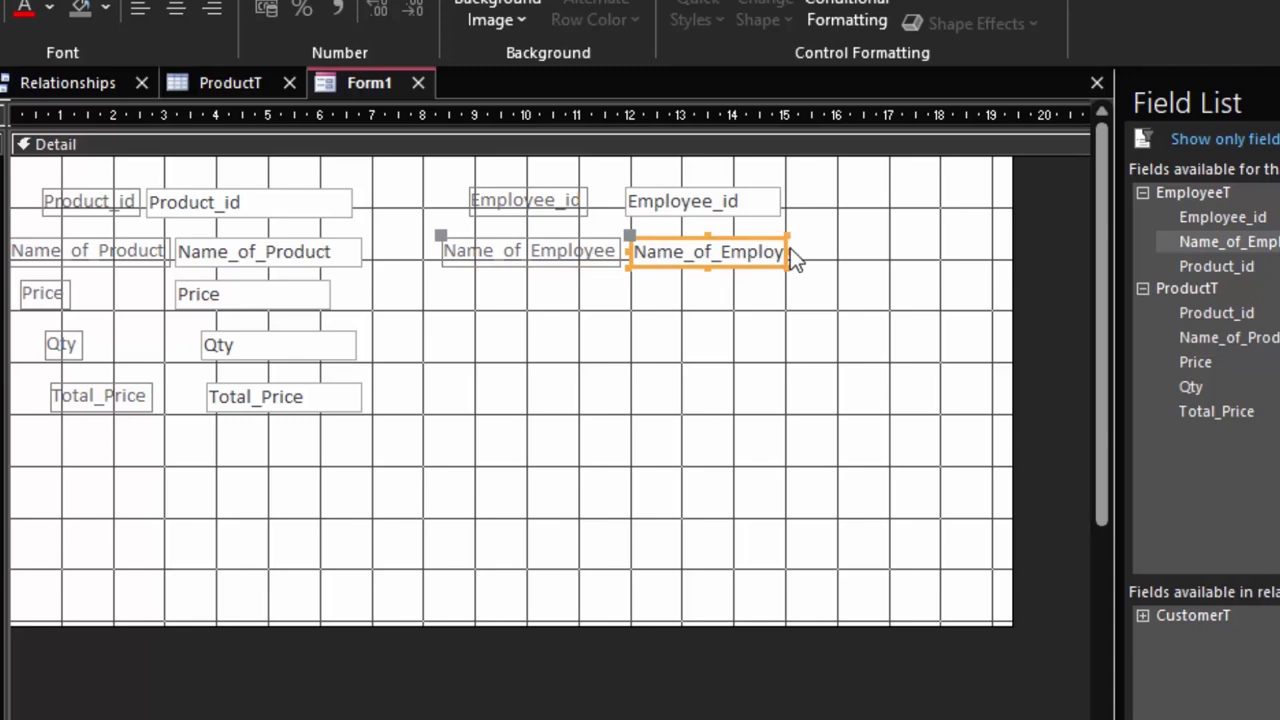
{"action": "left_click_drag", "start_coordinate": [790, 257], "coordinate": [828, 258]}
{"action": "left_click", "coordinate": [800, 325]}
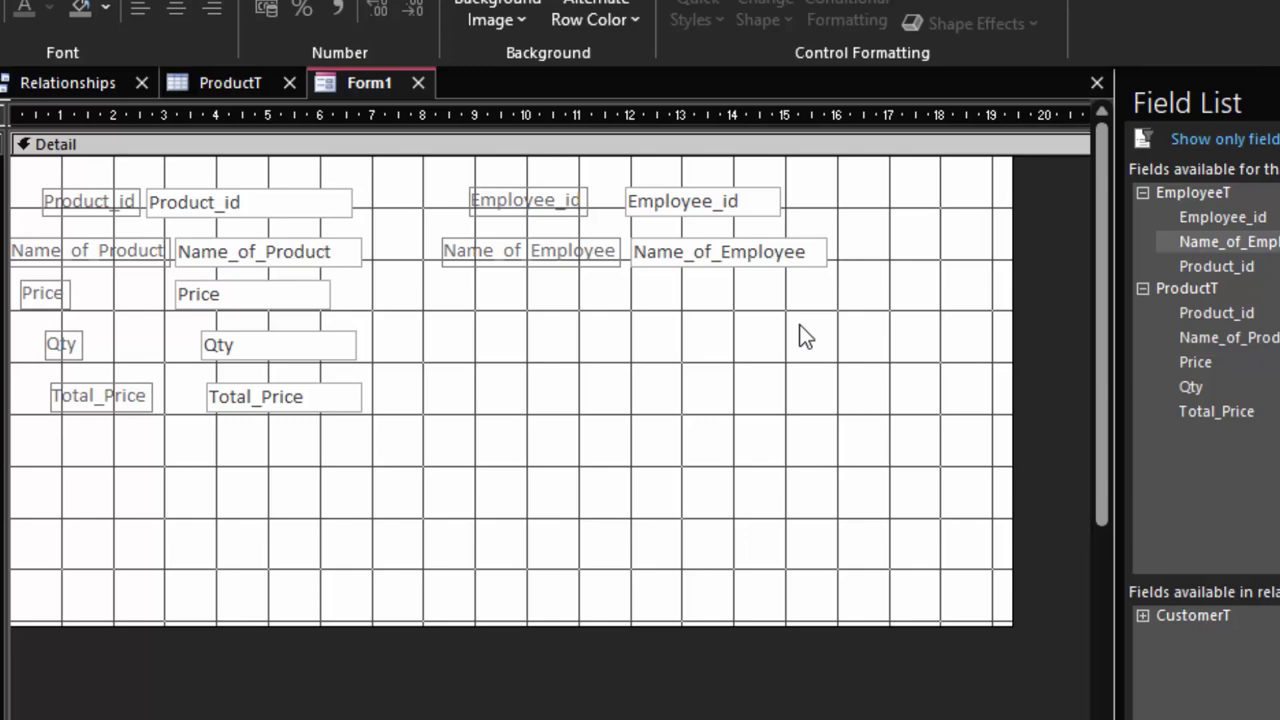
- Add CustomerT's Customer_id and Name_of_Customer fields below the employee fields
{"action": "double_click", "coordinate": [1170, 620]}
{"action": "mouse_move", "coordinate": [1190, 638]}
{"action": "left_mouse_down"}
{"action": "mouse_move", "coordinate": [952, 568]}
{"action": "mouse_move", "coordinate": [641, 300]}
{"action": "left_mouse_up"}
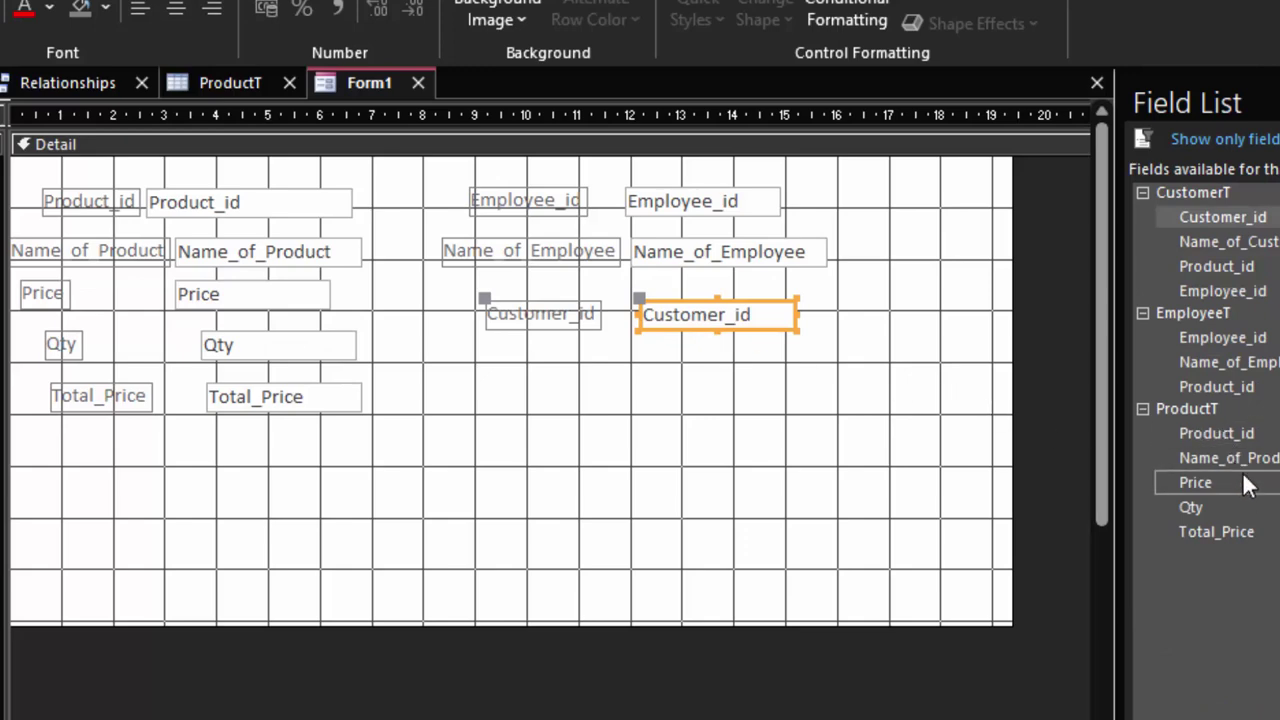
{"action": "left_click_drag", "start_coordinate": [1231, 241], "coordinate": [671, 377]}
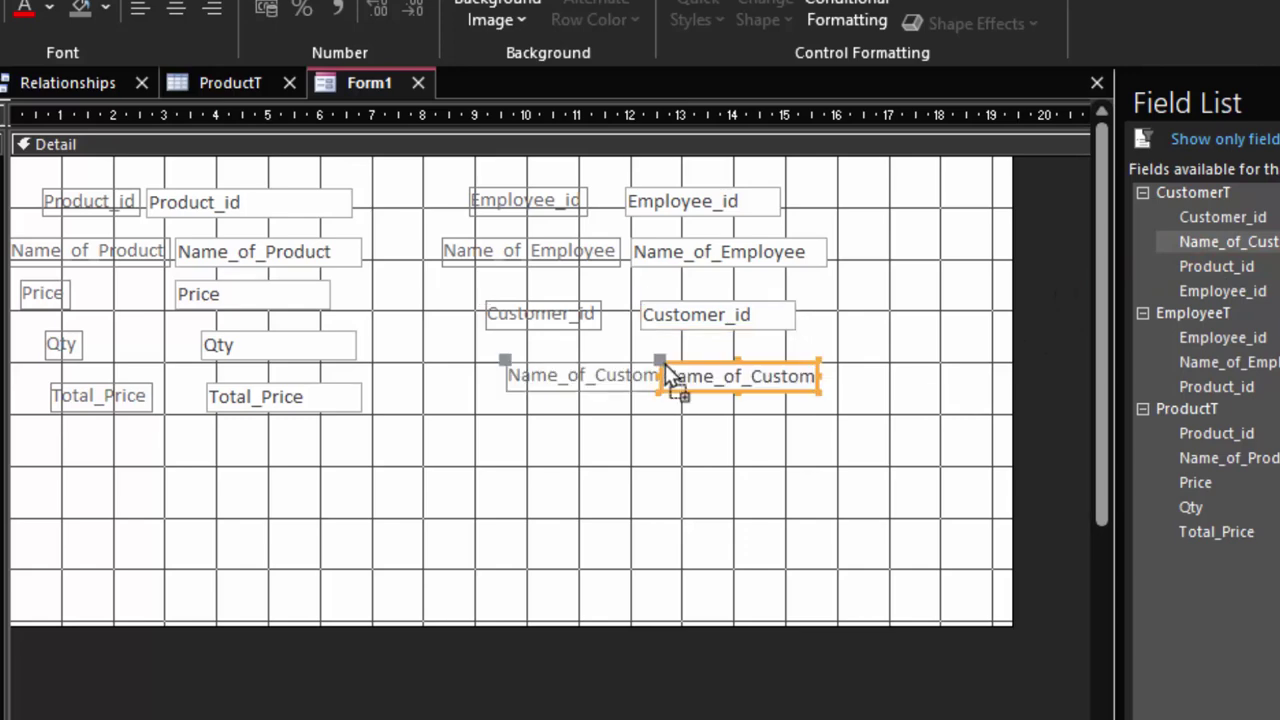
- Widen the Name_of_Customer label and text box to fit, then select all form controls
{"action": "left_click", "coordinate": [500, 380]}
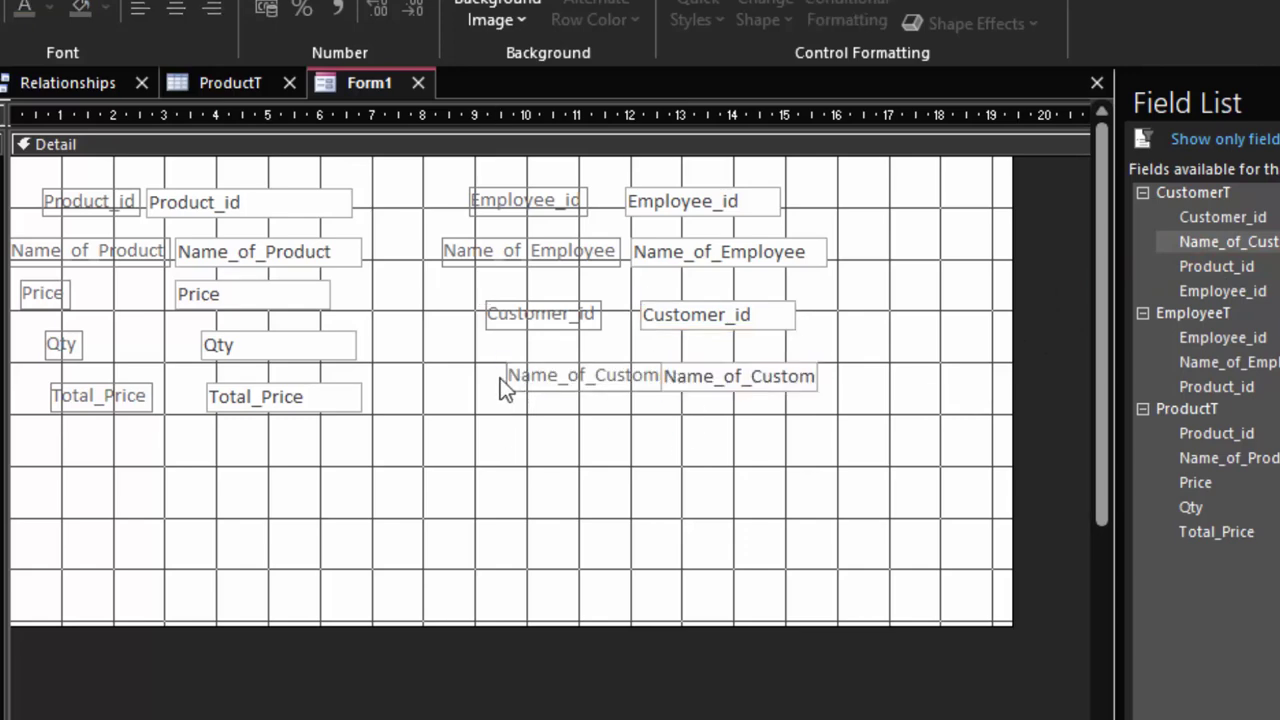
{"action": "left_click", "coordinate": [537, 388]}
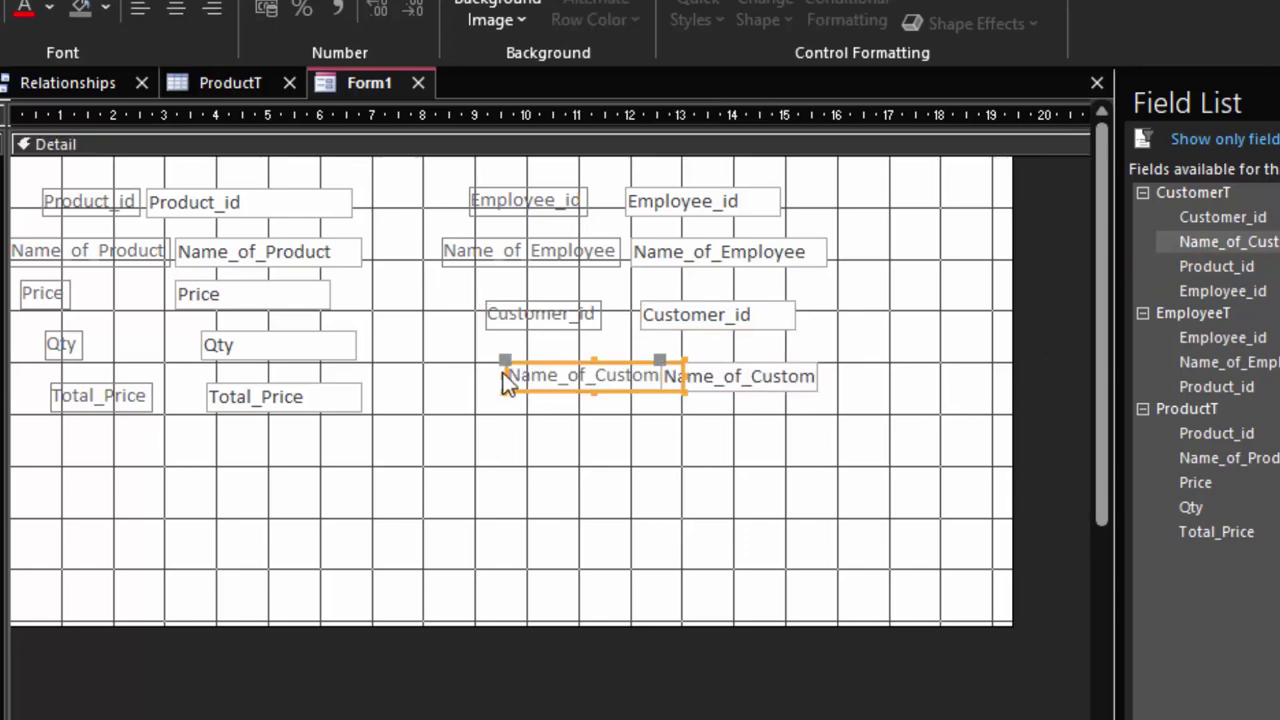
{"action": "left_click_drag", "start_coordinate": [505, 383], "coordinate": [462, 380]}
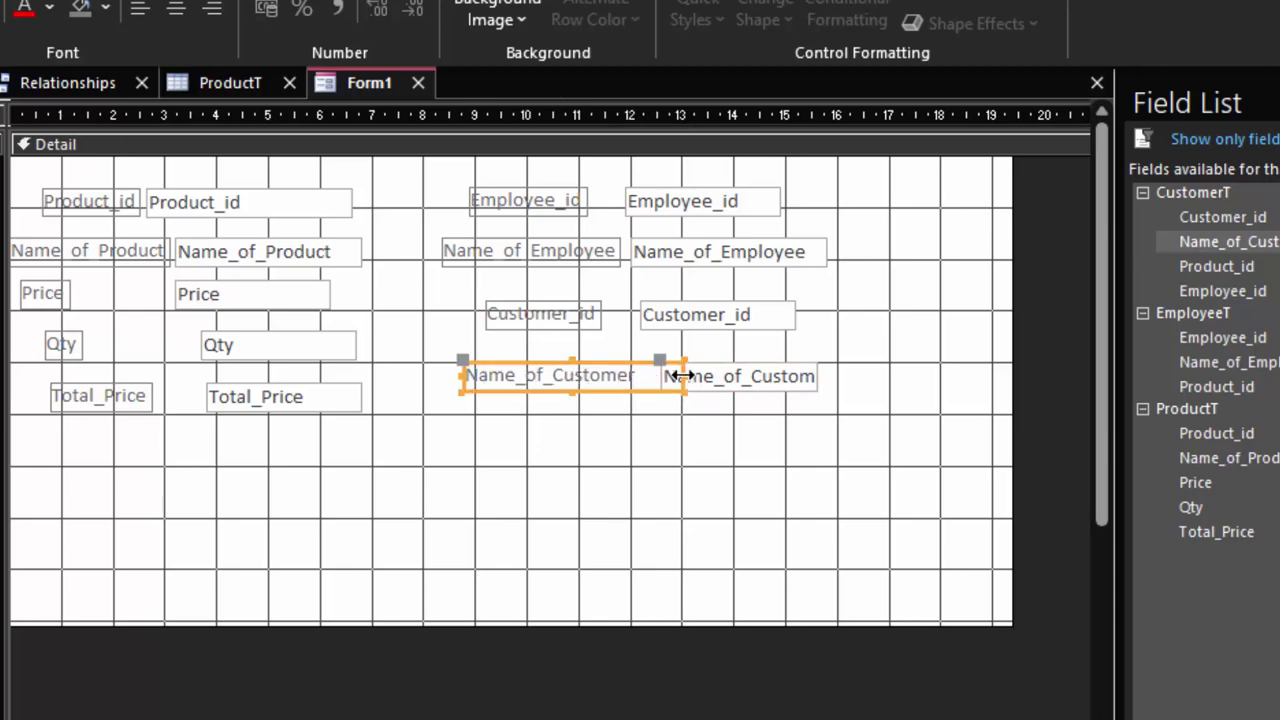
{"action": "left_click_drag", "start_coordinate": [683, 375], "coordinate": [646, 378]}
{"action": "left_click", "coordinate": [716, 386]}
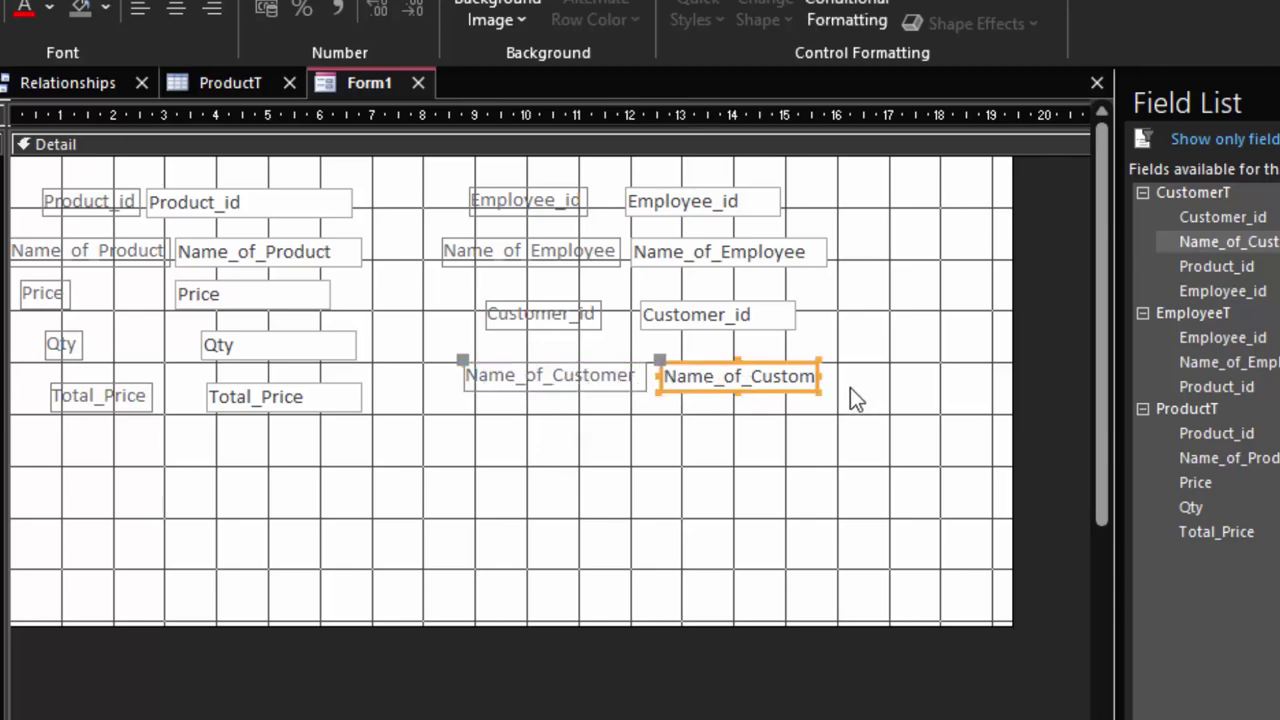
{"action": "left_click_drag", "start_coordinate": [820, 378], "coordinate": [846, 376]}
{"action": "left_click", "coordinate": [752, 450]}
{"action": "left_click_drag", "start_coordinate": [808, 448], "coordinate": [28, 152]}
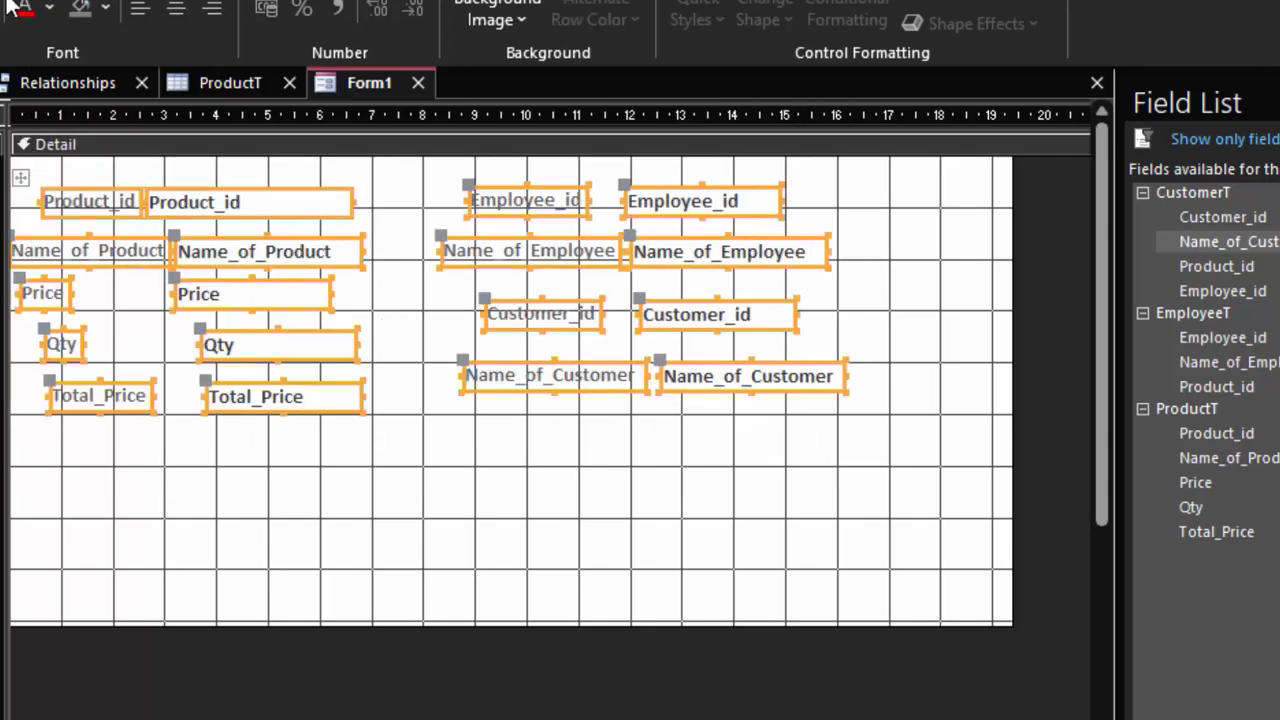
- Set the font colour of all selected labels and text boxes to Black
{"action": "left_click", "coordinate": [49, 8]}
{"action": "left_click", "coordinate": [46, 118]}
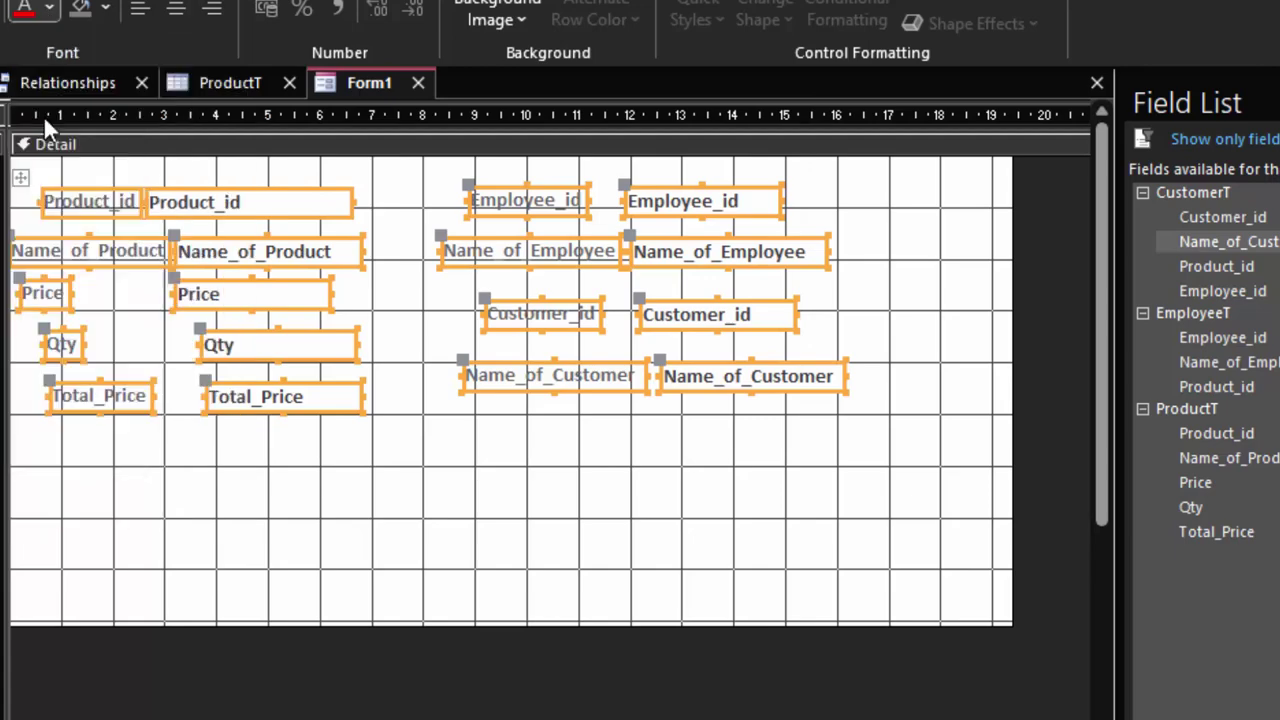
{"action": "left_click", "coordinate": [636, 478]}
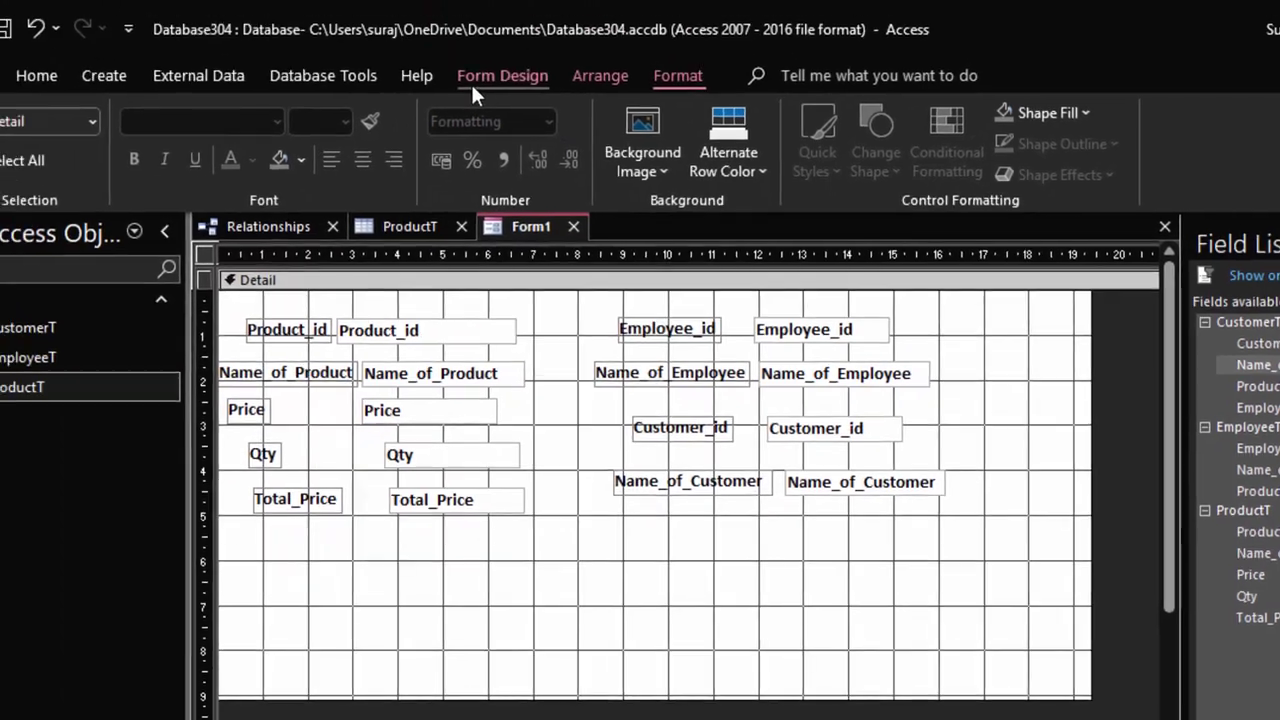
{"action": "left_click", "coordinate": [471, 82]}
- In the Property Sheet, select Form and set its Pop Up property to Yes
{"action": "left_click", "coordinate": [1057, 116]}
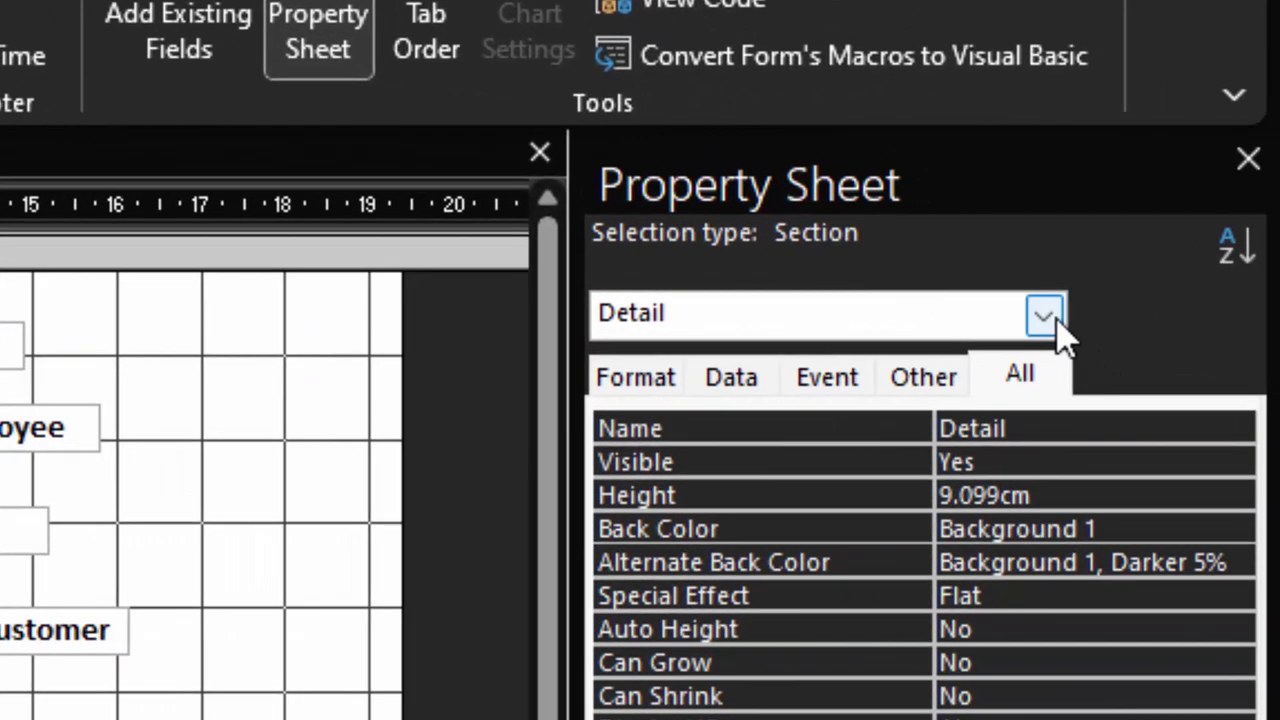
{"action": "left_click", "coordinate": [1278, 313]}
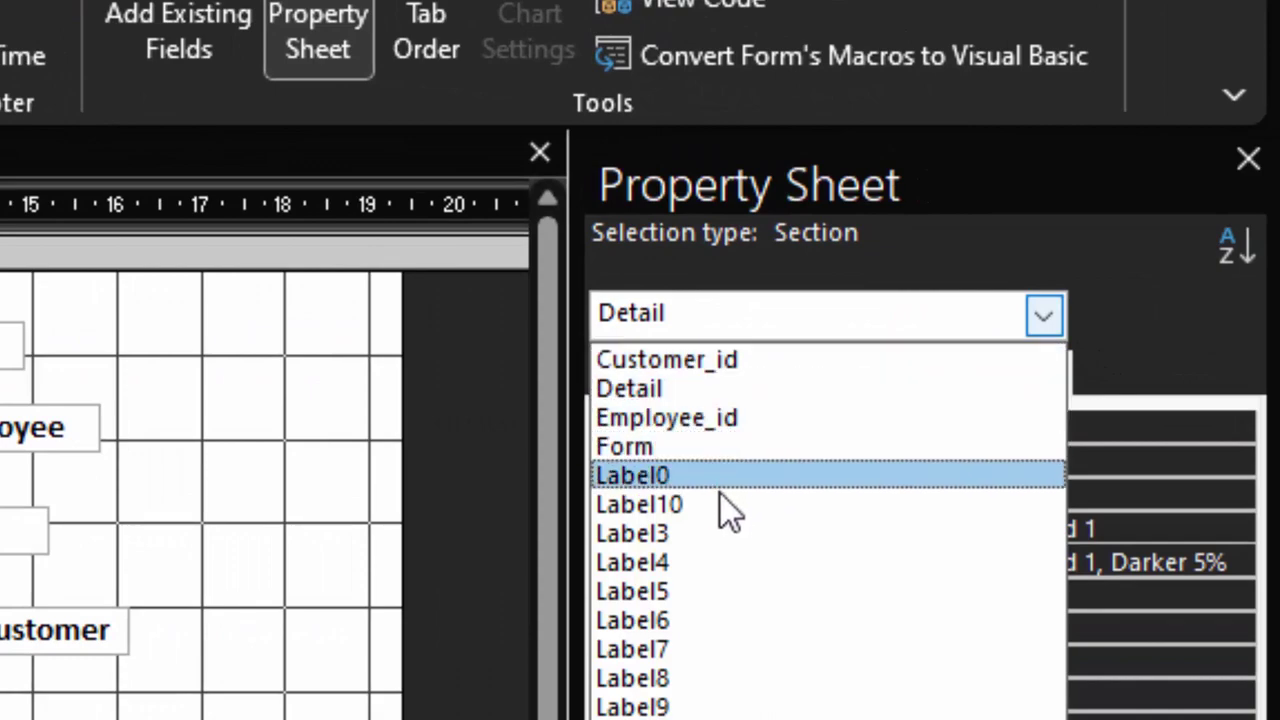
{"action": "left_click", "coordinate": [720, 446]}
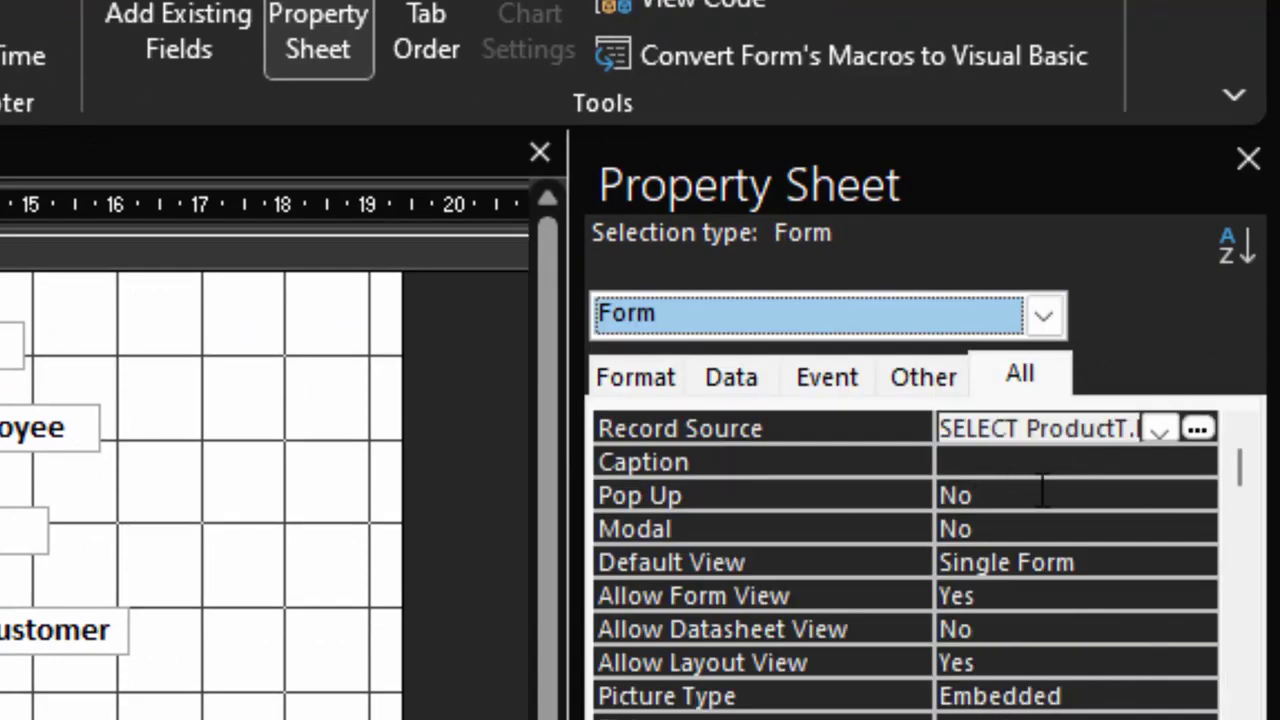
{"action": "left_click", "coordinate": [1112, 495]}
{"action": "left_click", "coordinate": [1190, 495]}
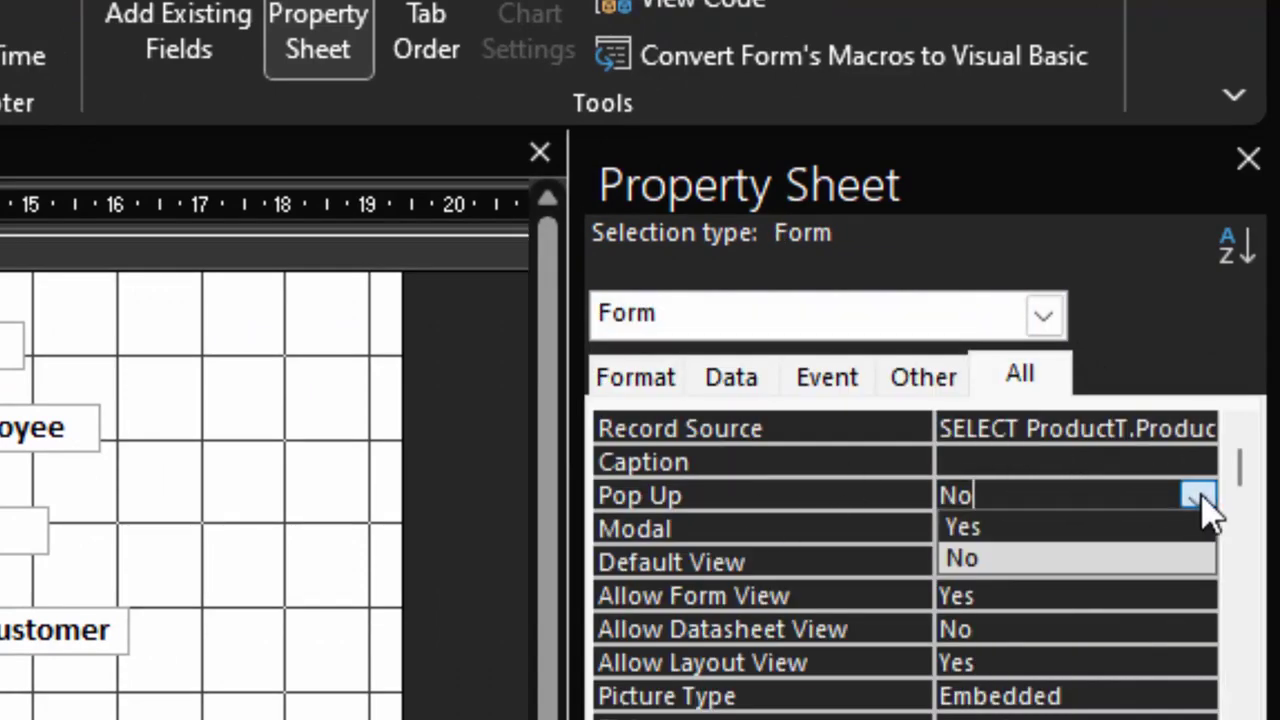
{"action": "left_click", "coordinate": [1034, 540]}
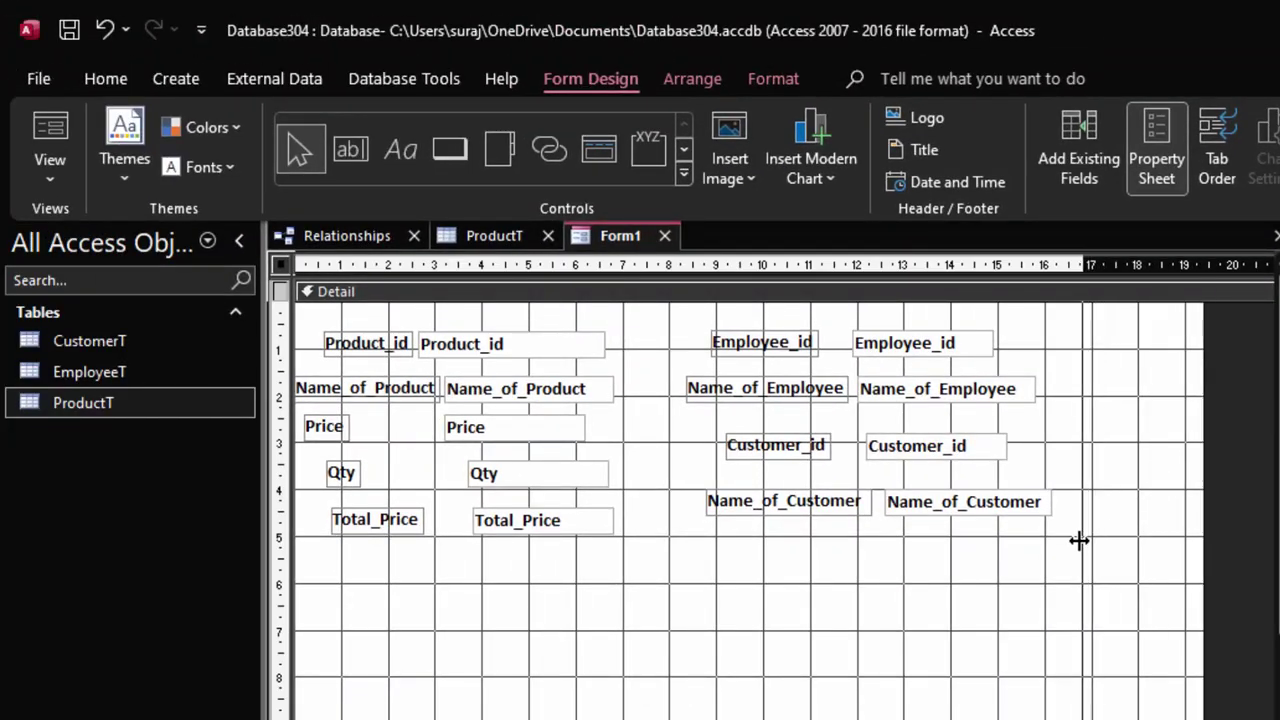
- Pull the form's right edge in and fill the Detail section with Accent 2 light orange
{"action": "left_click_drag", "start_coordinate": [1203, 465], "coordinate": [1081, 543]}
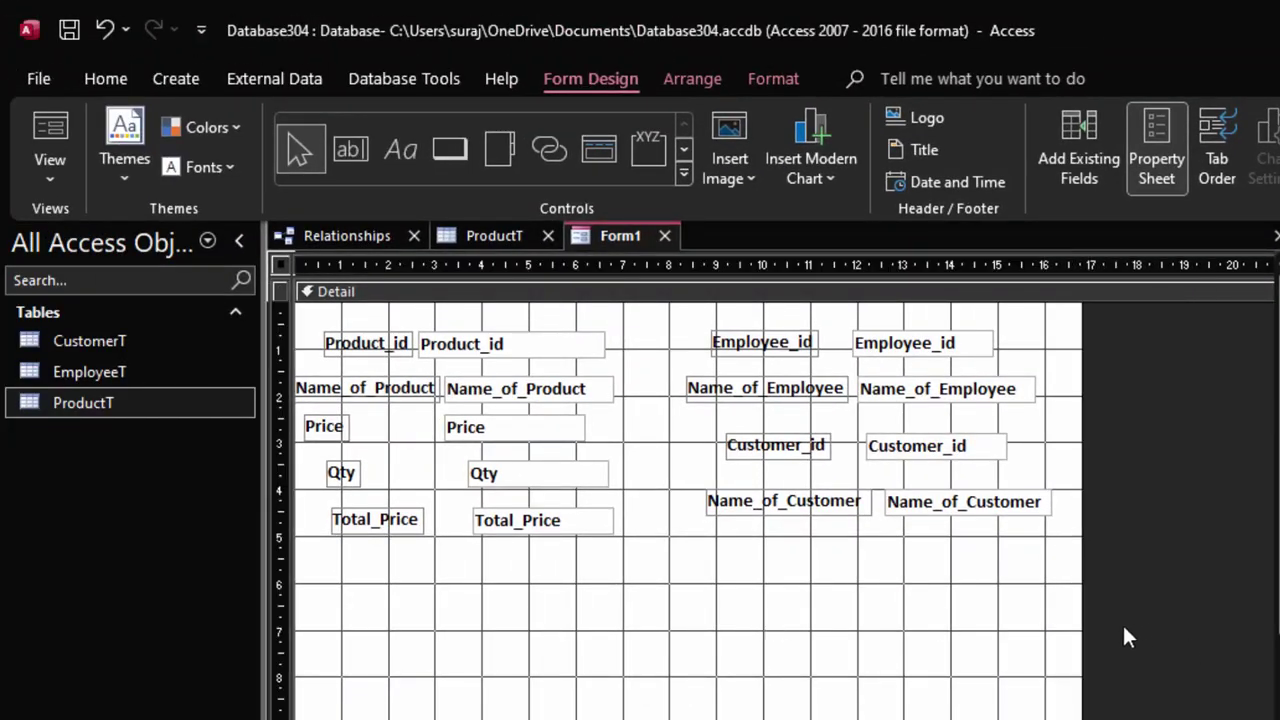
{"action": "left_click", "coordinate": [909, 637]}
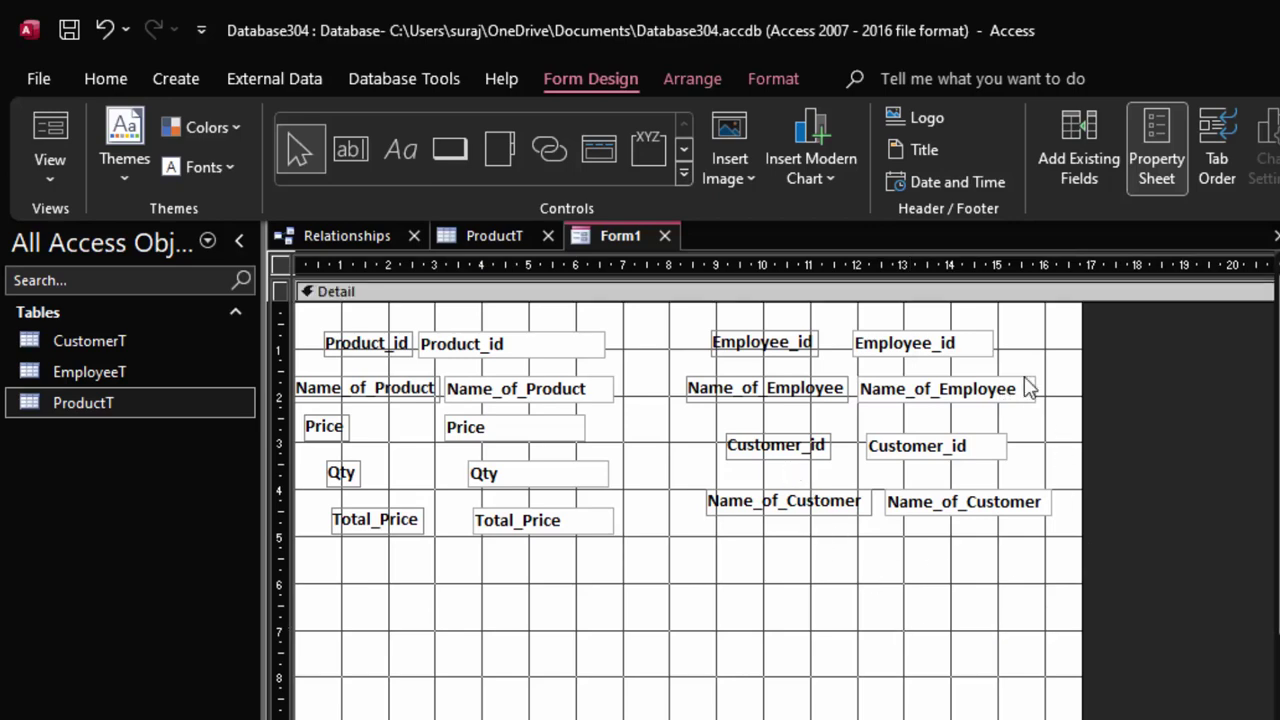
{"action": "left_click", "coordinate": [95, 82]}
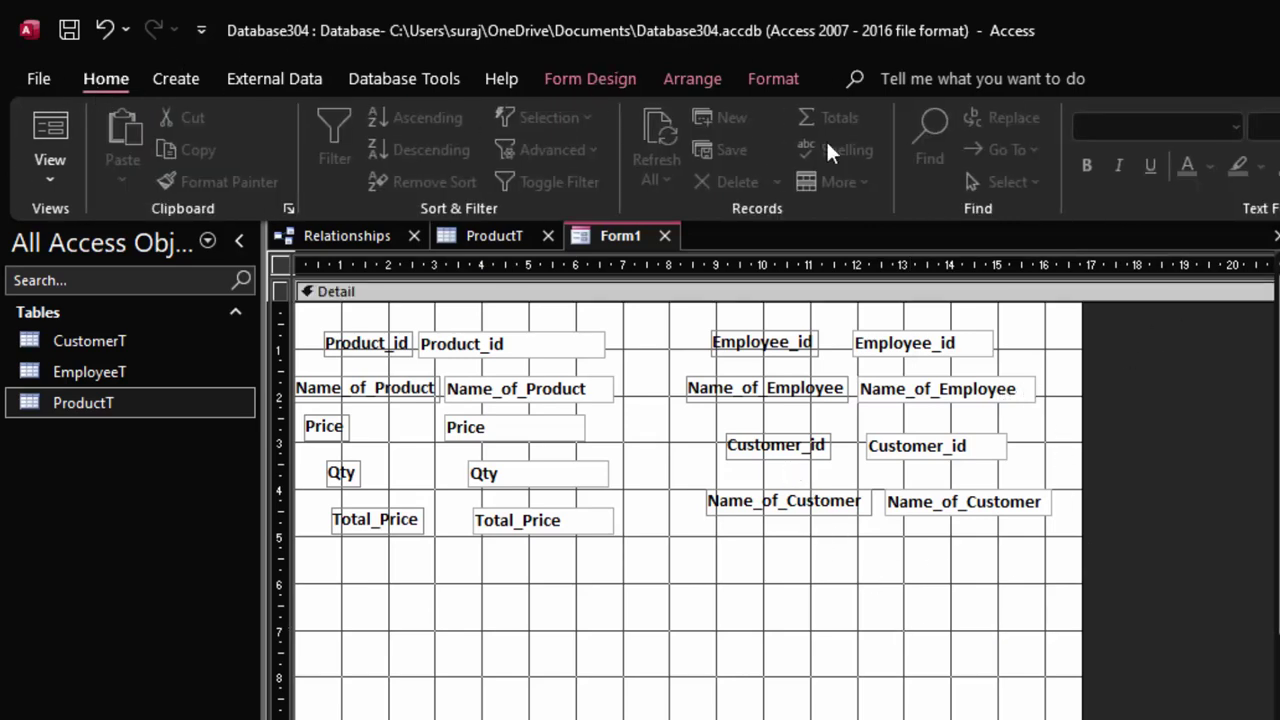
{"action": "left_click", "coordinate": [1275, 163]}
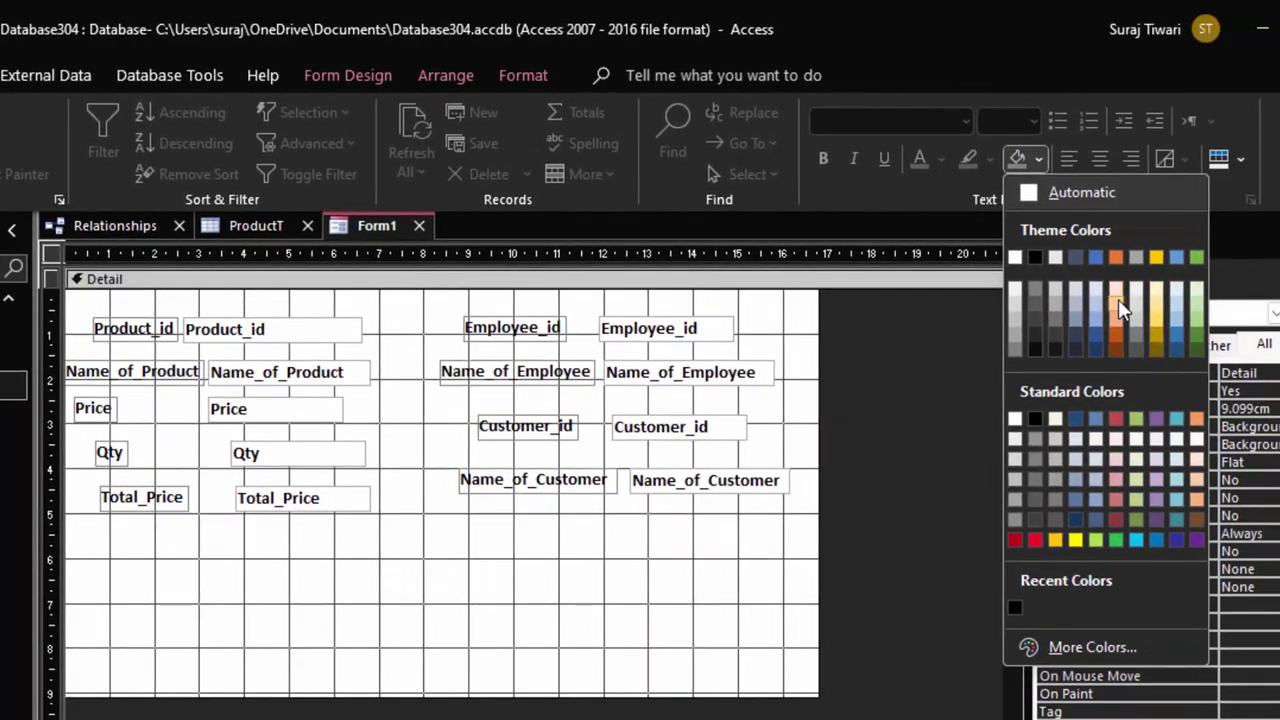
{"action": "left_click", "coordinate": [1116, 300]}
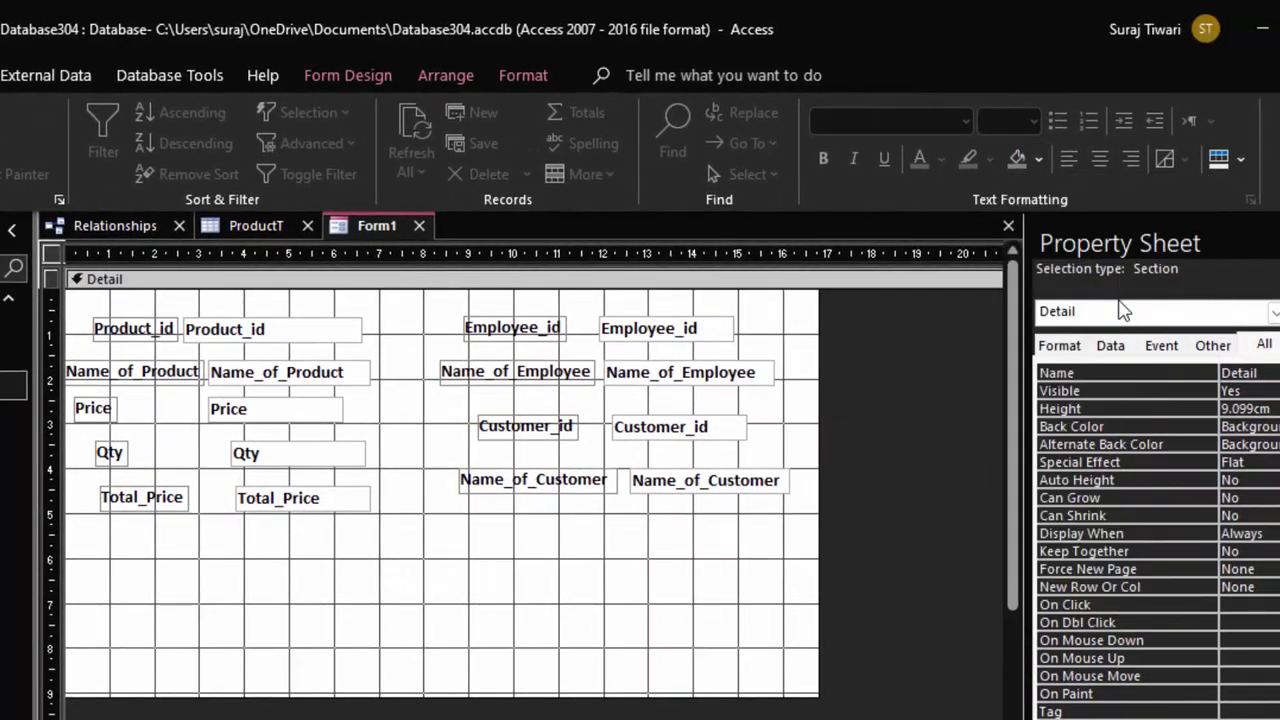
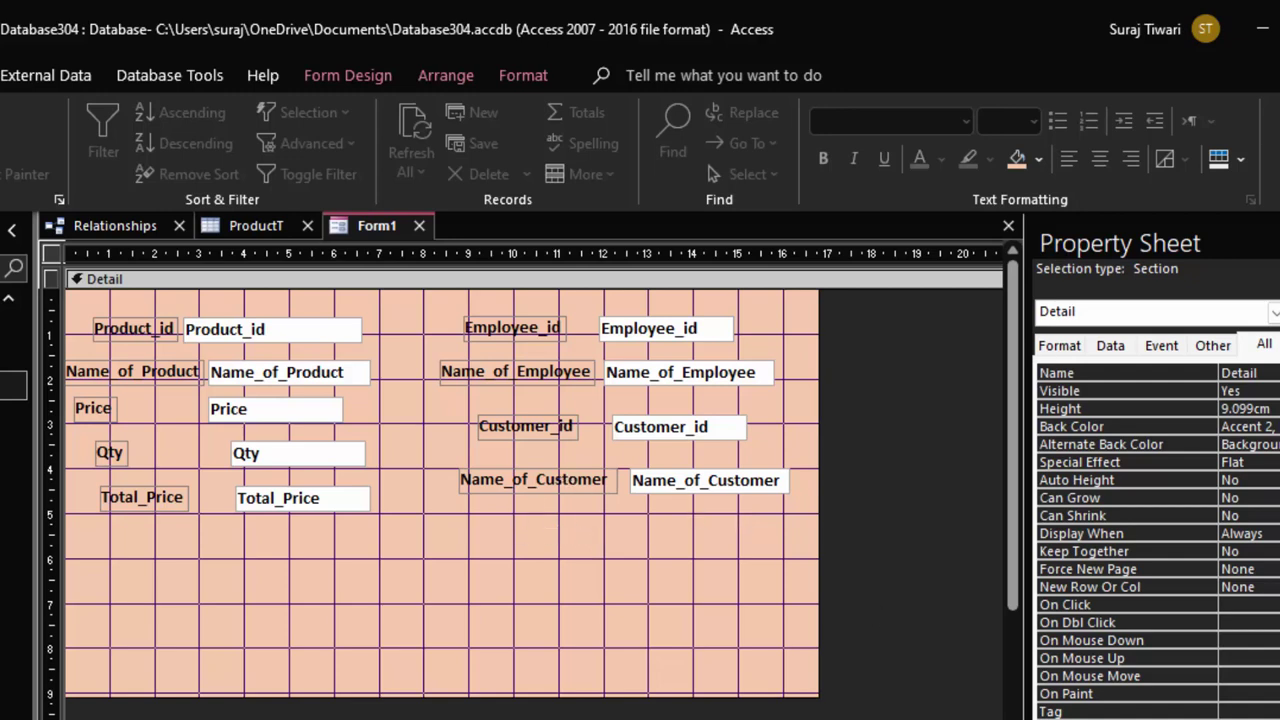
- Run Form1 in Form View to display record 1 of 3
{"action": "key", "text": "F5"}
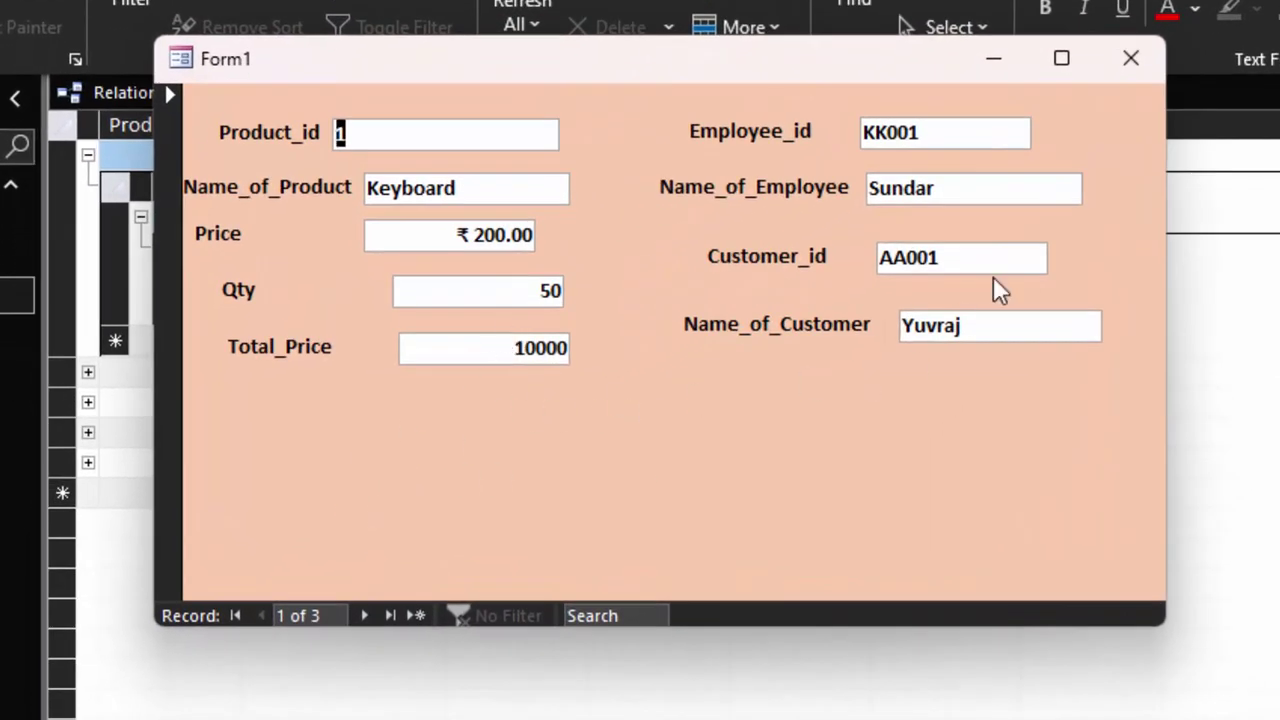
- Close Form1 and save it under the name 'Productand CustomerF'
{"action": "left_click", "coordinate": [1127, 72]}
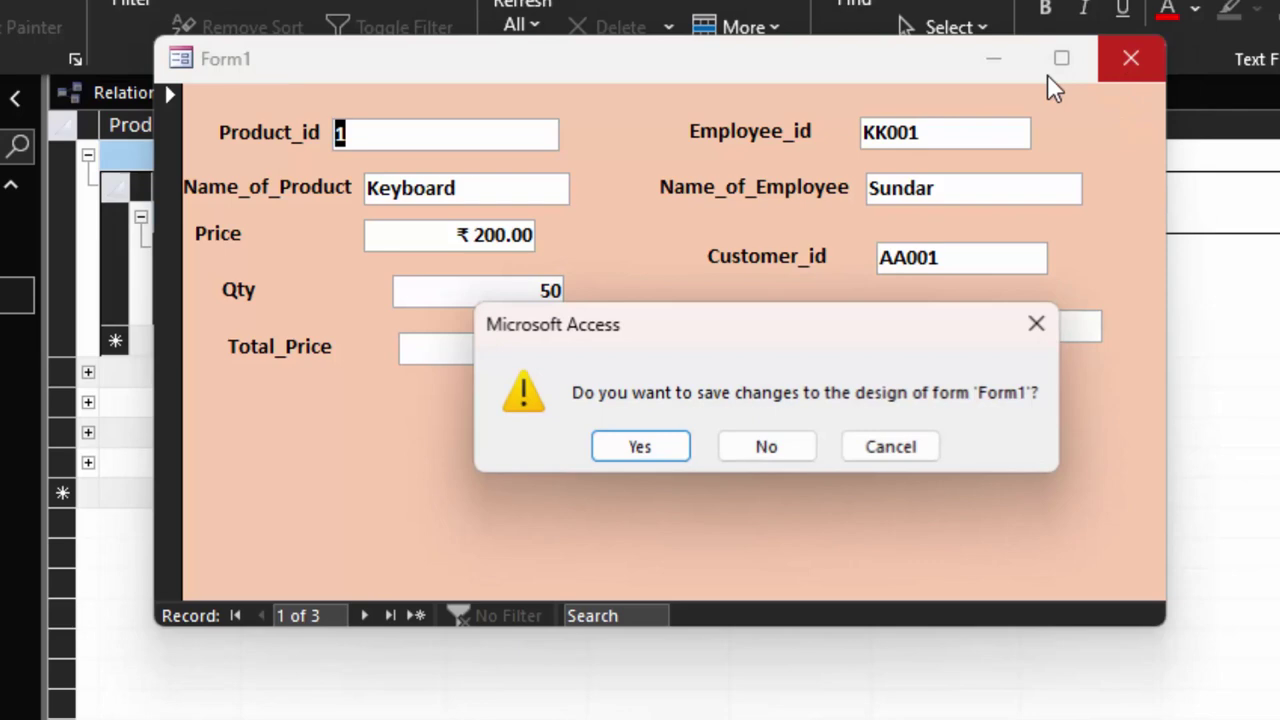
{"action": "left_click", "coordinate": [628, 445]}
{"action": "key", "text": "BackSpace"}
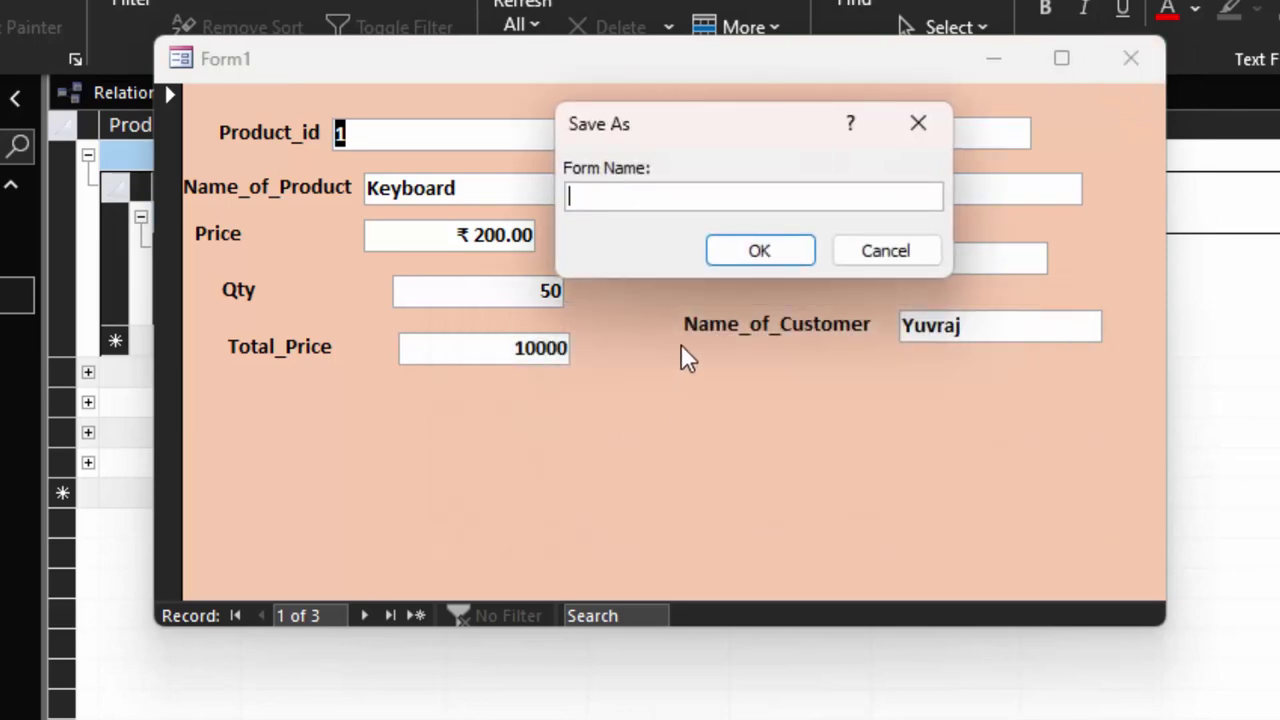
{"action": "type", "text": "Pro"}
{"action": "type", "text": "ductan"}
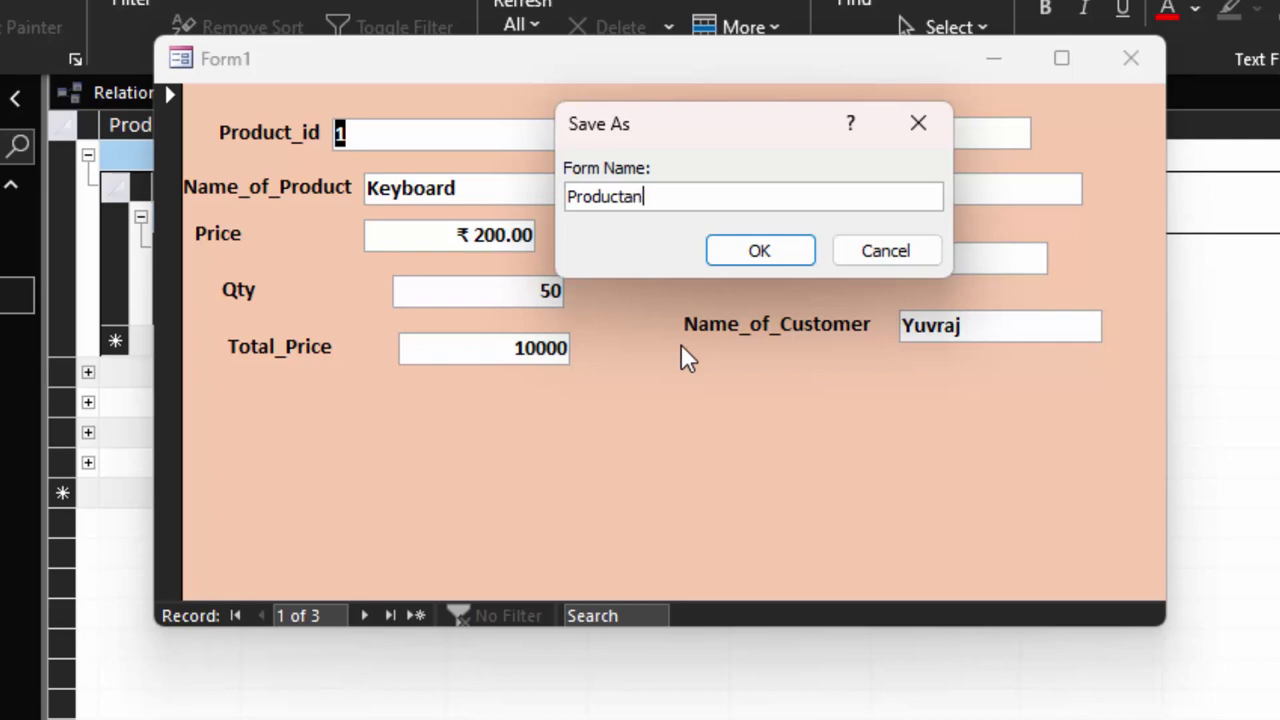
{"action": "type", "text": "d Cust"}
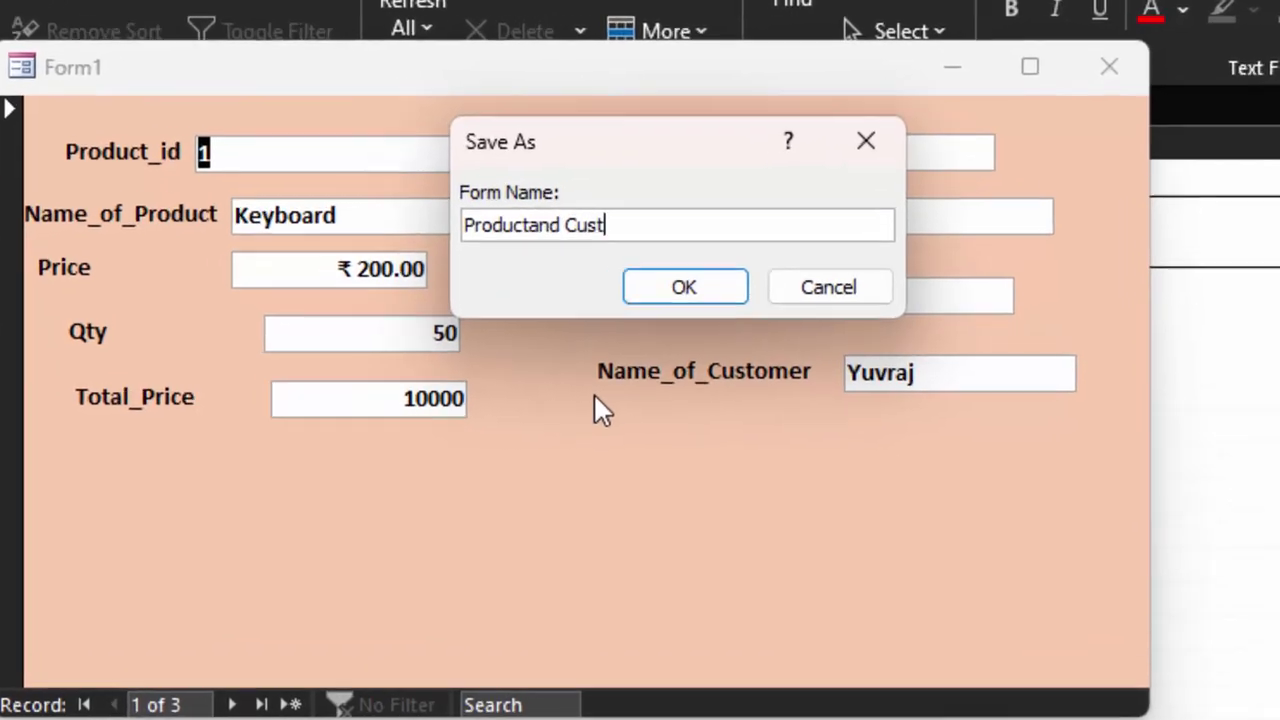
{"action": "type", "text": "omerF"}
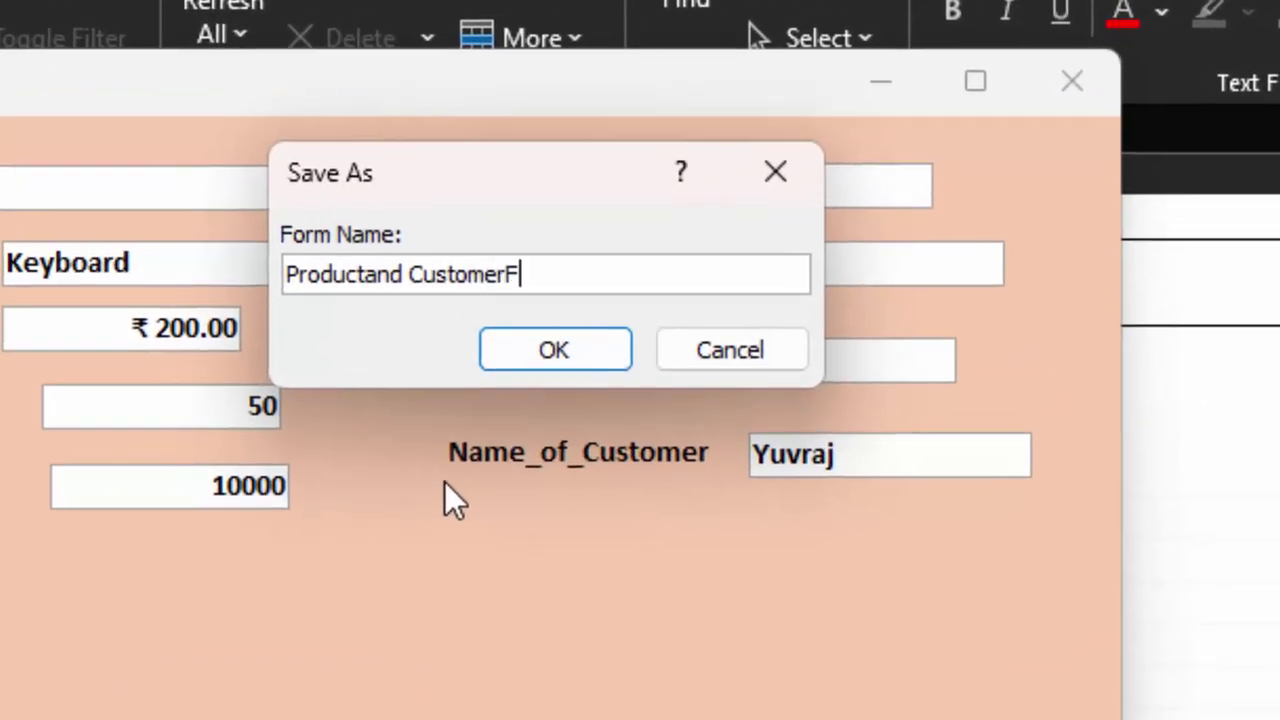
{"action": "key", "text": "Return"}
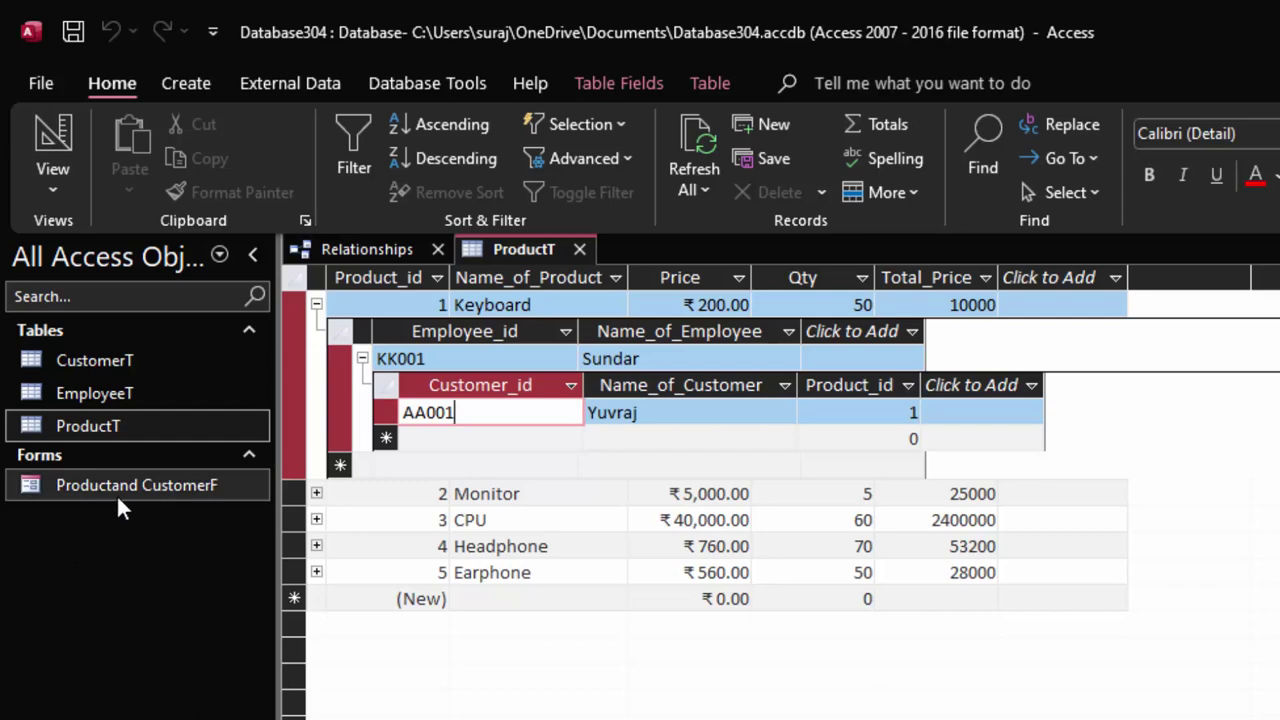
- Start the Report Wizard and add Product_id, Name_of_Product, Price, Qty and Total_Price from ProductT
{"action": "left_click", "coordinate": [184, 85]}
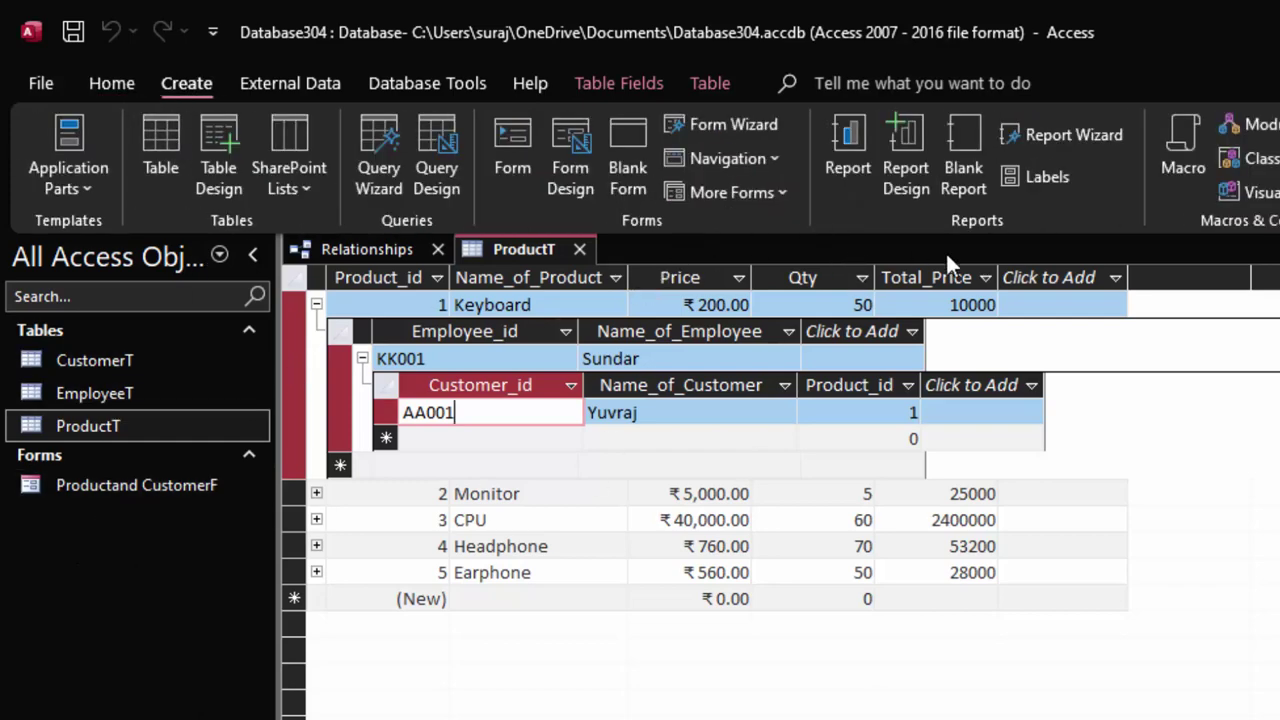
{"action": "left_click", "coordinate": [1065, 136]}
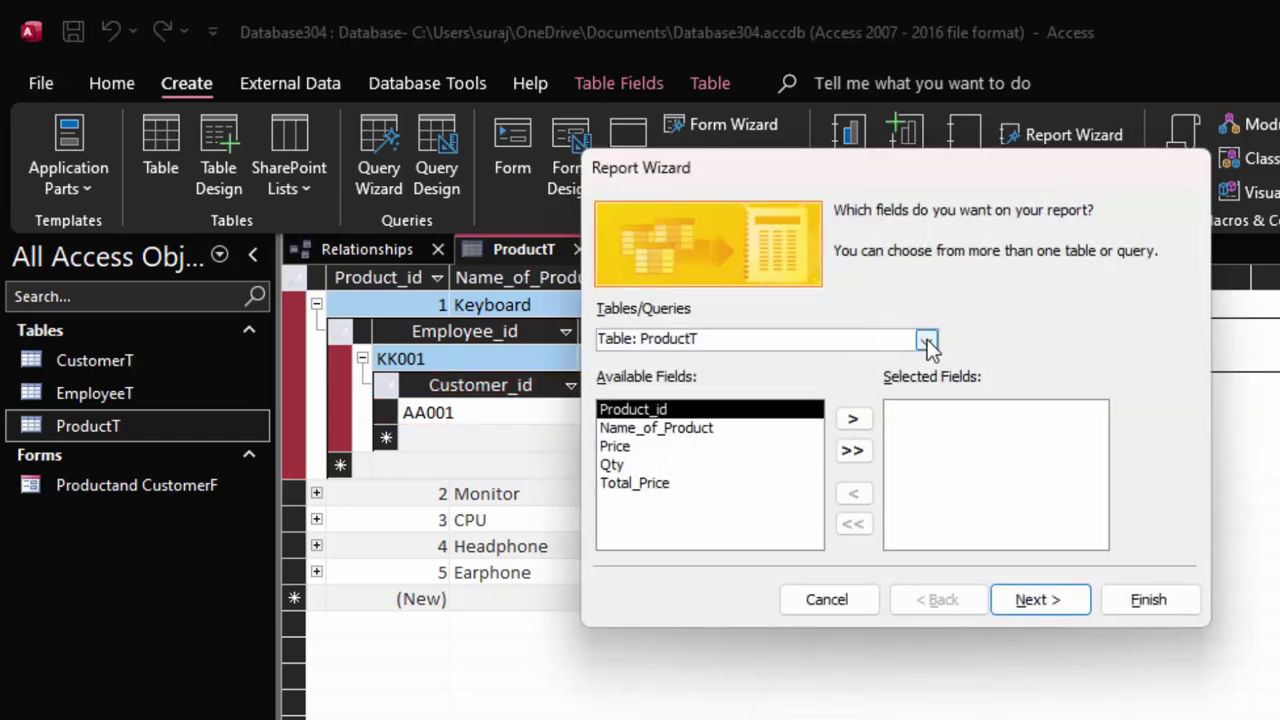
{"action": "left_click", "coordinate": [926, 341]}
{"action": "left_click", "coordinate": [806, 399]}
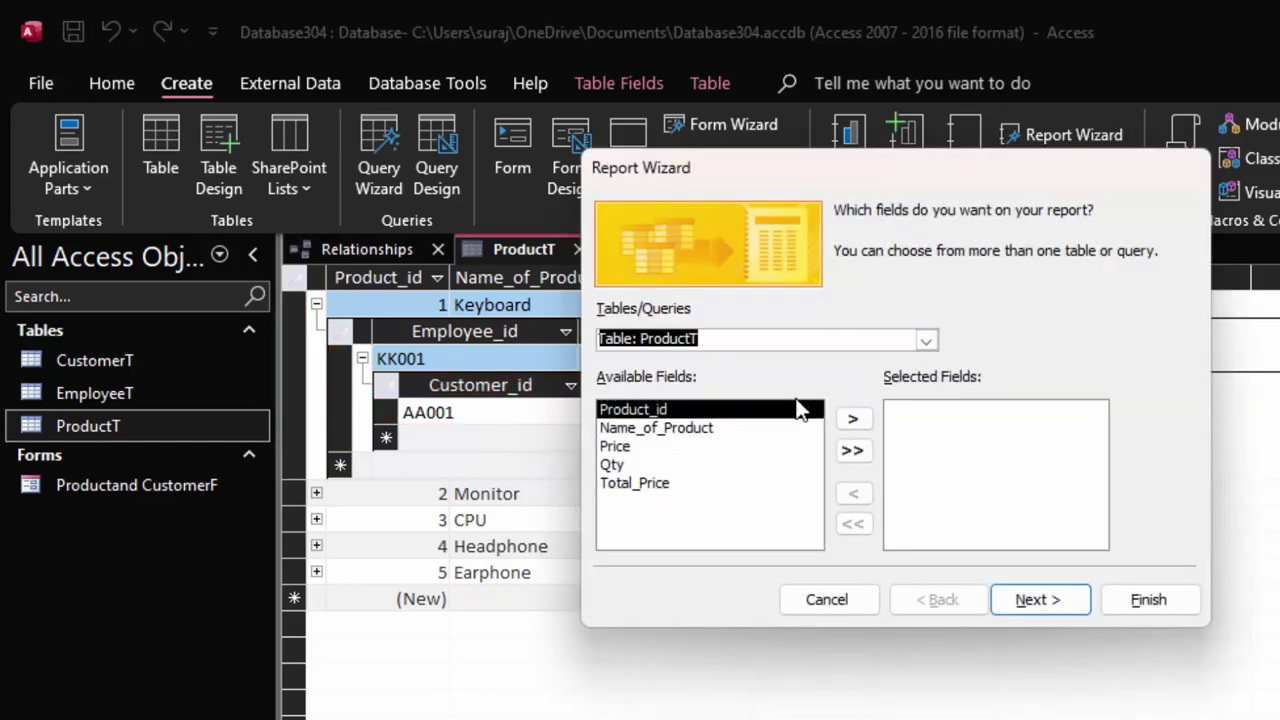
{"action": "left_click", "coordinate": [852, 419]}
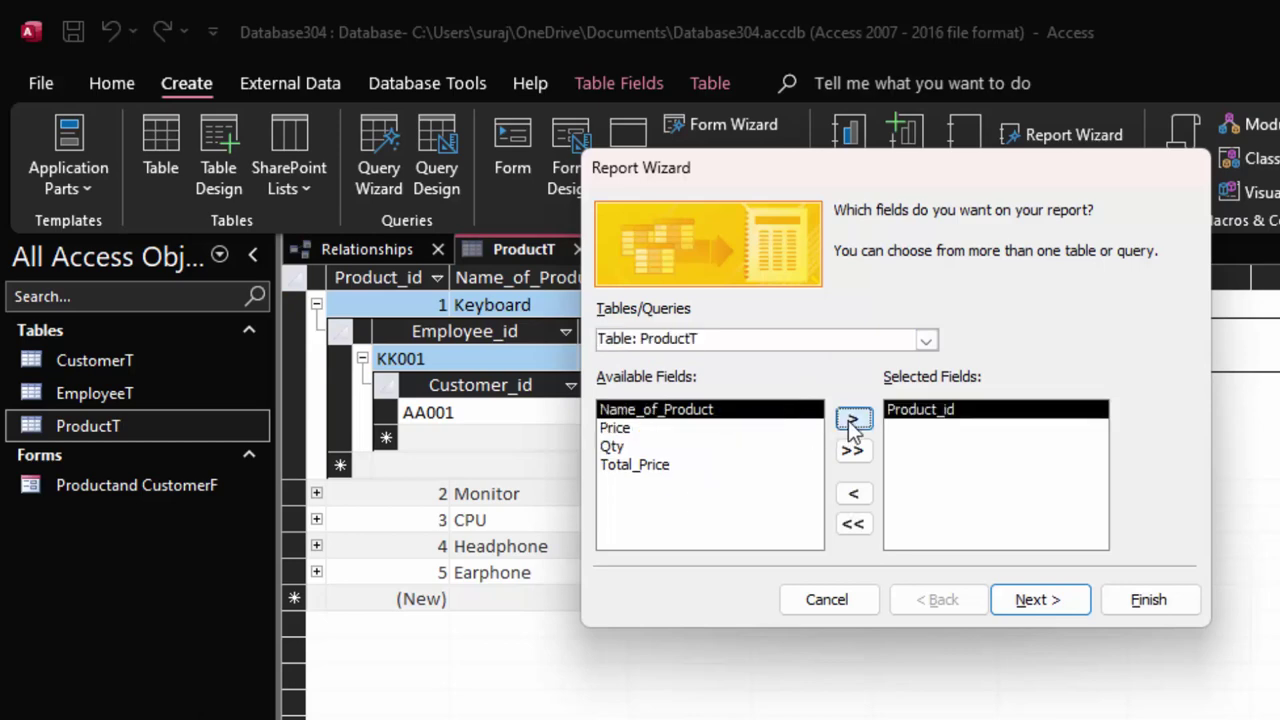
{"action": "left_click", "coordinate": [852, 419]}
{"action": "left_click", "coordinate": [852, 419]}
{"action": "left_click", "coordinate": [852, 419]}
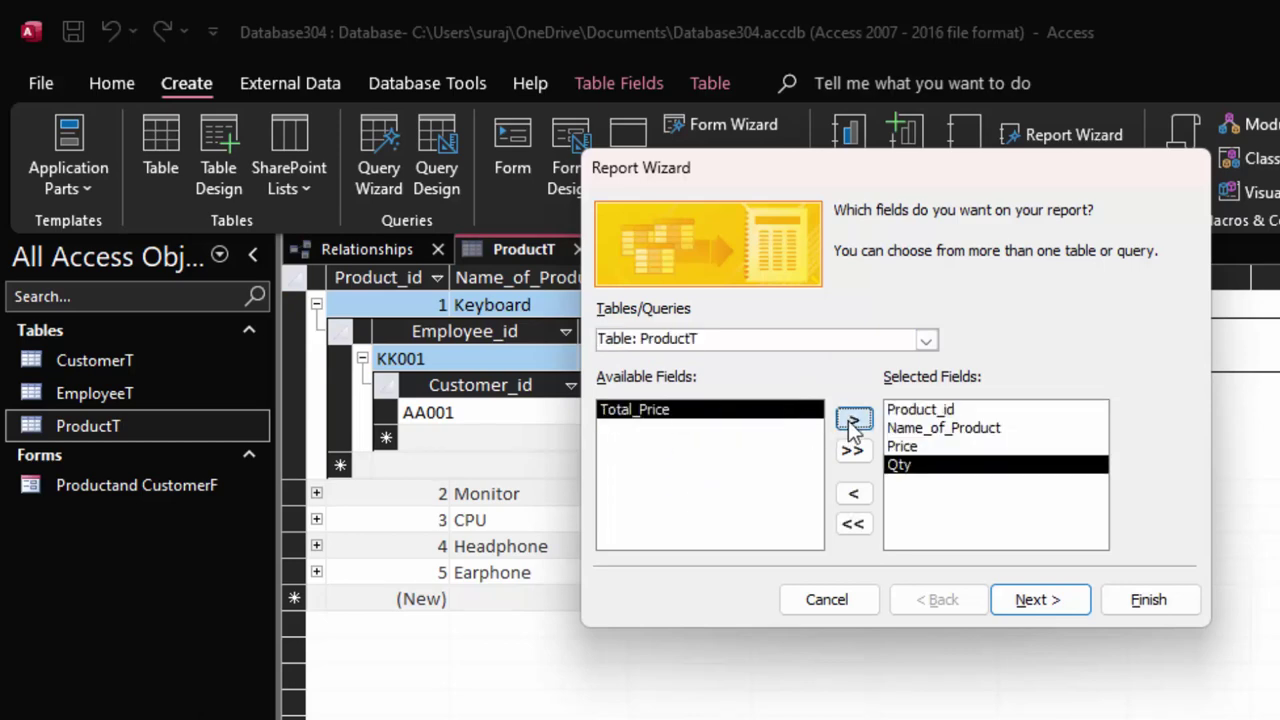
{"action": "left_click", "coordinate": [852, 419]}
- Add Employee_id and Name_of_Employee from EmployeeT, and Customer_id and Name_of_Customer from CustomerT
{"action": "left_click", "coordinate": [926, 341]}
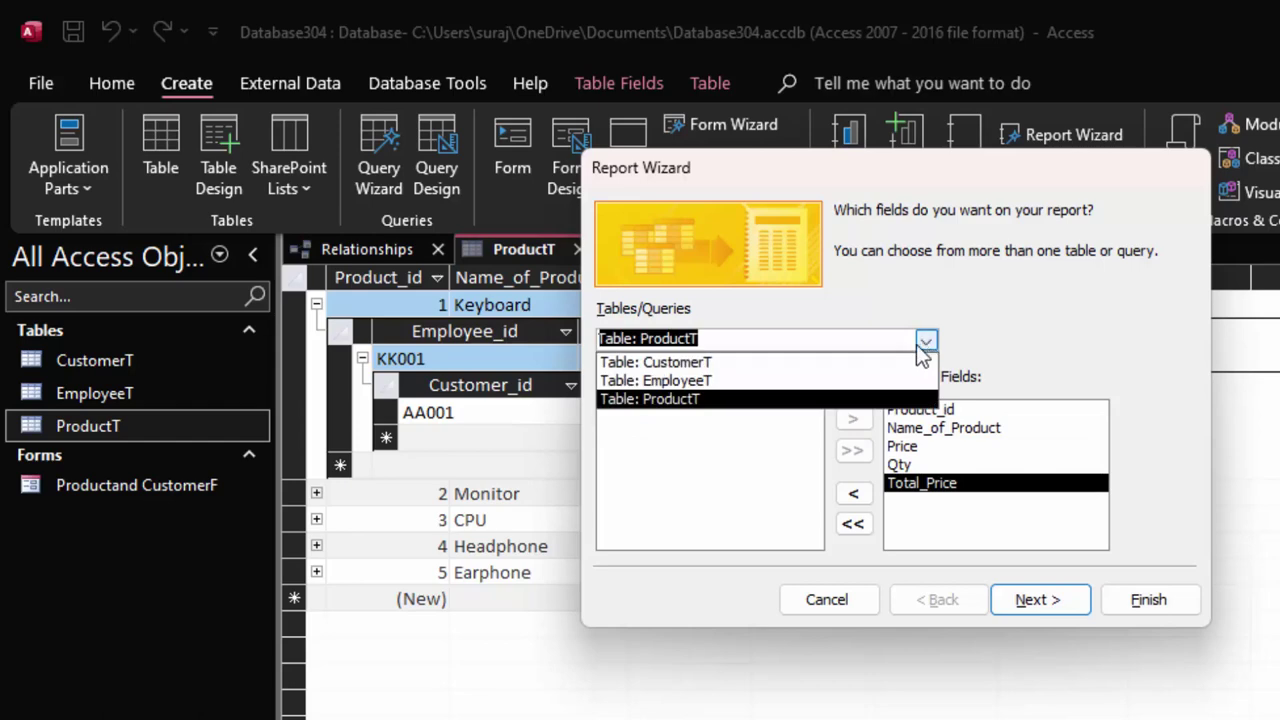
{"action": "left_click", "coordinate": [866, 381]}
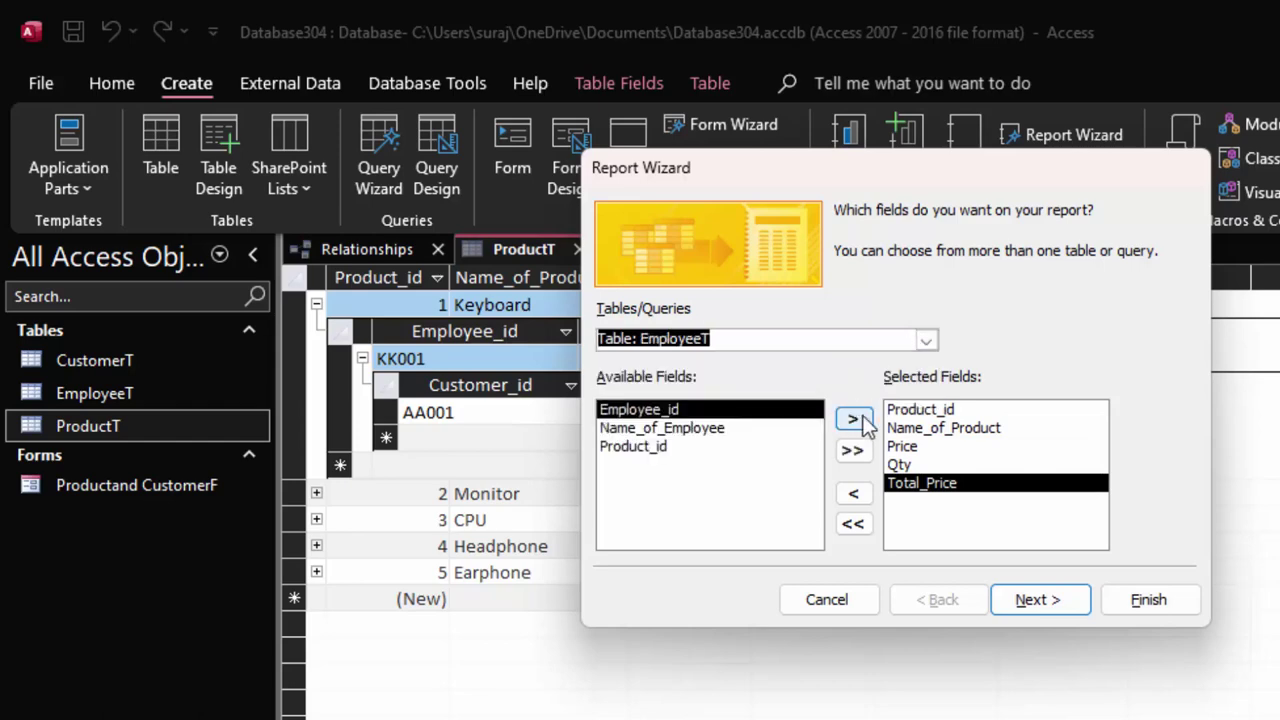
{"action": "left_click", "coordinate": [852, 419]}
{"action": "left_click", "coordinate": [852, 419]}
{"action": "left_click", "coordinate": [926, 341]}
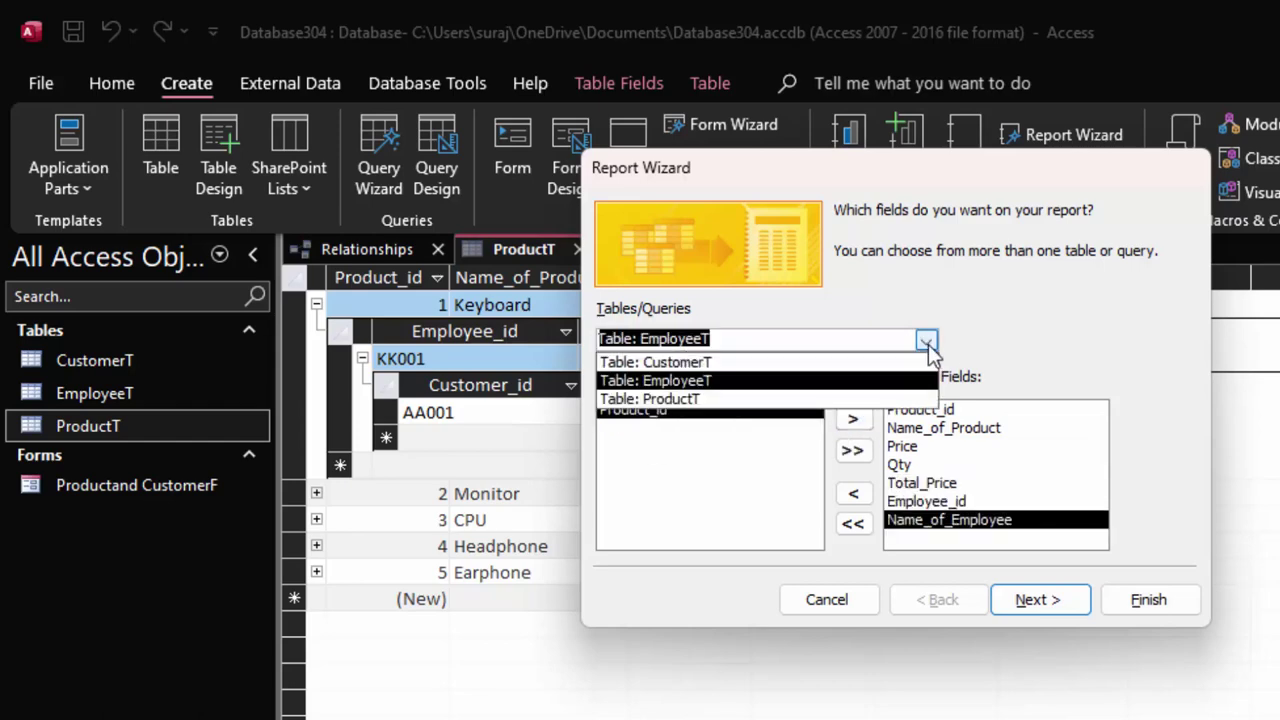
{"action": "left_click", "coordinate": [847, 365]}
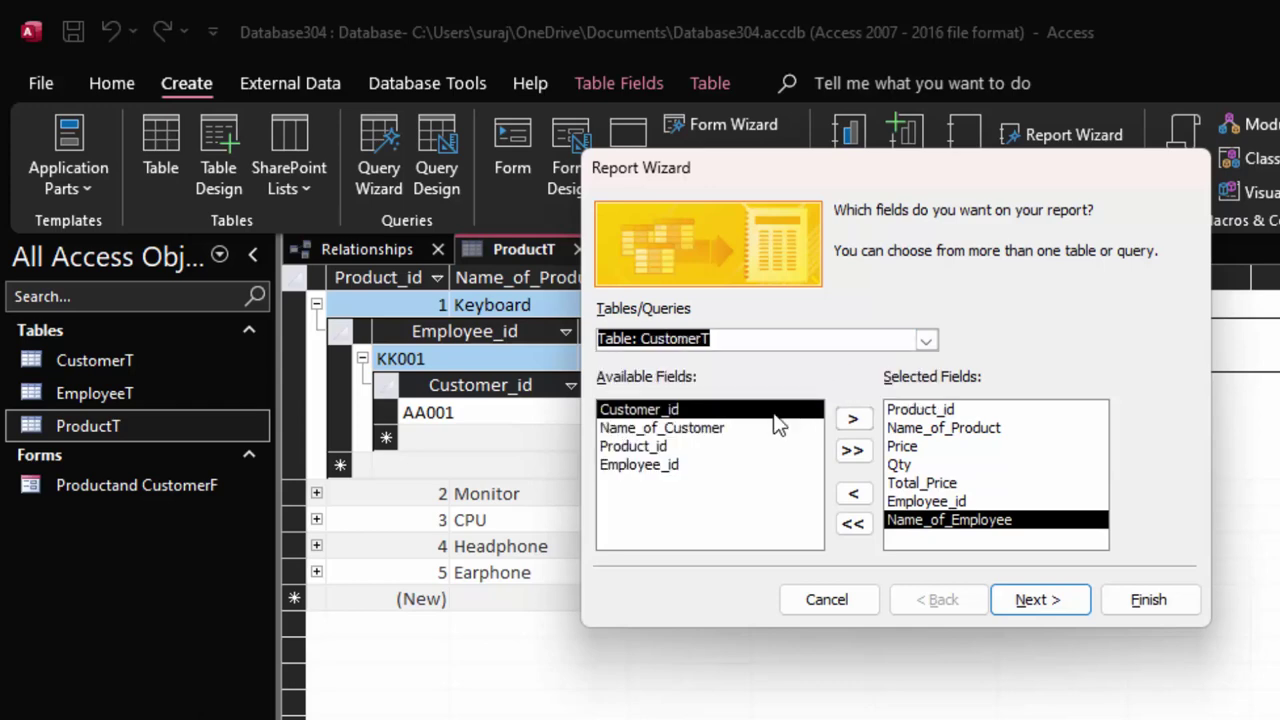
{"action": "left_click", "coordinate": [852, 419]}
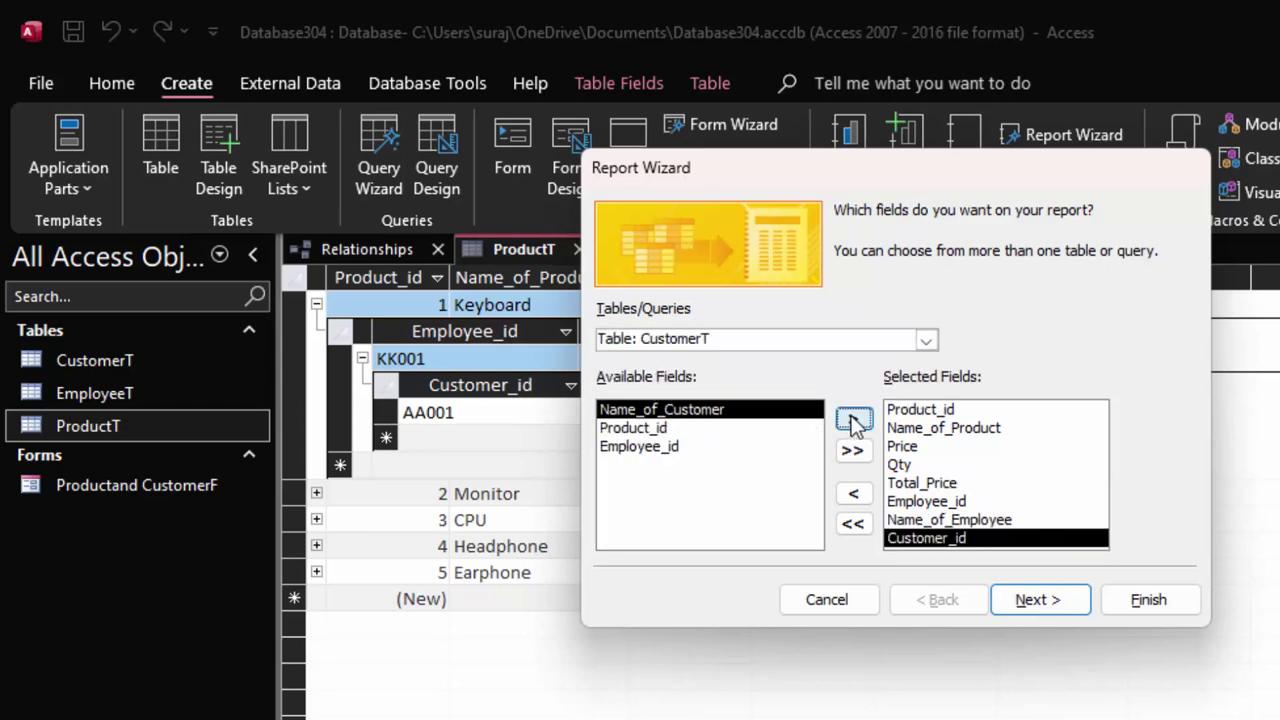
{"action": "left_click", "coordinate": [852, 419]}
{"action": "left_click", "coordinate": [1050, 604]}
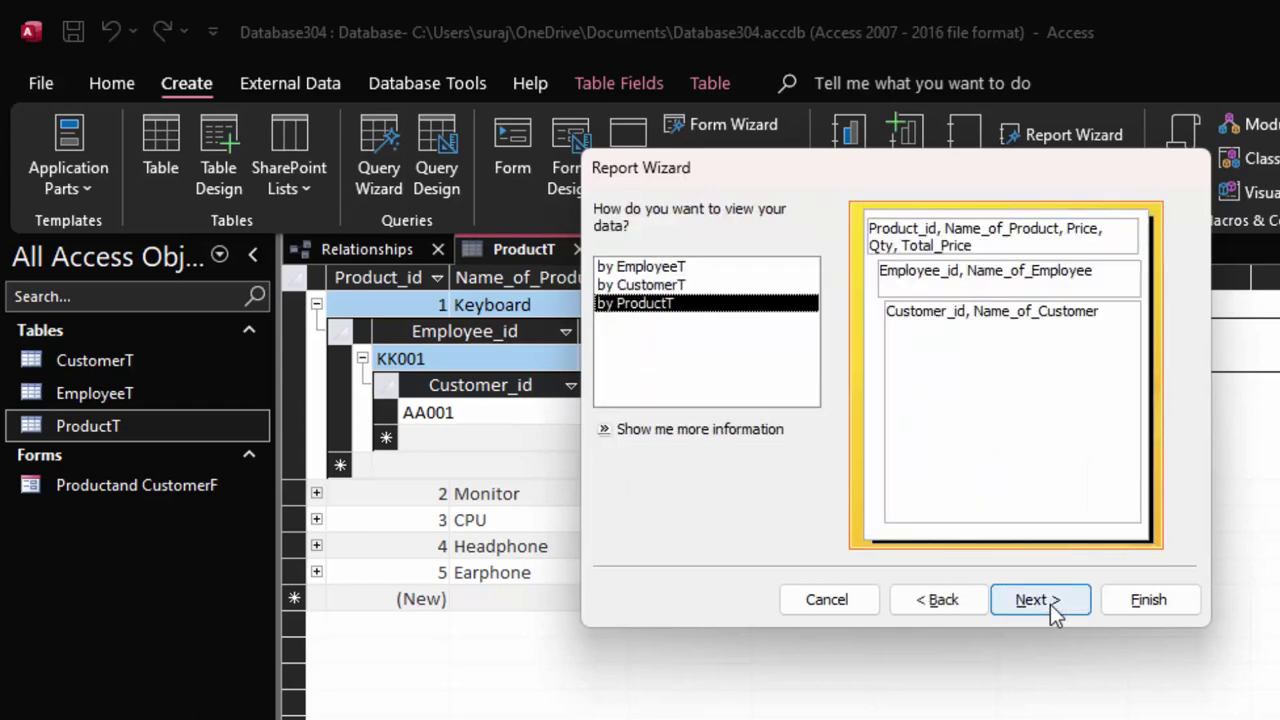
- Group by Product_id, use Outline layout, title the report ProductR and finish in Design view
{"action": "left_click", "coordinate": [1050, 604]}
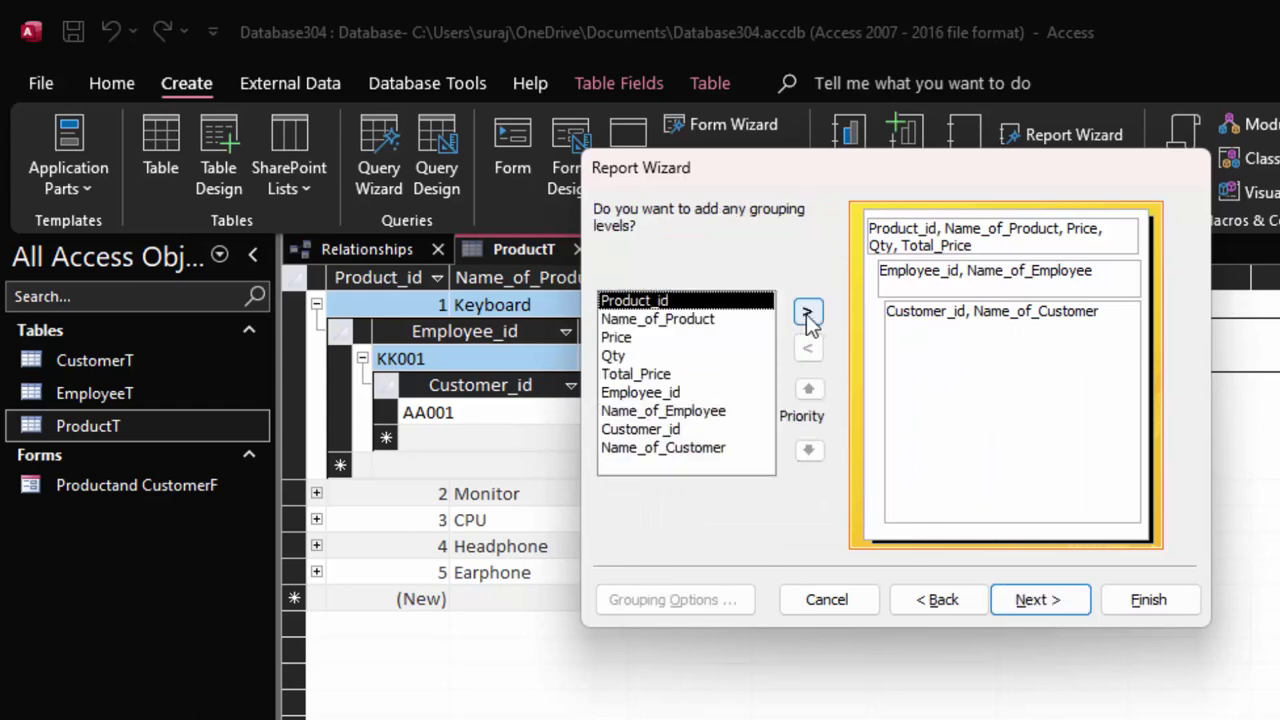
{"action": "left_click", "coordinate": [806, 312]}
{"action": "left_click", "coordinate": [1060, 596]}
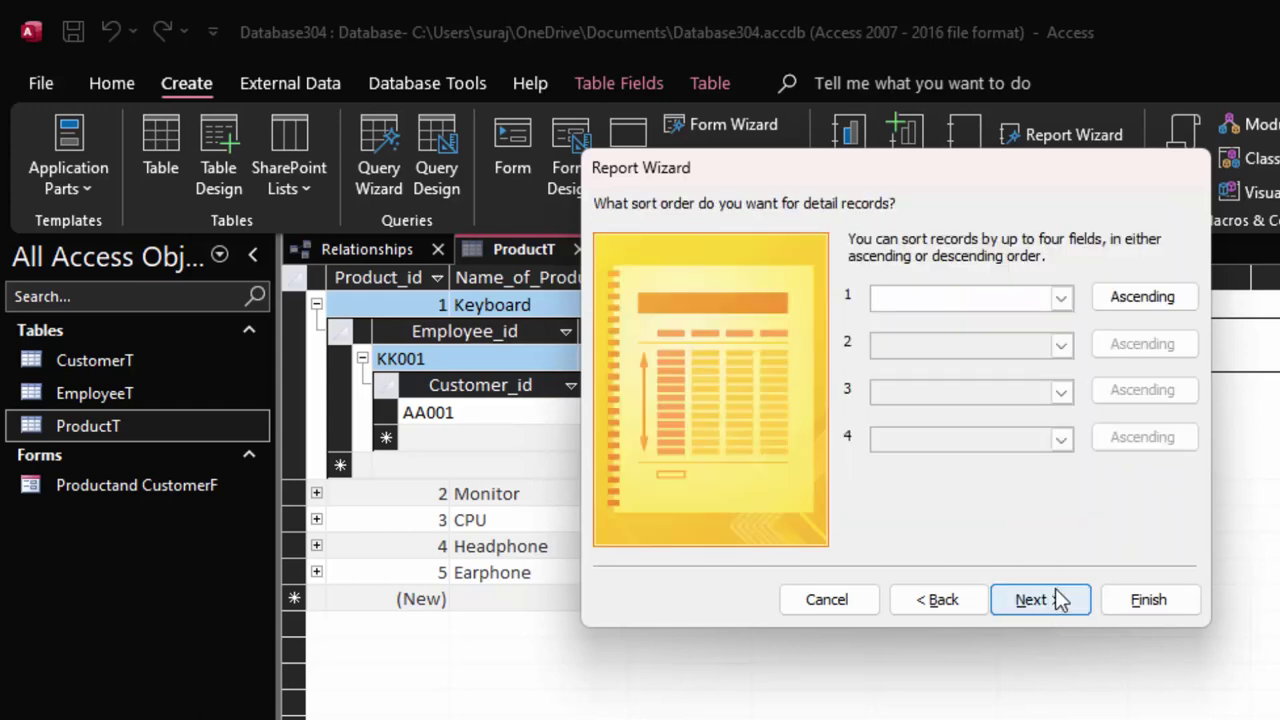
{"action": "left_click", "coordinate": [1060, 596]}
{"action": "left_click", "coordinate": [964, 329]}
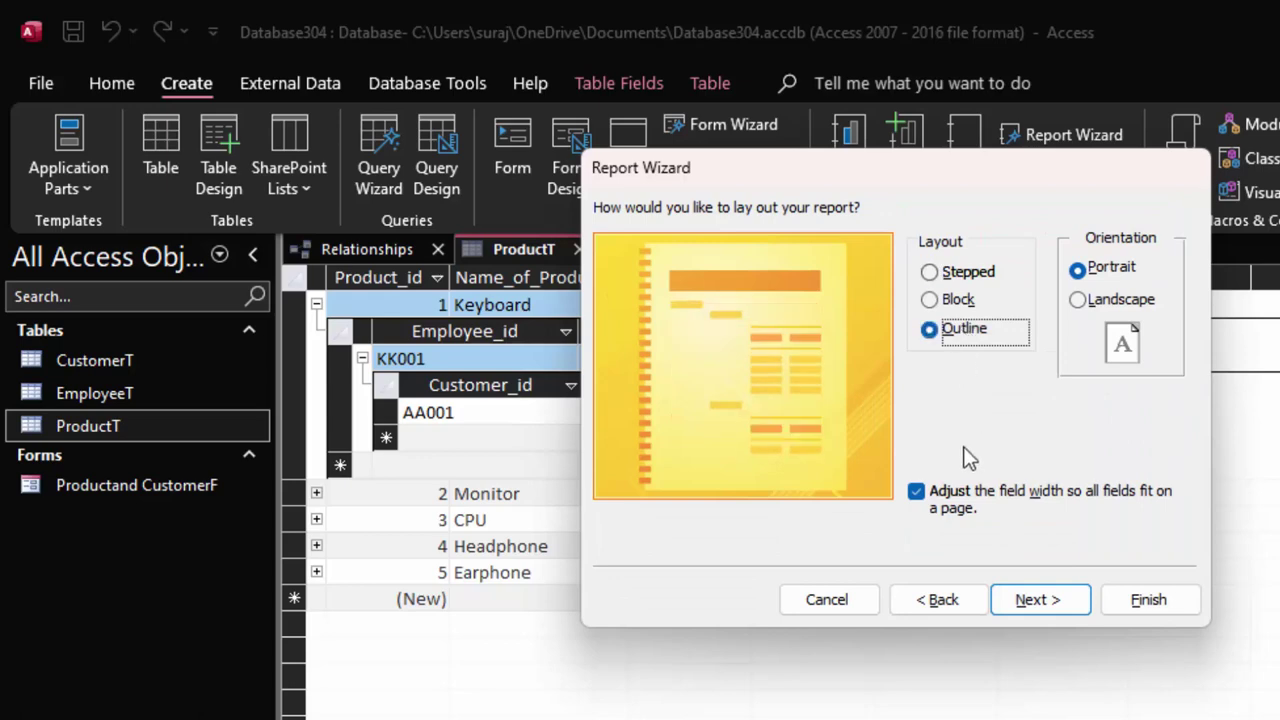
{"action": "left_click", "coordinate": [1031, 600]}
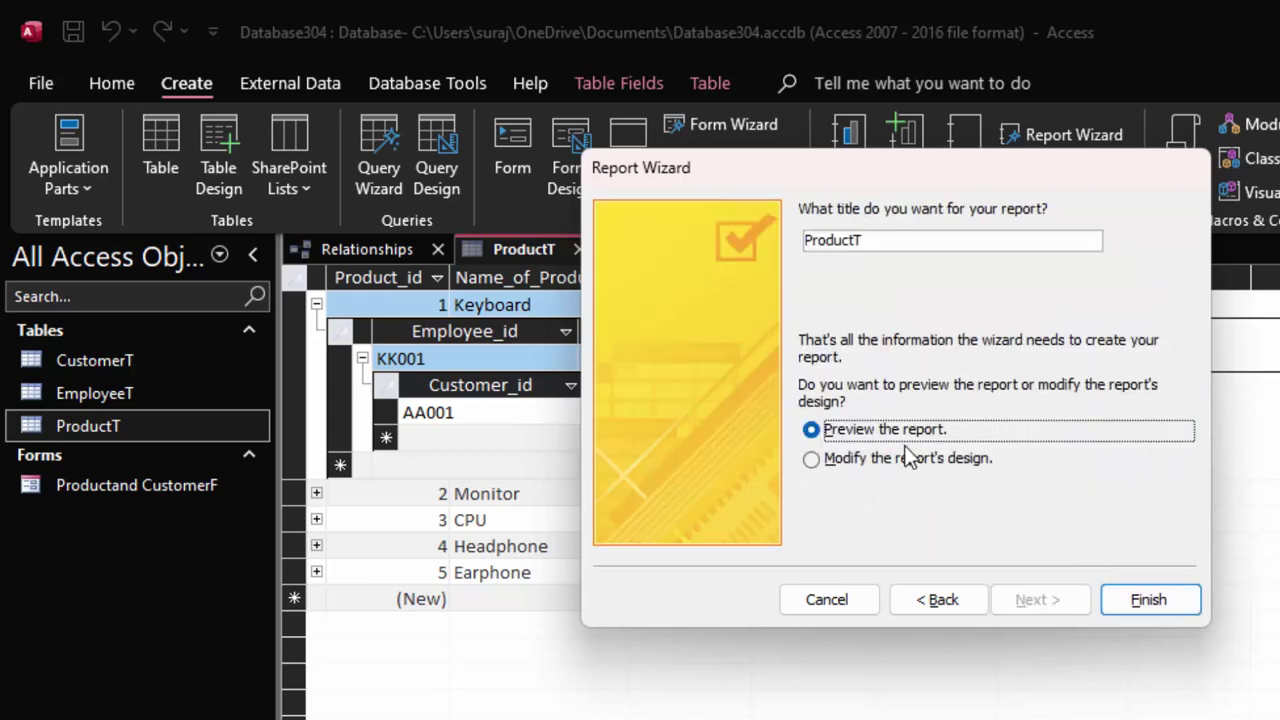
{"action": "left_click", "coordinate": [886, 238]}
{"action": "type", "text": "R"}
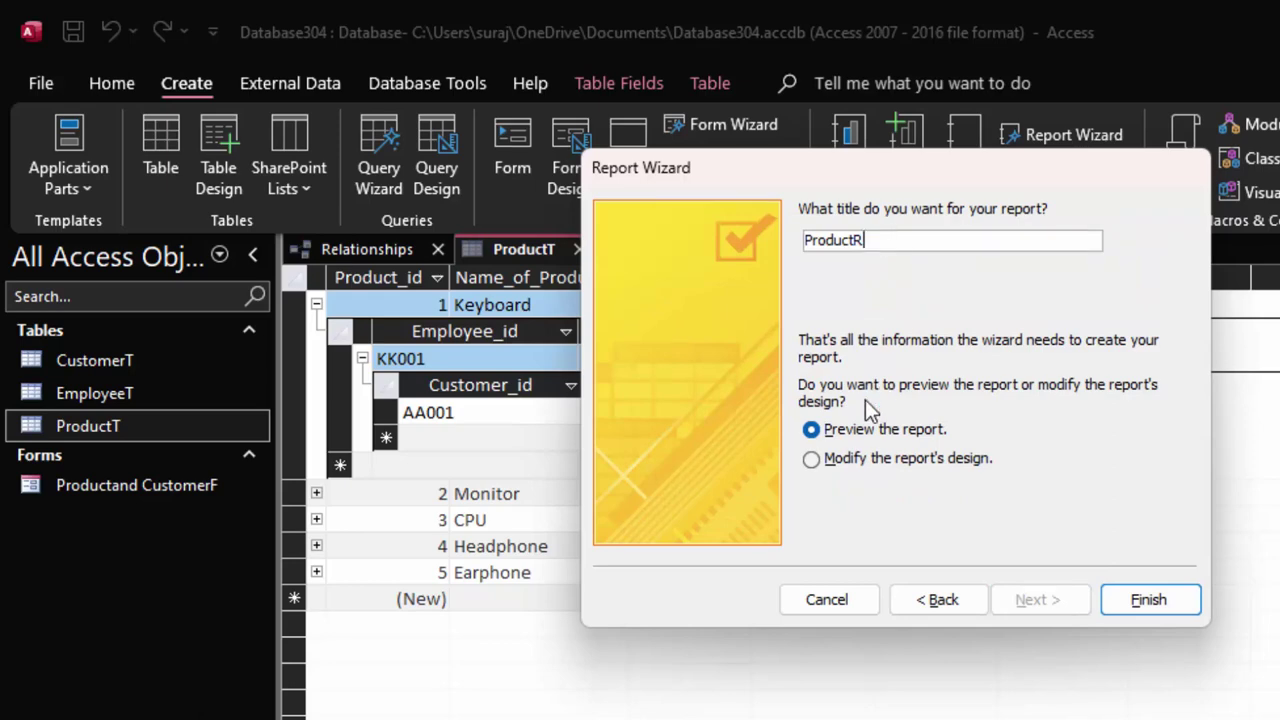
{"action": "left_click", "coordinate": [875, 458]}
{"action": "left_click", "coordinate": [1150, 600]}
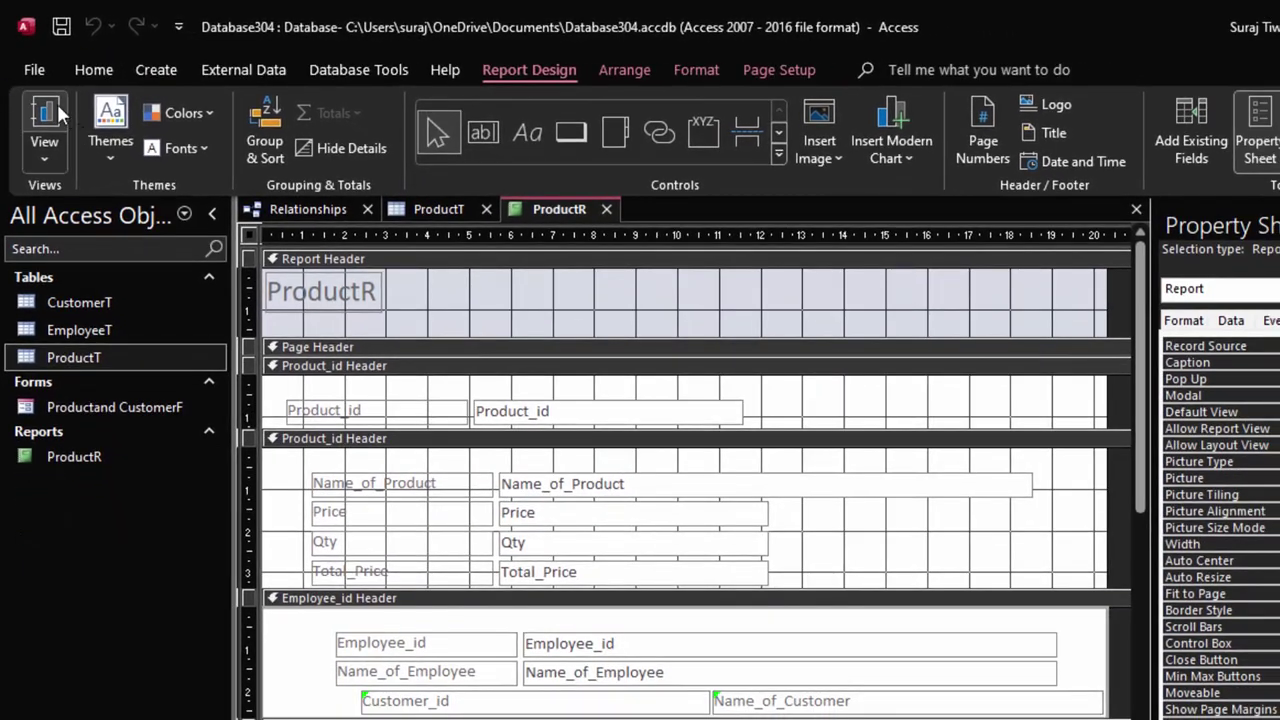
- Preview ProductR in Report View, return to Design View, then close the report
{"action": "left_click", "coordinate": [57, 103]}
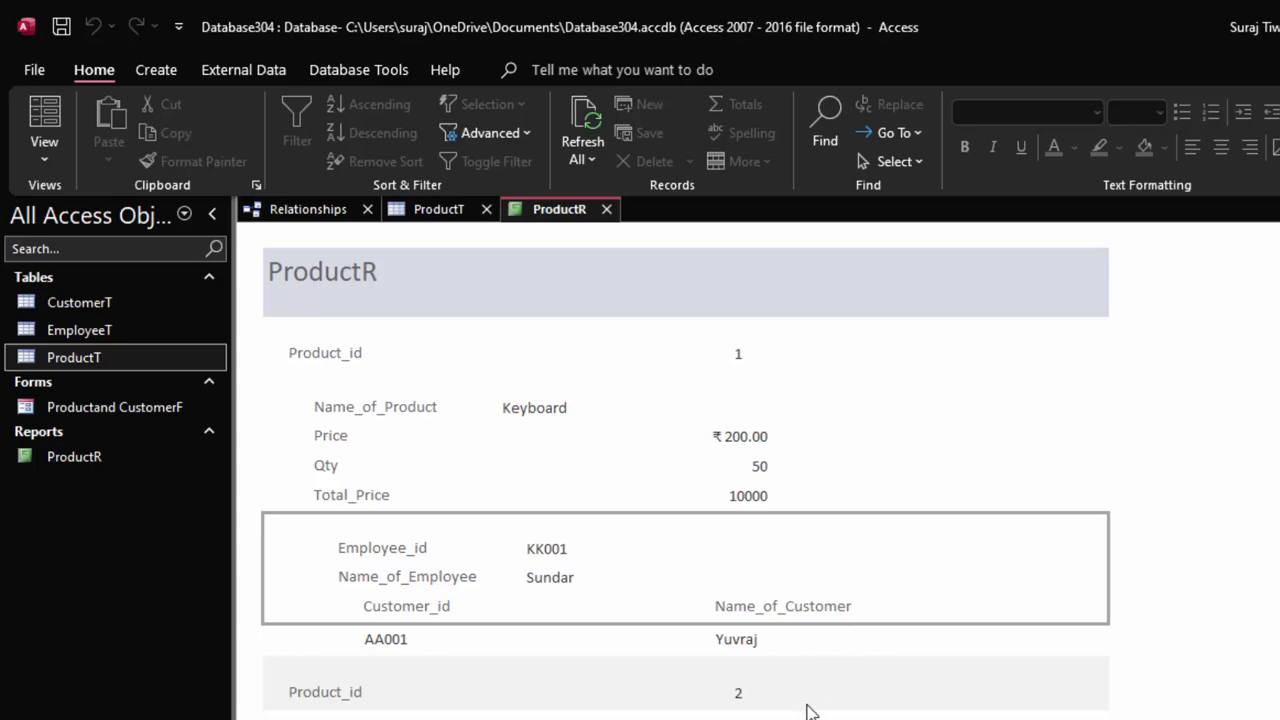
{"action": "left_click", "coordinate": [43, 156]}
{"action": "left_click", "coordinate": [116, 341]}
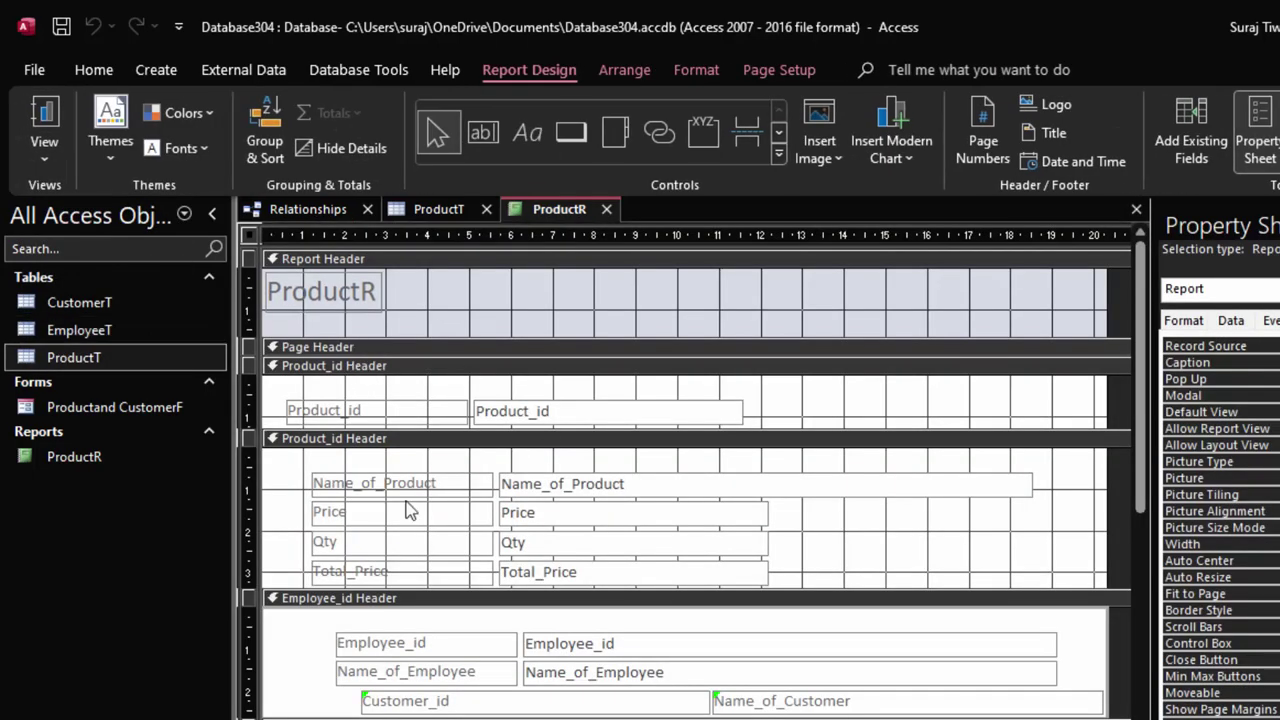
{"action": "left_click", "coordinate": [606, 209]}
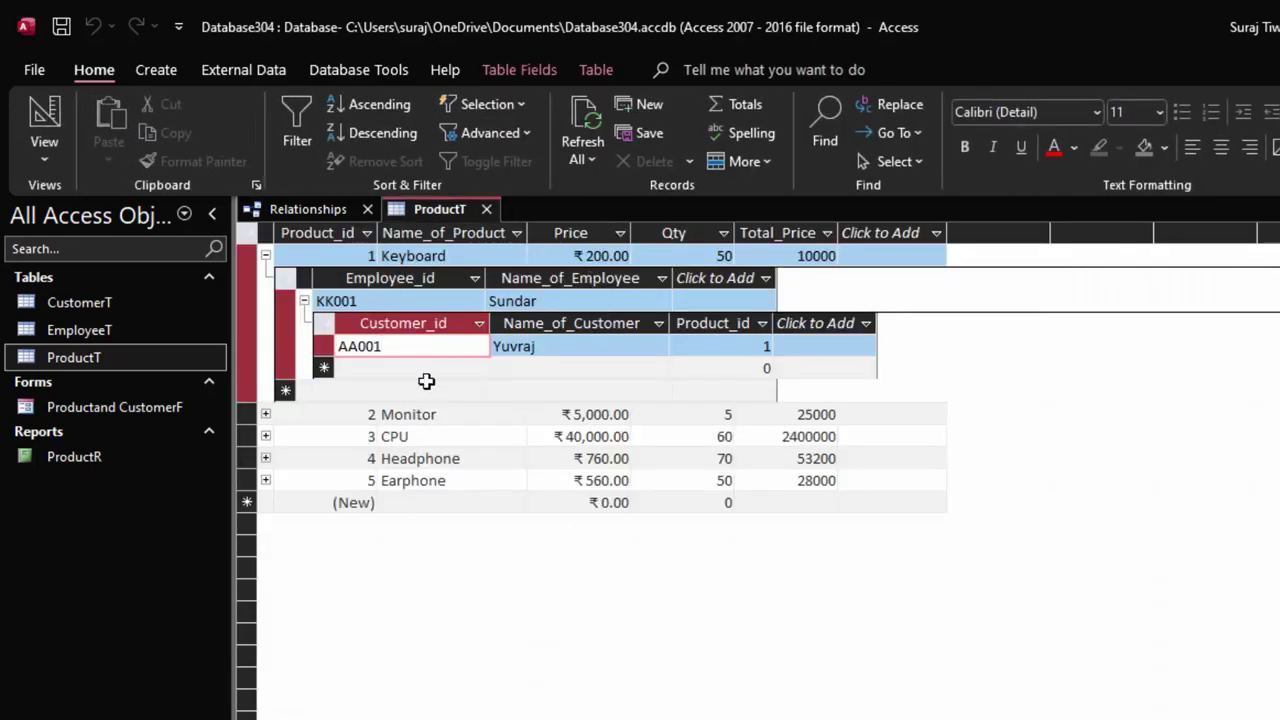
- Start the Simple Query Wizard and add Product_id, Name_of_Product, Price and Qty from ProductT
{"action": "left_click", "coordinate": [168, 69]}
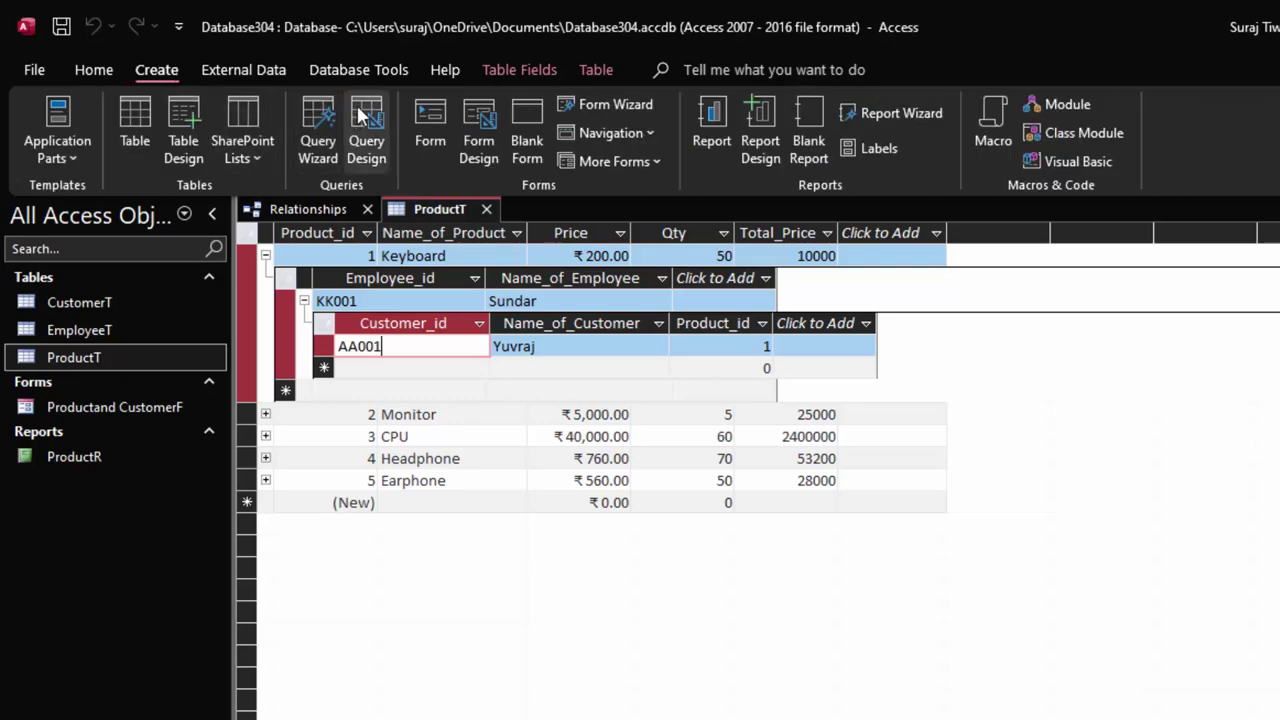
{"action": "left_click", "coordinate": [329, 106]}
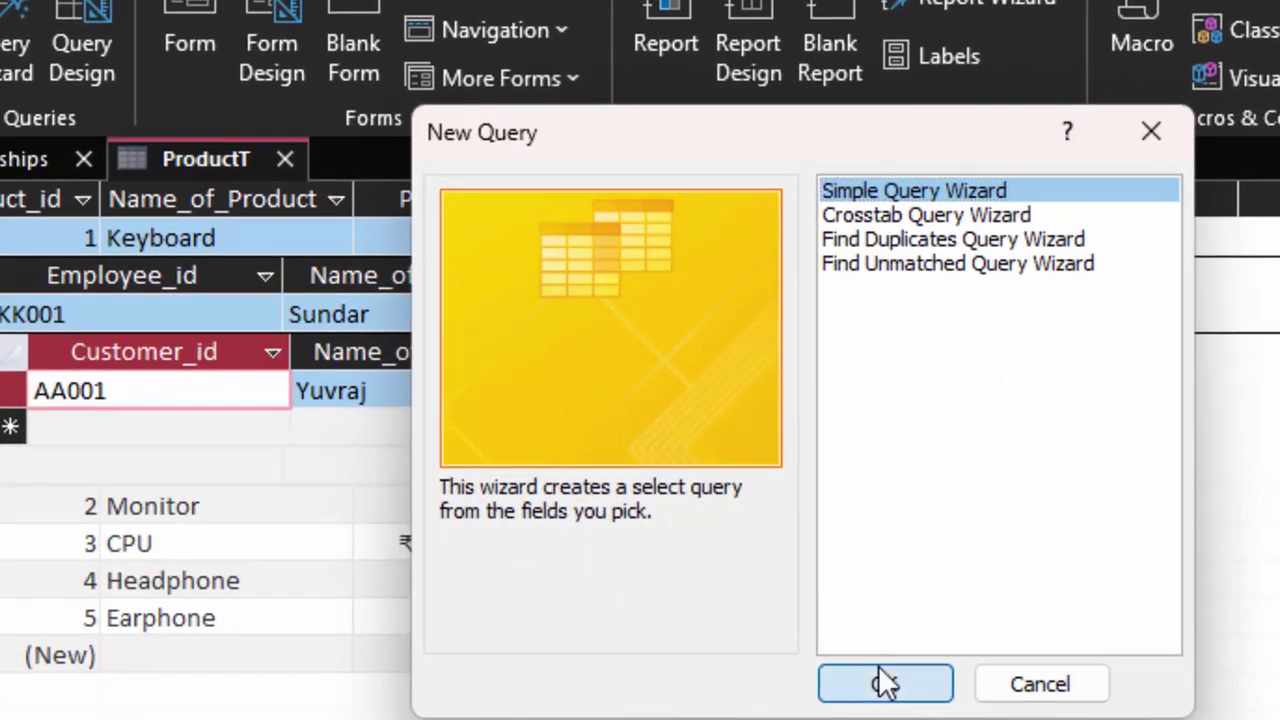
{"action": "left_click", "coordinate": [884, 683]}
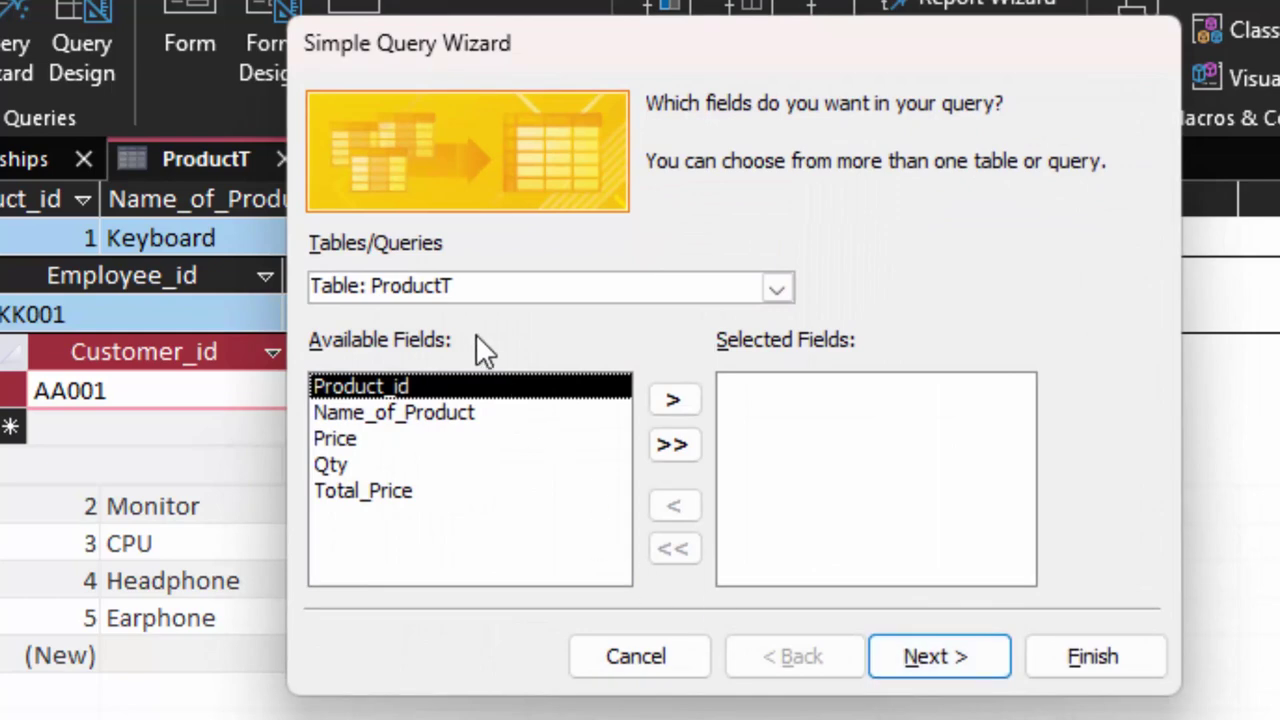
{"action": "left_click", "coordinate": [779, 288]}
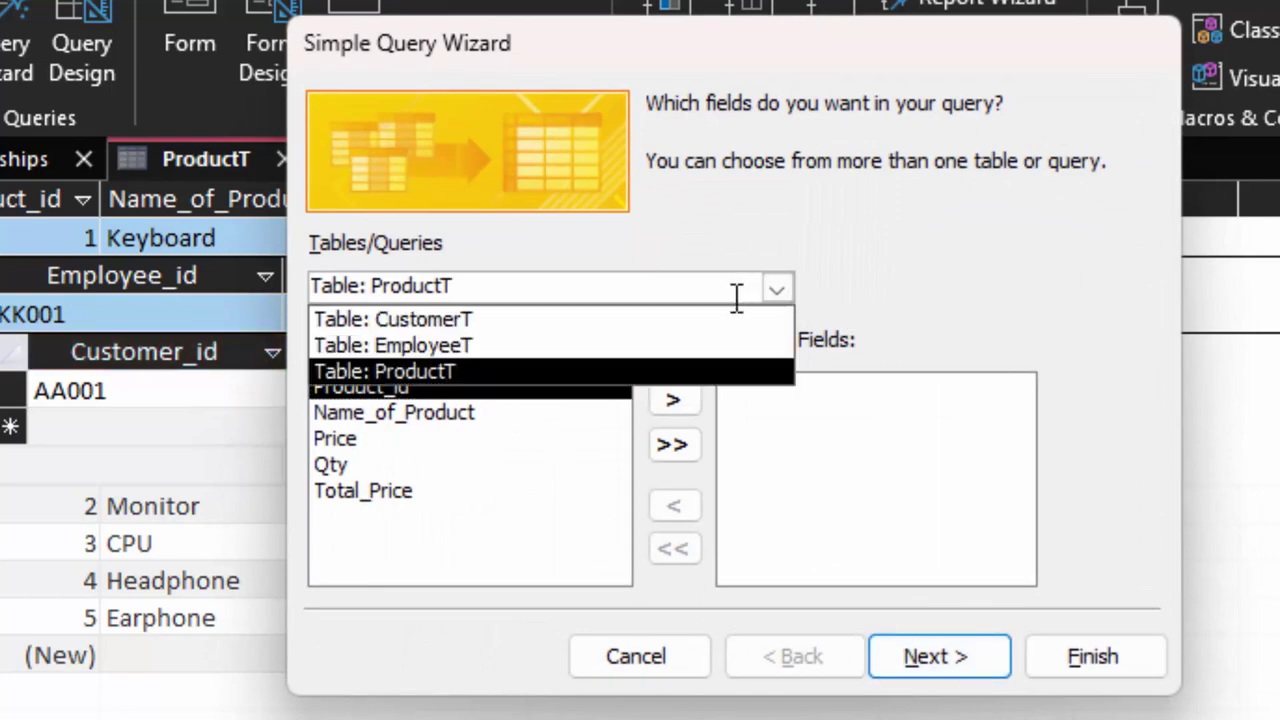
{"action": "left_click", "coordinate": [706, 362]}
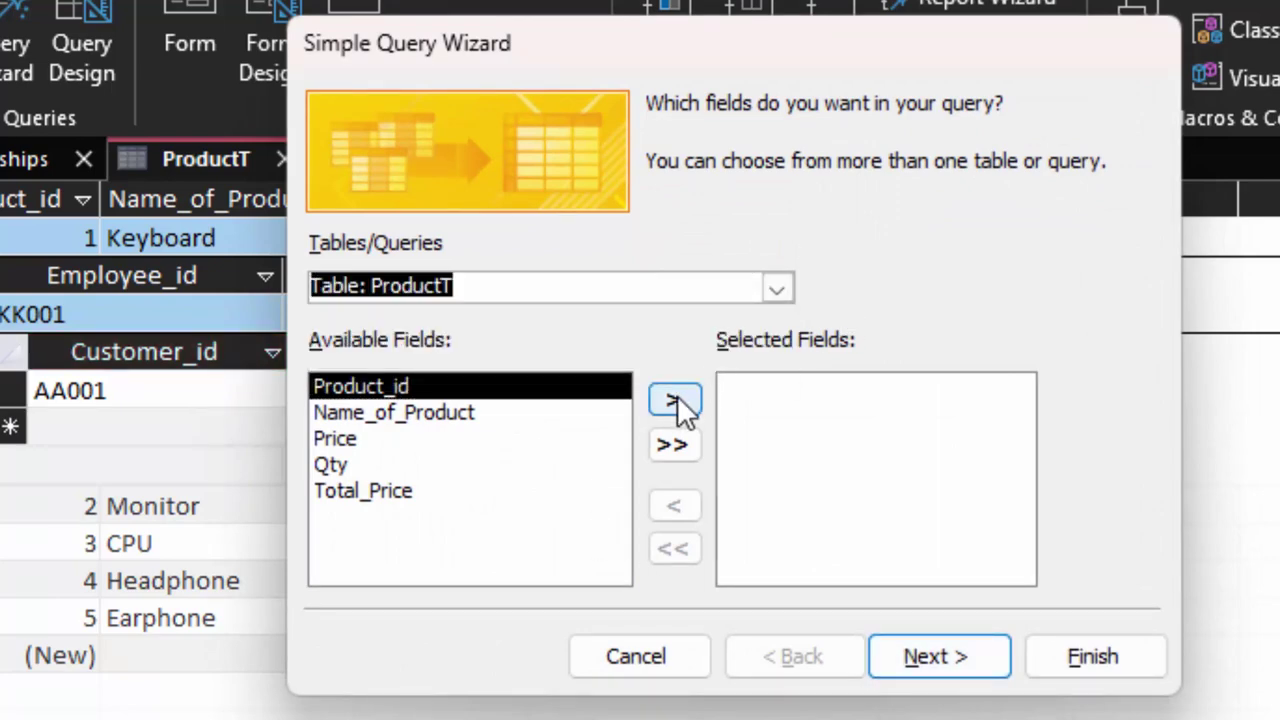
{"action": "left_click", "coordinate": [675, 398]}
{"action": "left_click", "coordinate": [675, 398]}
{"action": "left_click", "coordinate": [675, 398]}
{"action": "left_click", "coordinate": [675, 398]}
{"action": "left_click", "coordinate": [675, 398]}
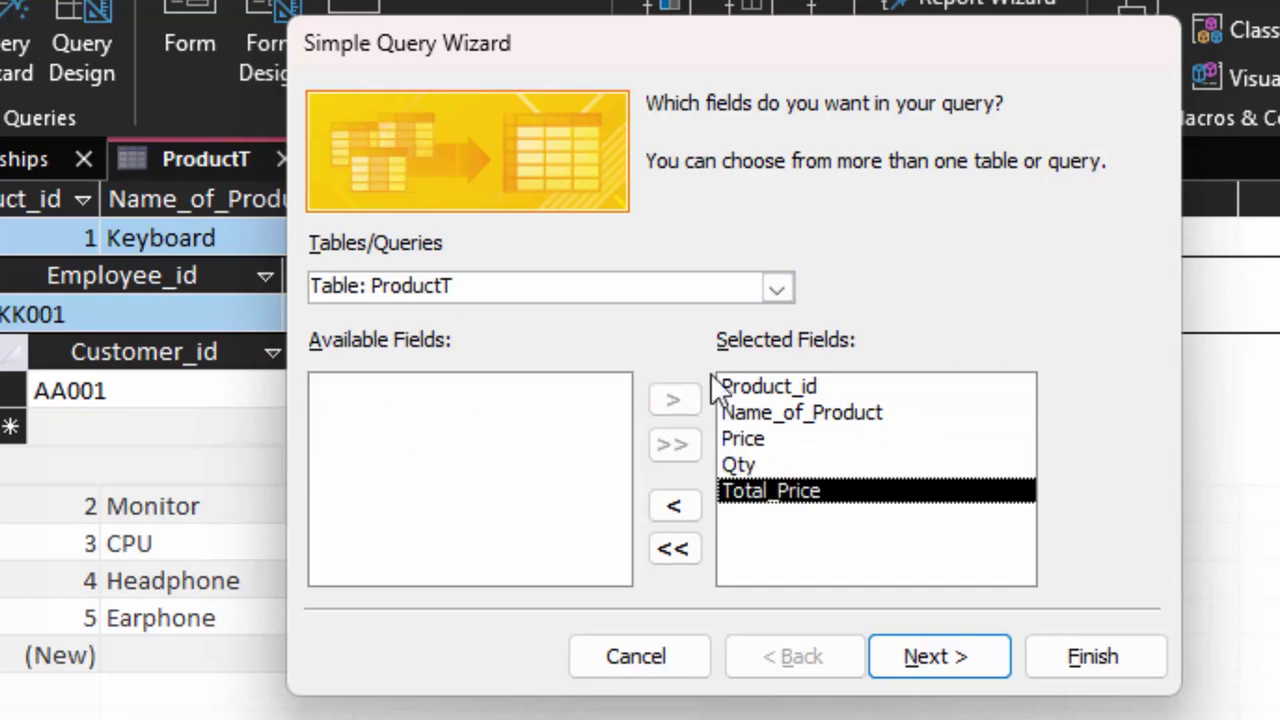
- Add Employee_id and Name_of_Employee from EmployeeT, and Customer_id and Name_of_Customer from CustomerT
{"action": "left_click", "coordinate": [775, 287]}
{"action": "left_click", "coordinate": [666, 347]}
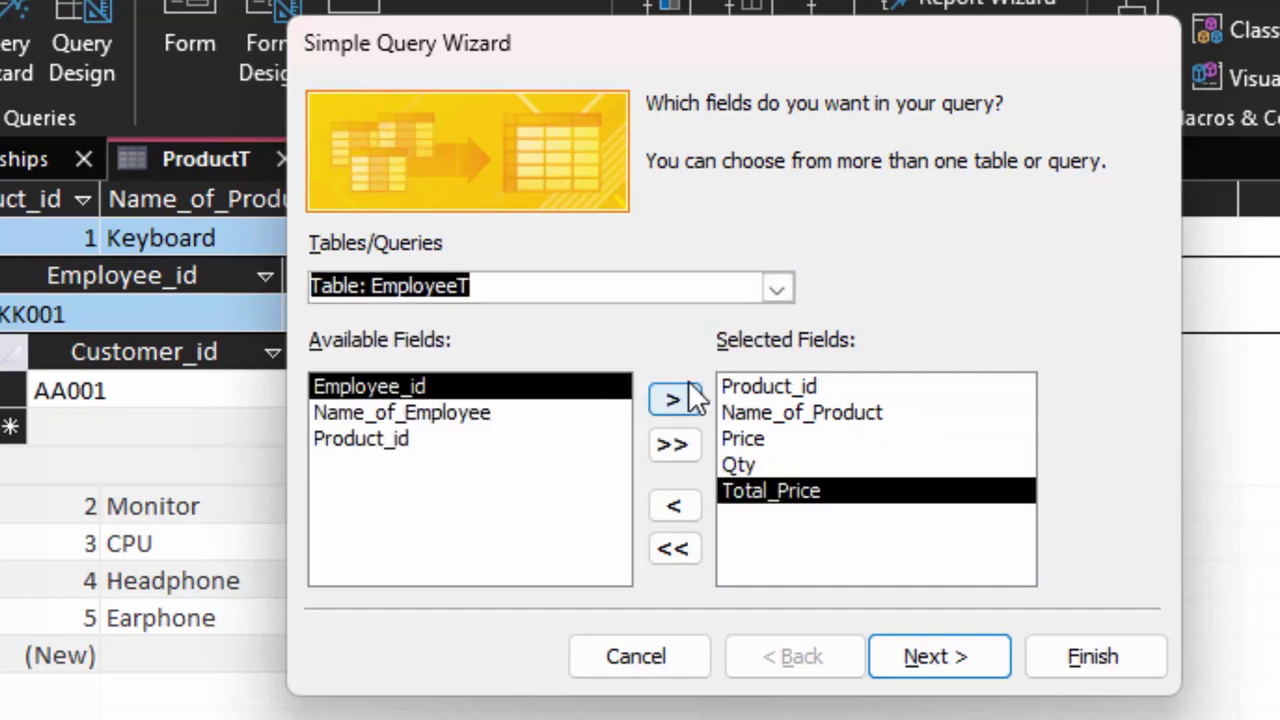
{"action": "left_click", "coordinate": [675, 398]}
{"action": "left_click", "coordinate": [675, 398]}
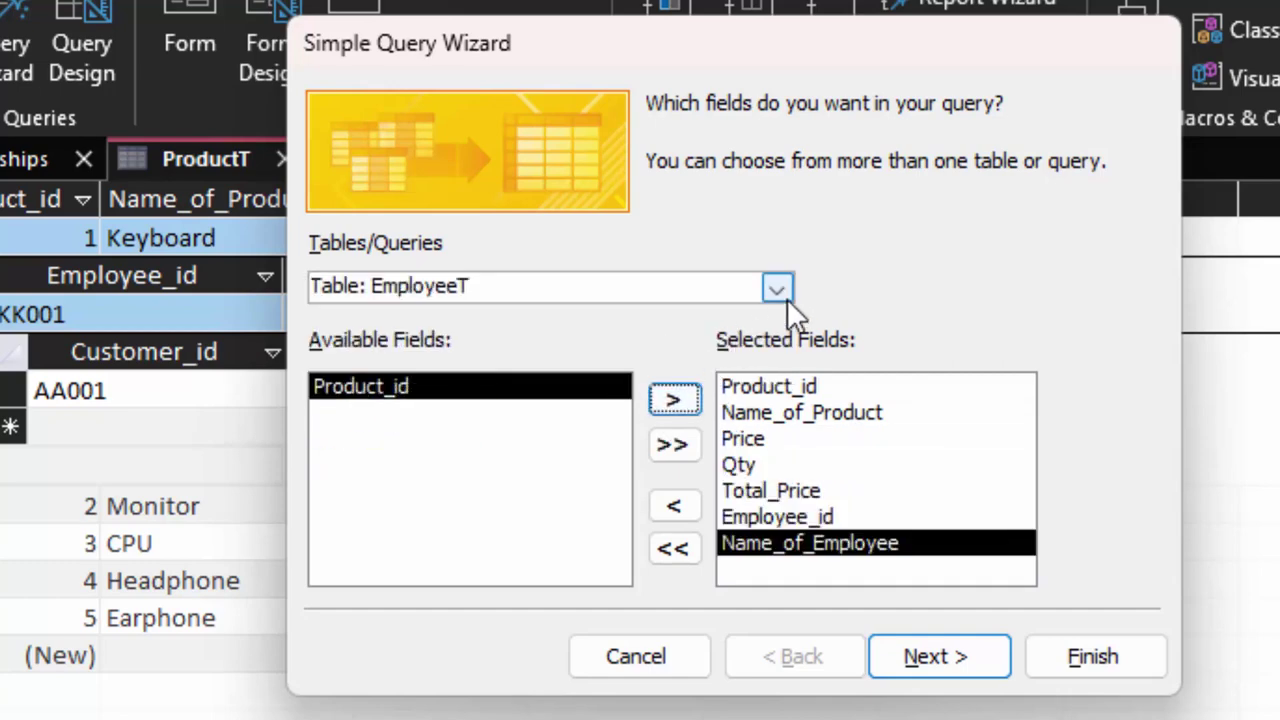
{"action": "left_click", "coordinate": [787, 298]}
{"action": "left_click", "coordinate": [694, 318]}
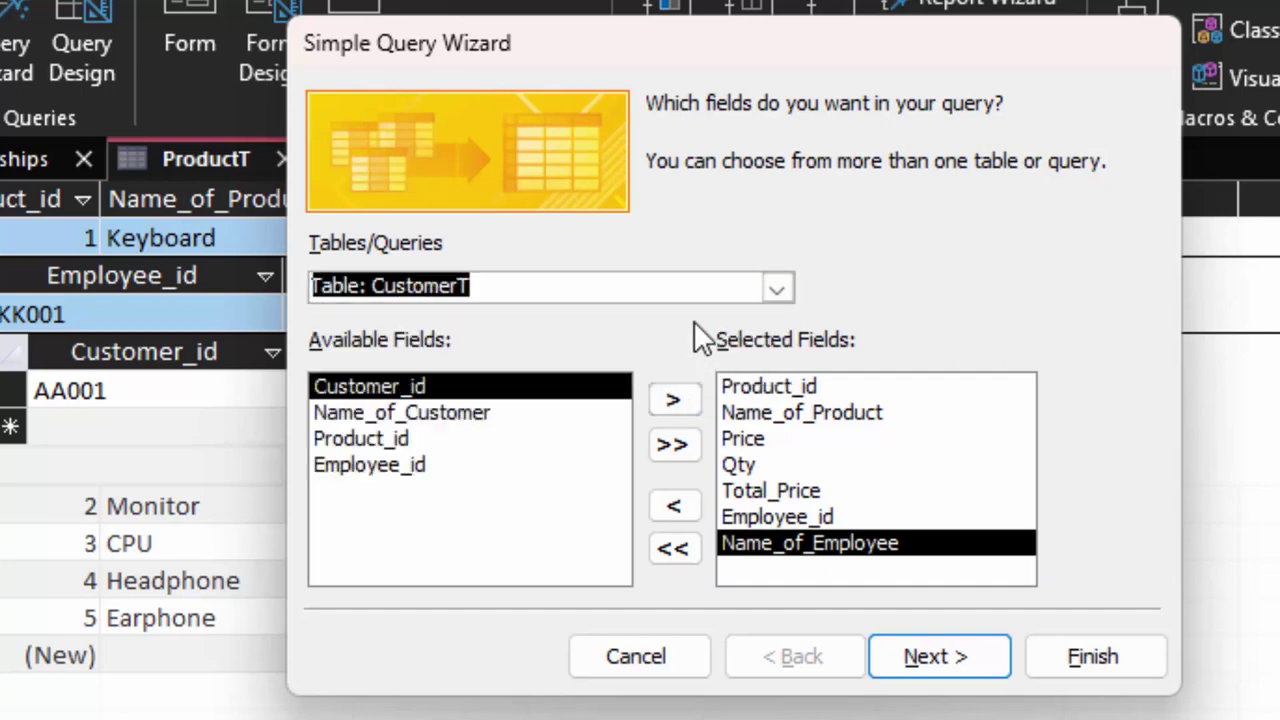
{"action": "left_click", "coordinate": [673, 399]}
{"action": "left_click", "coordinate": [673, 399]}
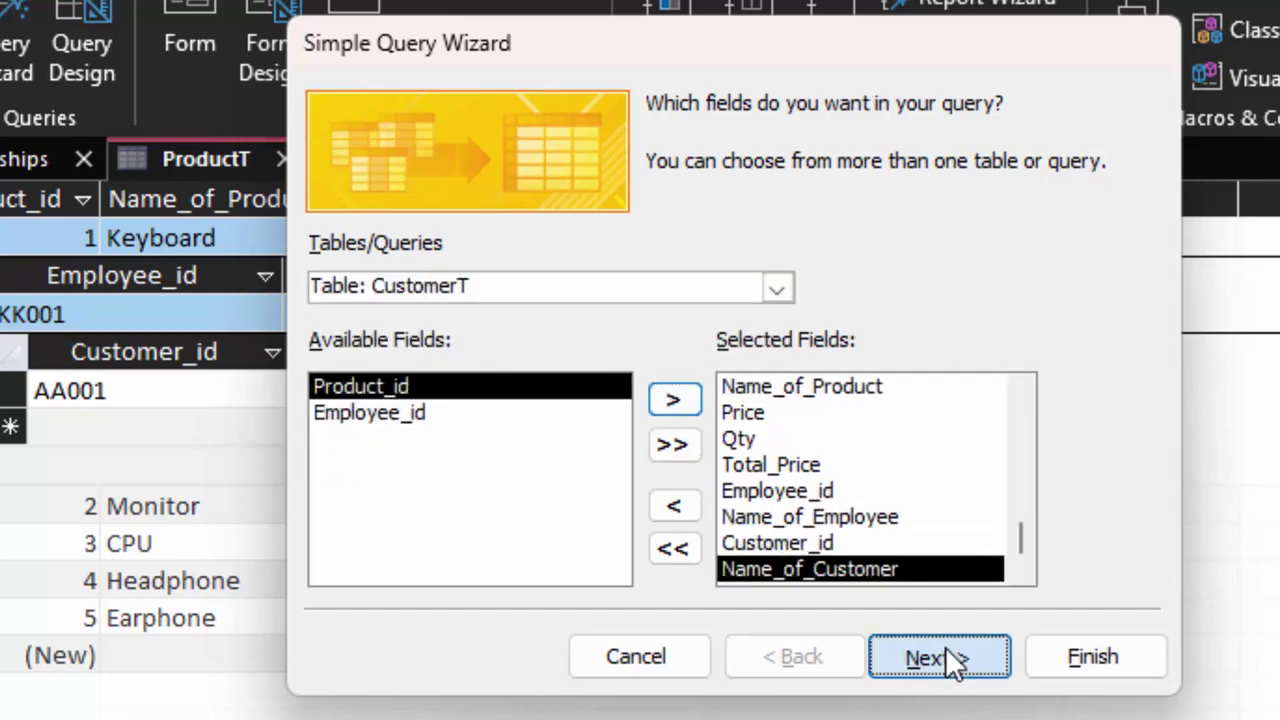
- Keep it a detail query and finish, opening ProductT Query in Design view
{"action": "left_click", "coordinate": [945, 660]}
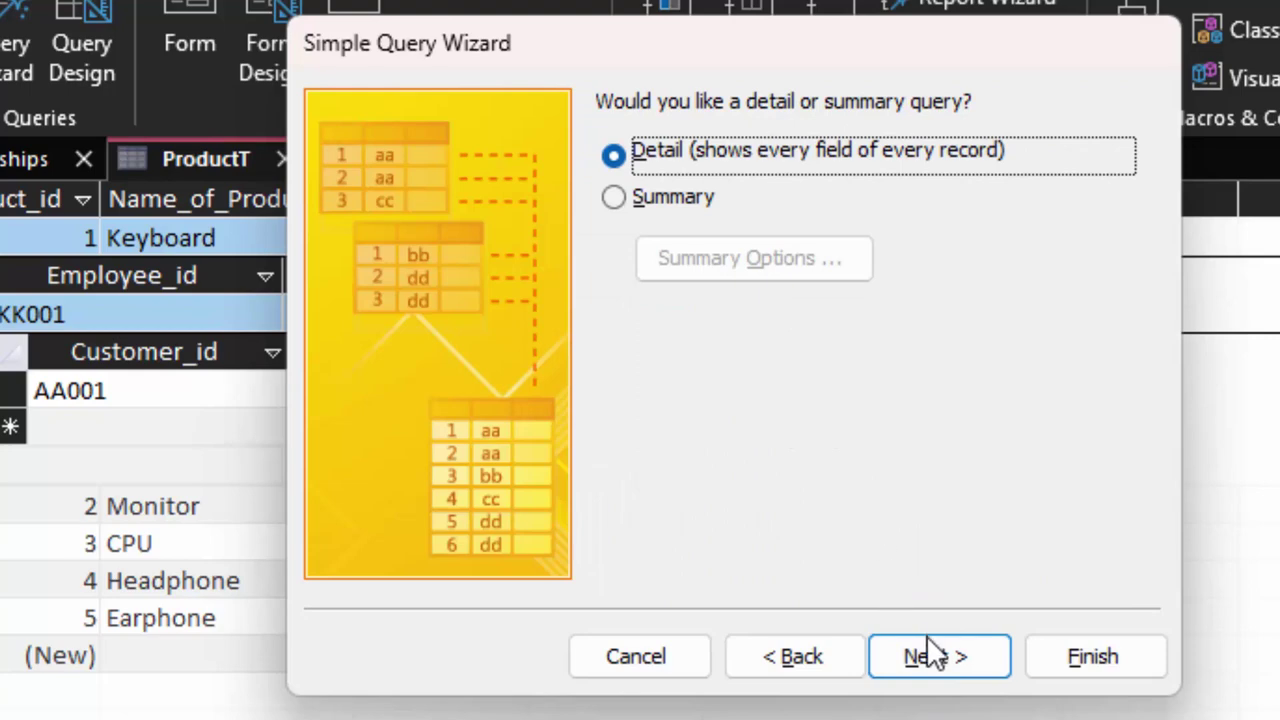
{"action": "left_click", "coordinate": [934, 655]}
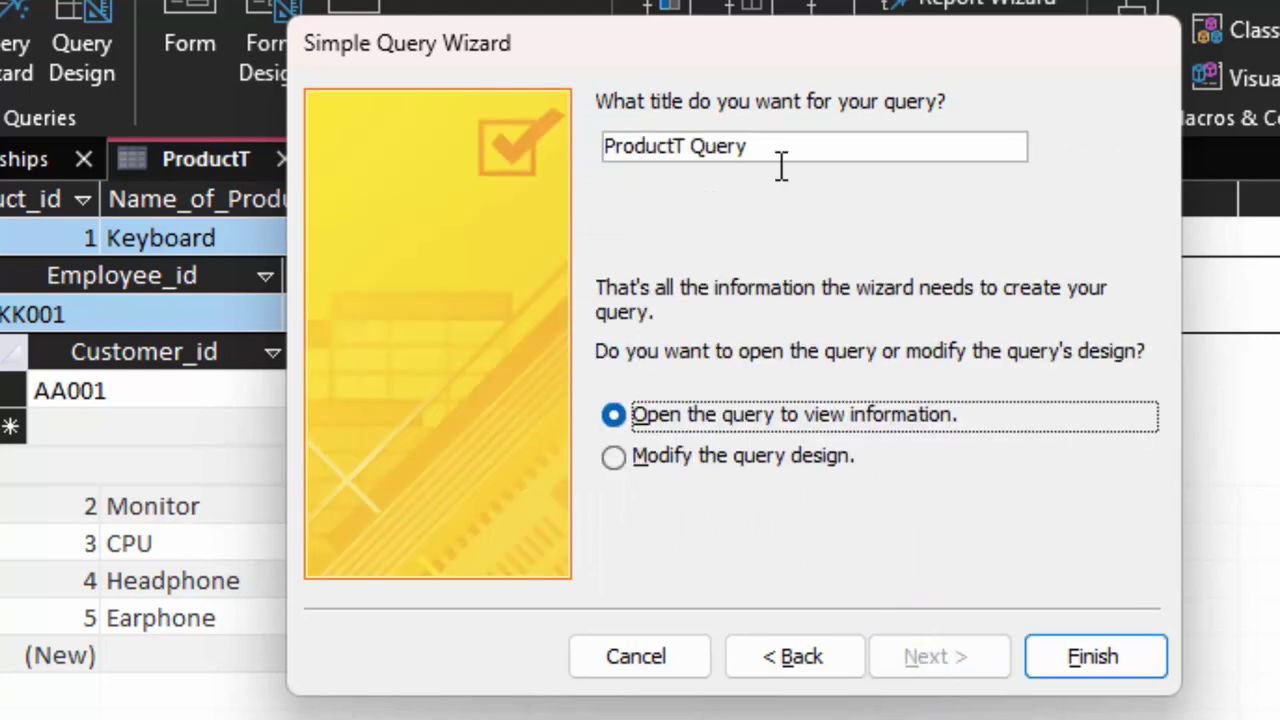
{"action": "left_click", "coordinate": [805, 458]}
{"action": "left_click", "coordinate": [1090, 656]}
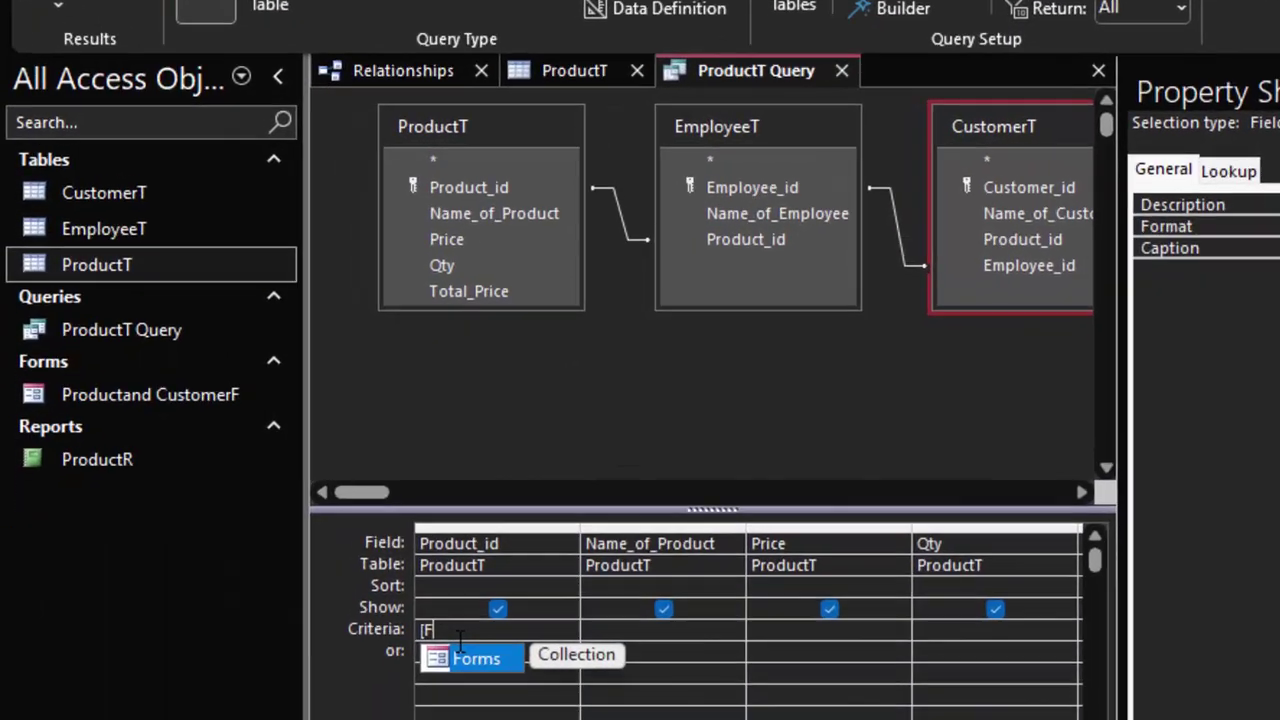
- Set the Product_id criterion to [Forms]![Productand CustomerF]![Product_id]
{"action": "type", "text": "orms]!"}
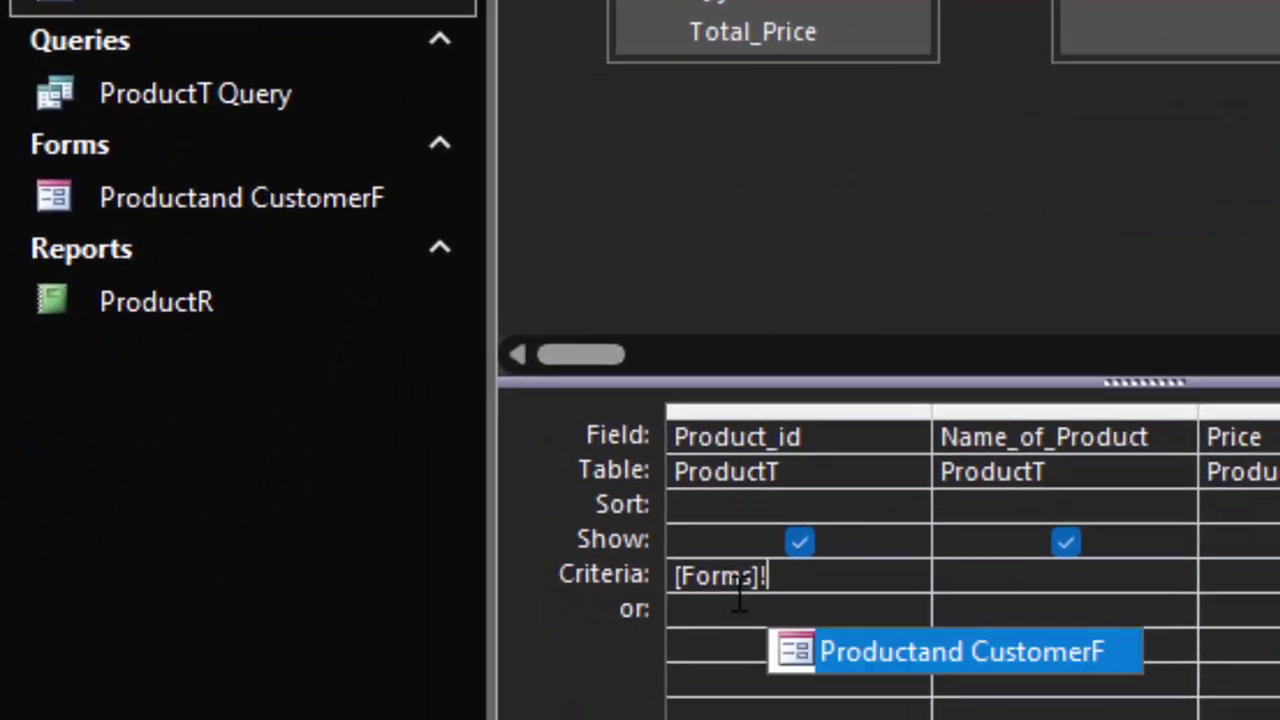
{"action": "key", "text": "Tab"}
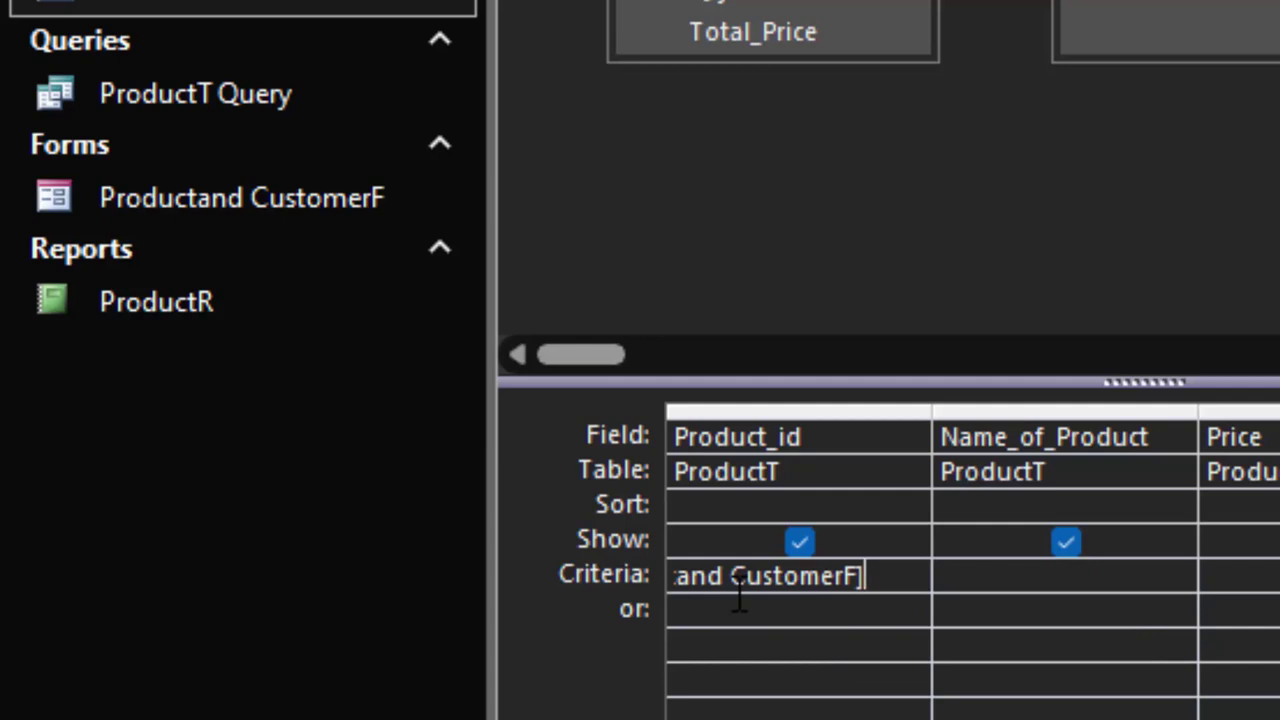
{"action": "type", "text": "!"}
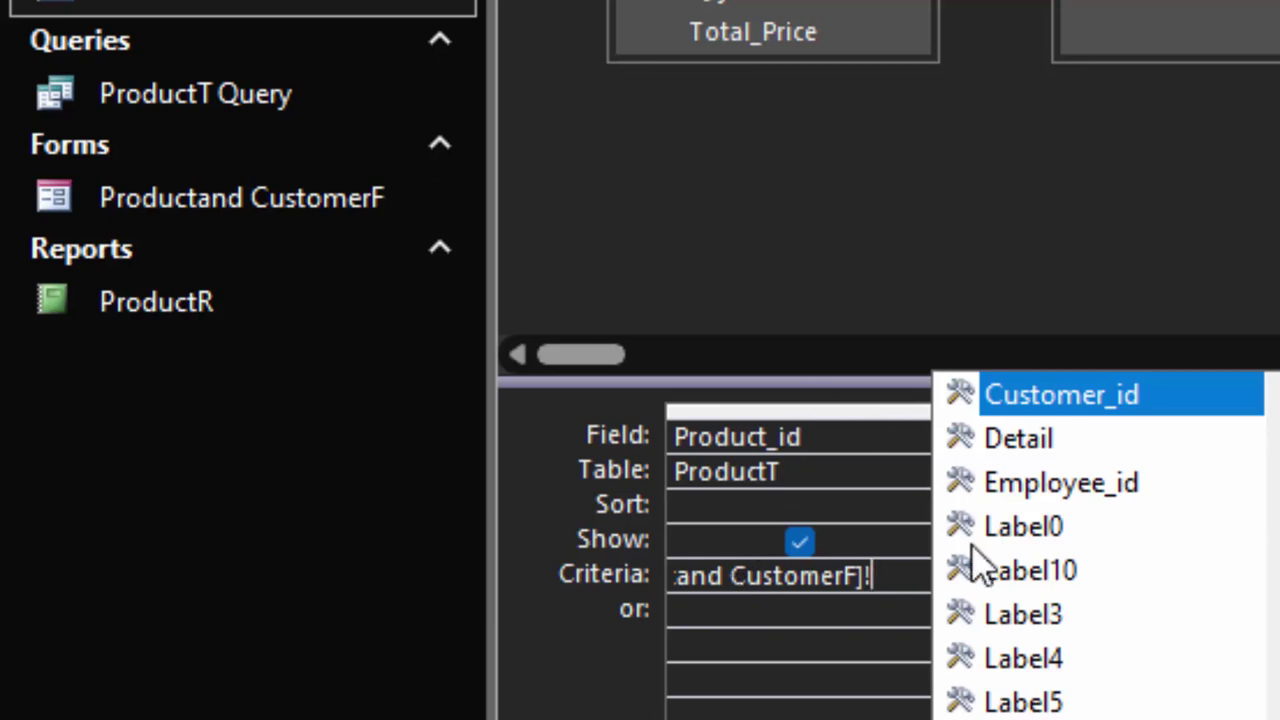
{"action": "scroll", "coordinate": [980, 590], "scroll_direction": "down", "scroll_amount": 2}
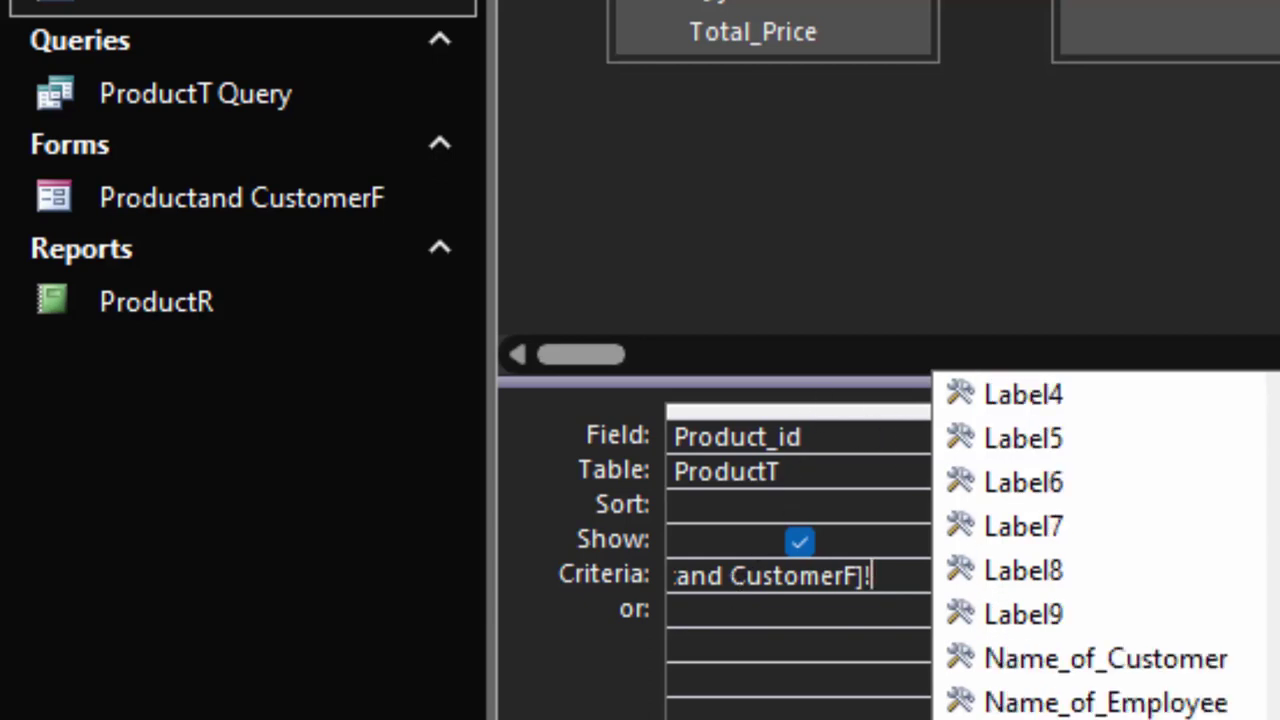
{"action": "type", "text": "[Product_id]"}
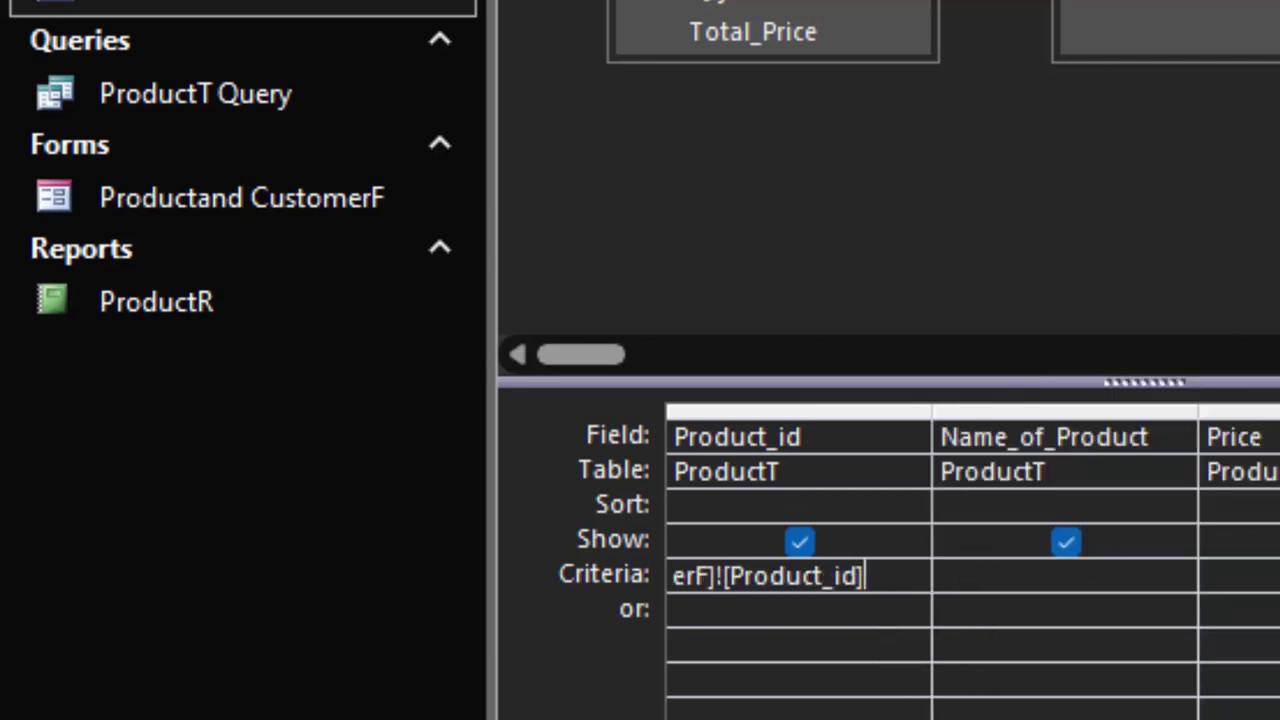
{"action": "key", "text": "Home"}
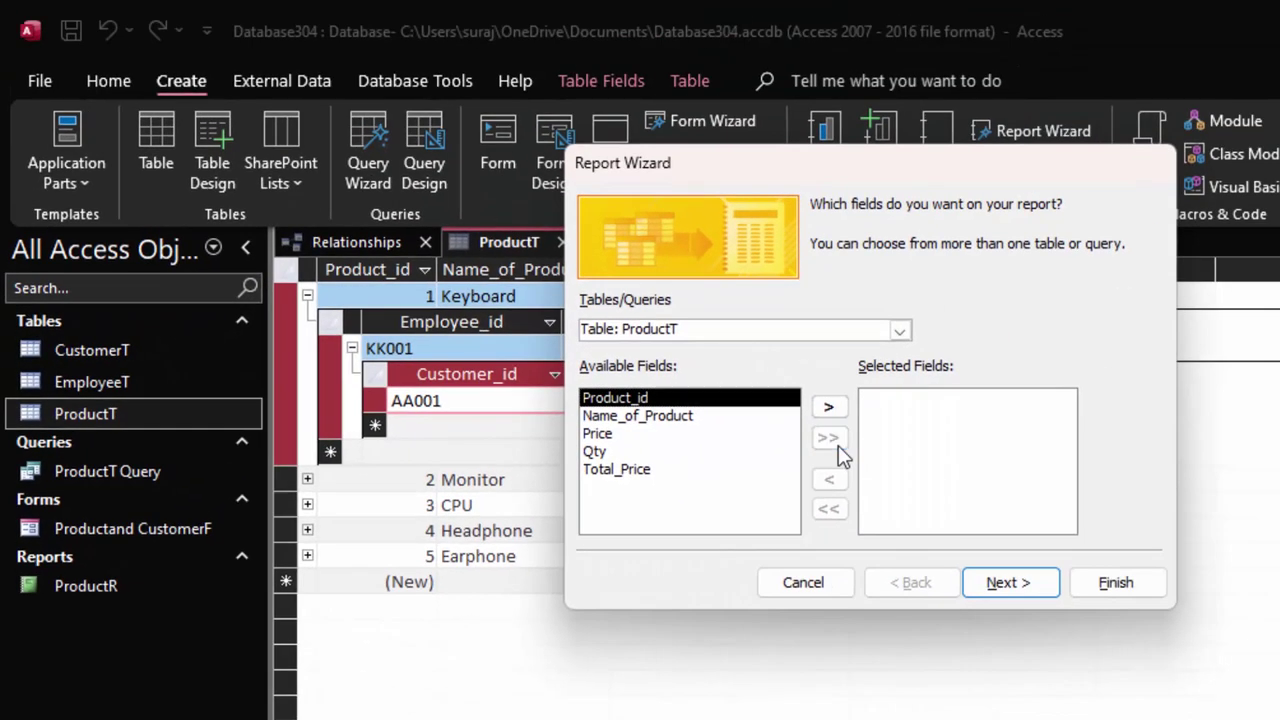
- Switch the report source to ProductT Query and include all of its fields
{"action": "left_click", "coordinate": [828, 437]}
{"action": "left_click", "coordinate": [899, 331]}
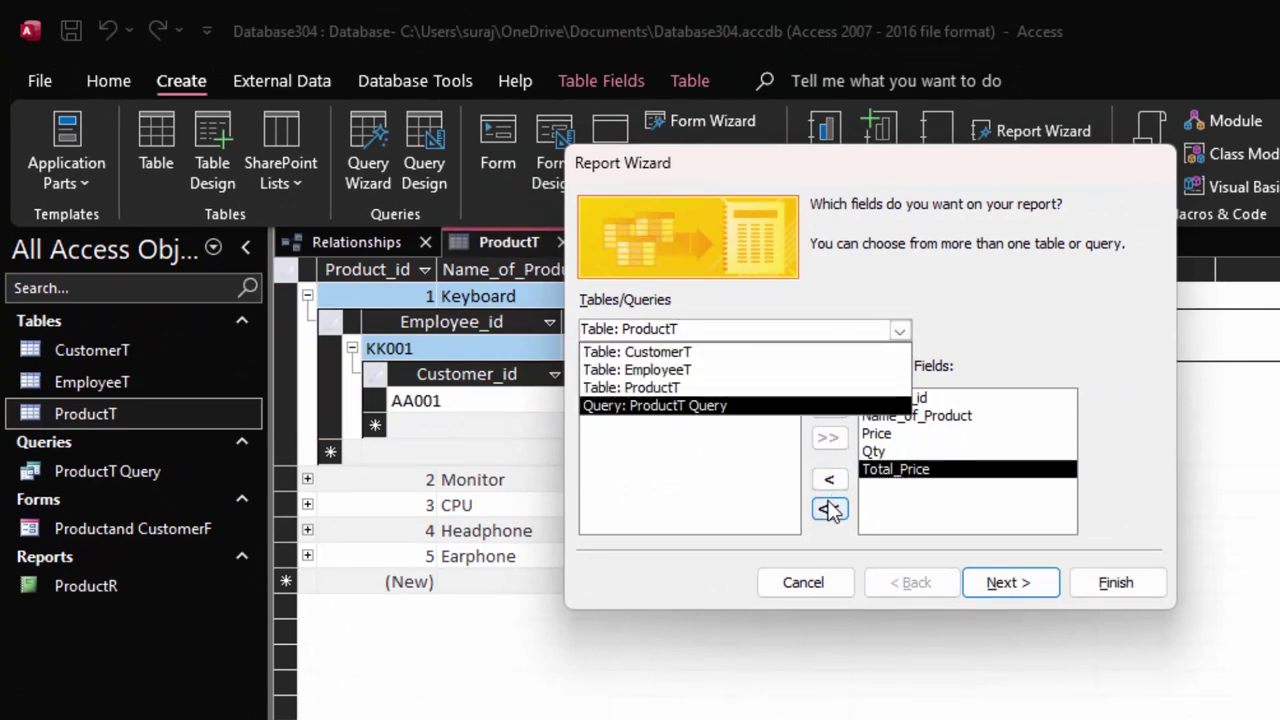
{"action": "left_click", "coordinate": [829, 509]}
{"action": "left_click", "coordinate": [900, 331]}
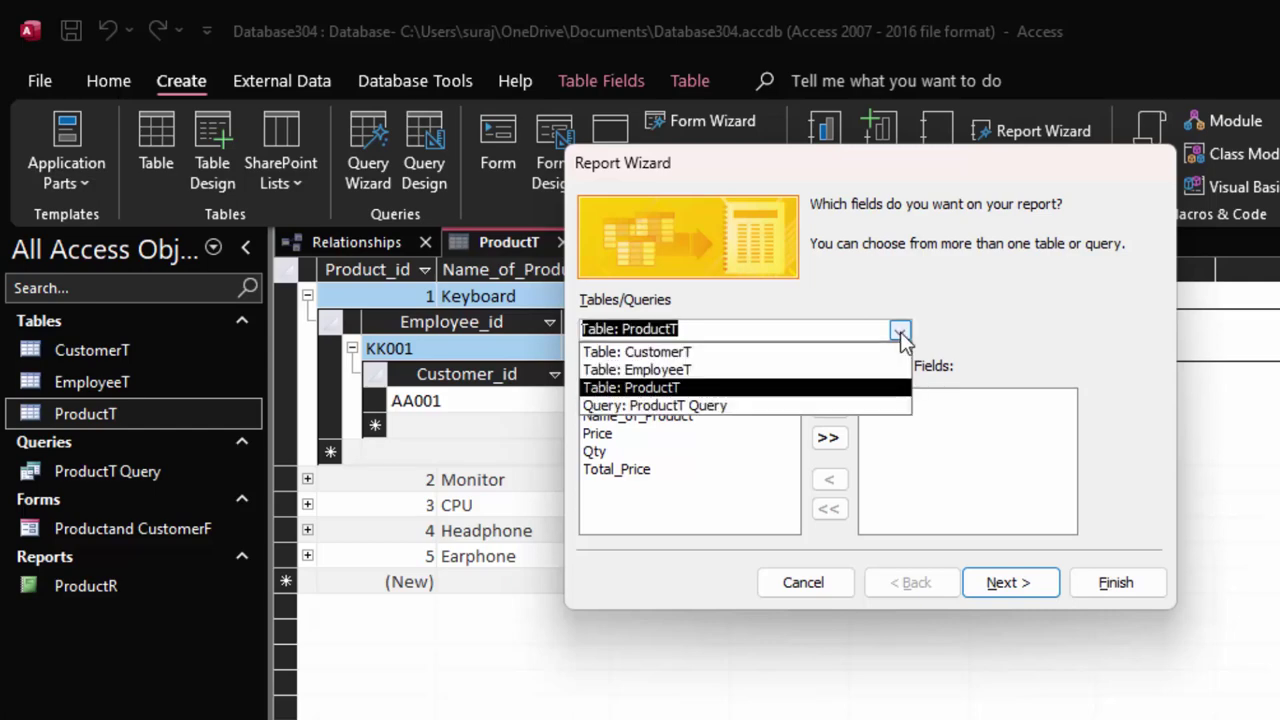
{"action": "left_click", "coordinate": [780, 405]}
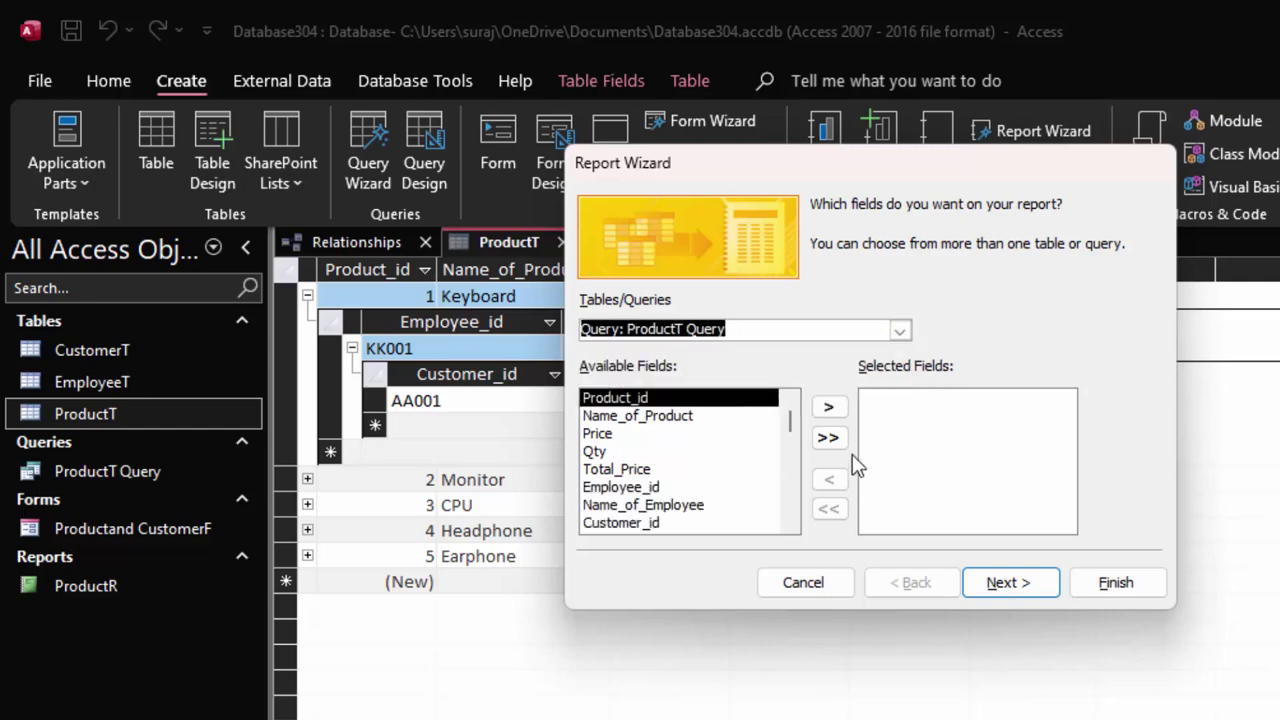
{"action": "left_click", "coordinate": [828, 437]}
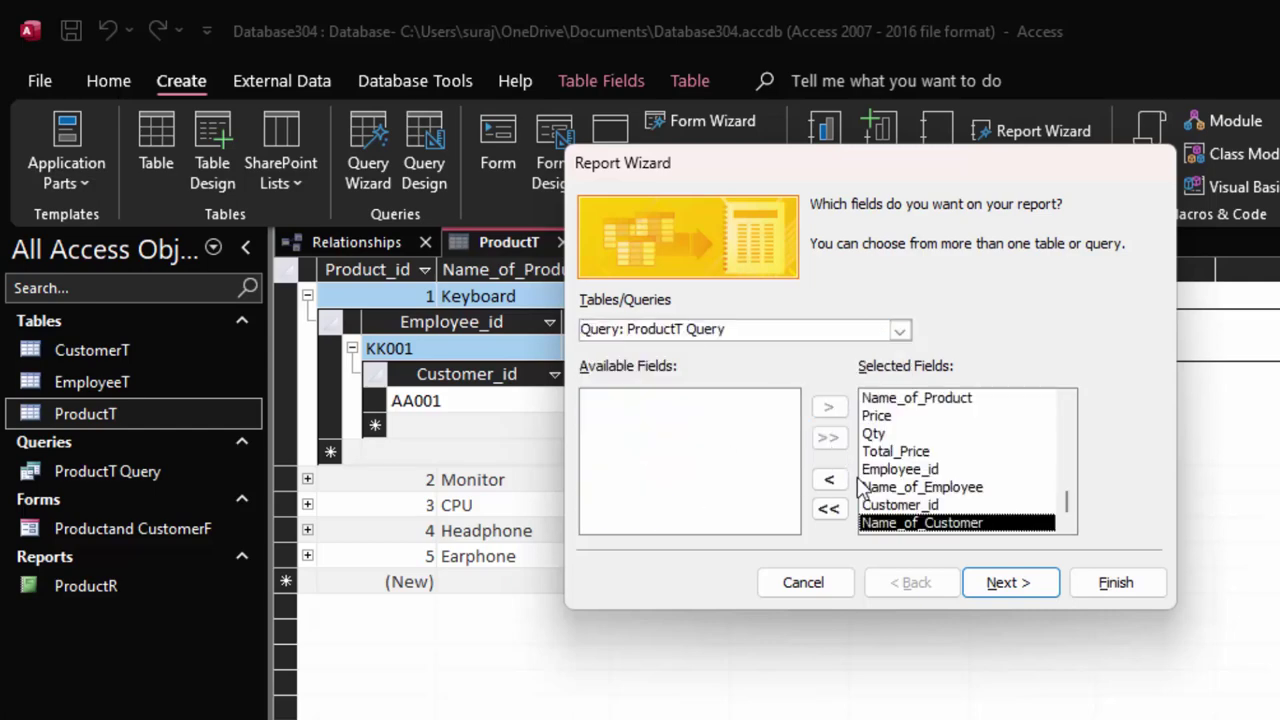
{"action": "left_click", "coordinate": [999, 596]}
- Group by Product_id, choose Outline layout, title it ProductR and replace the existing report
{"action": "left_click", "coordinate": [1002, 593]}
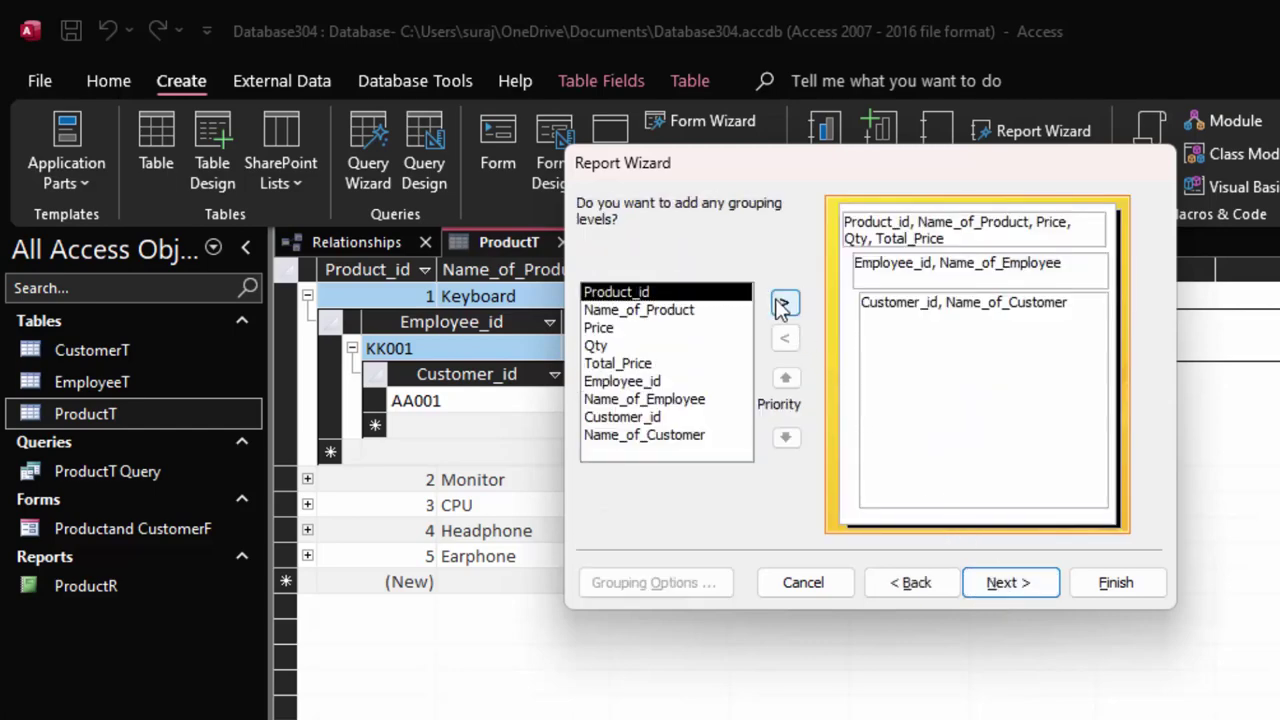
{"action": "left_click", "coordinate": [784, 302]}
{"action": "left_click", "coordinate": [1015, 585]}
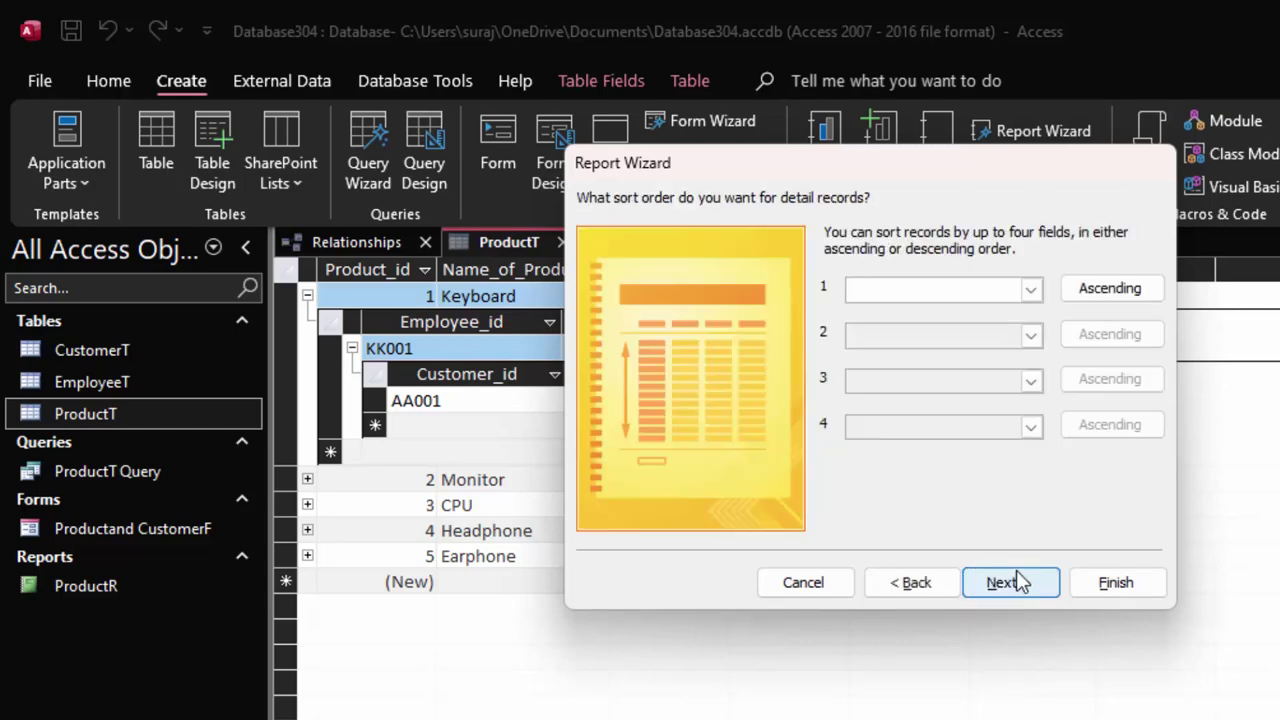
{"action": "left_click", "coordinate": [1012, 583]}
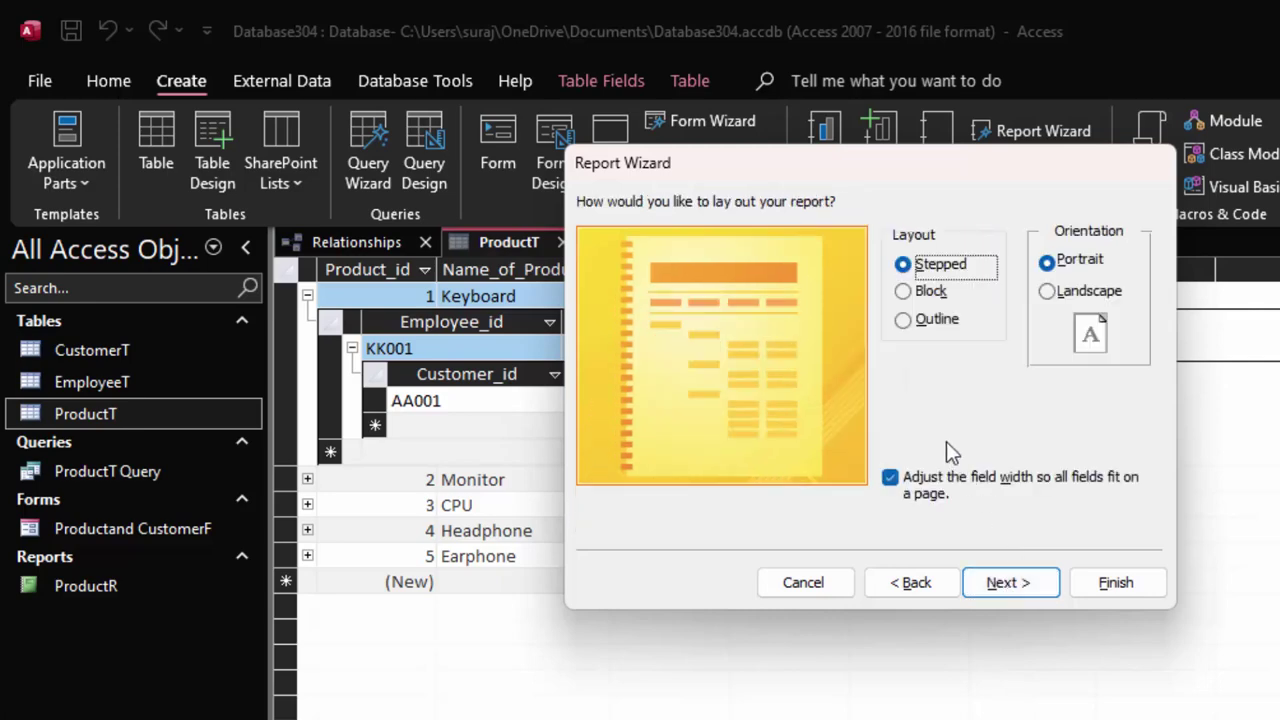
{"action": "left_click", "coordinate": [913, 323]}
{"action": "left_click", "coordinate": [1010, 584]}
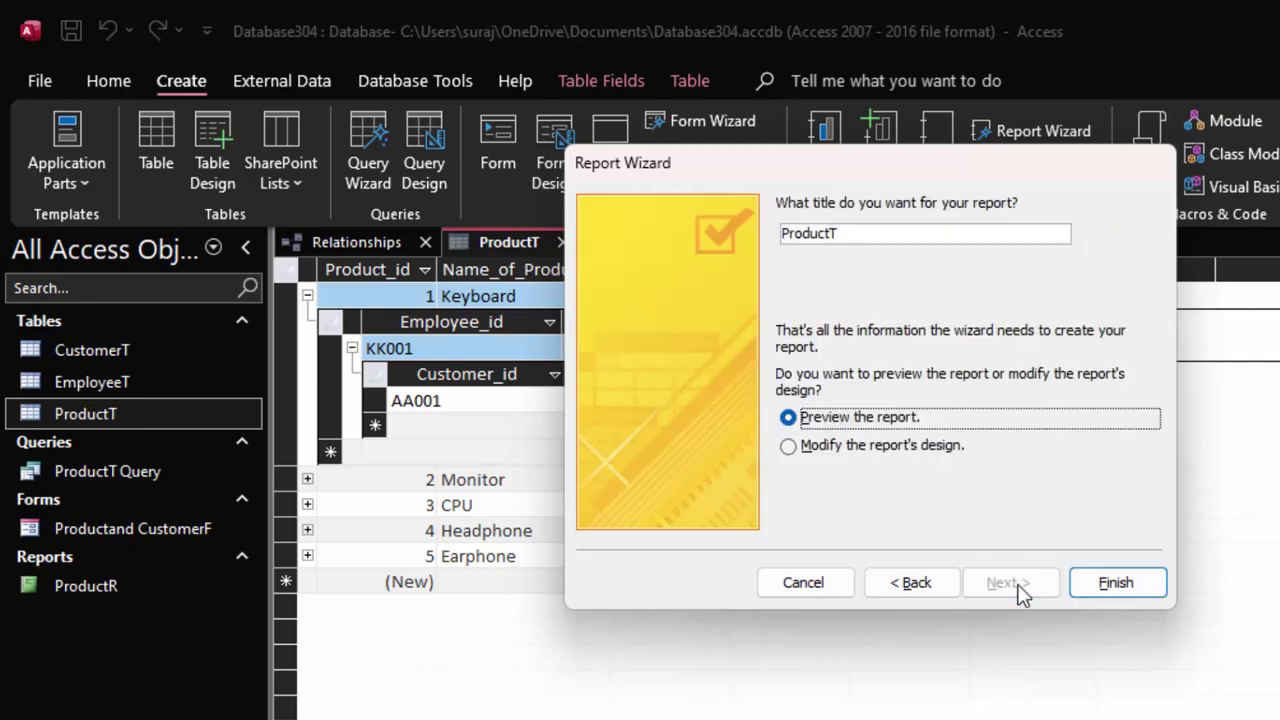
{"action": "left_click", "coordinate": [860, 235]}
{"action": "type", "text": "R"}
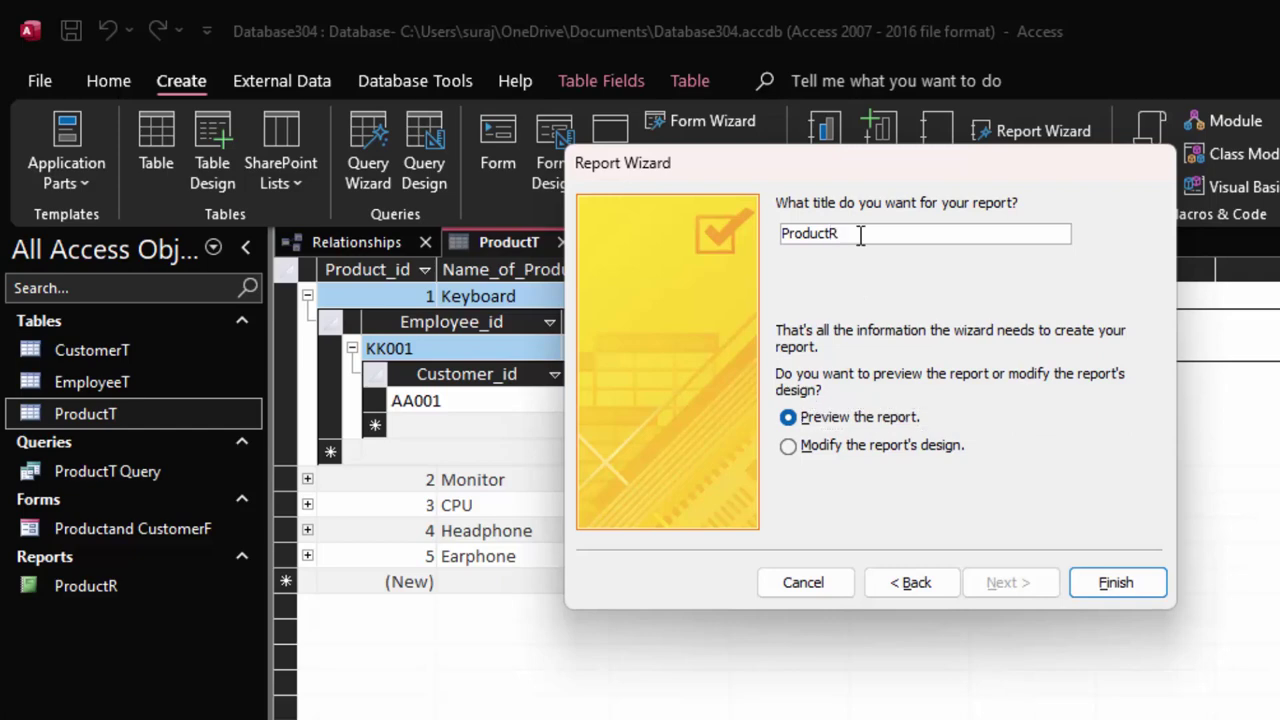
{"action": "left_click", "coordinate": [898, 446]}
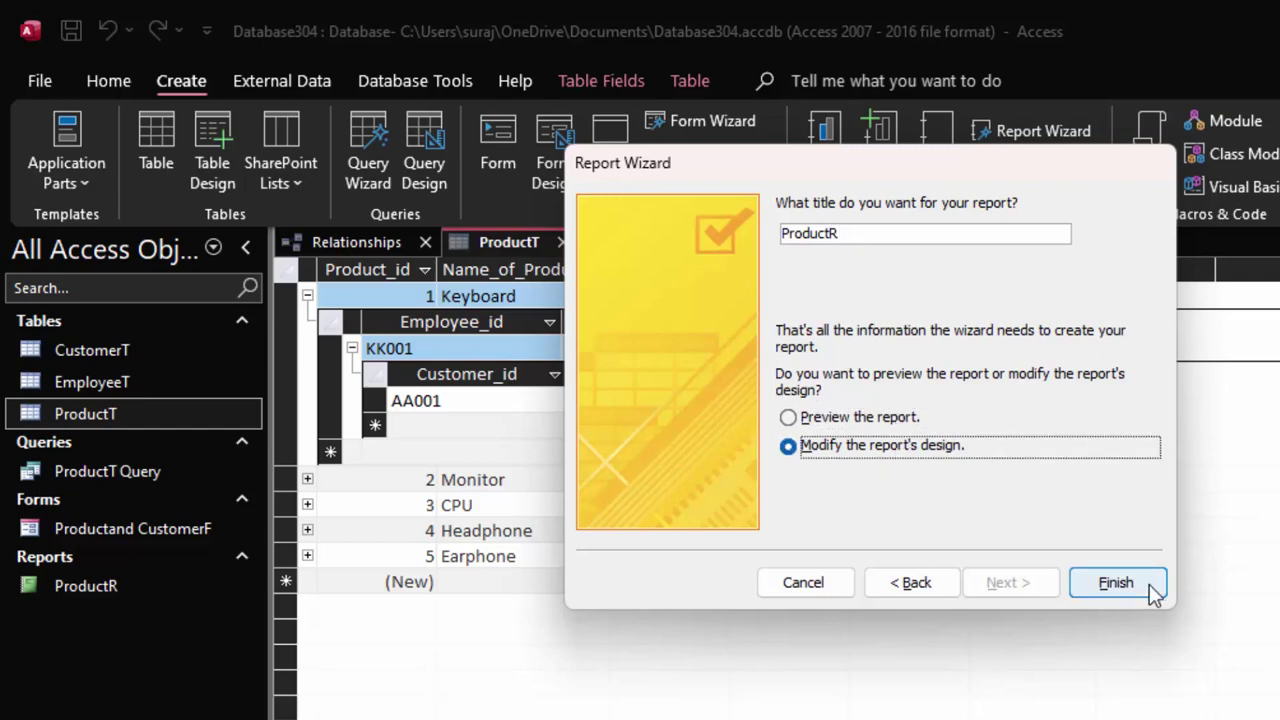
{"action": "left_click", "coordinate": [1151, 587]}
{"action": "left_click", "coordinate": [848, 542]}
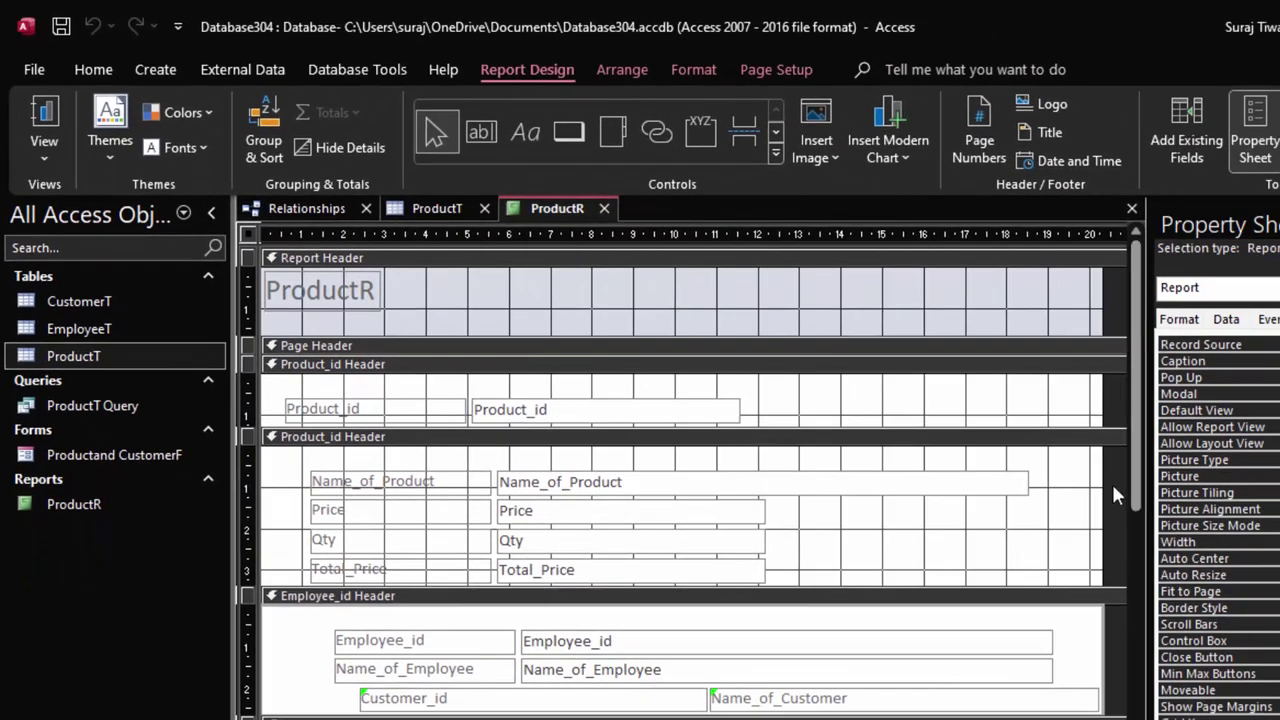
- Preview ProductR in Report View and dismiss the Product_id parameter prompt without a value
{"action": "left_click", "coordinate": [38, 118]}
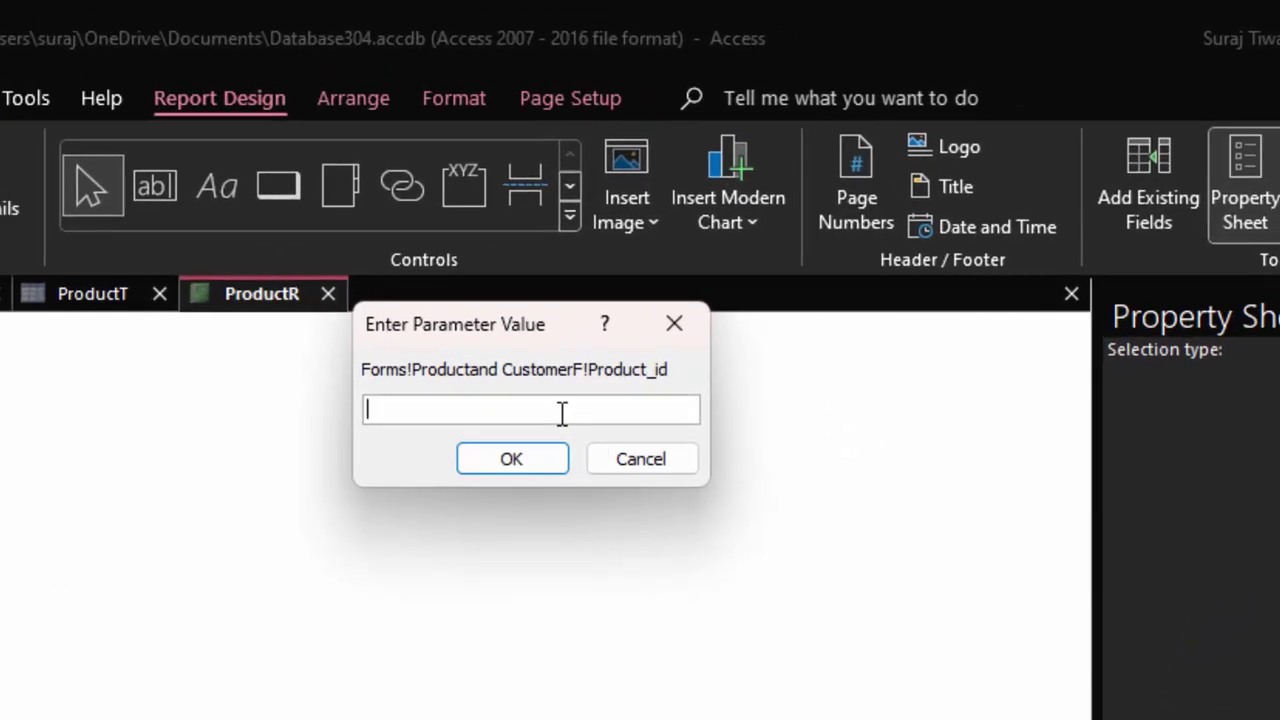
{"action": "left_click", "coordinate": [672, 323]}
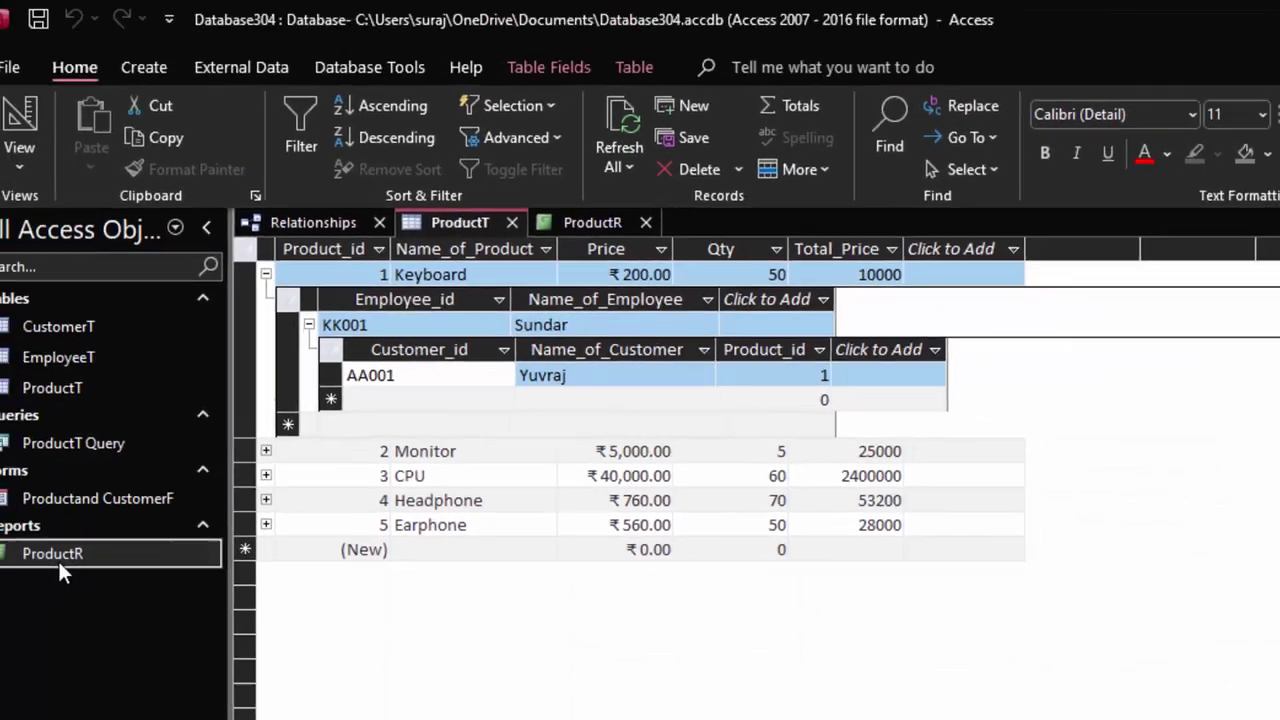
- Open ProductR with Product_id 1 and inspect customer id AA001 in the output
{"action": "double_click", "coordinate": [66, 554]}
{"action": "type", "text": "1"}
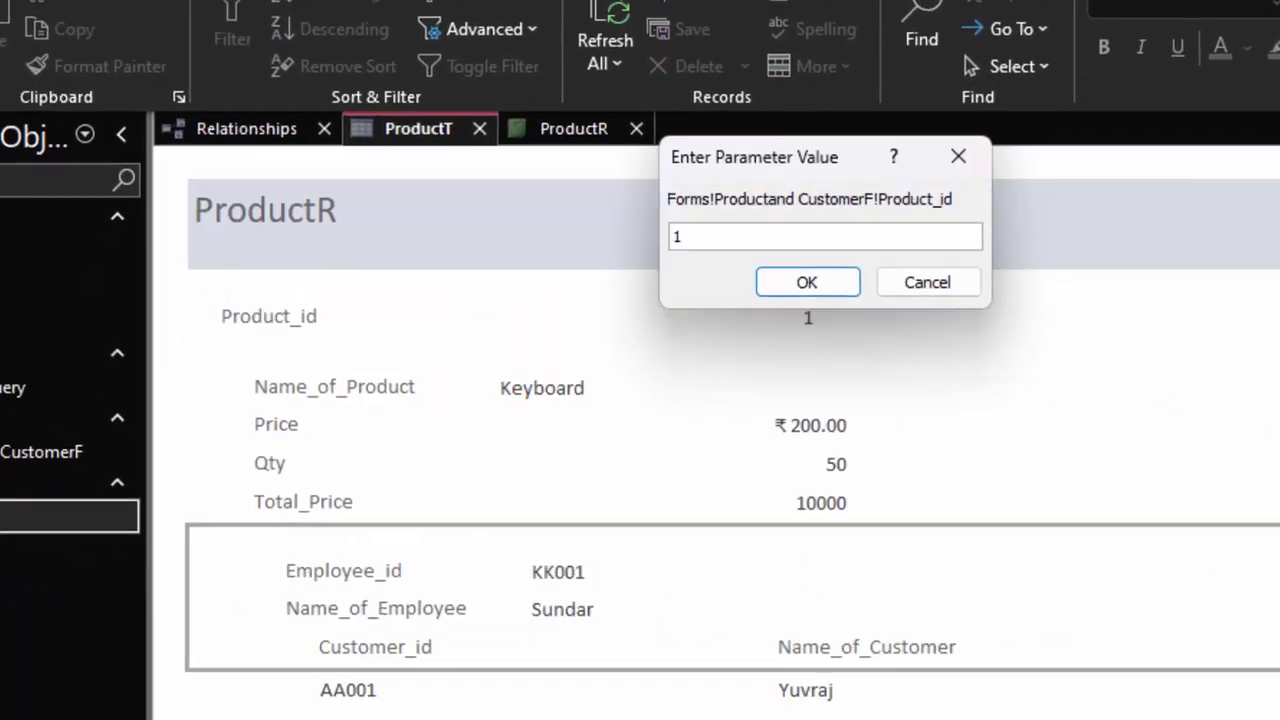
{"action": "key", "text": "Return"}
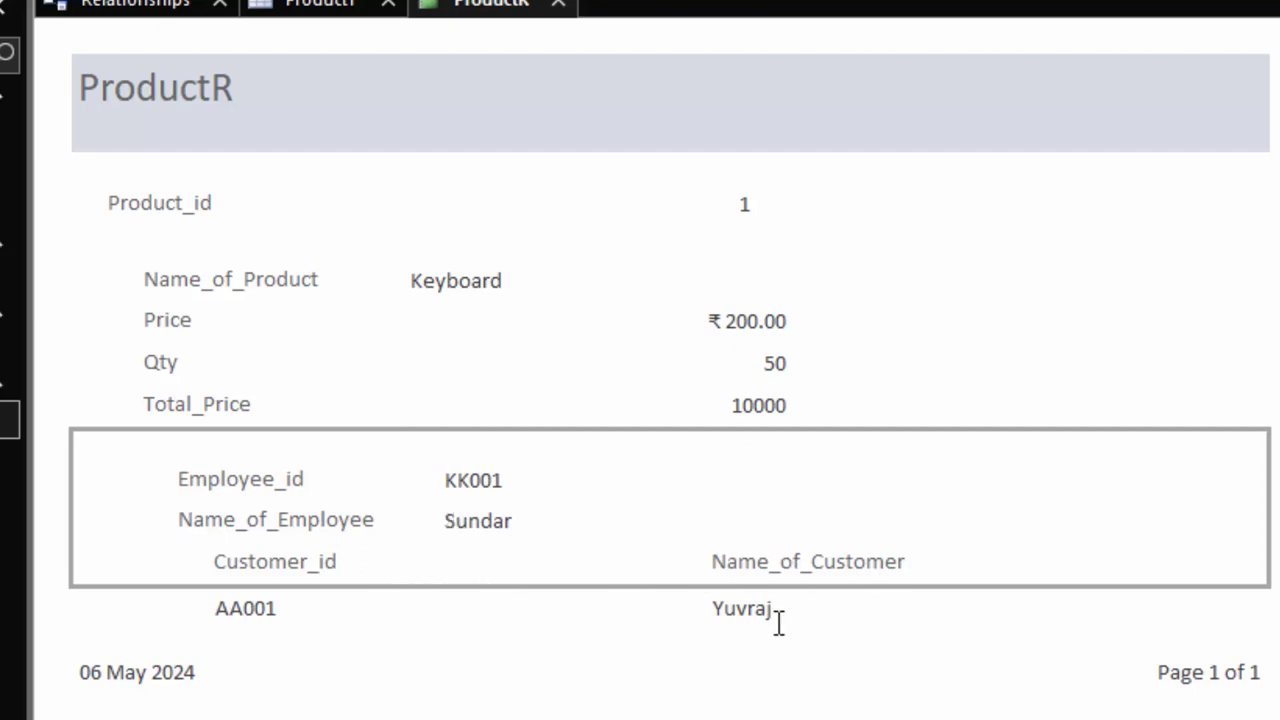
{"action": "left_click_drag", "start_coordinate": [286, 608], "coordinate": [221, 607]}
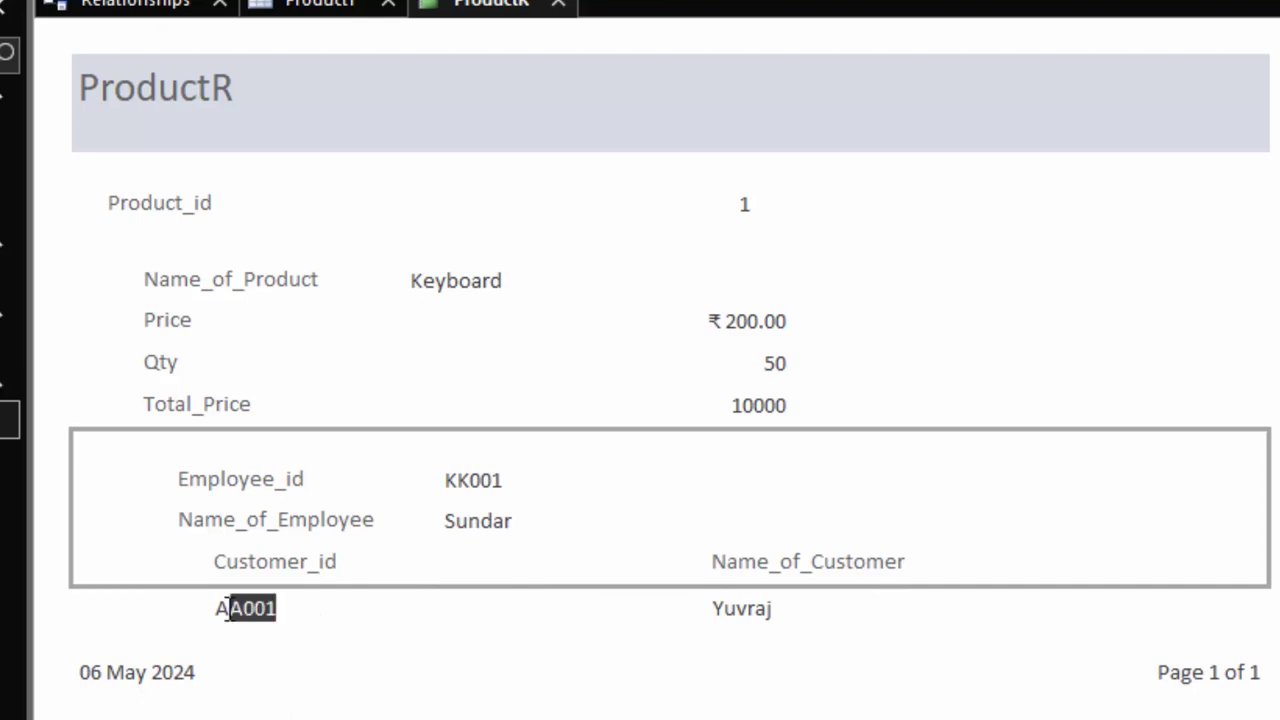
{"action": "left_click", "coordinate": [538, 476]}
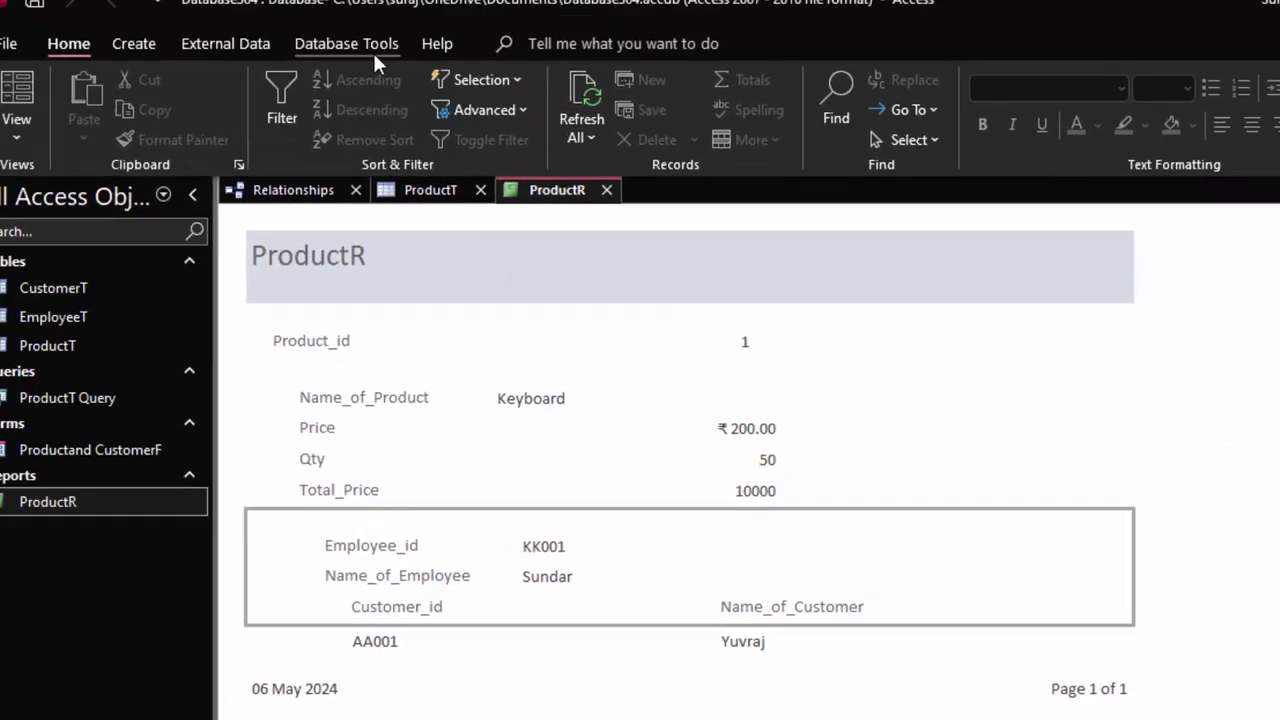
- Reopen ProductR with Product_id 2 so it shows the Monitor record
{"action": "left_click", "coordinate": [611, 212]}
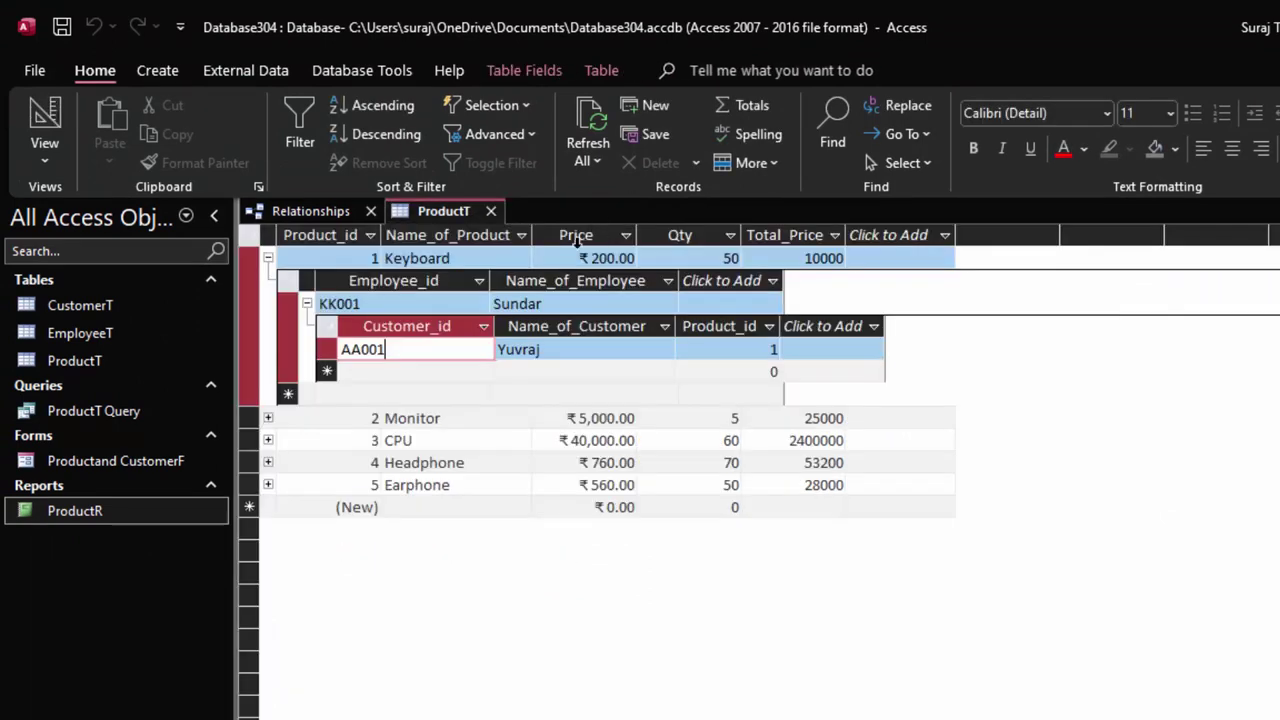
{"action": "double_click", "coordinate": [75, 510]}
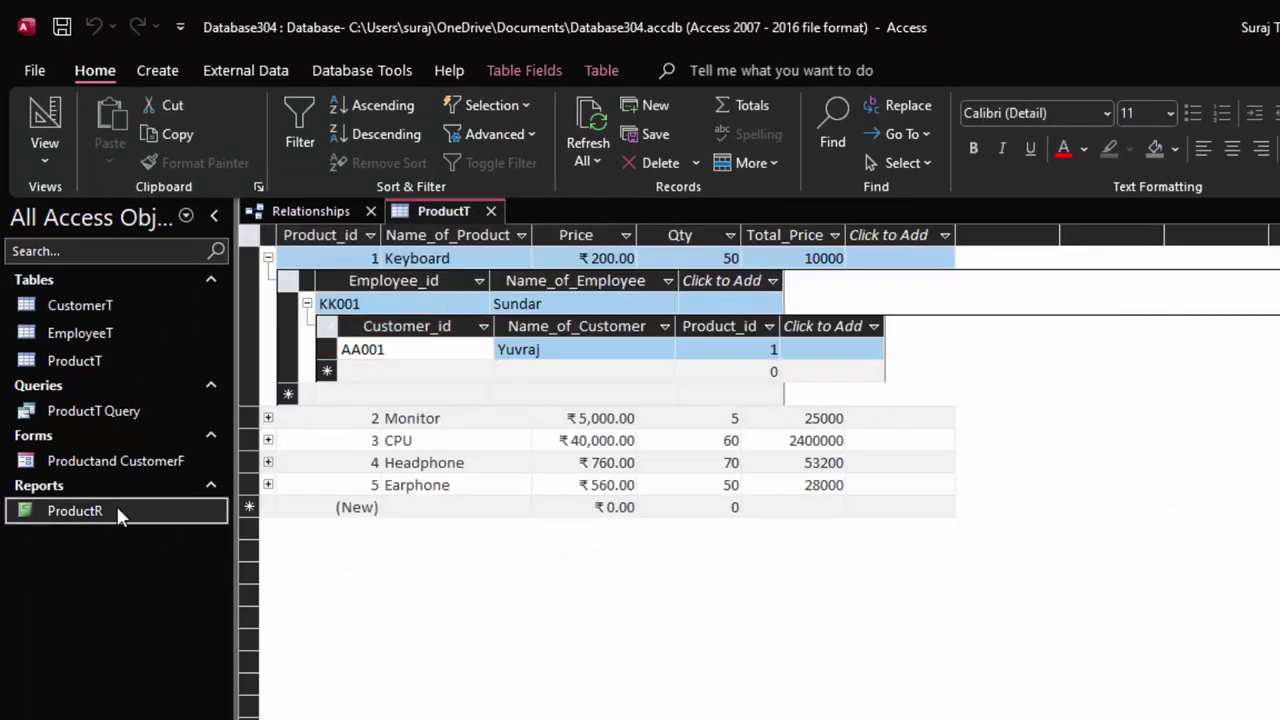
{"action": "type", "text": "2"}
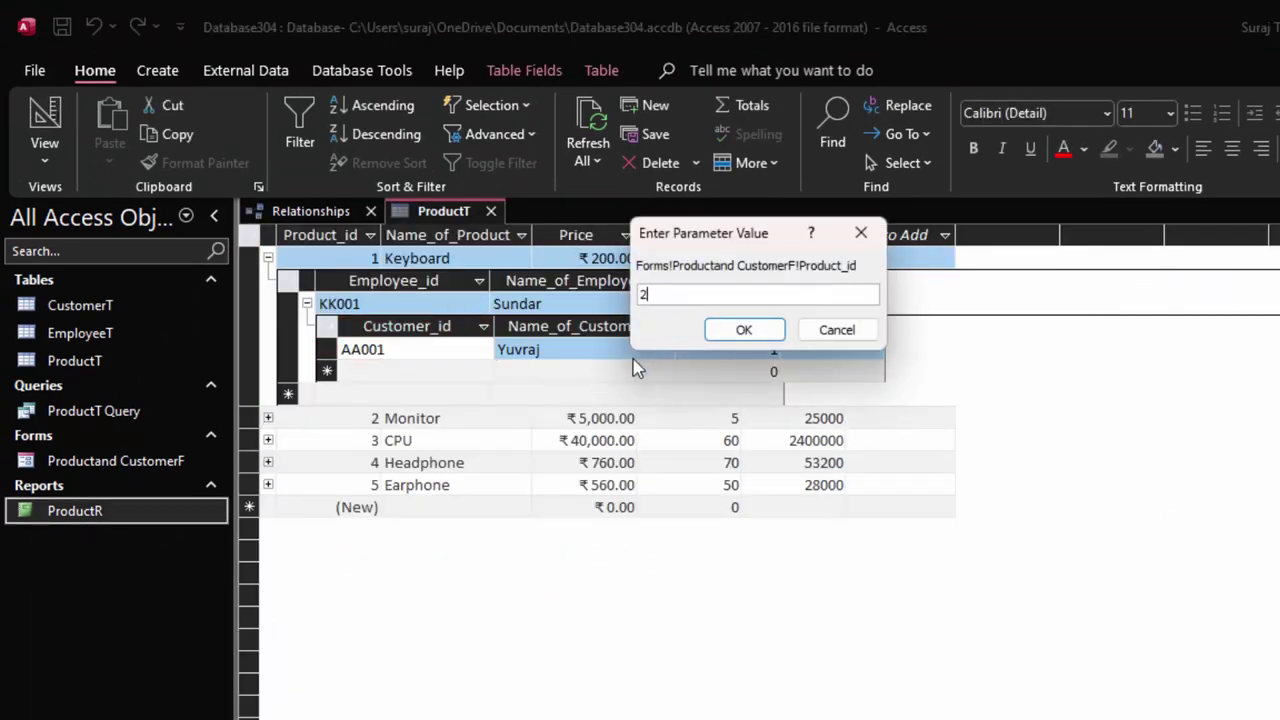
{"action": "key", "text": "Return"}
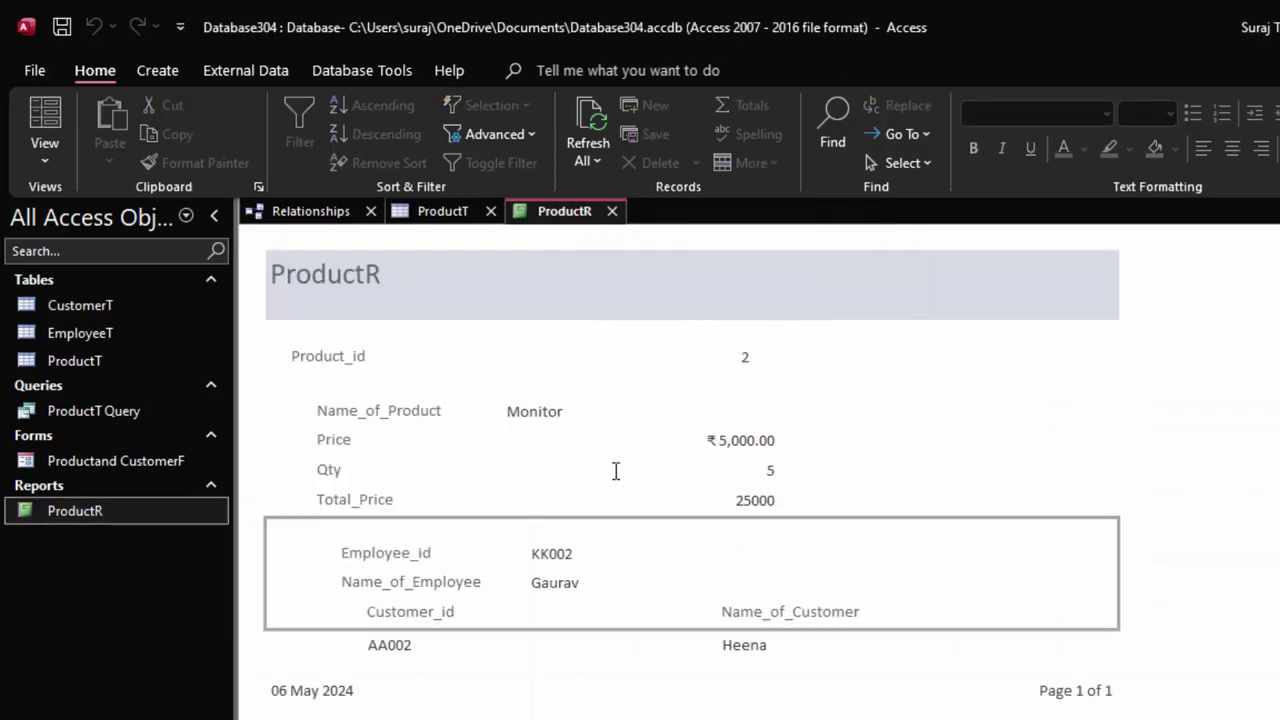
{"action": "left_click", "coordinate": [708, 644]}
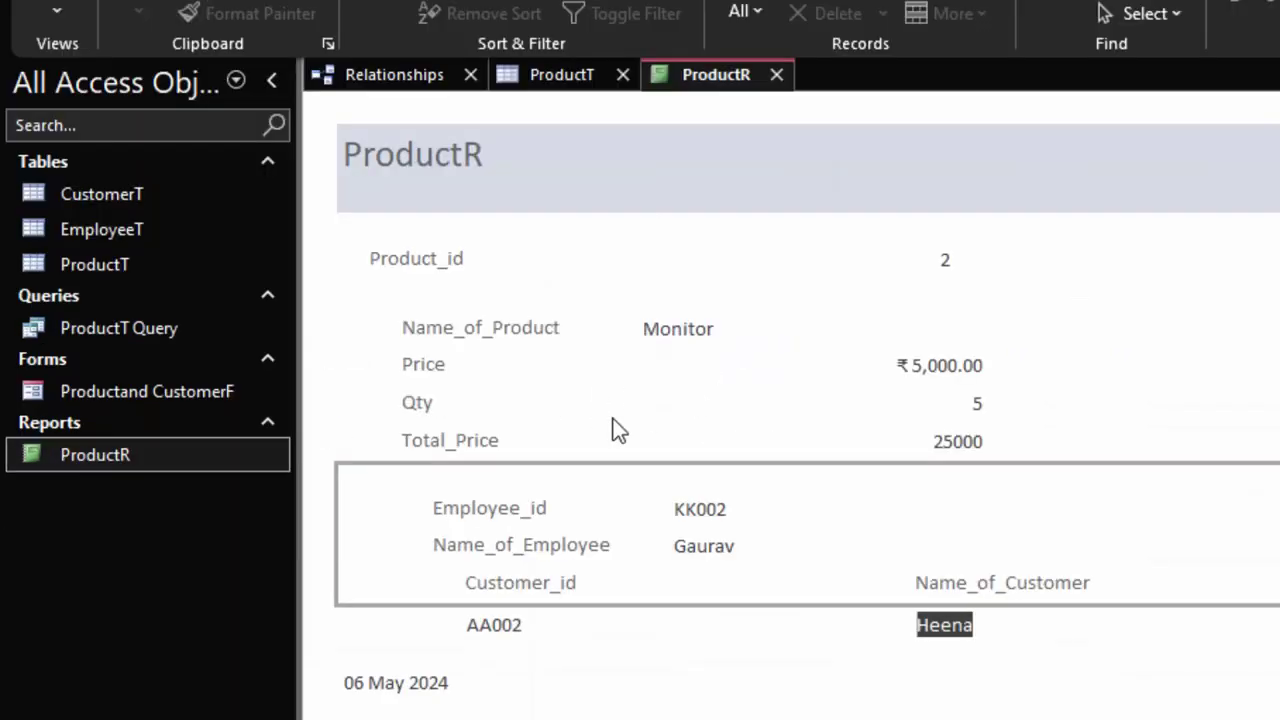
- Open ProductR in Design View, delete the ProductR title and collapse the Report Header
{"action": "right_click", "coordinate": [182, 453]}
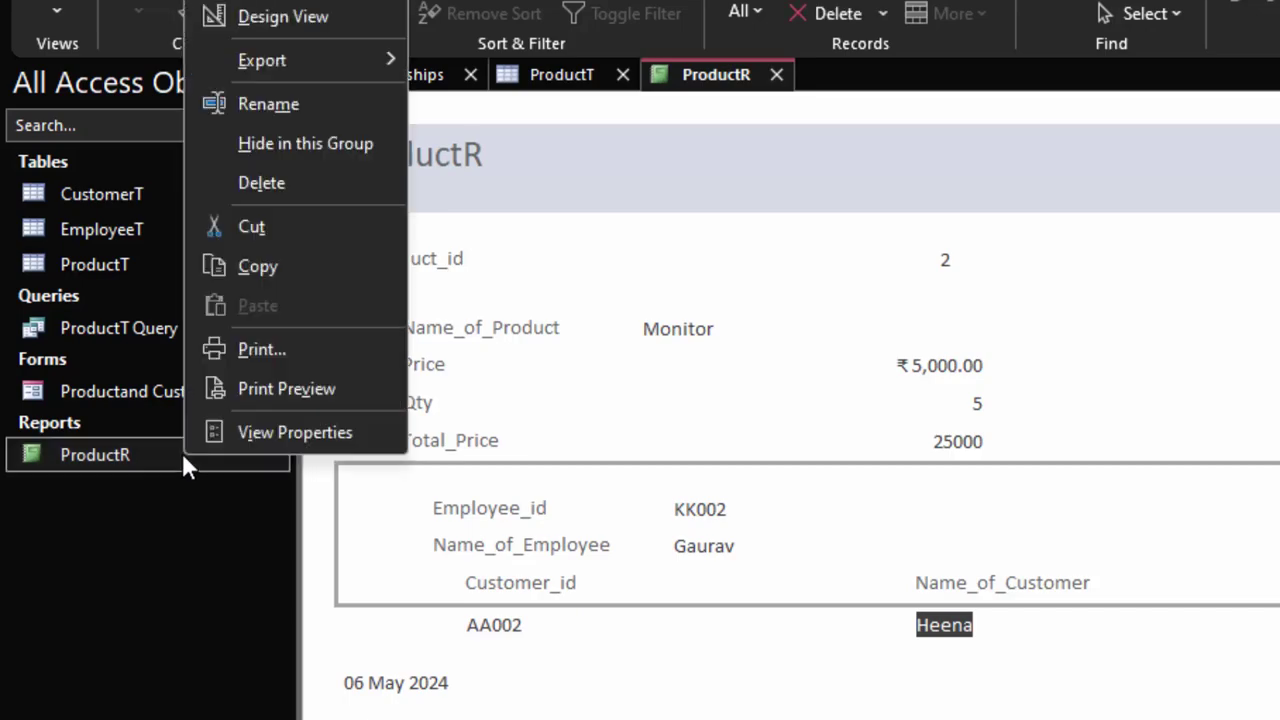
{"action": "left_click", "coordinate": [340, 24]}
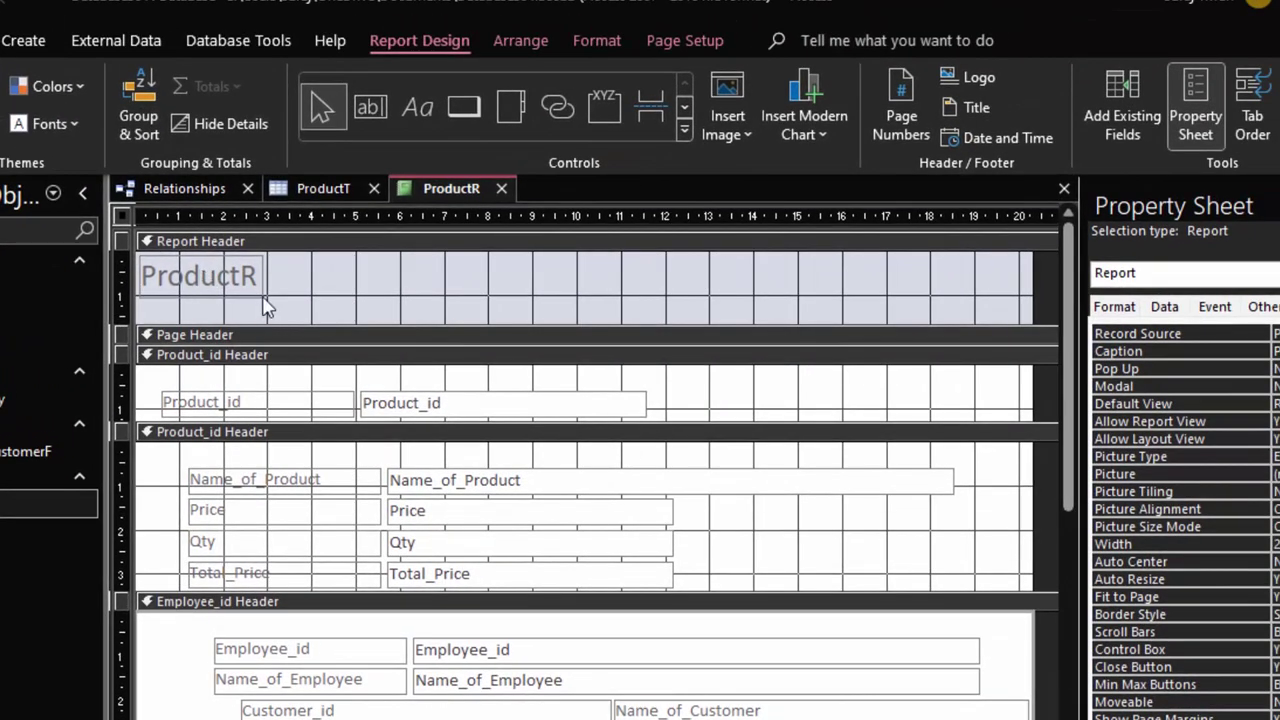
{"action": "left_click", "coordinate": [296, 278]}
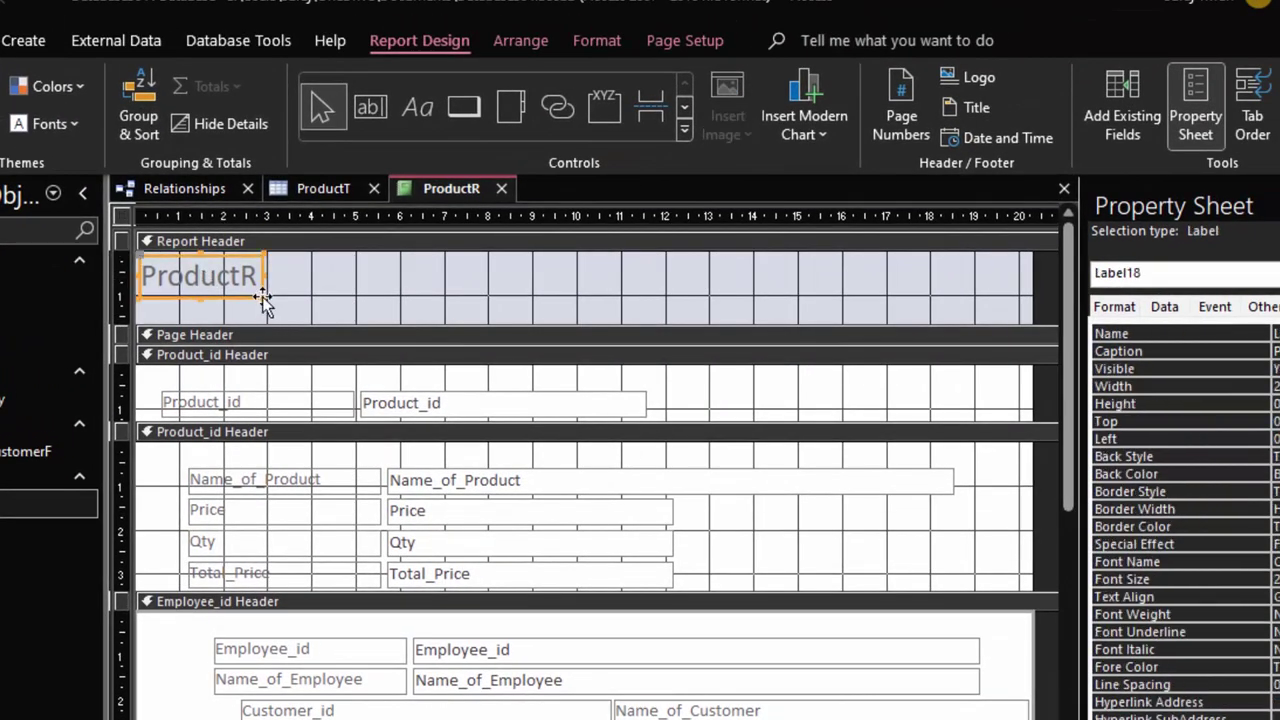
{"action": "key", "text": "Delete"}
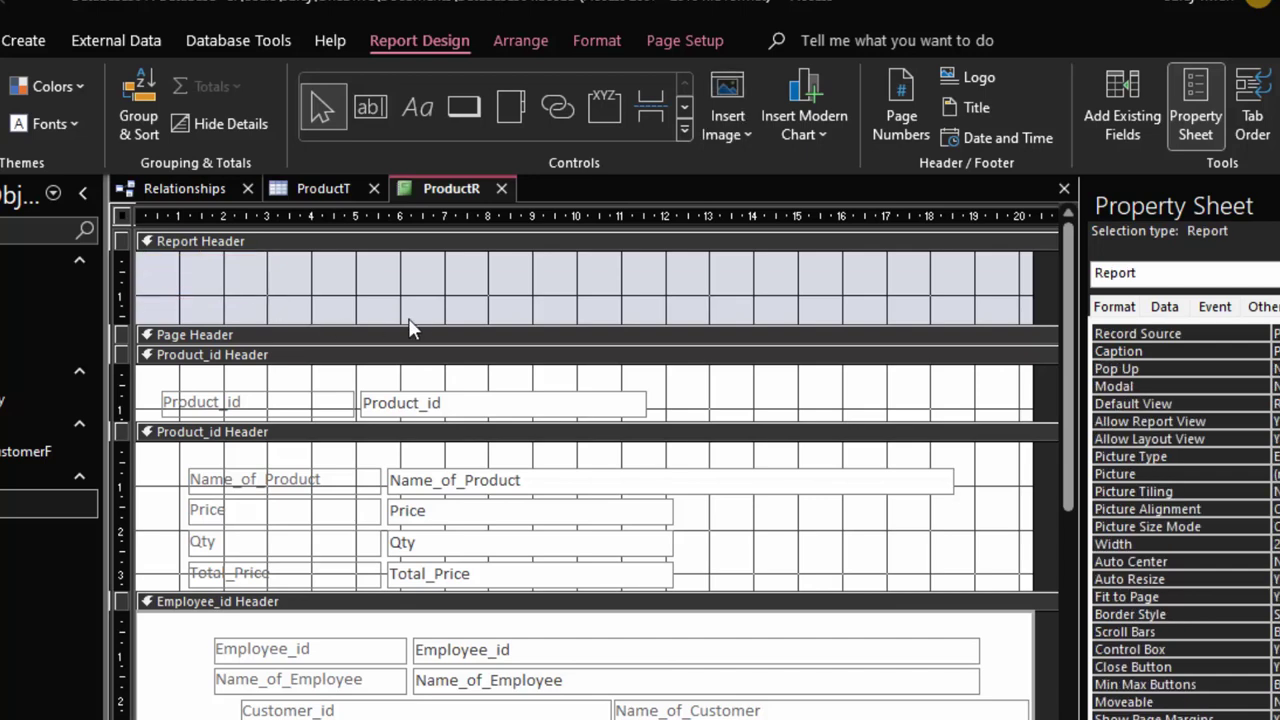
{"action": "left_click_drag", "start_coordinate": [427, 324], "coordinate": [461, 237]}
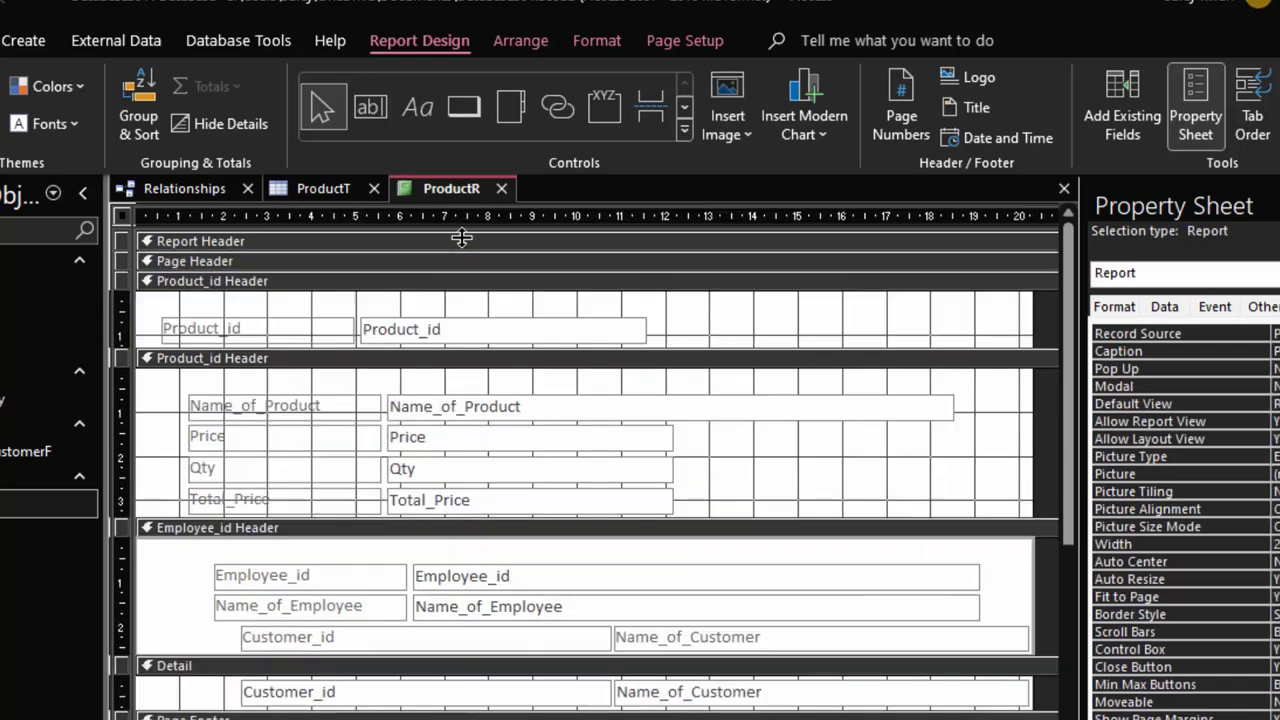
- Make every label and field in the report bold
{"action": "key", "text": "ctrl+a"}
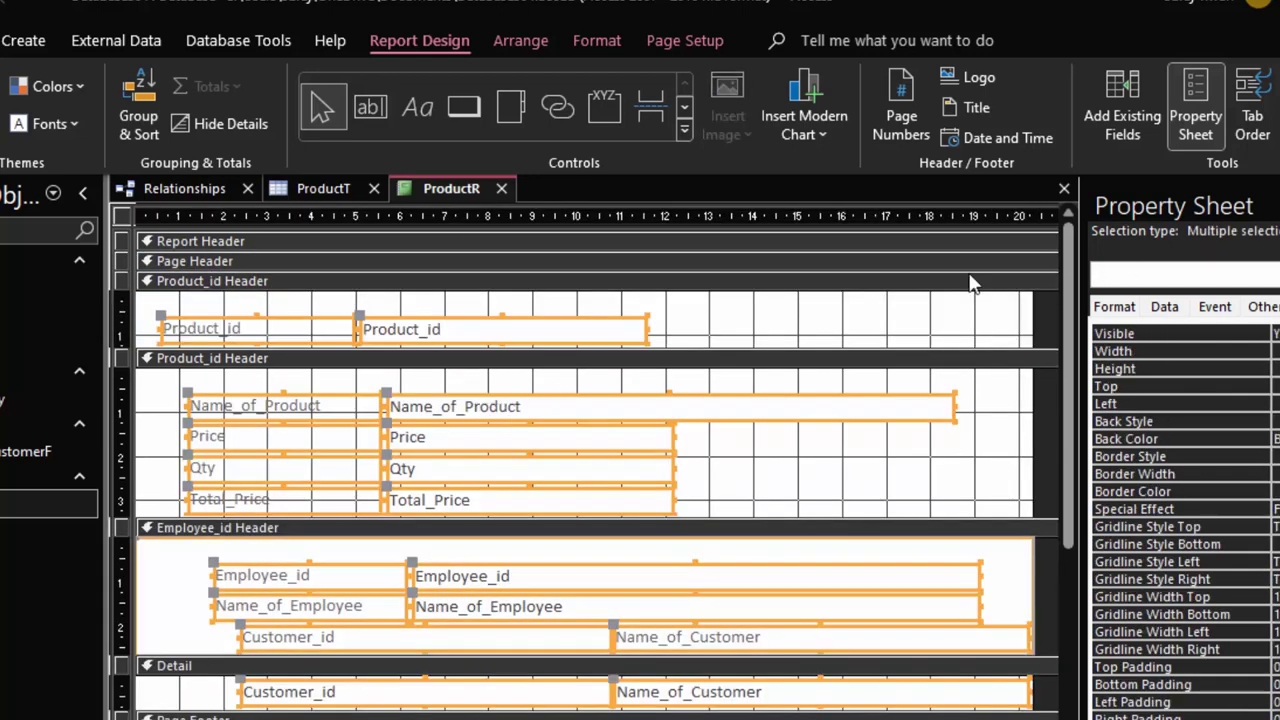
{"action": "left_click", "coordinate": [2, 40]}
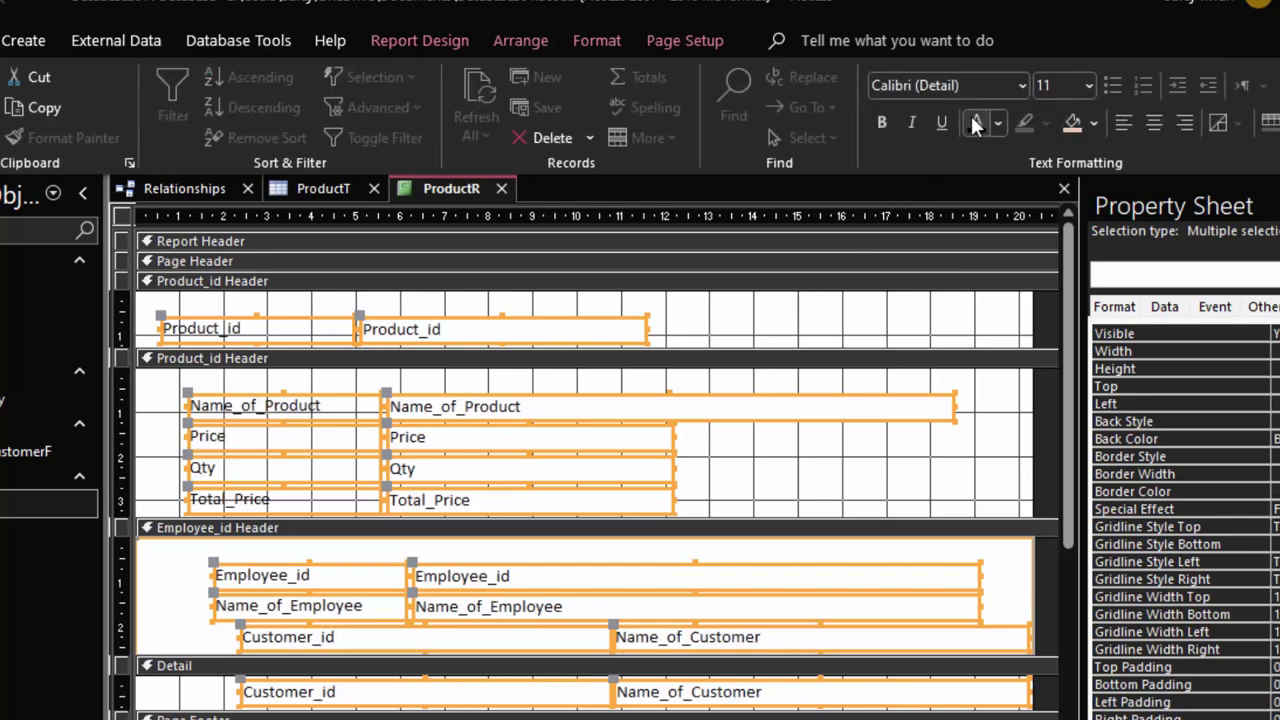
{"action": "left_click", "coordinate": [881, 122]}
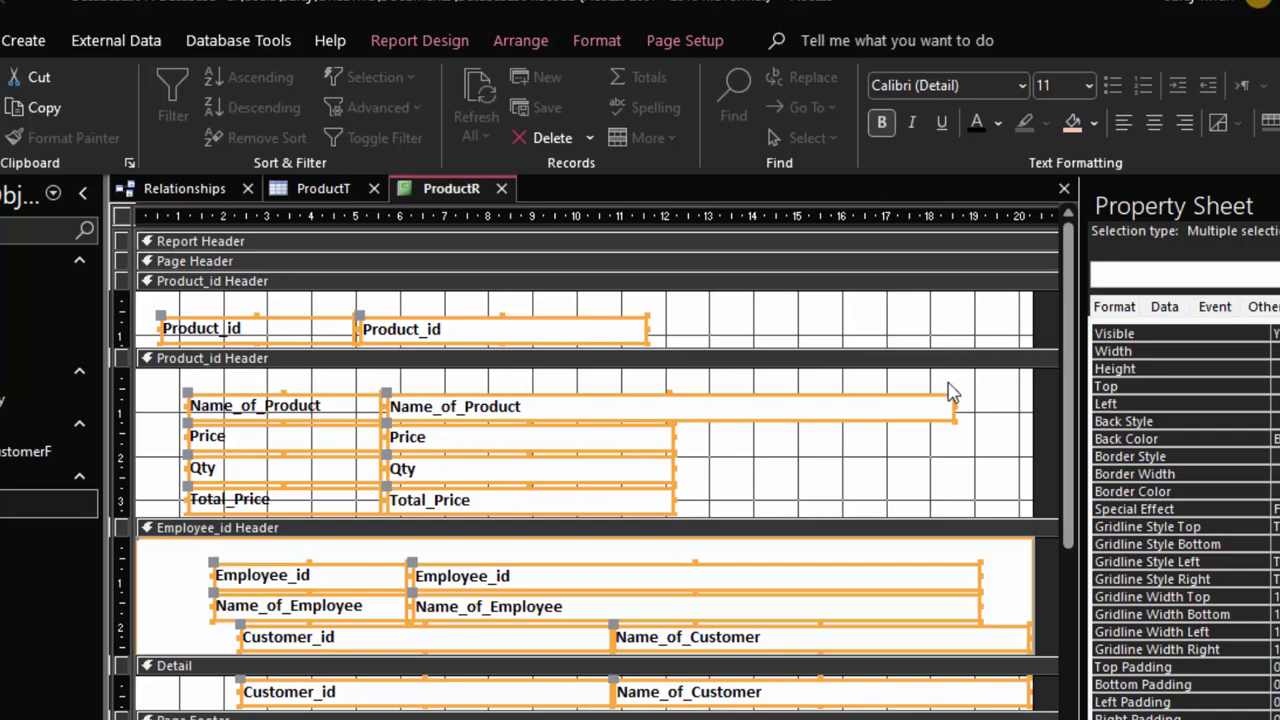
- Fill the Product_id Header, Employee_id Header and Detail sections light green
{"action": "left_click", "coordinate": [990, 503]}
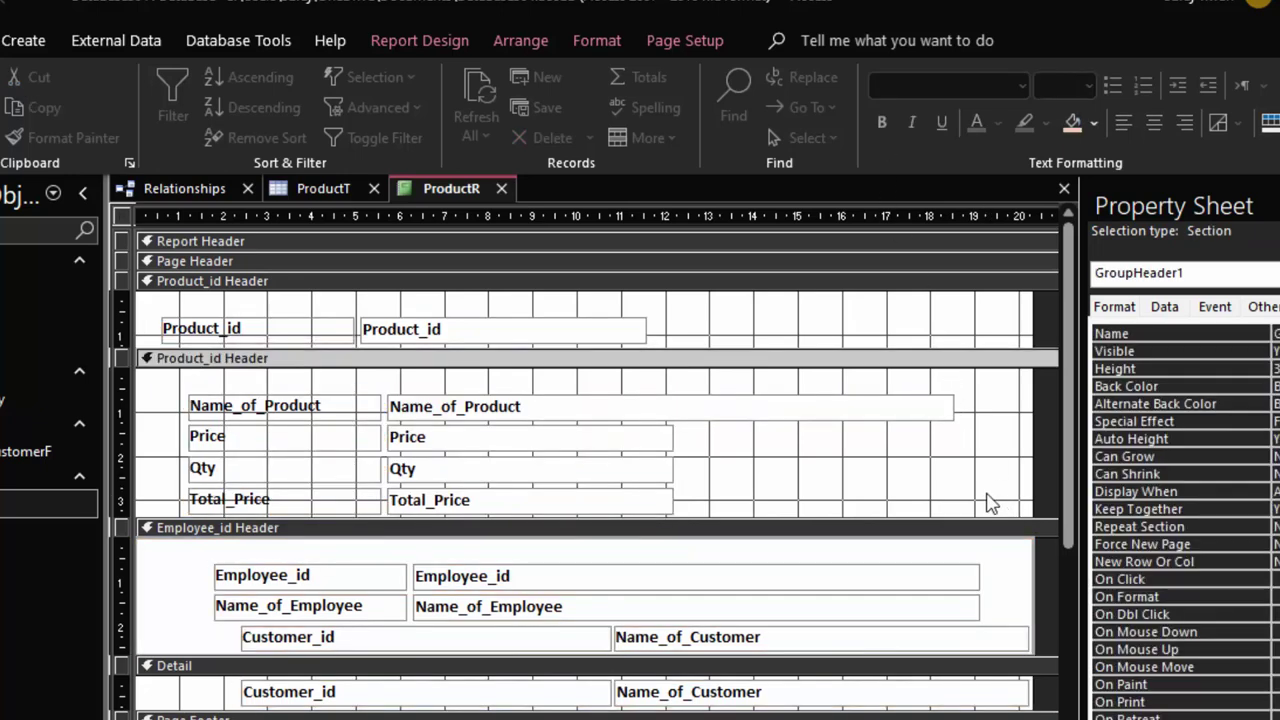
{"action": "left_click", "coordinate": [1096, 122]}
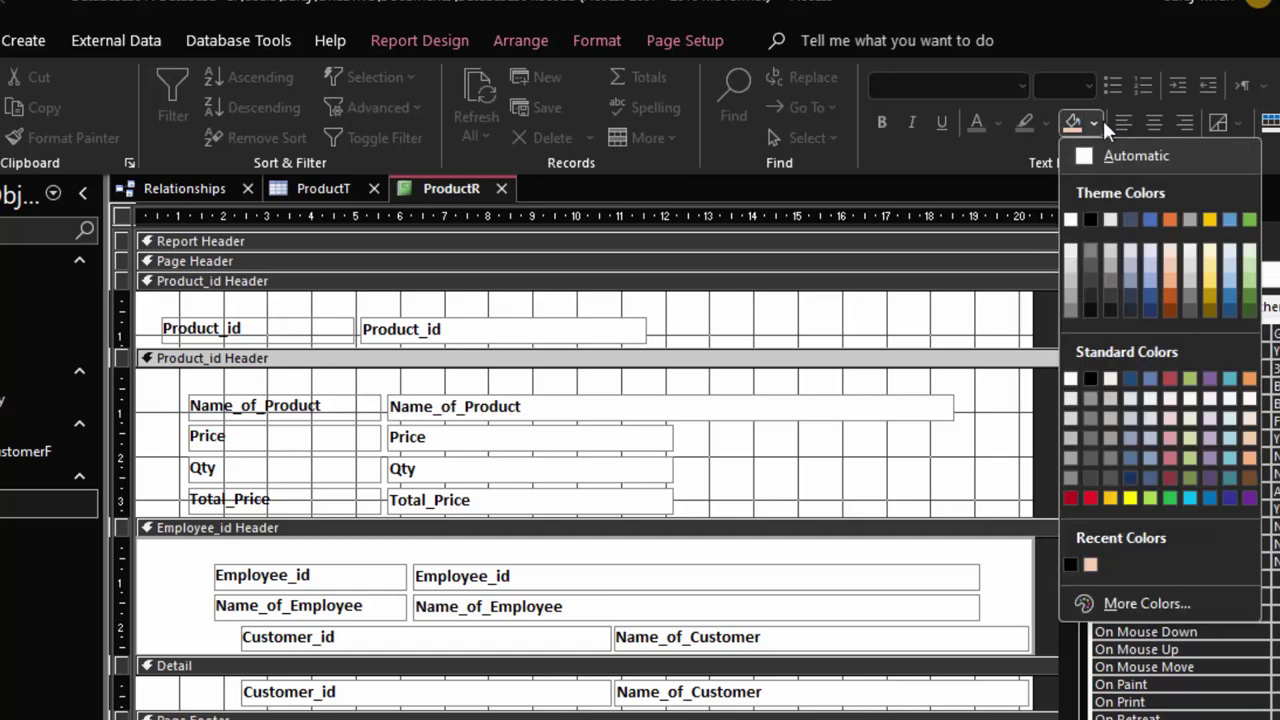
{"action": "left_click", "coordinate": [1249, 259]}
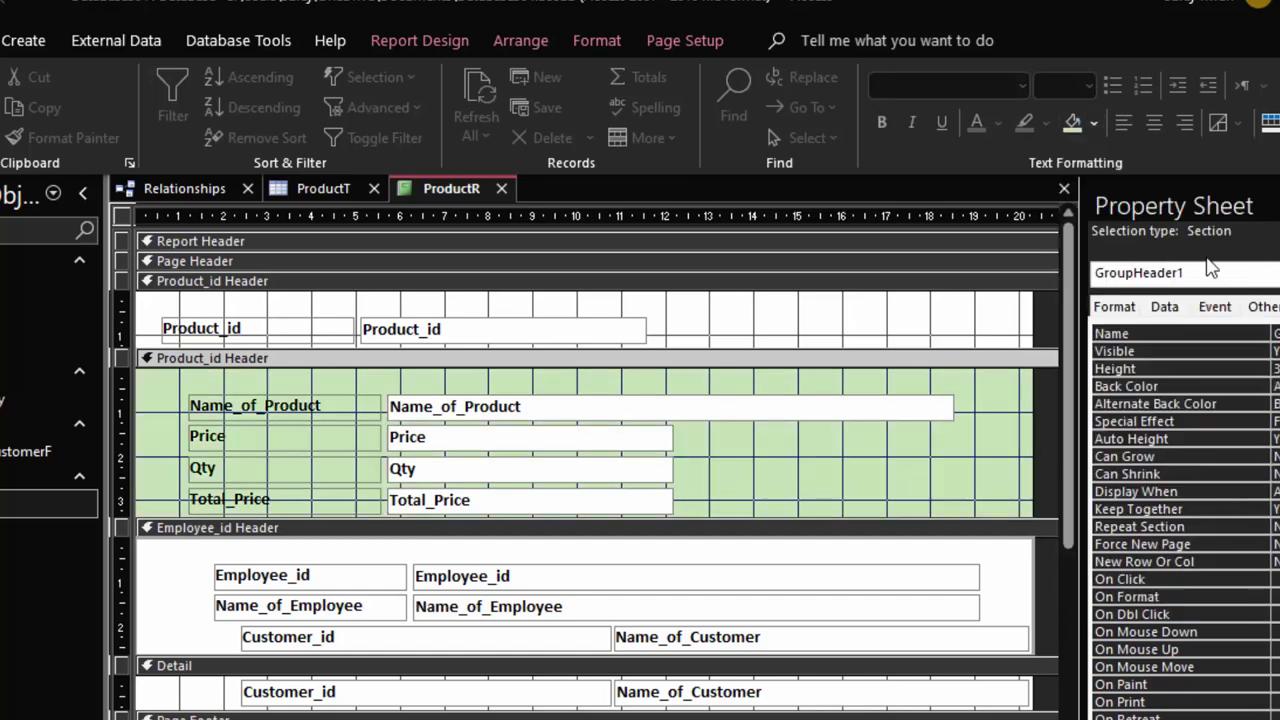
{"action": "left_click", "coordinate": [1027, 578]}
{"action": "left_click", "coordinate": [1027, 578]}
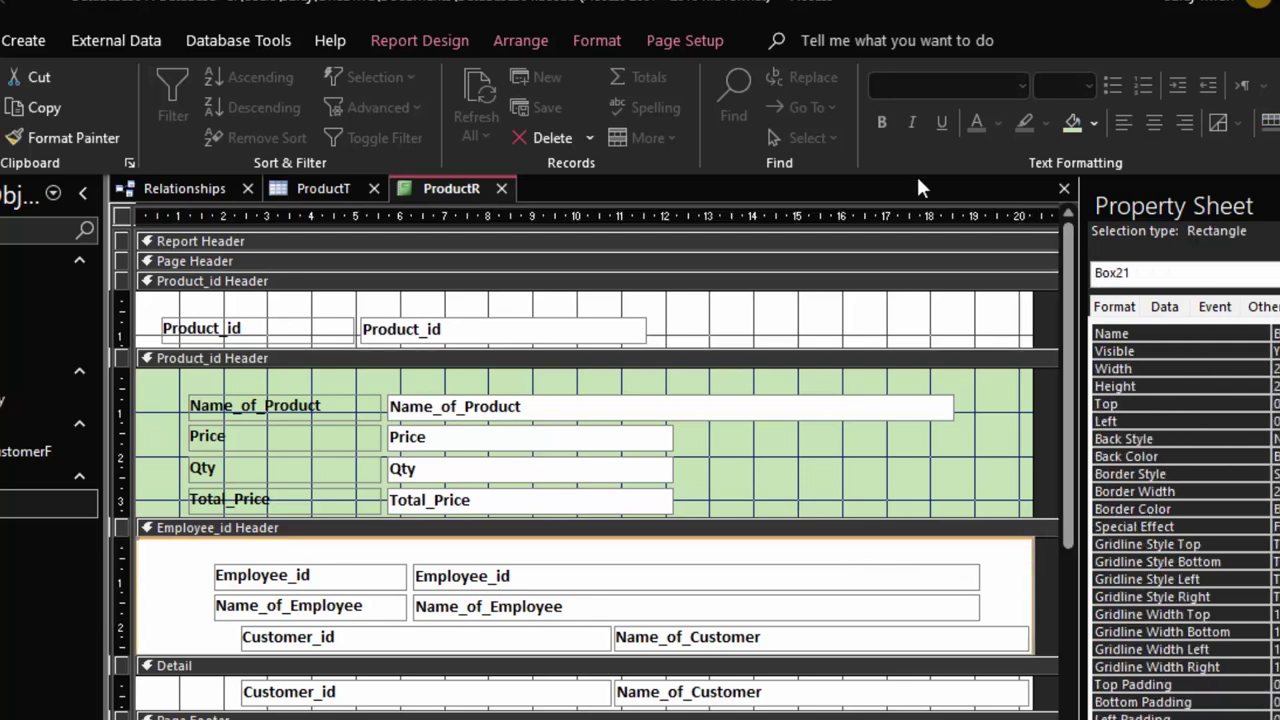
{"action": "left_click", "coordinate": [1073, 118]}
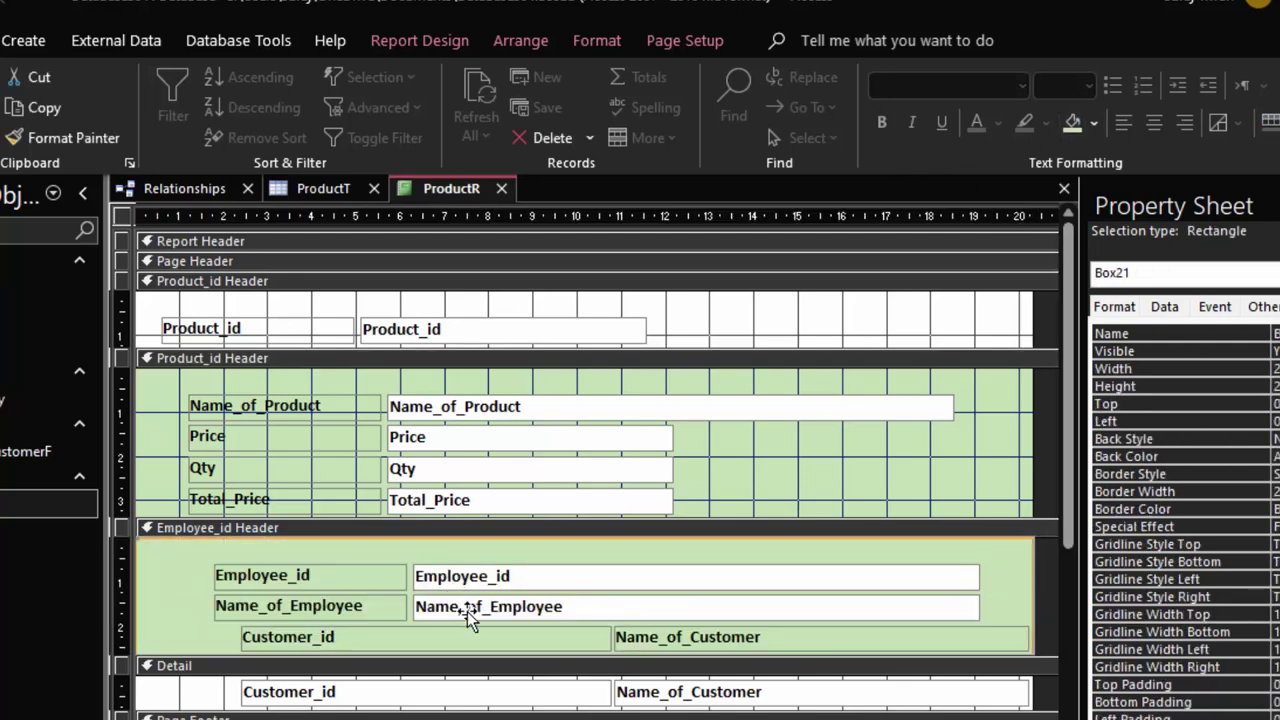
{"action": "scroll", "coordinate": [467, 611], "scroll_direction": "down", "scroll_amount": 2}
{"action": "left_click", "coordinate": [206, 614]}
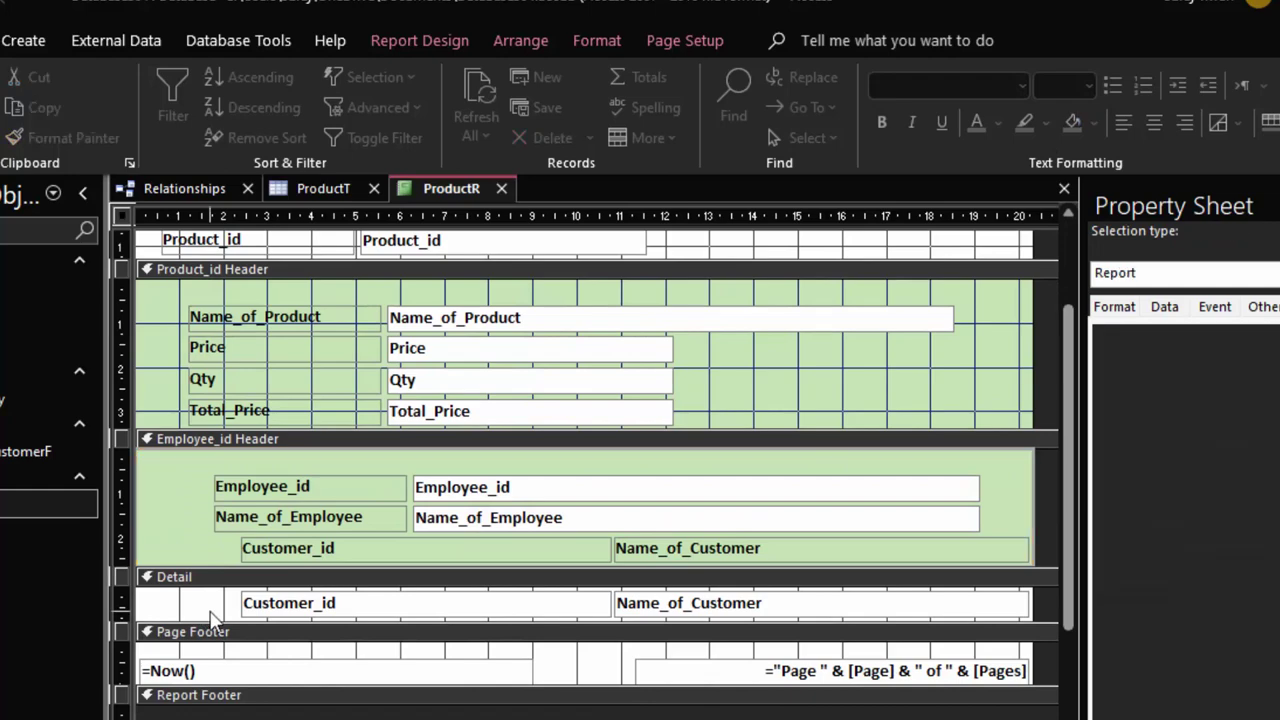
{"action": "left_click", "coordinate": [1069, 124]}
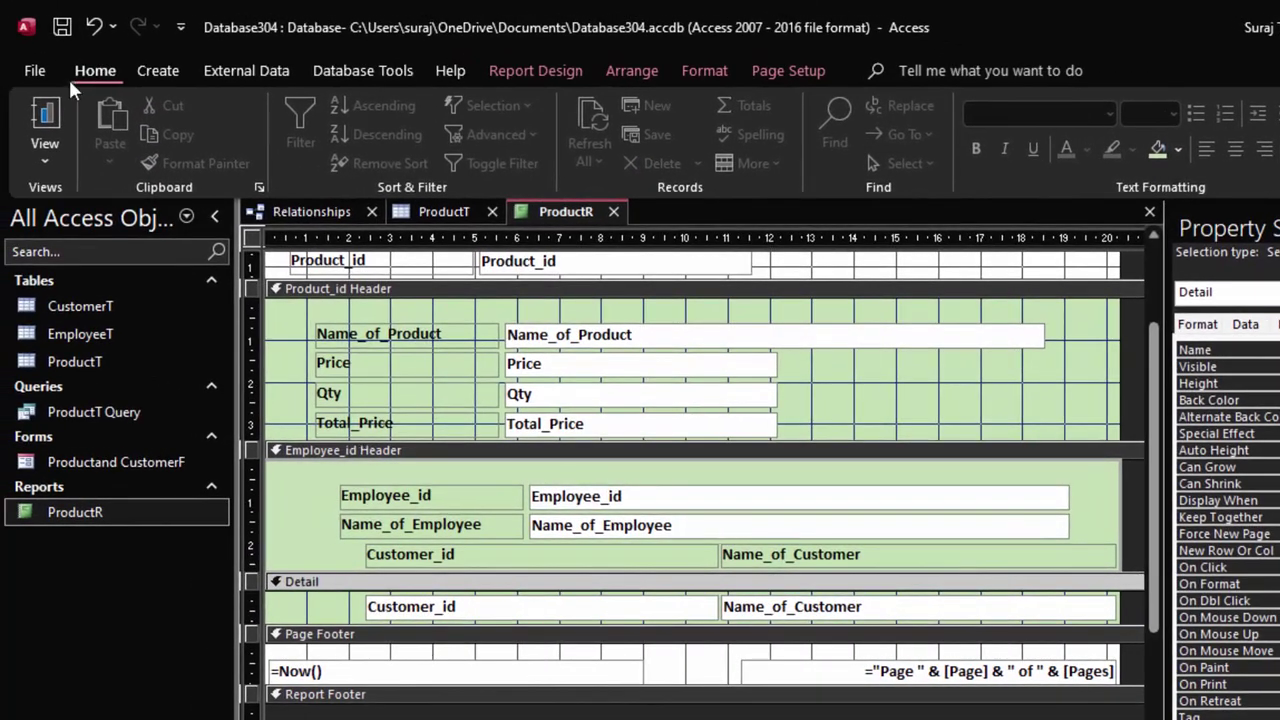
- Preview the formatted report for product id 3
{"action": "left_click", "coordinate": [44, 128]}
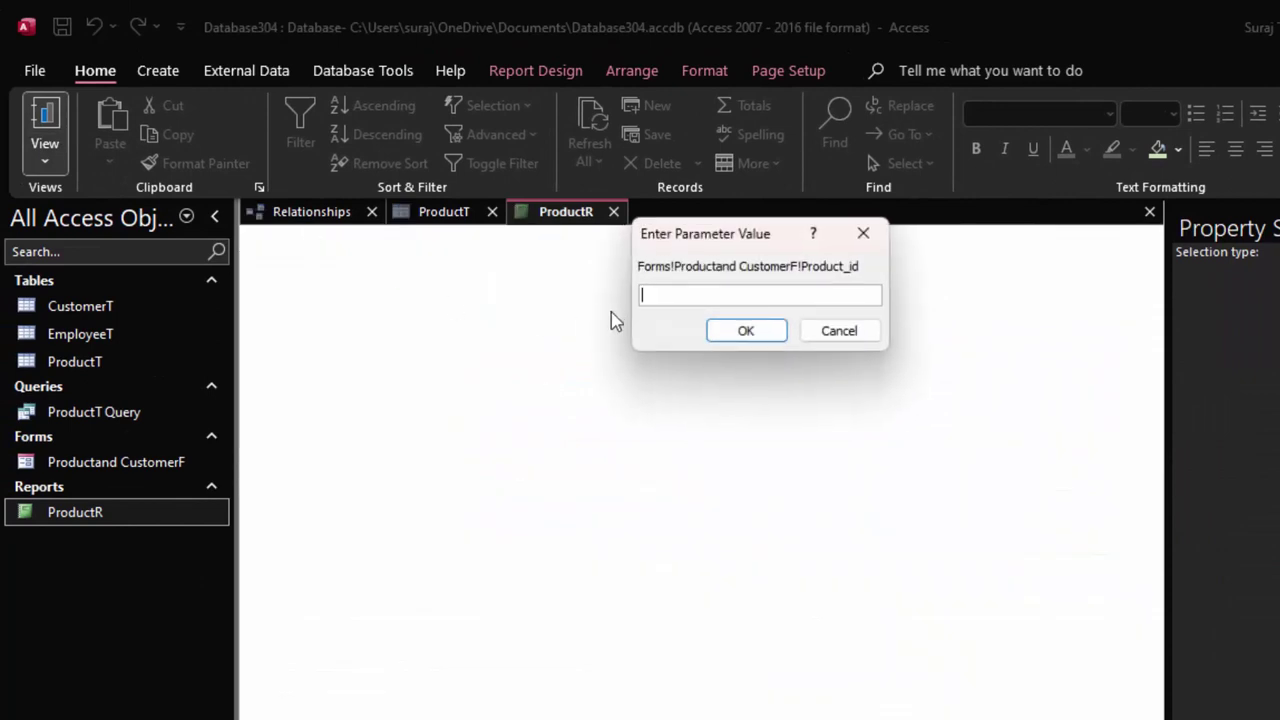
{"action": "type", "text": "3"}
{"action": "key", "text": "Return"}
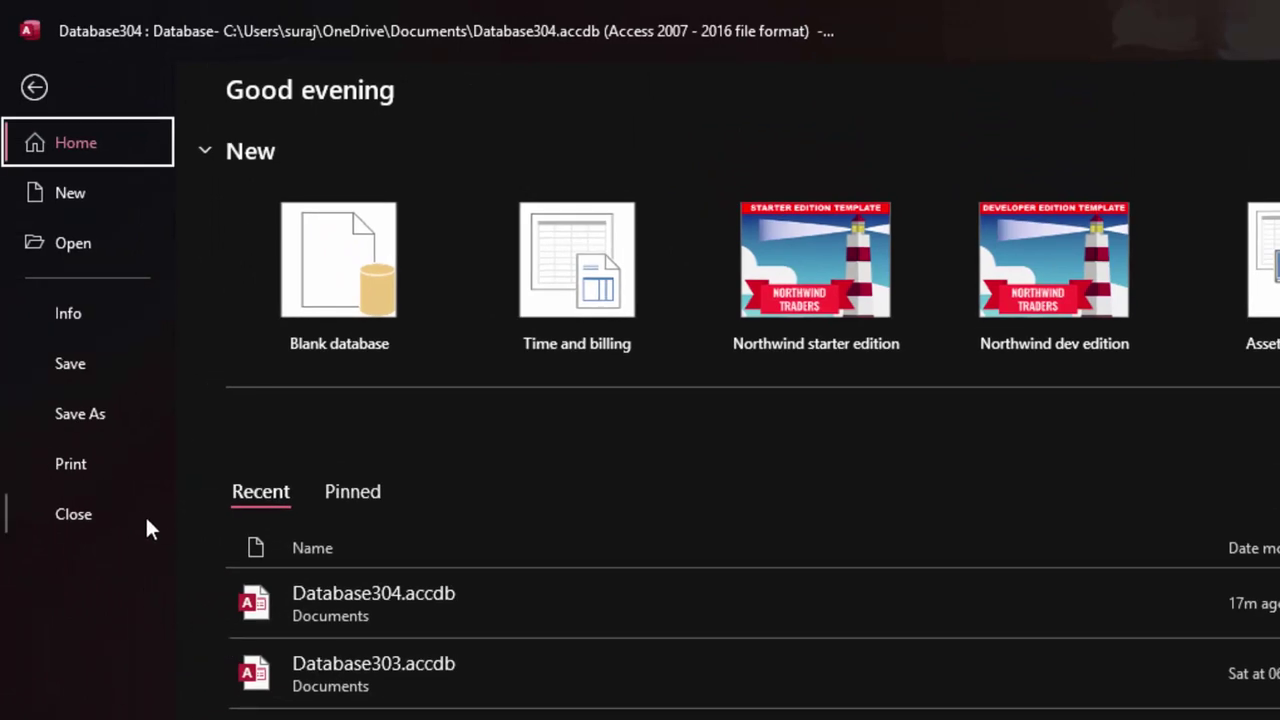
- Open Print Preview of ProductR showing product 3 (CPU) on one portrait page
{"action": "left_click", "coordinate": [86, 466]}
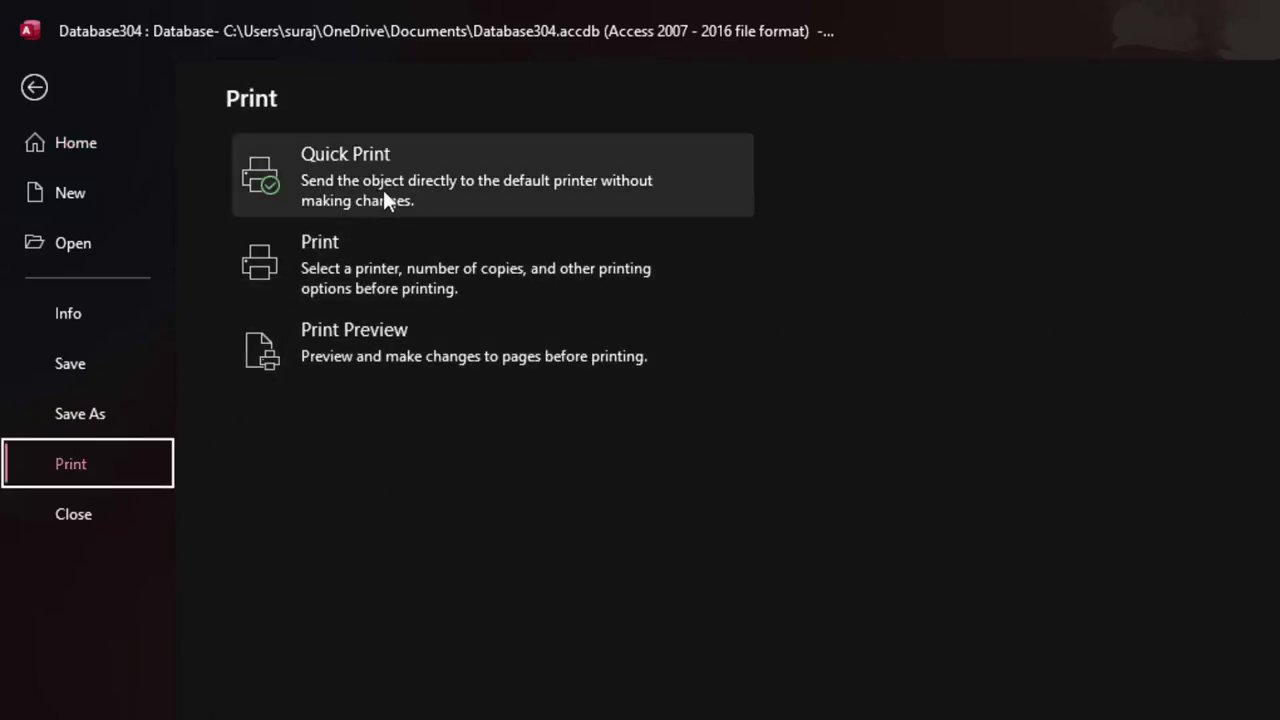
{"action": "left_click", "coordinate": [393, 370]}
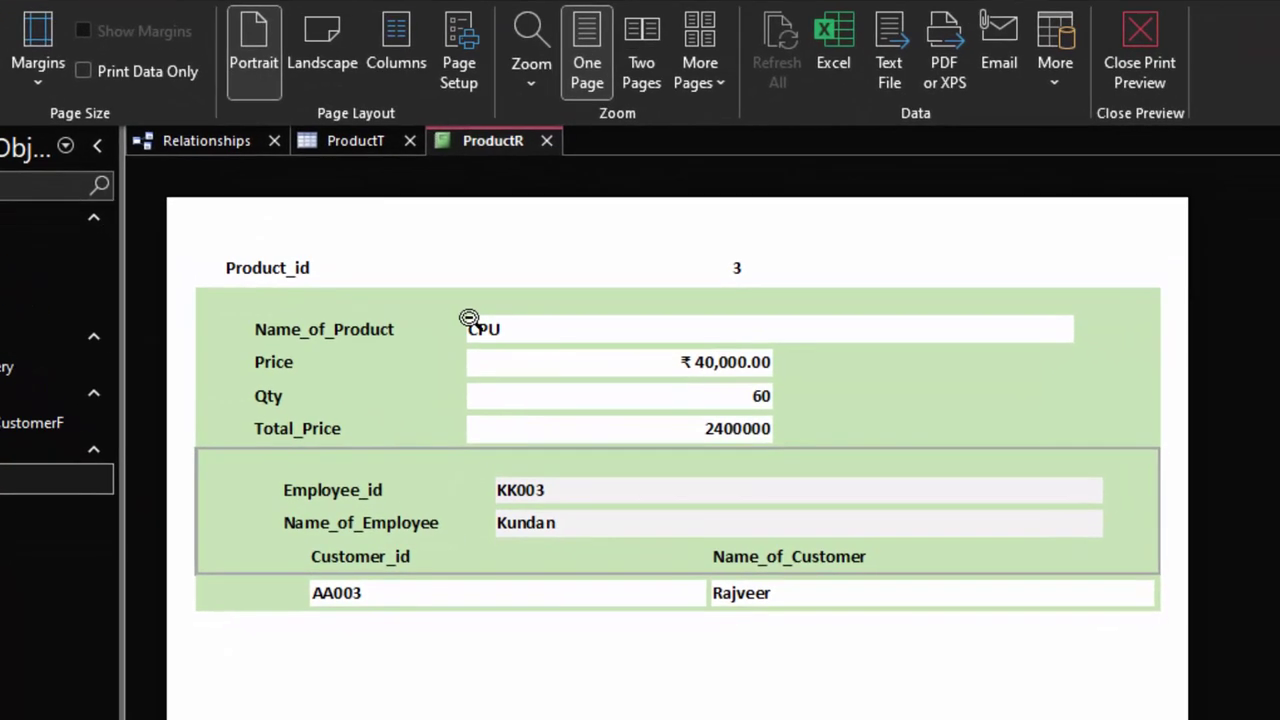